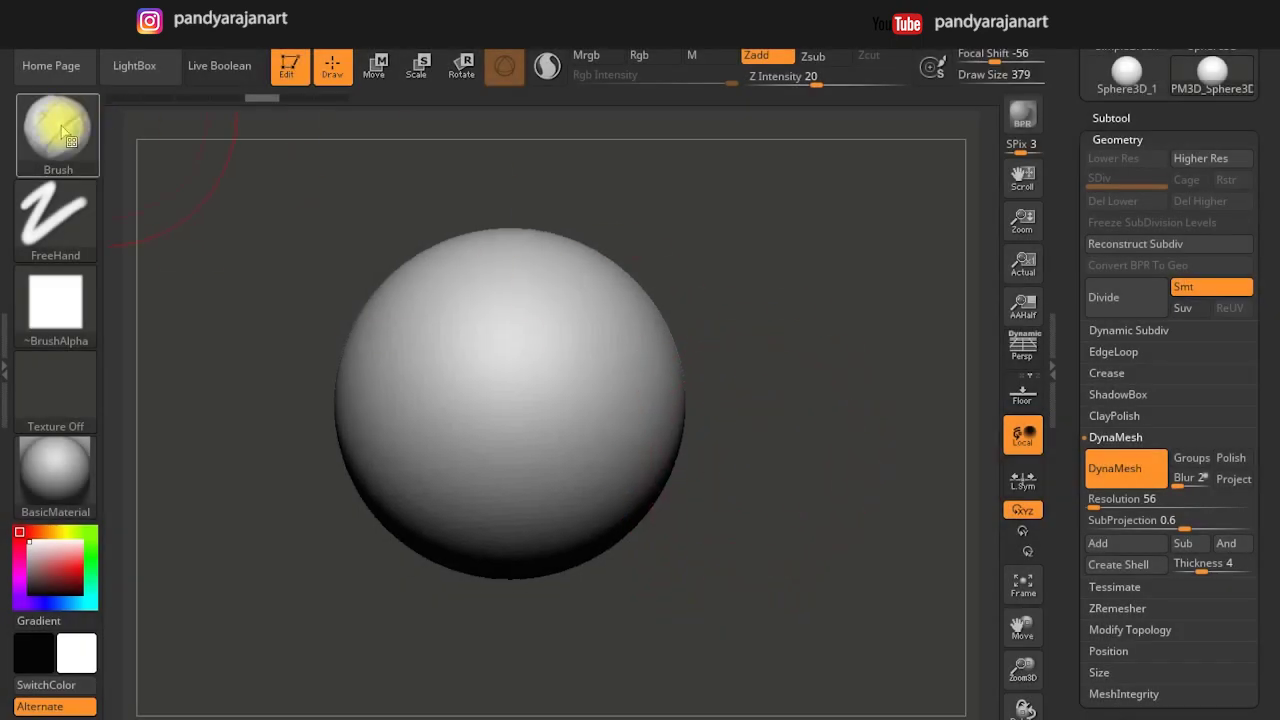
With the Move brush at size 492, pull the sphere into a rounded skull and smooth its right side.
{"action": "left_click", "coordinate": [57, 128]}
{"action": "left_click", "coordinate": [573, 436]}
{"action": "key", "text": "s"}
{"action": "mouse_move", "coordinate": [549, 491]}
{"action": "left_mouse_down"}
{"action": "mouse_move", "coordinate": [651, 500]}
{"action": "mouse_move", "coordinate": [557, 506]}
{"action": "mouse_move", "coordinate": [673, 505]}
{"action": "left_mouse_up"}
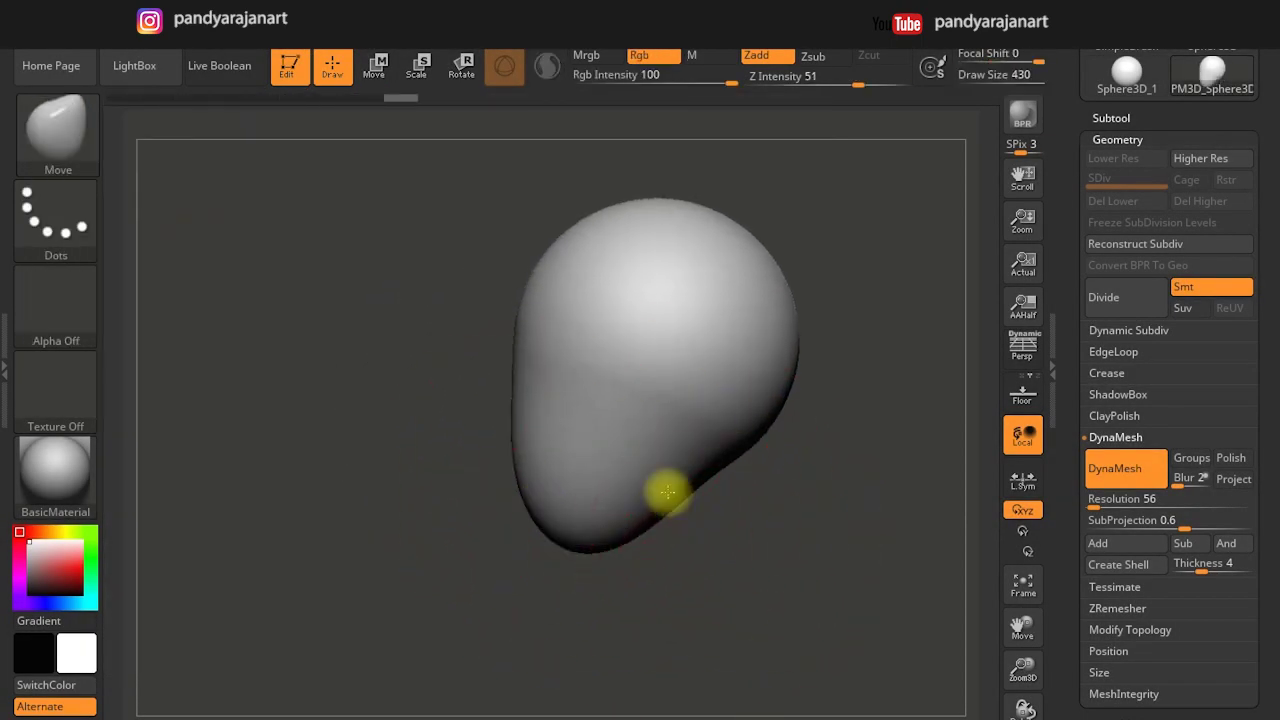
{"action": "key", "text": "s"}
{"action": "left_click_drag", "start_coordinate": [563, 534], "coordinate": [571, 523]}
{"action": "key", "text": "ctrl+z"}
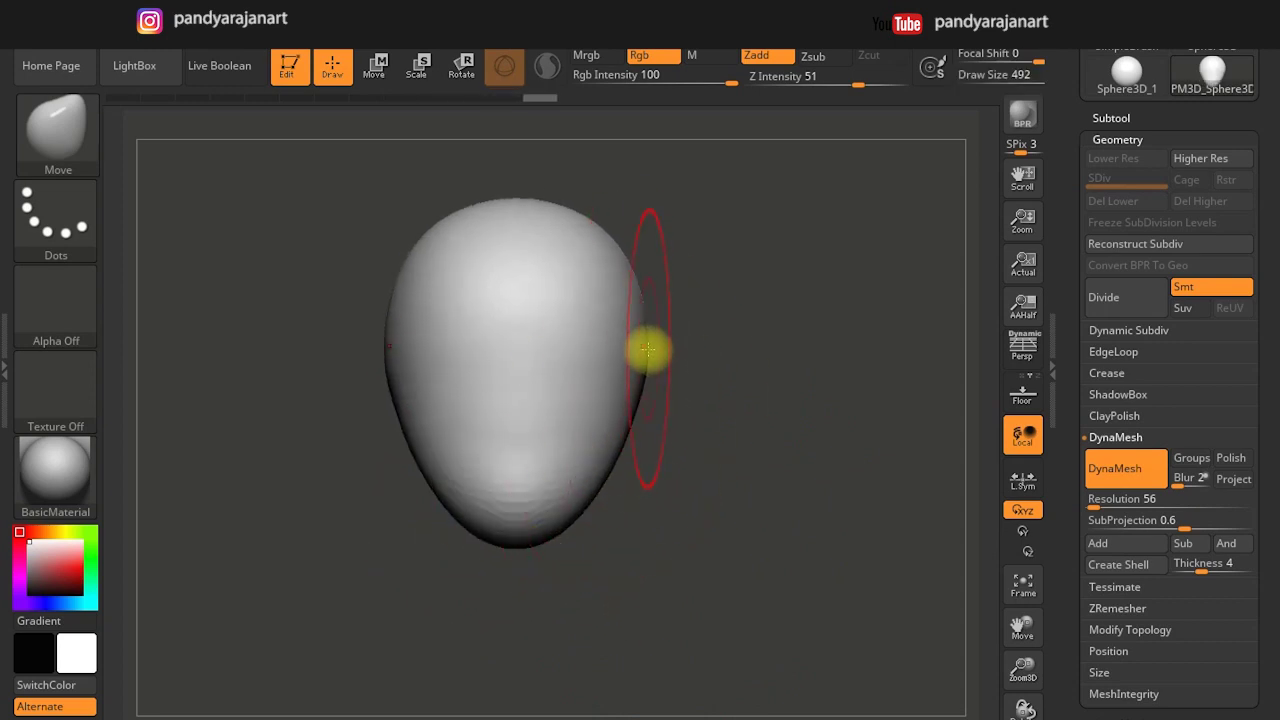
{"action": "mouse_move", "coordinate": [586, 471]}
{"action": "left_mouse_down"}
{"action": "mouse_move", "coordinate": [617, 503]}
{"action": "mouse_move", "coordinate": [651, 446]}
{"action": "mouse_move", "coordinate": [627, 400]}
{"action": "mouse_move", "coordinate": [650, 350]}
{"action": "left_mouse_up"}
{"action": "key", "text": "ctrl+z"}
{"action": "key", "text": "ctrl+z"}
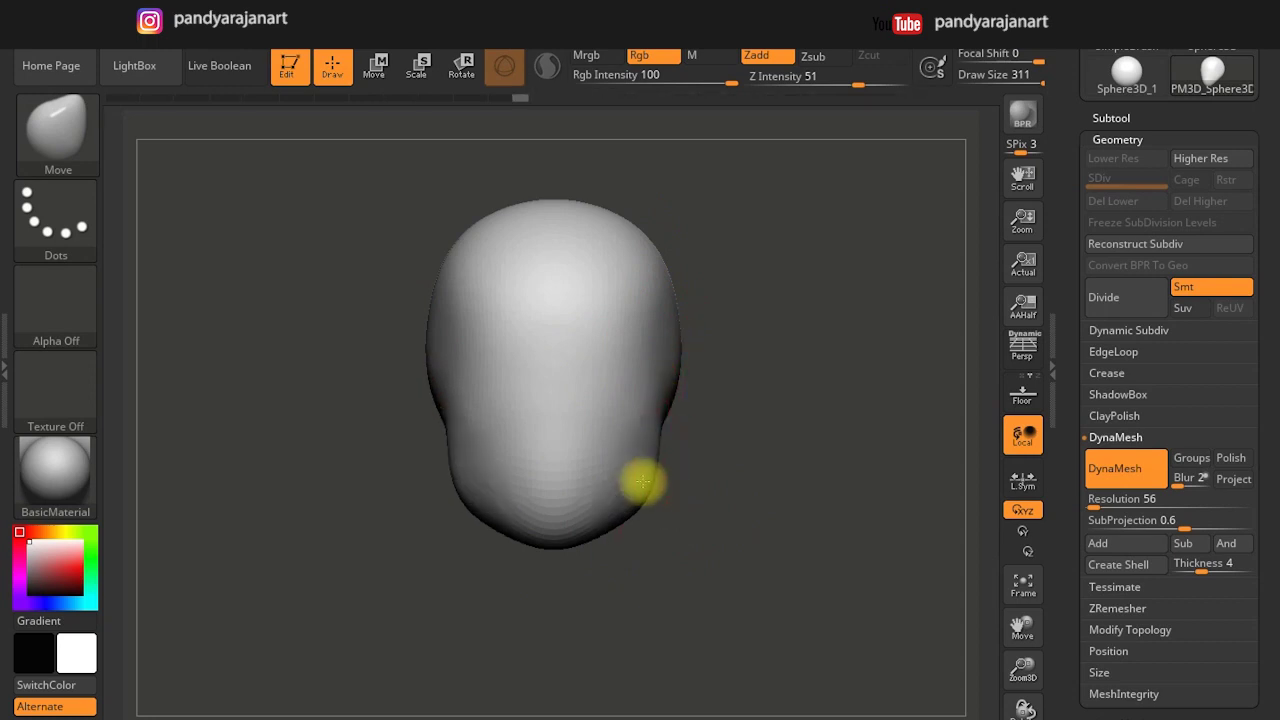
{"action": "key", "text": "ctrl+z"}
{"action": "key", "text": "ctrl+z"}
{"action": "left_click_drag", "start_coordinate": [650, 293], "coordinate": [662, 401], "text": "shift"}
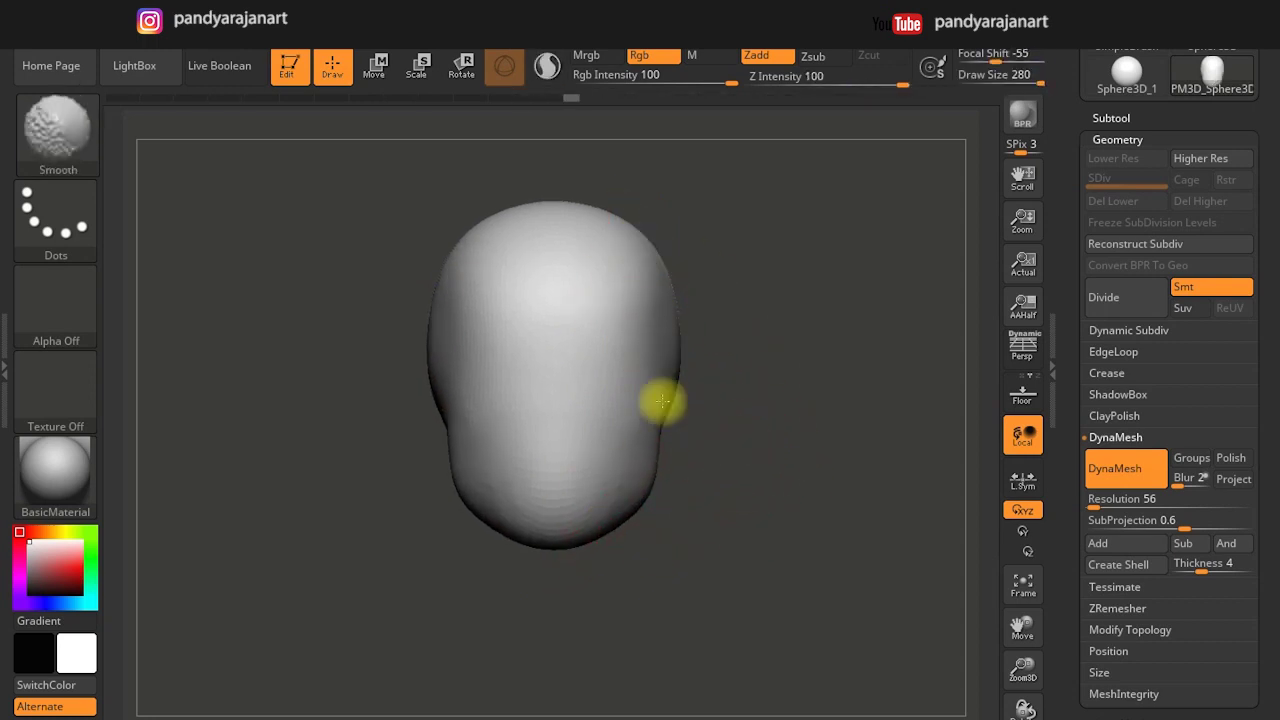
Pull out the jaw with a larger brush, then mask a patch on the front of the face.
{"action": "left_click_drag", "start_coordinate": [768, 462], "coordinate": [486, 471]}
{"action": "key", "text": "bracketright"}
{"action": "key", "text": "bracketright"}
{"action": "key", "text": "bracketright"}
{"action": "left_click_drag", "start_coordinate": [394, 449], "coordinate": [427, 236]}
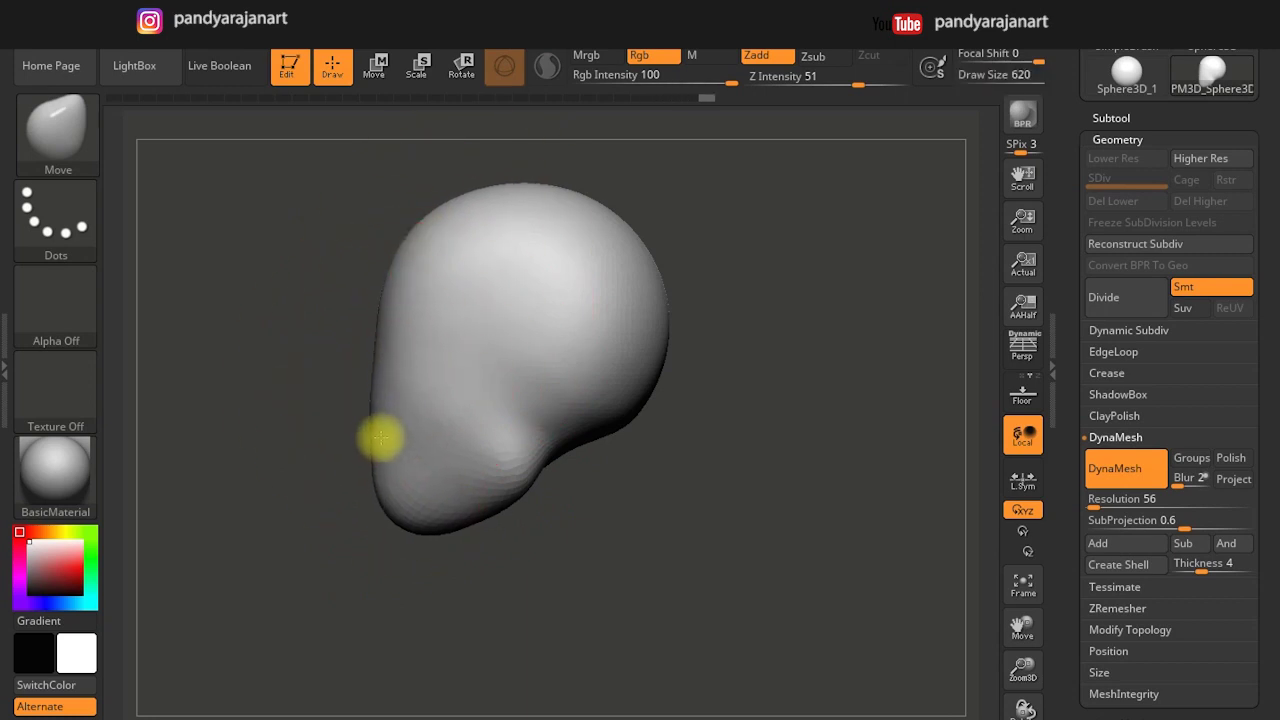
{"action": "key", "text": "bracketleft"}
{"action": "key", "text": "bracketleft"}
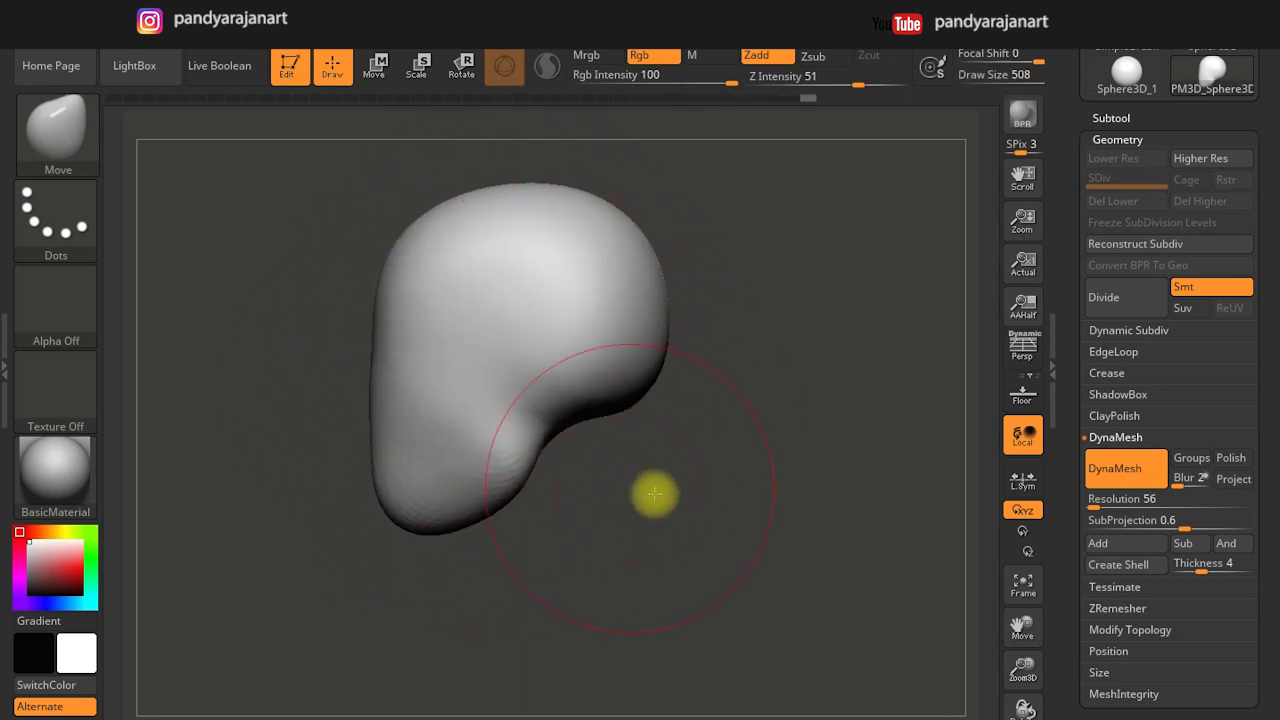
{"action": "left_click_drag", "start_coordinate": [651, 491], "coordinate": [406, 443], "text": "shift"}
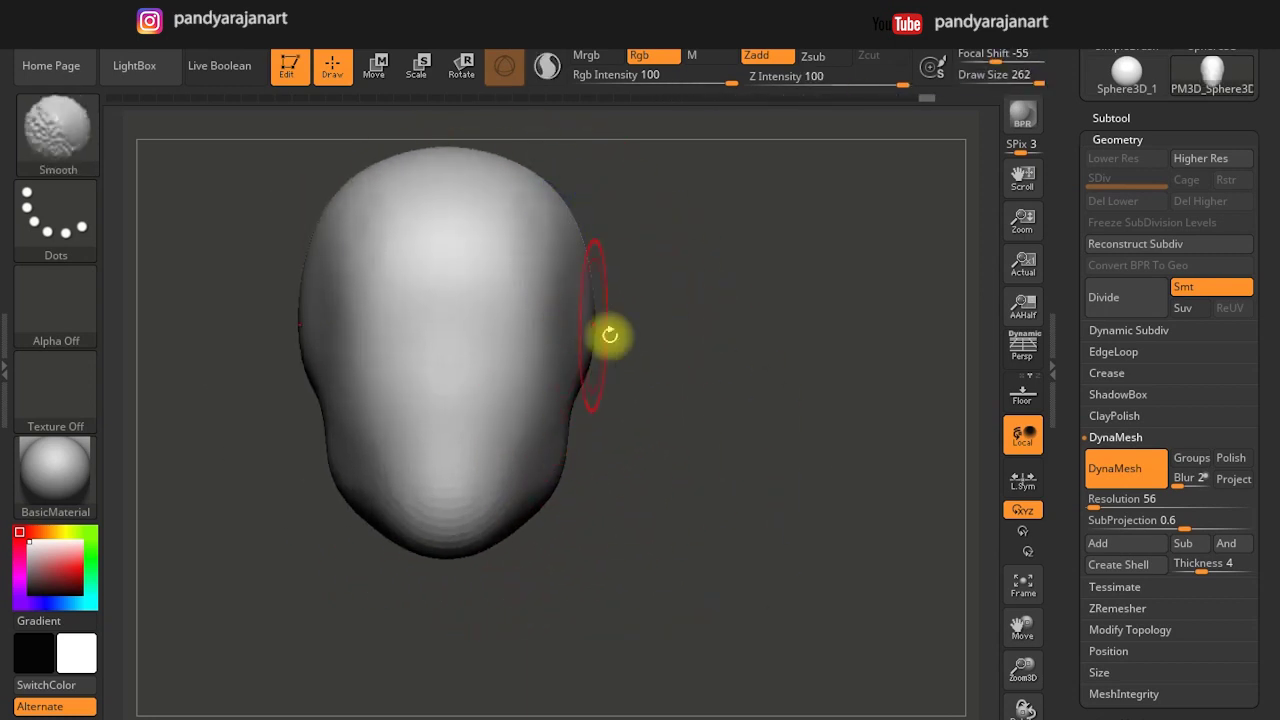
{"action": "mouse_move", "coordinate": [610, 335]}
{"action": "left_mouse_down"}
{"action": "mouse_move", "coordinate": [603, 323]}
{"action": "mouse_move", "coordinate": [575, 398]}
{"action": "left_mouse_up"}
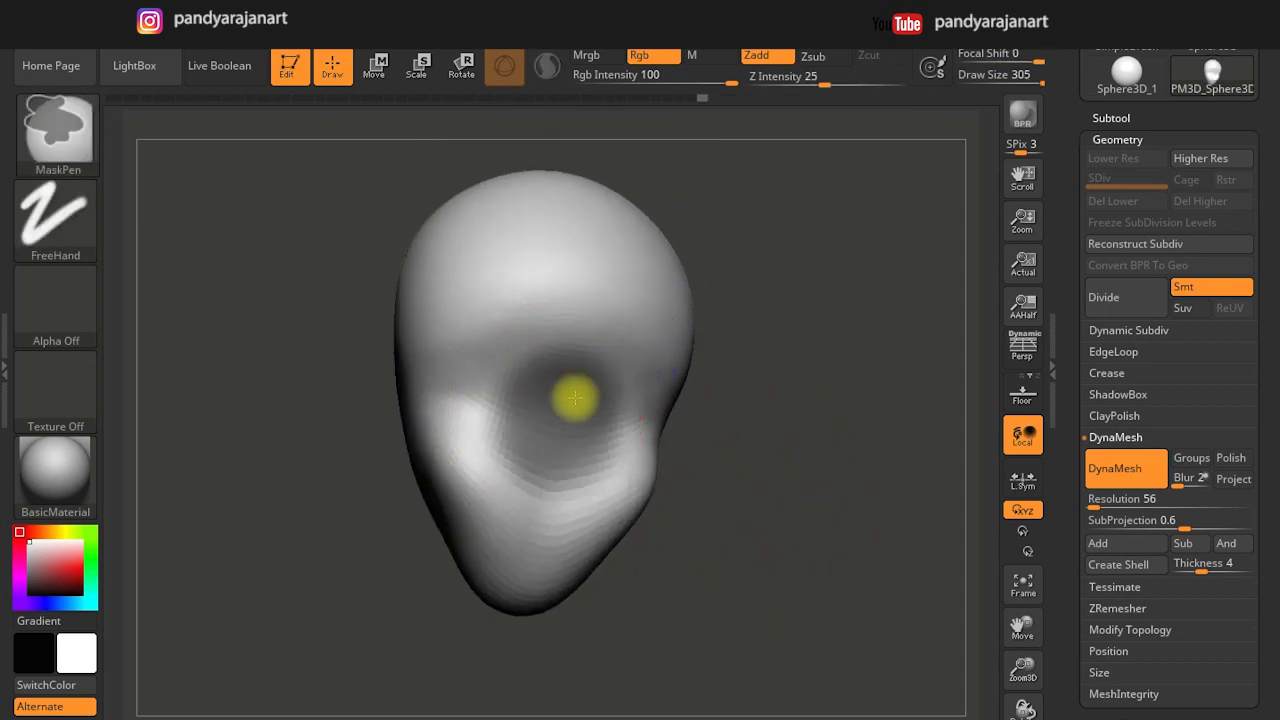
Pull a neck down from under the head and drag out the shoulders.
{"action": "mouse_move", "coordinate": [531, 323]}
{"action": "left_mouse_down"}
{"action": "mouse_move", "coordinate": [740, 323]}
{"action": "mouse_move", "coordinate": [631, 398]}
{"action": "left_mouse_up"}
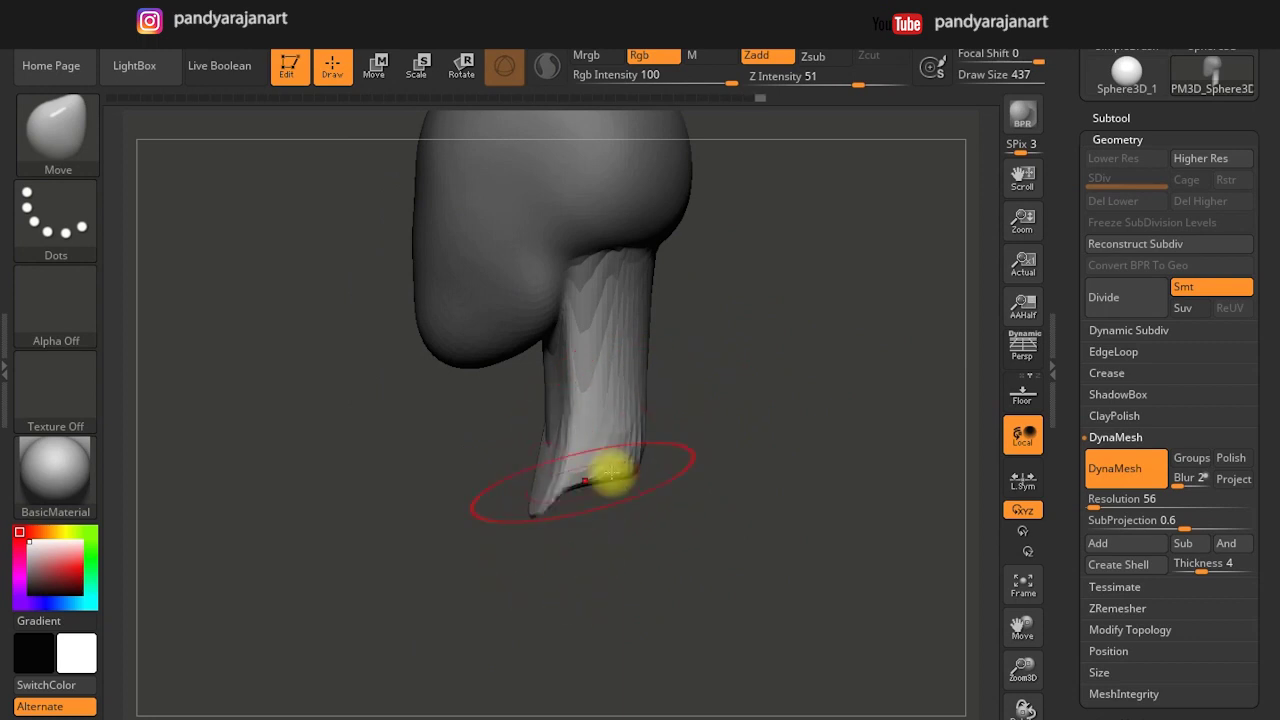
{"action": "mouse_move", "coordinate": [612, 473]}
{"action": "left_mouse_down", "text": "ctrl"}
{"action": "mouse_move", "coordinate": [571, 494]}
{"action": "mouse_move", "coordinate": [670, 458]}
{"action": "left_mouse_up", "text": "ctrl"}
{"action": "left_click_drag", "start_coordinate": [634, 498], "coordinate": [661, 392]}
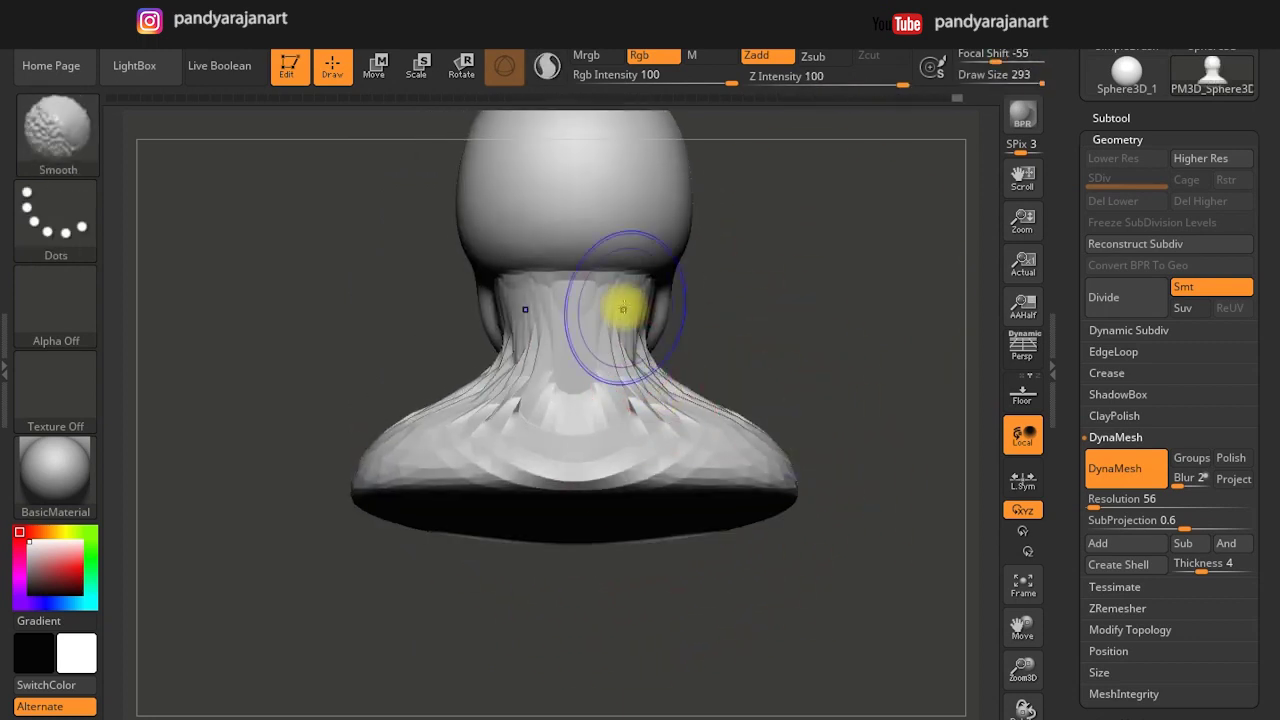
{"action": "left_click_drag", "start_coordinate": [720, 330], "coordinate": [843, 337]}
{"action": "key", "text": "ctrl"}
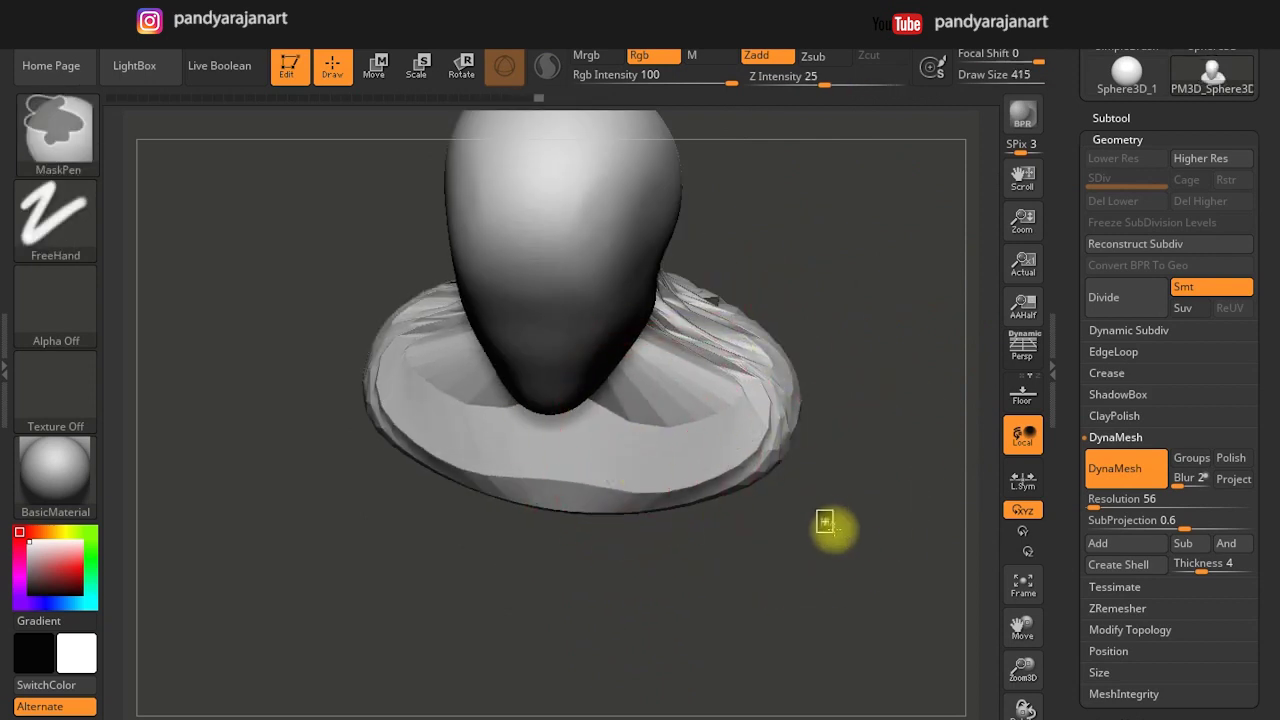
{"action": "left_click_drag", "start_coordinate": [821, 519], "coordinate": [680, 343]}
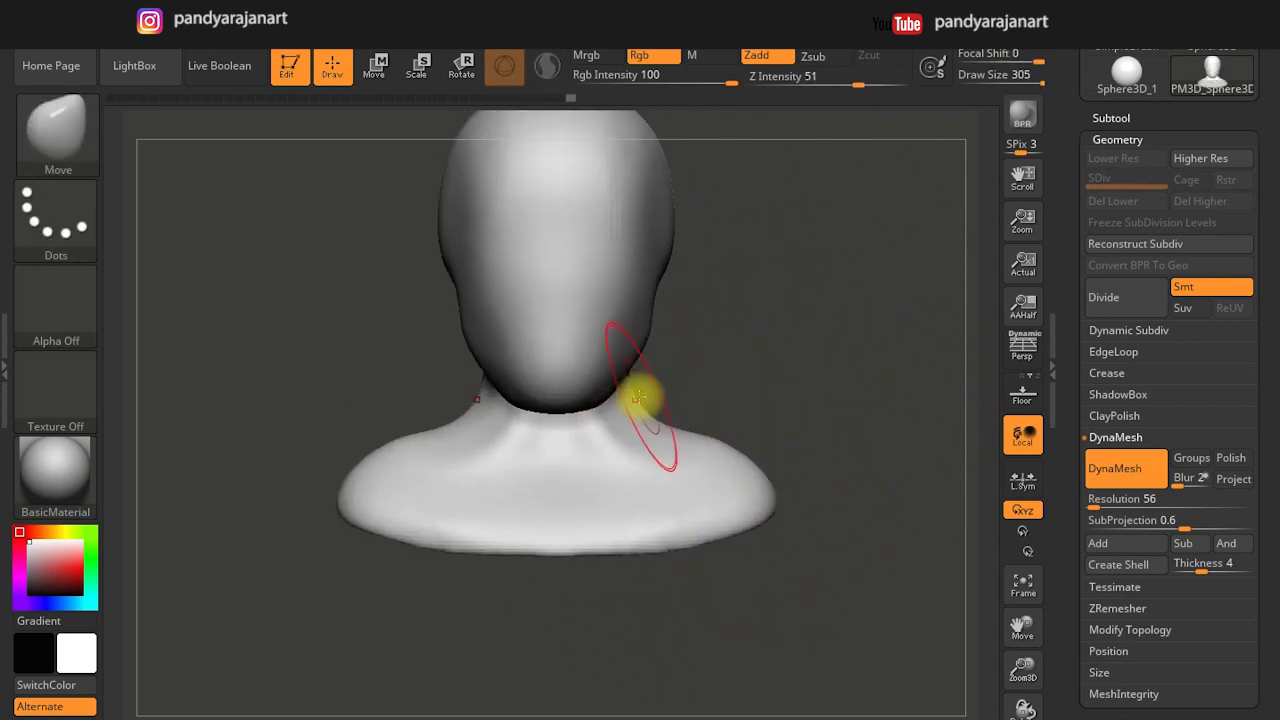
{"action": "left_click_drag", "start_coordinate": [640, 393], "coordinate": [828, 415]}
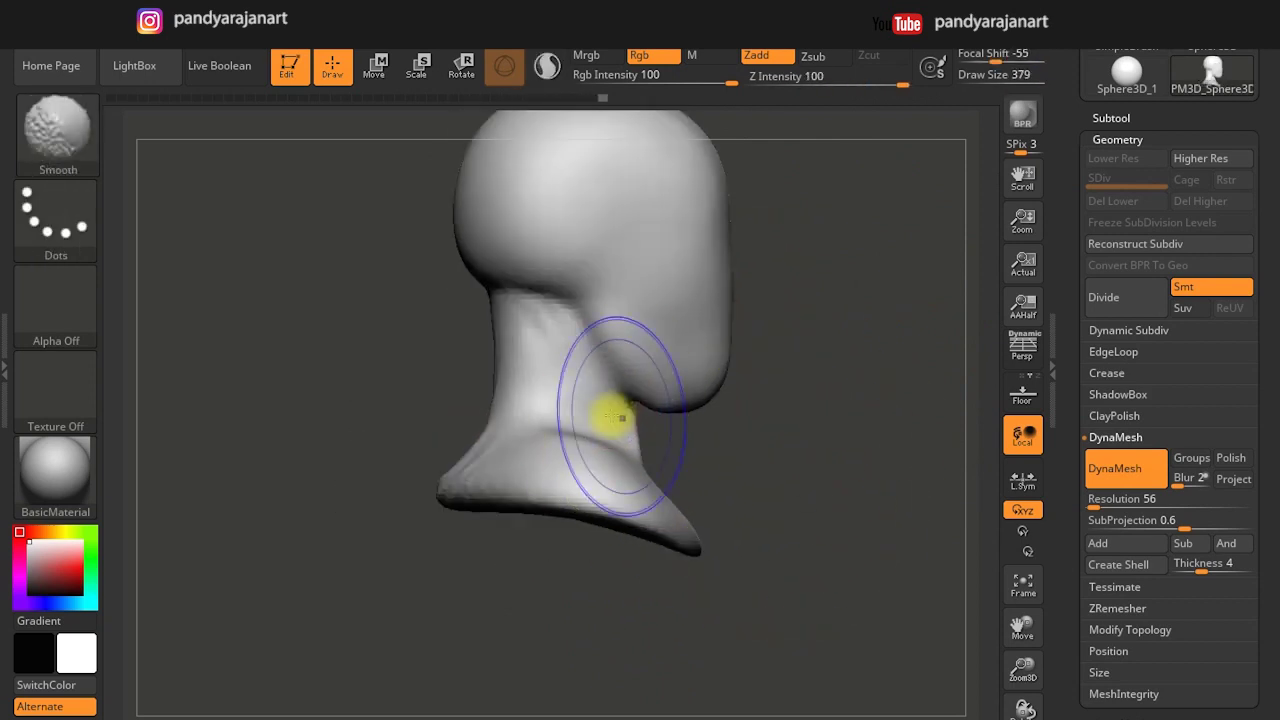
{"action": "left_click_drag", "start_coordinate": [584, 488], "coordinate": [451, 477]}
Smooth the neck and shoulder surfaces with a smaller brush.
{"action": "key", "text": "bracketleft"}
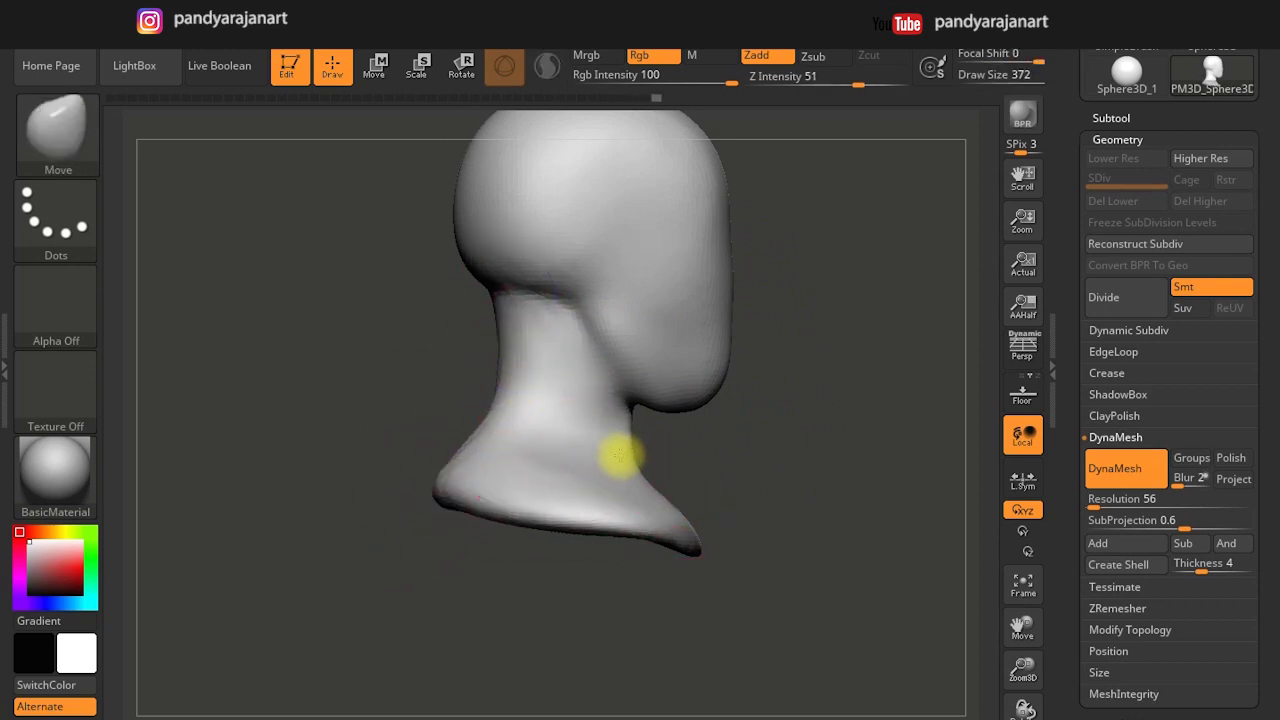
{"action": "mouse_move", "coordinate": [844, 350]}
{"action": "left_mouse_down"}
{"action": "mouse_move", "coordinate": [677, 334]}
{"action": "mouse_move", "coordinate": [668, 435]}
{"action": "mouse_move", "coordinate": [777, 457]}
{"action": "mouse_move", "coordinate": [791, 354]}
{"action": "left_mouse_up"}
{"action": "key", "text": "bracketleft"}
{"action": "key", "text": "bracketright"}
{"action": "left_click_drag", "start_coordinate": [828, 401], "coordinate": [731, 377]}
{"action": "key", "text": "bracketleft"}
{"action": "key", "text": "bracketleft"}
{"action": "mouse_move", "coordinate": [780, 300]}
{"action": "left_mouse_down", "text": "shift"}
{"action": "mouse_move", "coordinate": [636, 397]}
{"action": "mouse_move", "coordinate": [777, 366]}
{"action": "left_mouse_up", "text": "shift"}
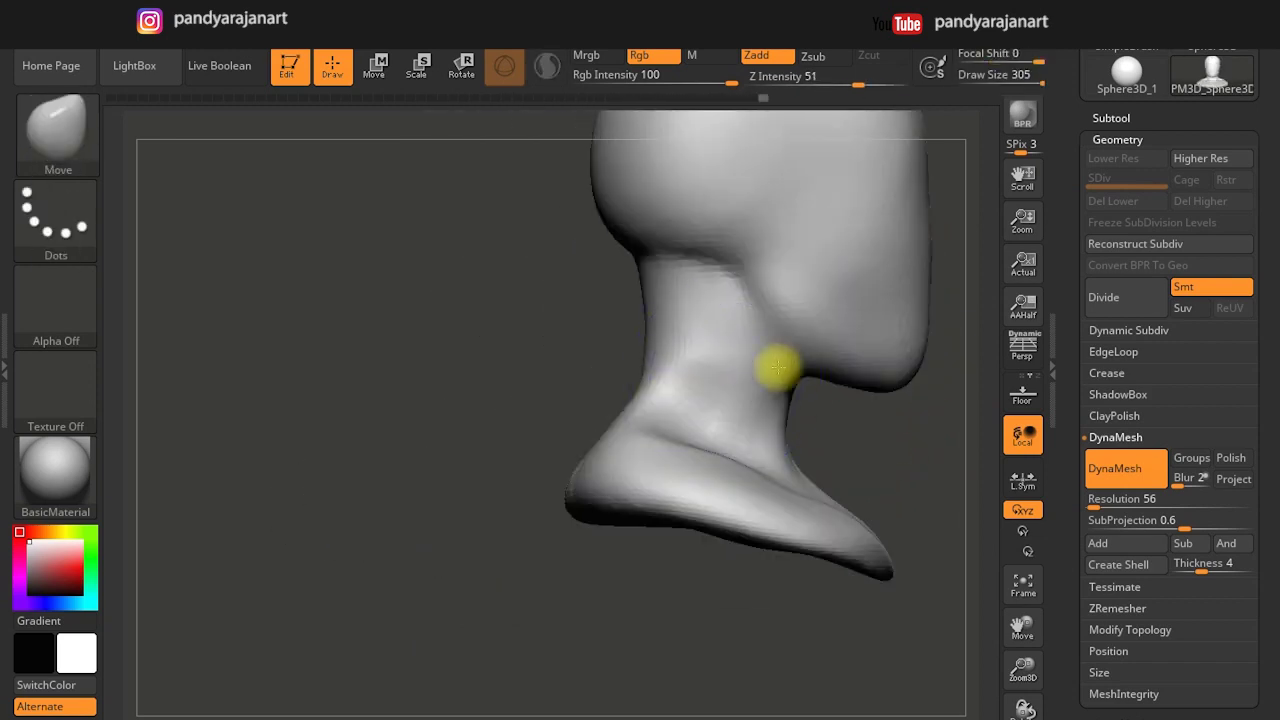
Set the brush size to 299 and define the crease under the chin.
{"action": "left_click_drag", "start_coordinate": [509, 314], "coordinate": [650, 462]}
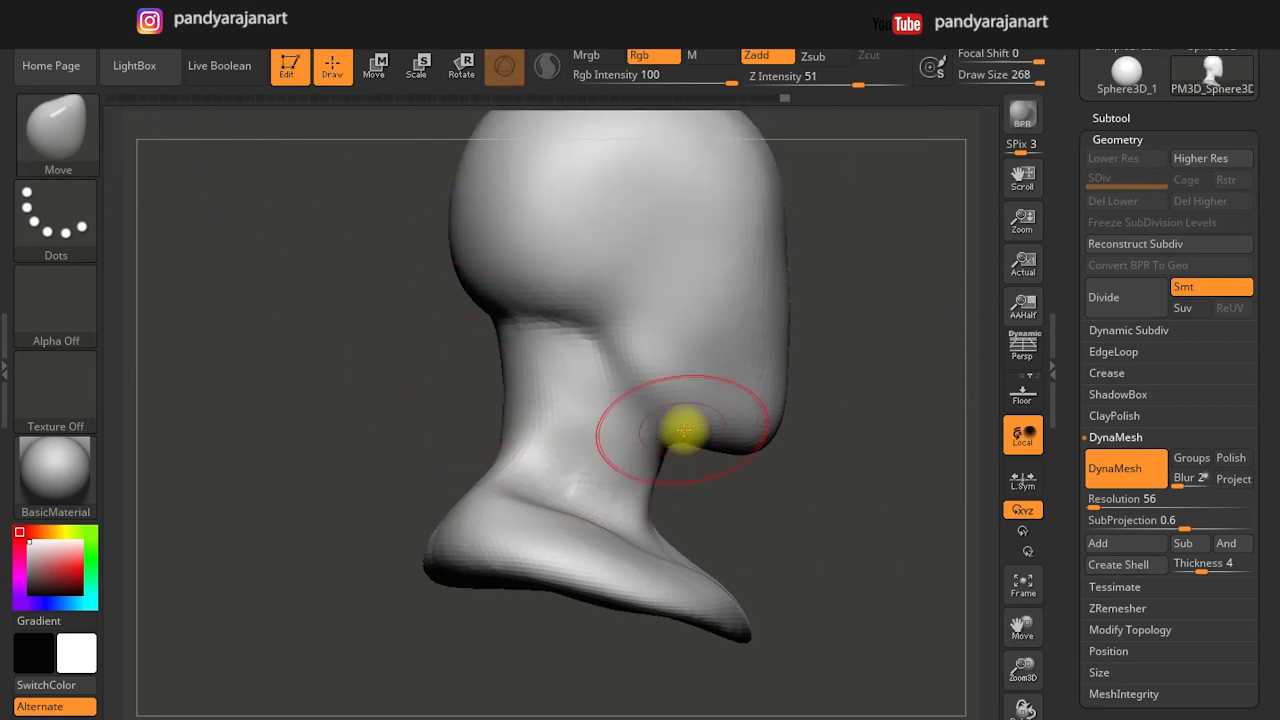
{"action": "left_click_drag", "start_coordinate": [634, 323], "coordinate": [725, 496]}
{"action": "key", "text": "s"}
{"action": "left_click", "coordinate": [609, 480]}
{"action": "mouse_move", "coordinate": [609, 480]}
{"action": "left_mouse_down"}
{"action": "mouse_move", "coordinate": [674, 560]}
{"action": "mouse_move", "coordinate": [543, 514]}
{"action": "left_mouse_up"}
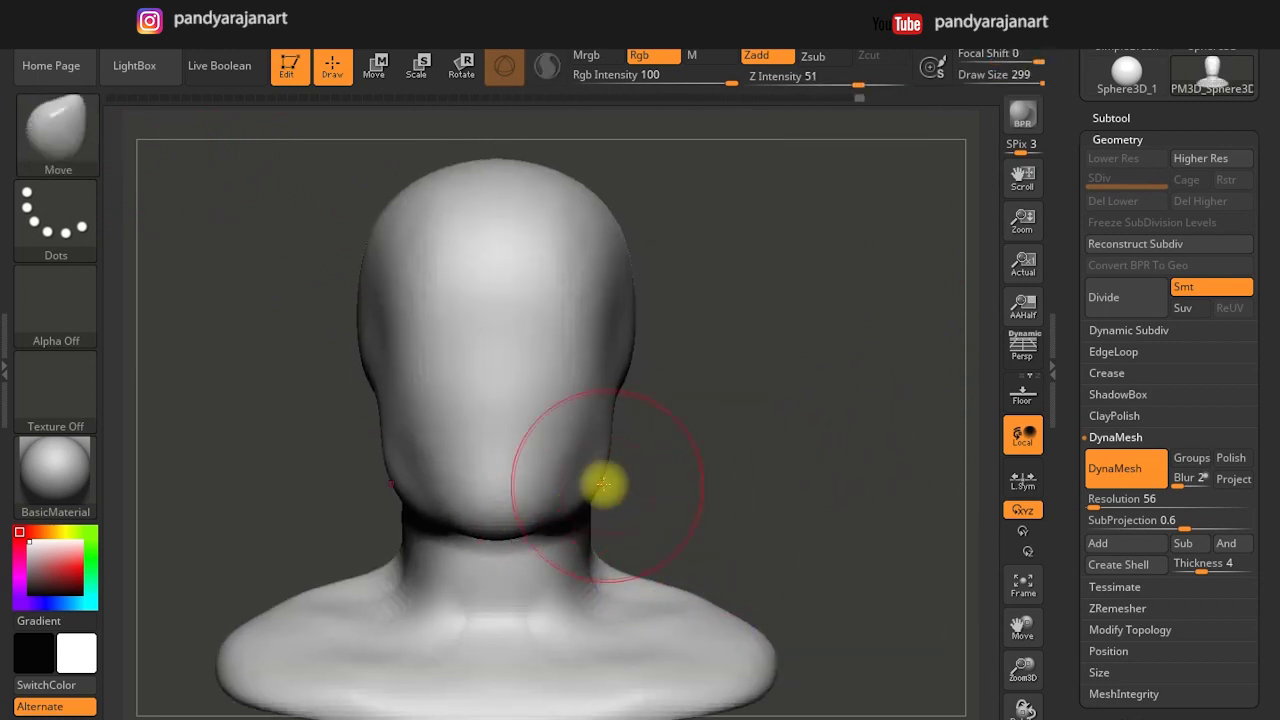
Build up the brow and lower eyelids with ClayBuildup at strength 36, then smooth the eyes.
{"action": "key", "text": "b"}
{"action": "key", "text": "c"}
{"action": "key", "text": "b"}
{"action": "mouse_move", "coordinate": [640, 423]}
{"action": "left_mouse_down", "text": "alt"}
{"action": "mouse_move", "coordinate": [476, 355]}
{"action": "mouse_move", "coordinate": [509, 343]}
{"action": "left_mouse_up", "text": "alt"}
{"action": "key", "text": "bracketleft"}
{"action": "mouse_move", "coordinate": [586, 263]}
{"action": "left_mouse_down"}
{"action": "mouse_move", "coordinate": [528, 343]}
{"action": "mouse_move", "coordinate": [497, 348]}
{"action": "mouse_move", "coordinate": [514, 331]}
{"action": "mouse_move", "coordinate": [526, 340]}
{"action": "mouse_move", "coordinate": [516, 378]}
{"action": "left_mouse_up"}
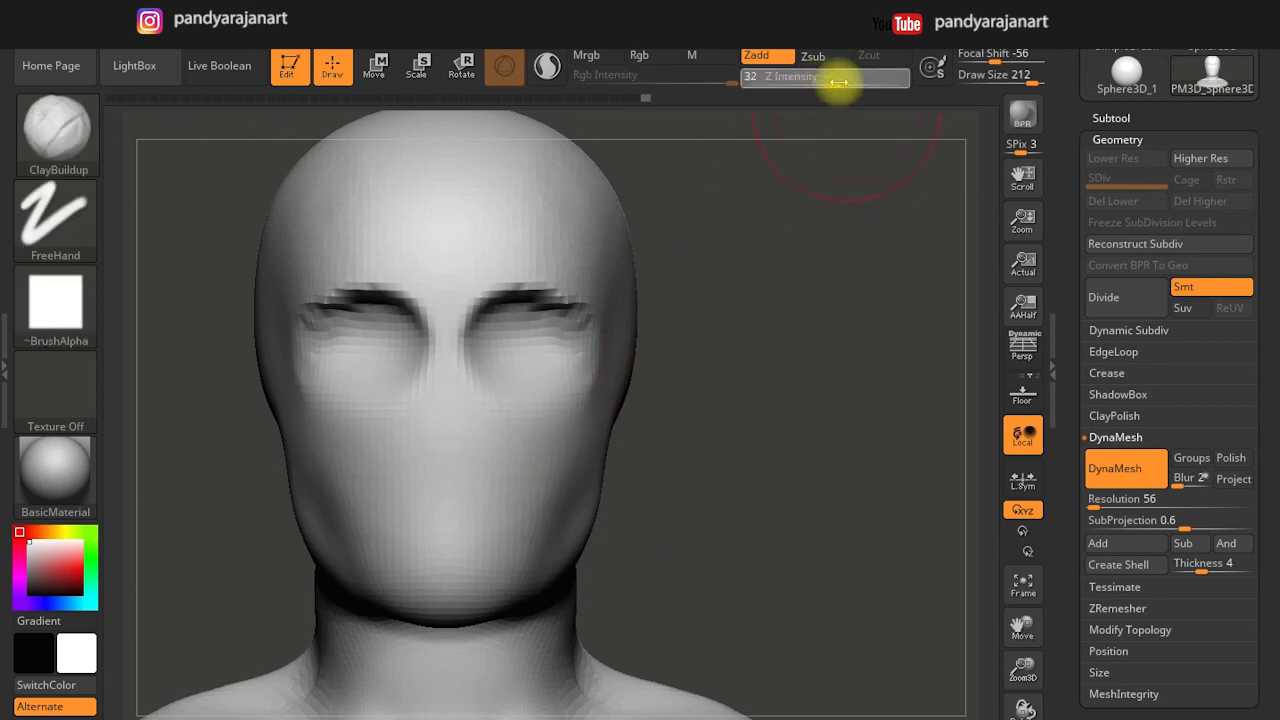
{"action": "left_click_drag", "start_coordinate": [838, 82], "coordinate": [841, 82]}
{"action": "left_click_drag", "start_coordinate": [535, 365], "coordinate": [491, 329]}
{"action": "left_click_drag", "start_coordinate": [592, 315], "coordinate": [471, 286], "text": "shift"}
Build up and smooth the nose ridge and cheeks, then shape the nose and mouth with Move.
{"action": "mouse_move", "coordinate": [448, 340]}
{"action": "left_mouse_down"}
{"action": "mouse_move", "coordinate": [434, 466]}
{"action": "mouse_move", "coordinate": [500, 471]}
{"action": "mouse_move", "coordinate": [526, 442]}
{"action": "mouse_move", "coordinate": [580, 430]}
{"action": "left_mouse_up"}
{"action": "mouse_move", "coordinate": [502, 427]}
{"action": "left_mouse_down", "text": "shift"}
{"action": "mouse_move", "coordinate": [543, 300]}
{"action": "mouse_move", "coordinate": [846, 377]}
{"action": "left_mouse_up", "text": "shift"}
{"action": "left_click", "coordinate": [71, 129]}
{"action": "key", "text": "m"}
{"action": "key", "text": "v"}
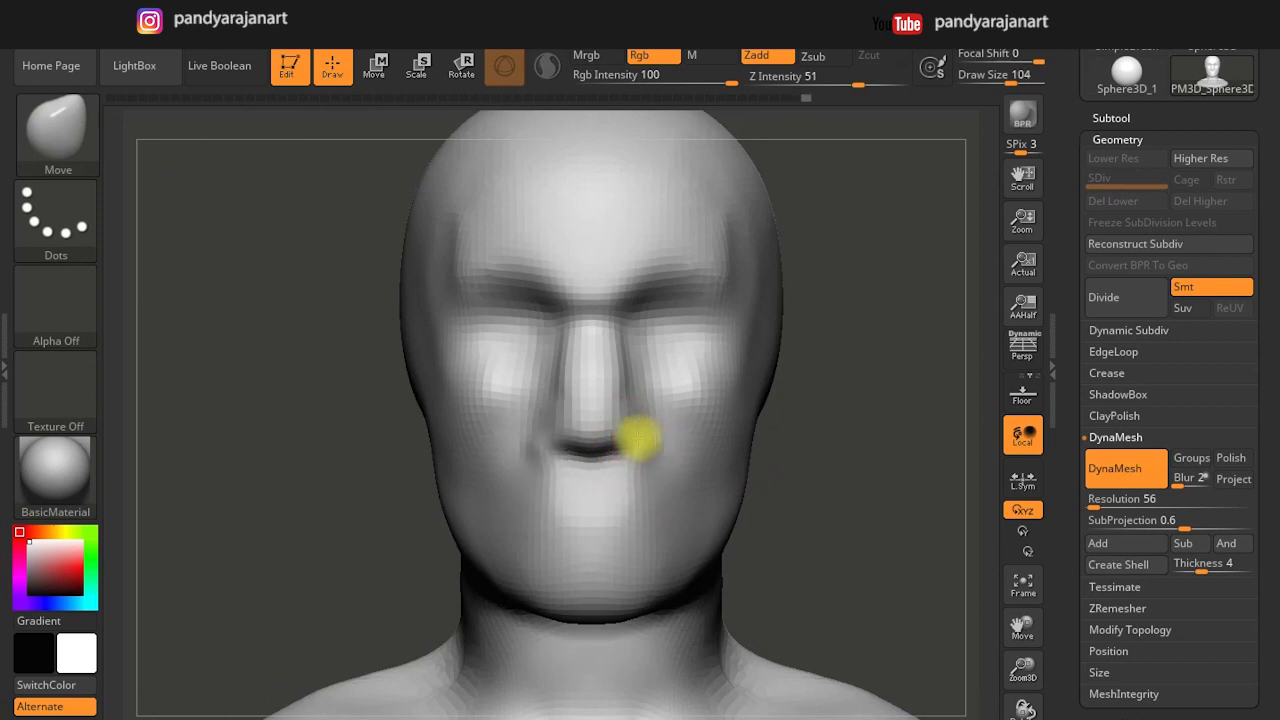
{"action": "key", "text": "shift"}
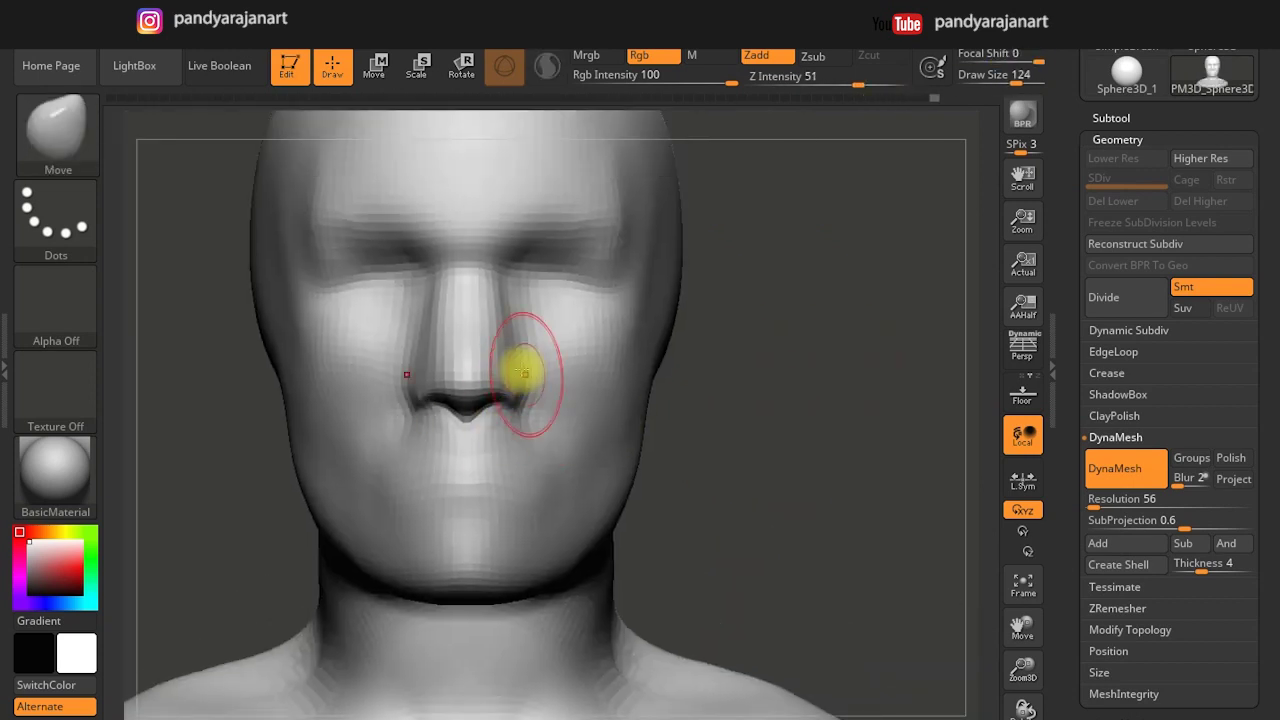
{"action": "key", "text": "s"}
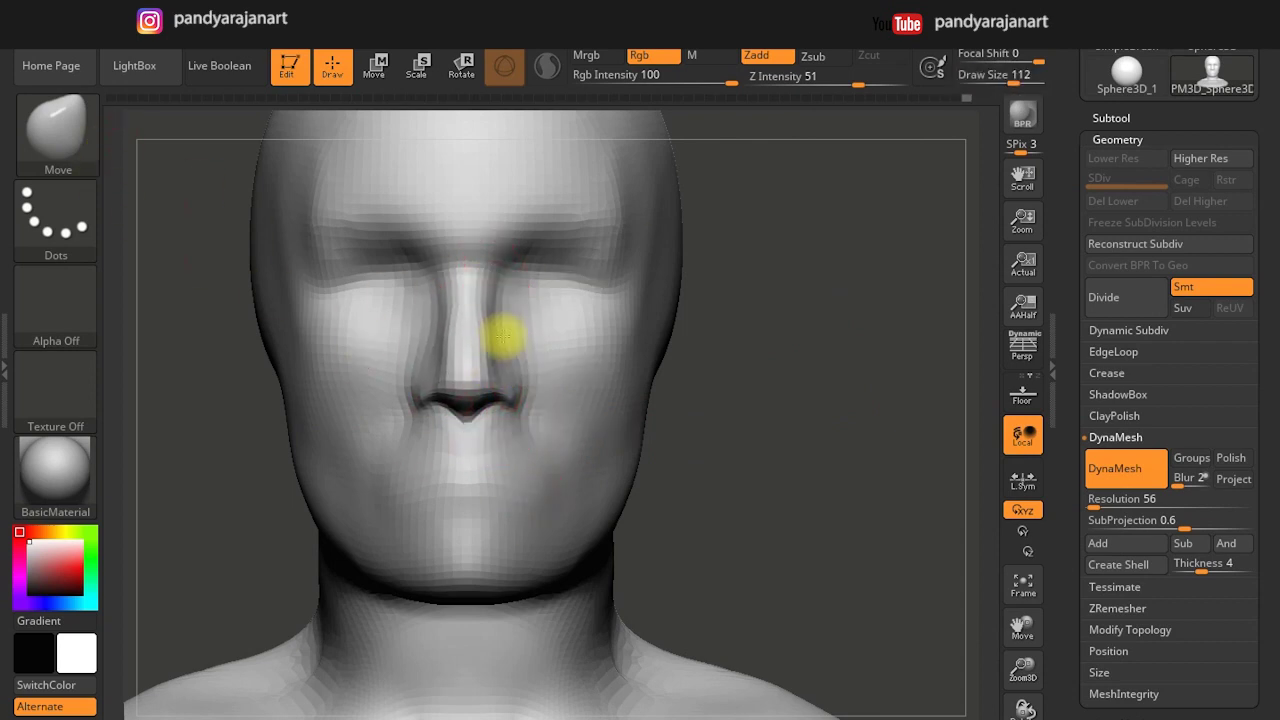
{"action": "right_click_drag", "start_coordinate": [505, 511], "coordinate": [557, 442]}
Carve the lip line and eyelid creases with the DamStandard brush.
{"action": "left_click", "coordinate": [100, 153]}
{"action": "left_click", "coordinate": [400, 214]}
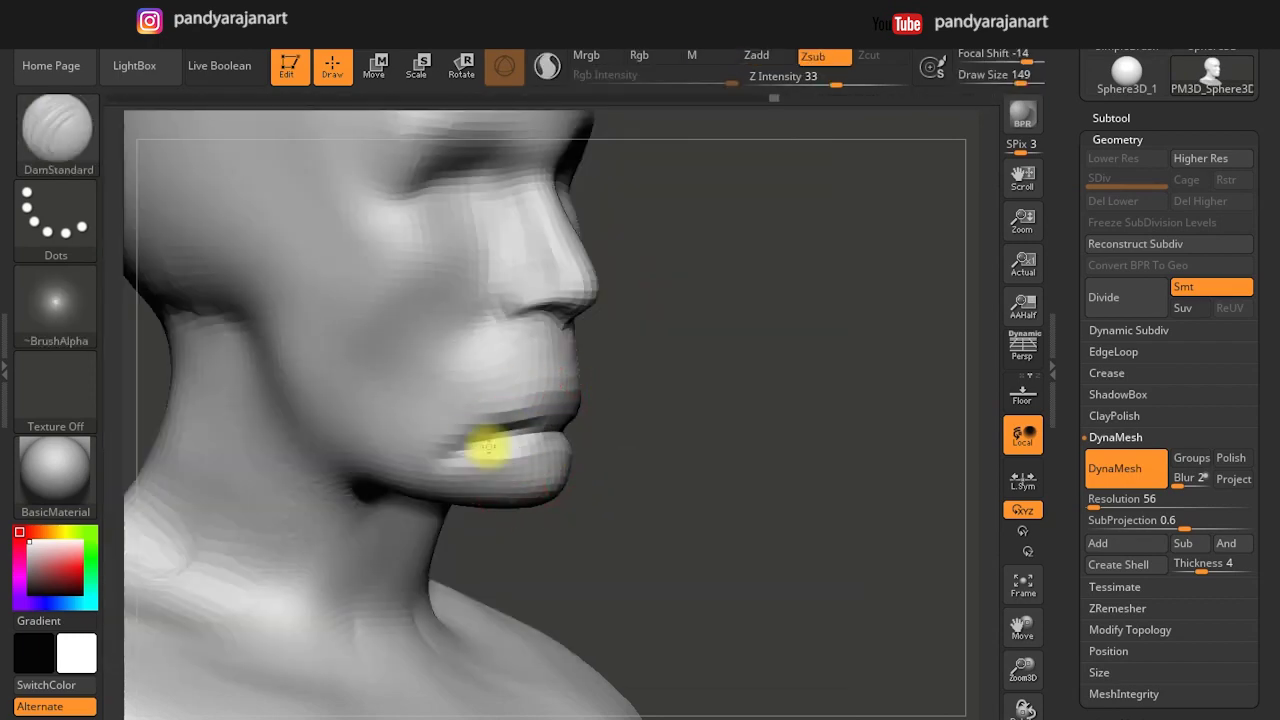
{"action": "right_click_drag", "start_coordinate": [523, 443], "coordinate": [651, 377]}
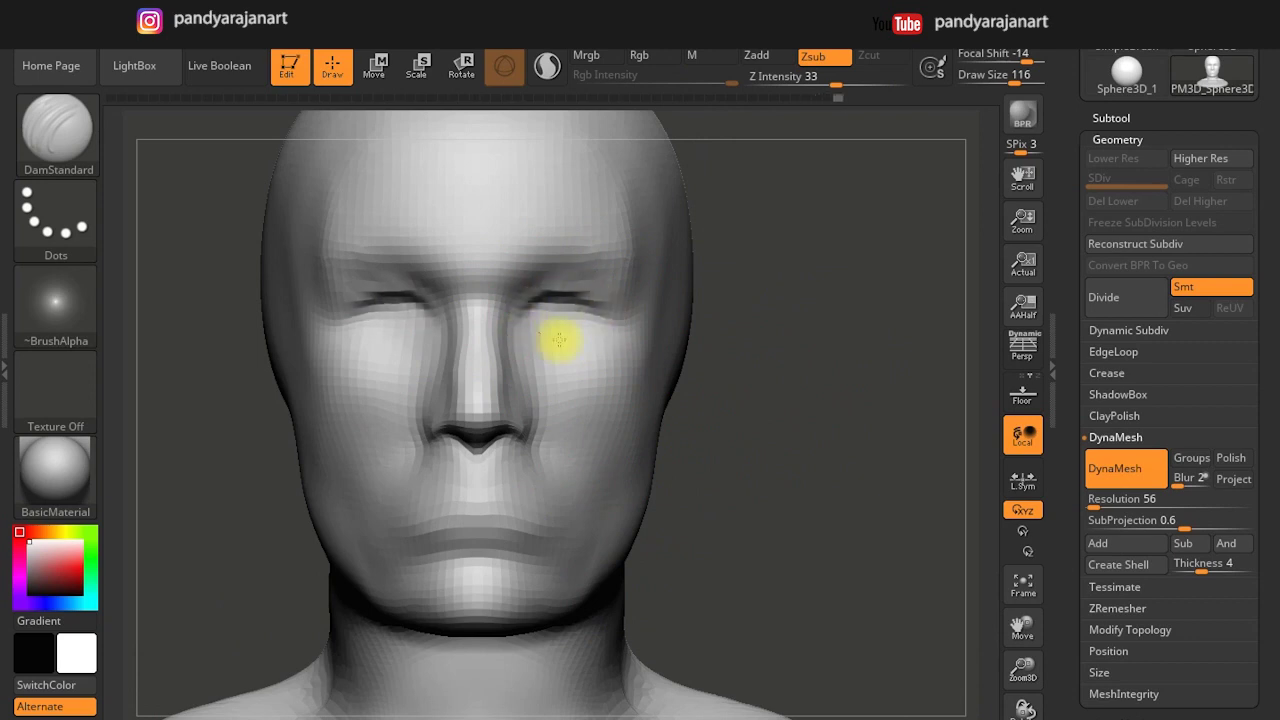
{"action": "right_click_drag", "start_coordinate": [596, 322], "coordinate": [768, 368]}
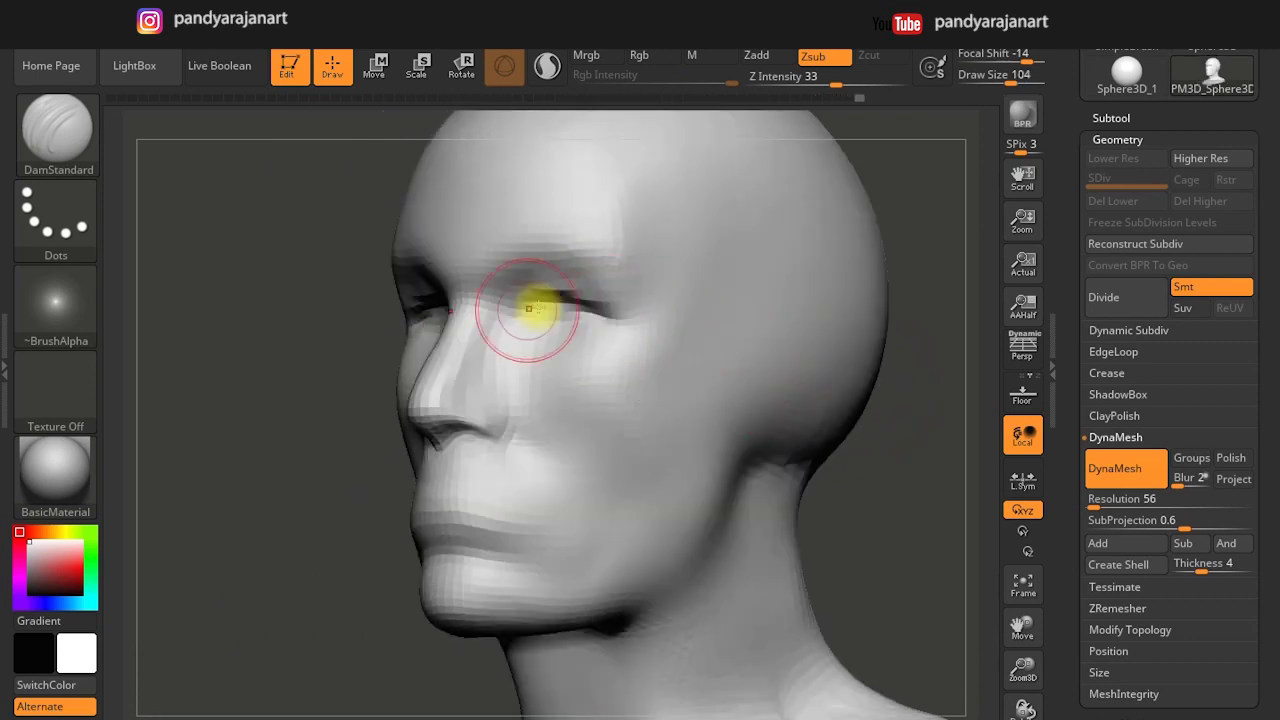
{"action": "right_click_drag", "start_coordinate": [514, 300], "coordinate": [342, 370]}
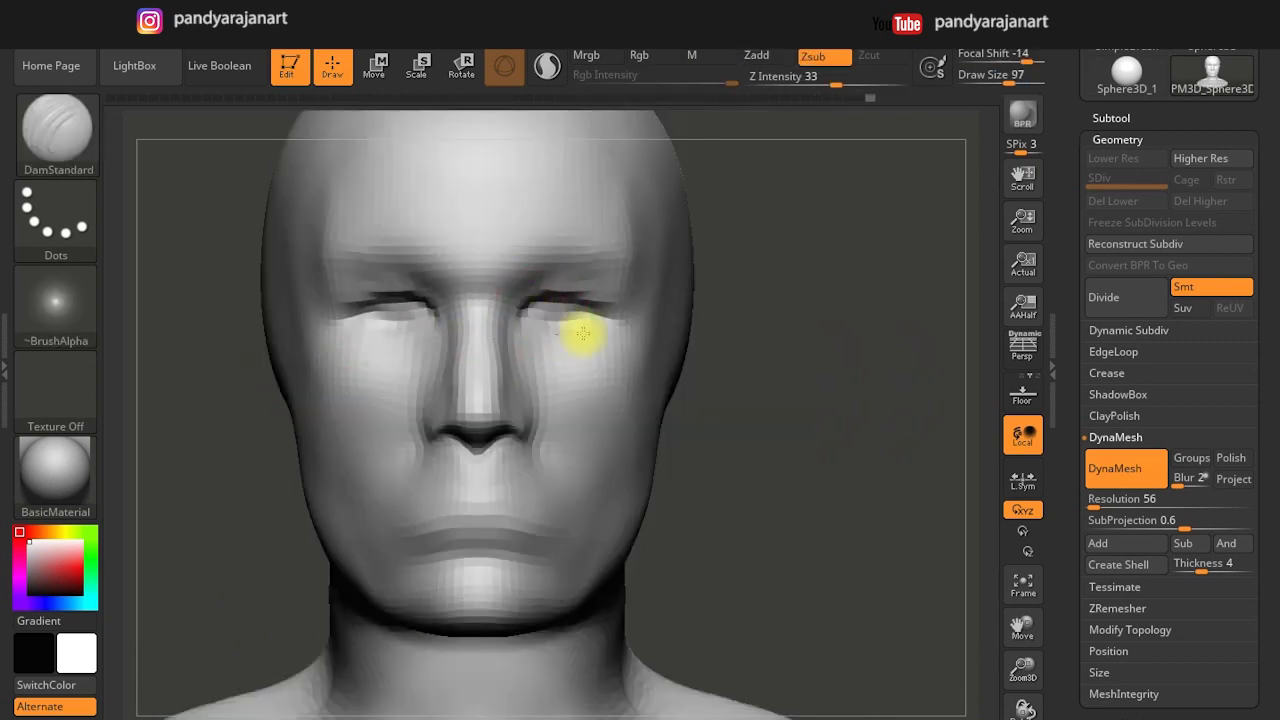
Refine the nose and smooth the chin in profile with Move, setting brush size 217.
{"action": "left_click", "coordinate": [91, 174]}
{"action": "left_click", "coordinate": [500, 370]}
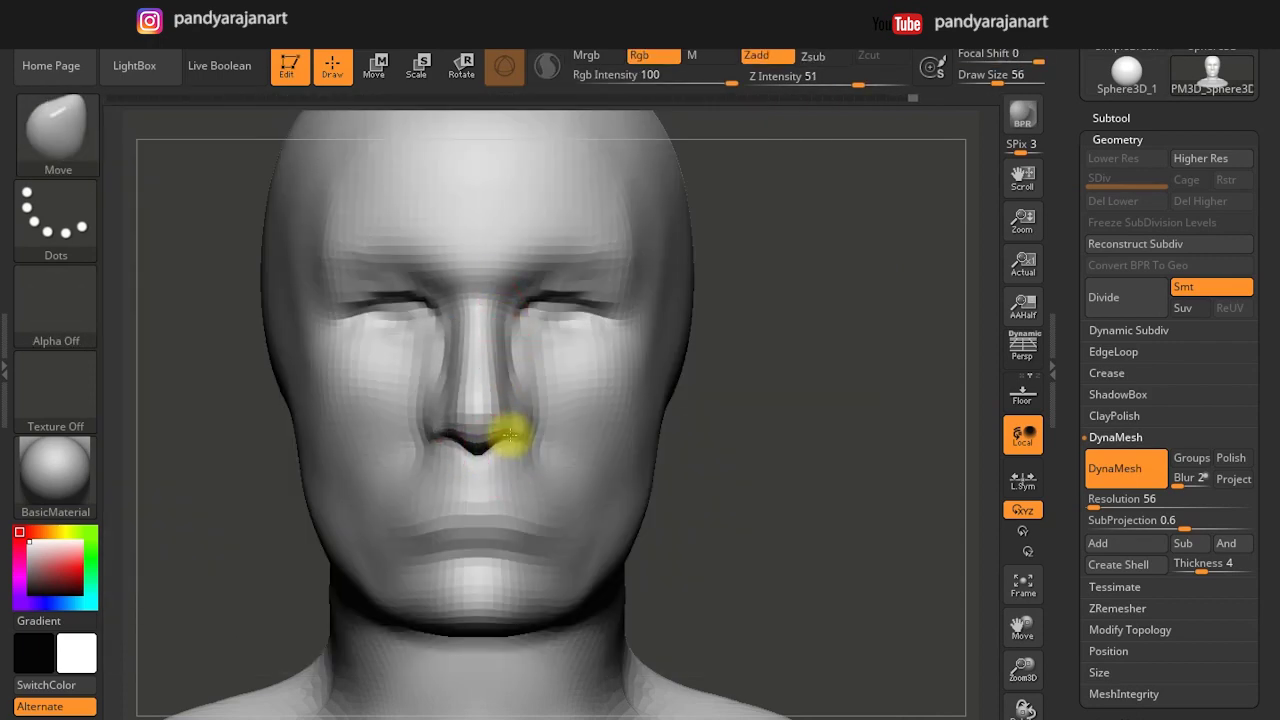
{"action": "mouse_move", "coordinate": [708, 492]}
{"action": "left_mouse_down"}
{"action": "mouse_move", "coordinate": [523, 457]}
{"action": "mouse_move", "coordinate": [582, 473]}
{"action": "left_mouse_up"}
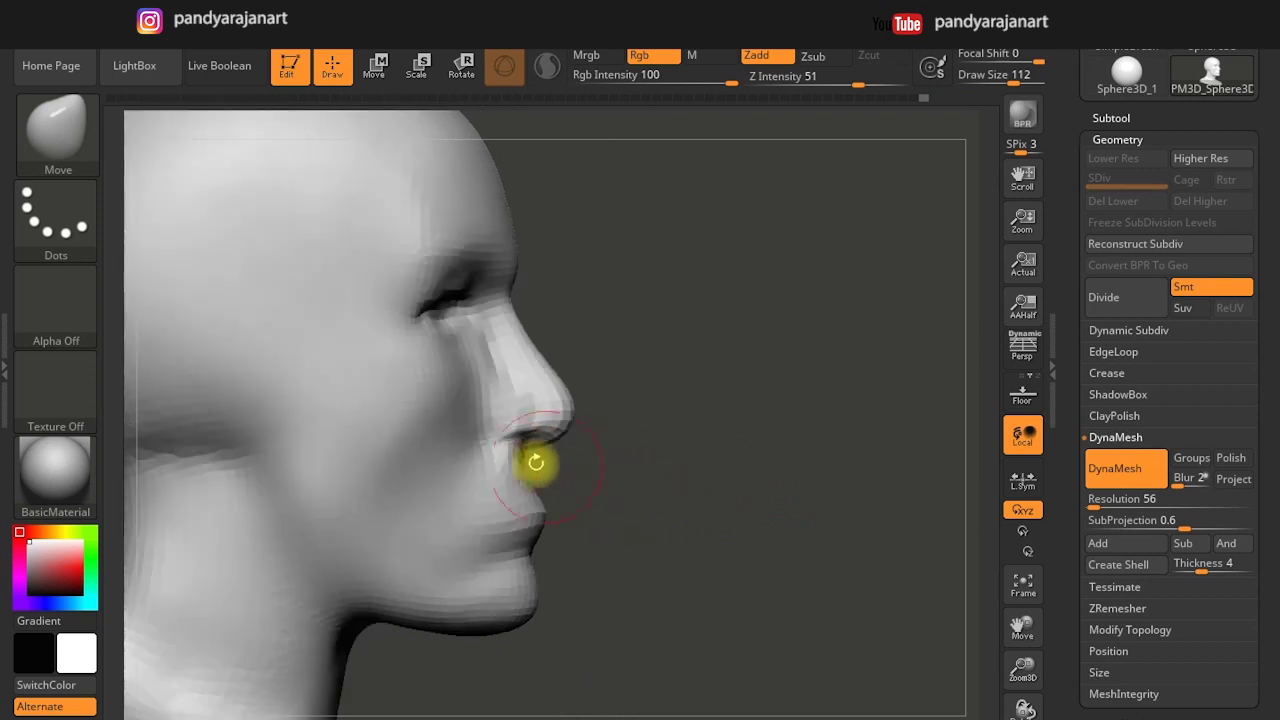
{"action": "left_click_drag", "start_coordinate": [575, 548], "coordinate": [571, 503]}
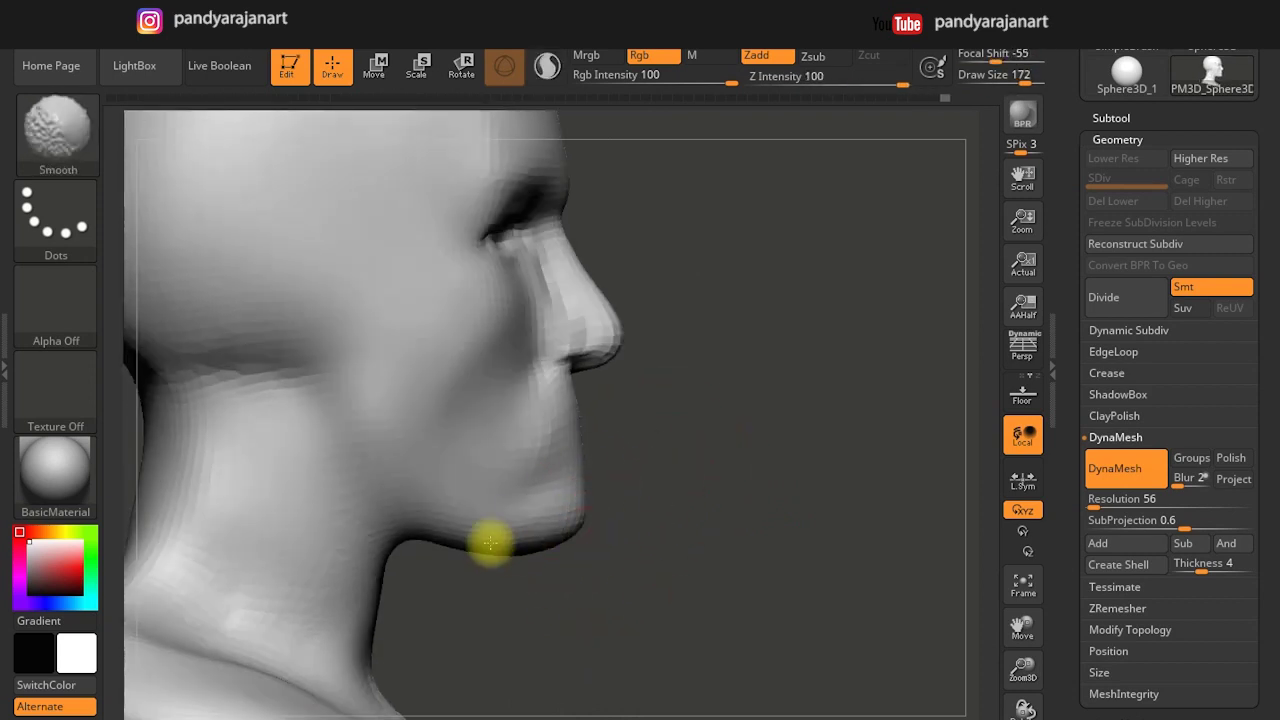
{"action": "left_click_drag", "start_coordinate": [640, 440], "coordinate": [817, 448]}
{"action": "key", "text": "s"}
{"action": "left_click", "coordinate": [531, 489]}
{"action": "mouse_move", "coordinate": [710, 407]}
{"action": "left_mouse_down"}
{"action": "mouse_move", "coordinate": [651, 451]}
{"action": "mouse_move", "coordinate": [137, 137]}
{"action": "left_mouse_up"}
Switch to ClayBuildup with a freehand stroke and fill out the crumpled area under the jaw.
{"action": "key", "text": "b"}
{"action": "key", "text": "d"}
{"action": "key", "text": "s"}
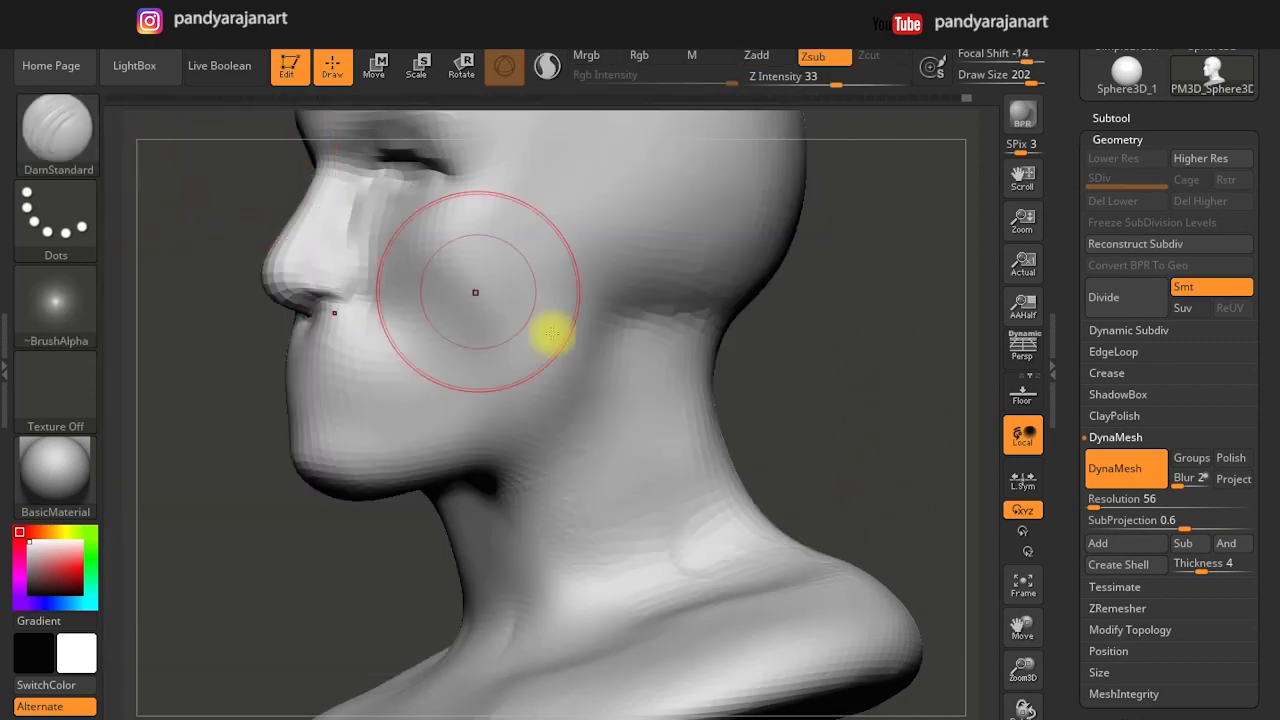
{"action": "left_click", "coordinate": [55, 215]}
{"action": "key", "text": "b"}
{"action": "key", "text": "c"}
{"action": "key", "text": "b"}
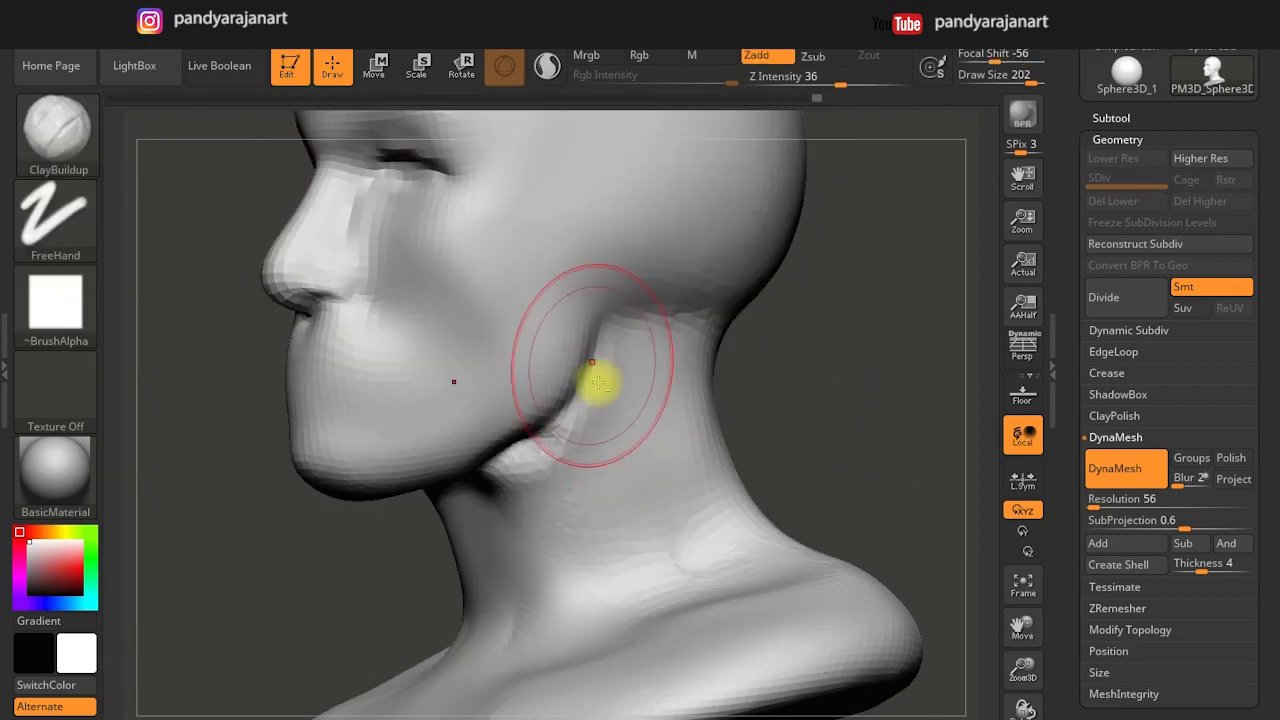
{"action": "left_click_drag", "start_coordinate": [591, 455], "coordinate": [491, 480], "text": "shift"}
Build up clay on the side of the skull and smooth it with a 251 brush.
{"action": "mouse_move", "coordinate": [781, 316]}
{"action": "left_mouse_down"}
{"action": "mouse_move", "coordinate": [671, 451]}
{"action": "mouse_move", "coordinate": [683, 437]}
{"action": "mouse_move", "coordinate": [468, 385]}
{"action": "left_mouse_up"}
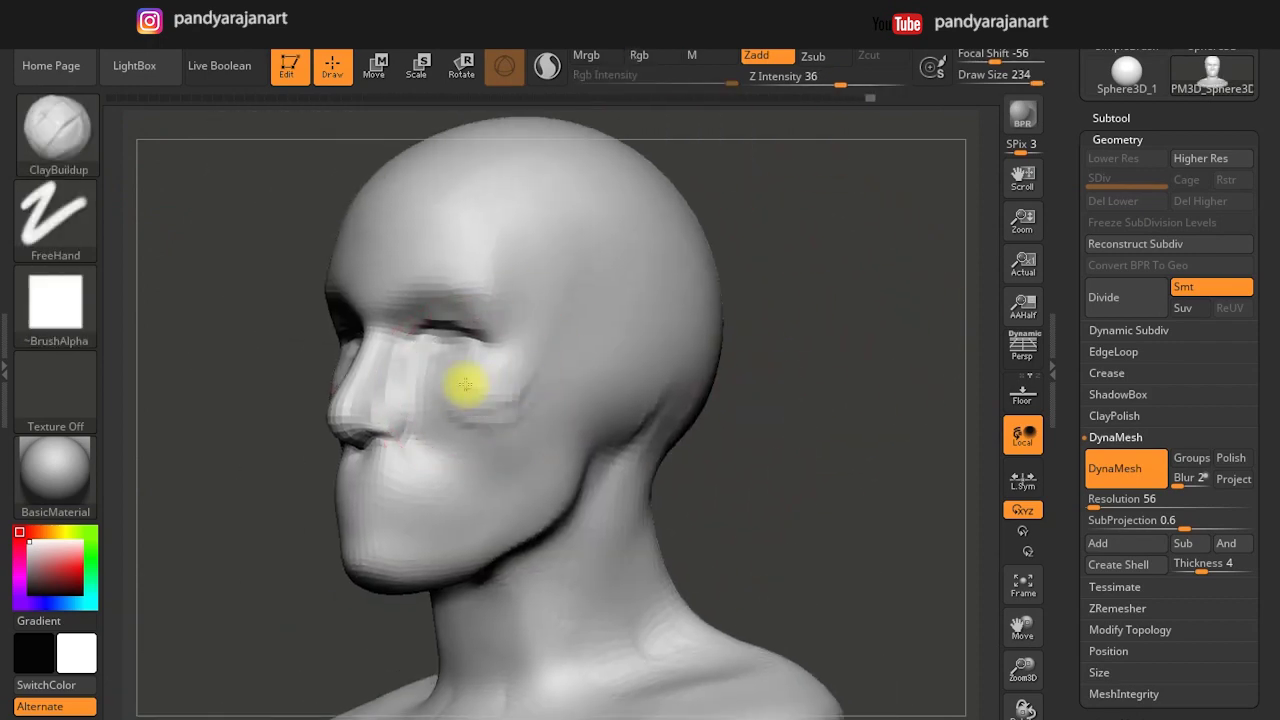
{"action": "right_click_drag", "start_coordinate": [551, 423], "coordinate": [527, 268], "text": "shift"}
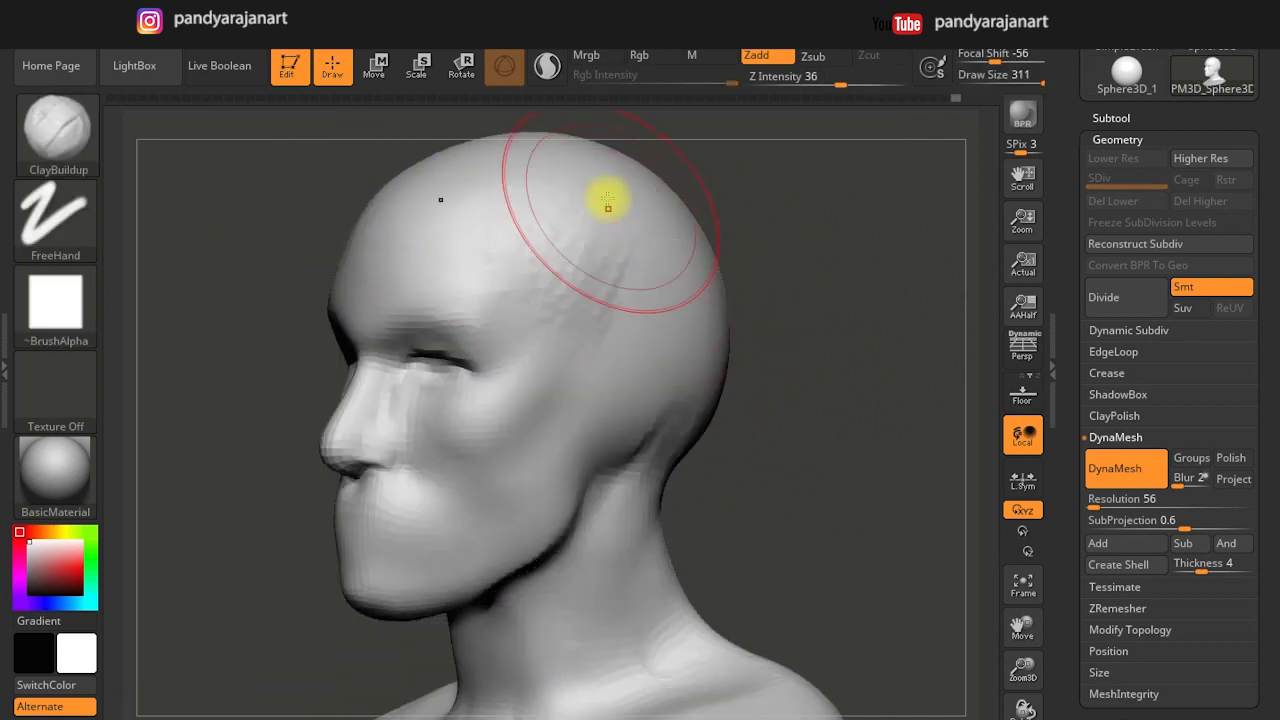
{"action": "left_click_drag", "start_coordinate": [608, 200], "coordinate": [643, 220]}
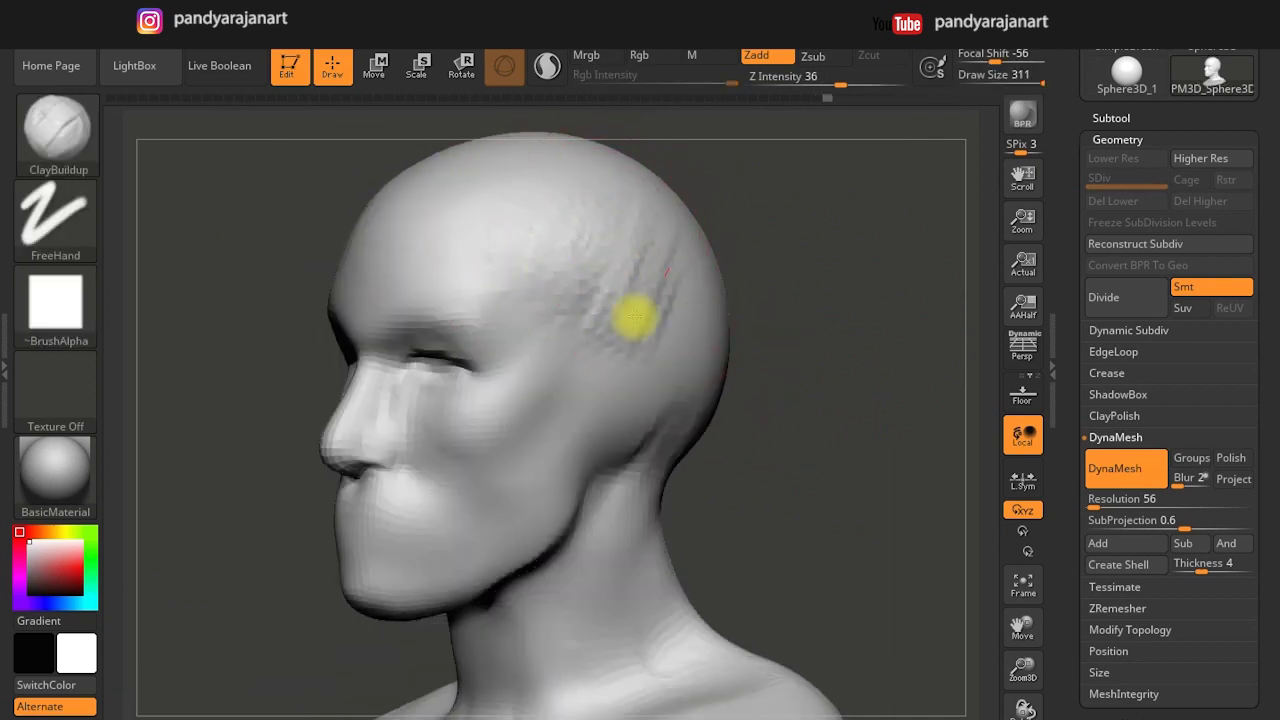
{"action": "key", "text": "shift"}
{"action": "key", "text": "s"}
{"action": "mouse_move", "coordinate": [614, 434]}
{"action": "left_mouse_down"}
{"action": "mouse_move", "coordinate": [767, 437]}
{"action": "mouse_move", "coordinate": [555, 436]}
{"action": "left_mouse_up"}
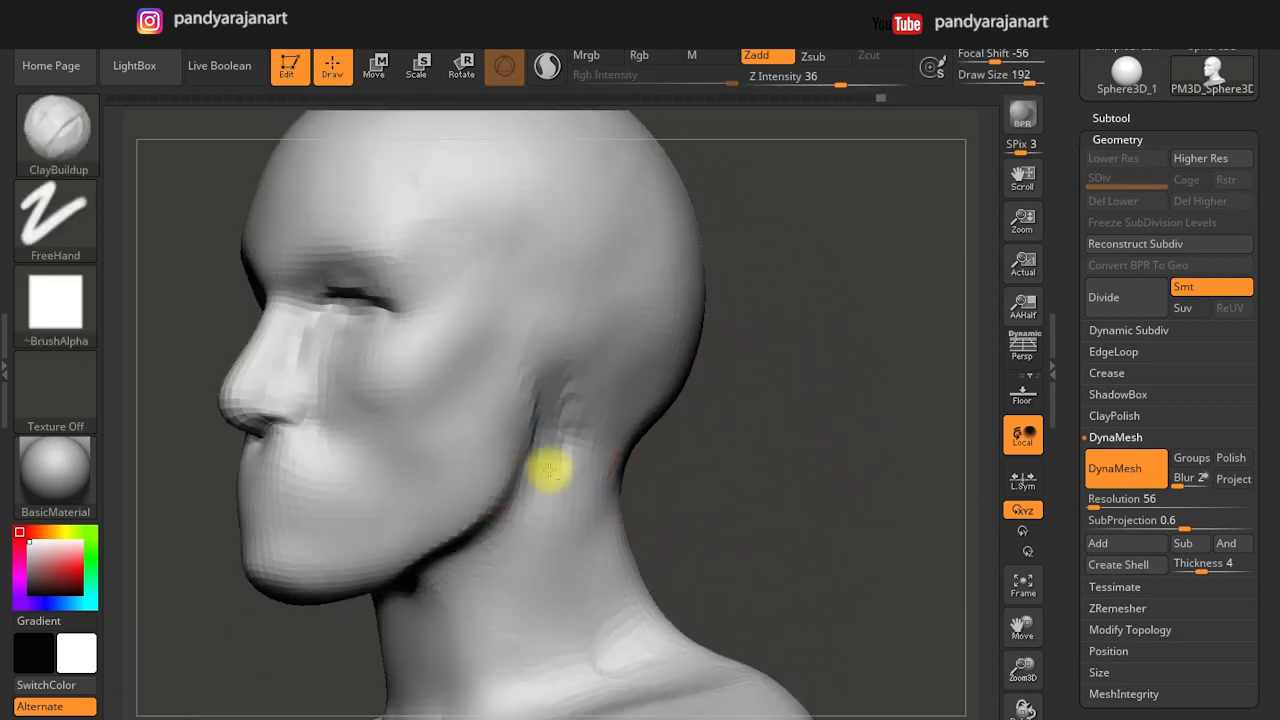
Select the MaskPen brush for freehand masking.
{"action": "key", "text": "shift"}
{"action": "key", "text": "b"}
{"action": "left_click", "coordinate": [171, 129]}
{"action": "key", "text": "b"}
{"action": "left_click", "coordinate": [223, 137]}
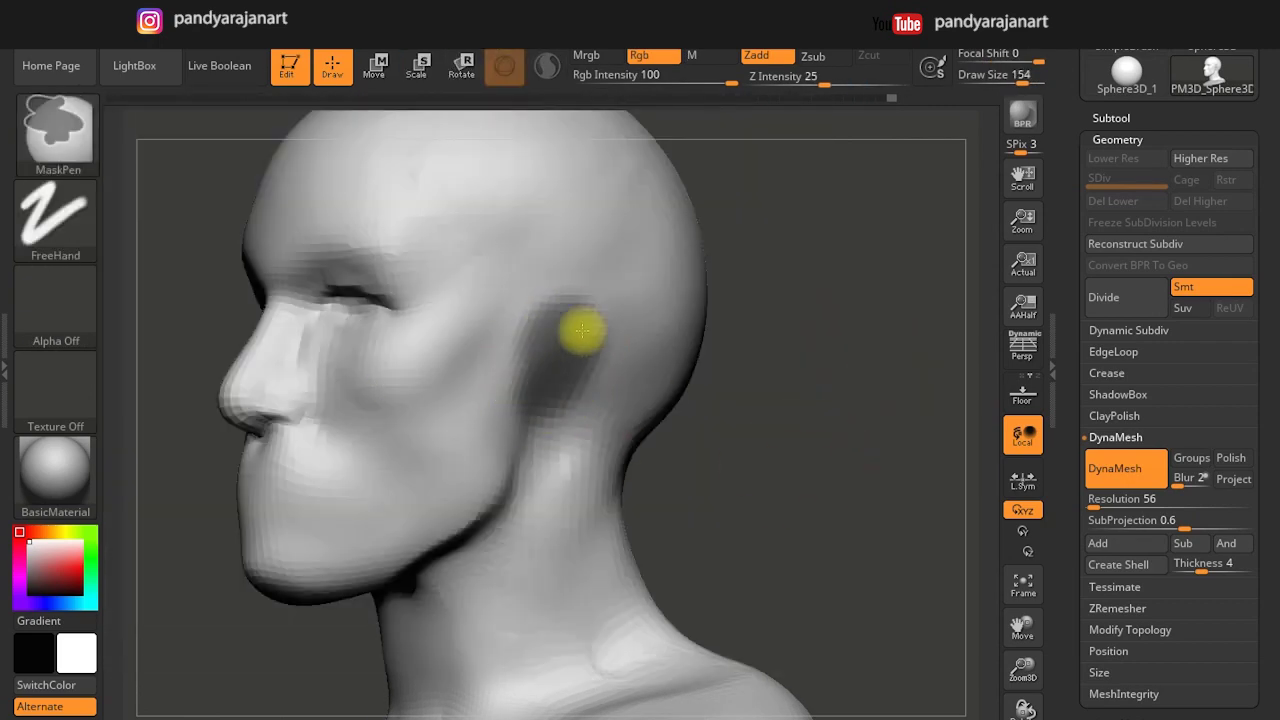
Smooth away the crease across the back of the neck.
{"action": "left_click_drag", "start_coordinate": [726, 451], "coordinate": [571, 354]}
{"action": "key", "text": "ctrl"}
{"action": "mouse_move", "coordinate": [782, 432]}
{"action": "left_mouse_down", "text": "shift"}
{"action": "mouse_move", "coordinate": [671, 277]}
{"action": "mouse_move", "coordinate": [686, 337]}
{"action": "left_mouse_up", "text": "shift"}
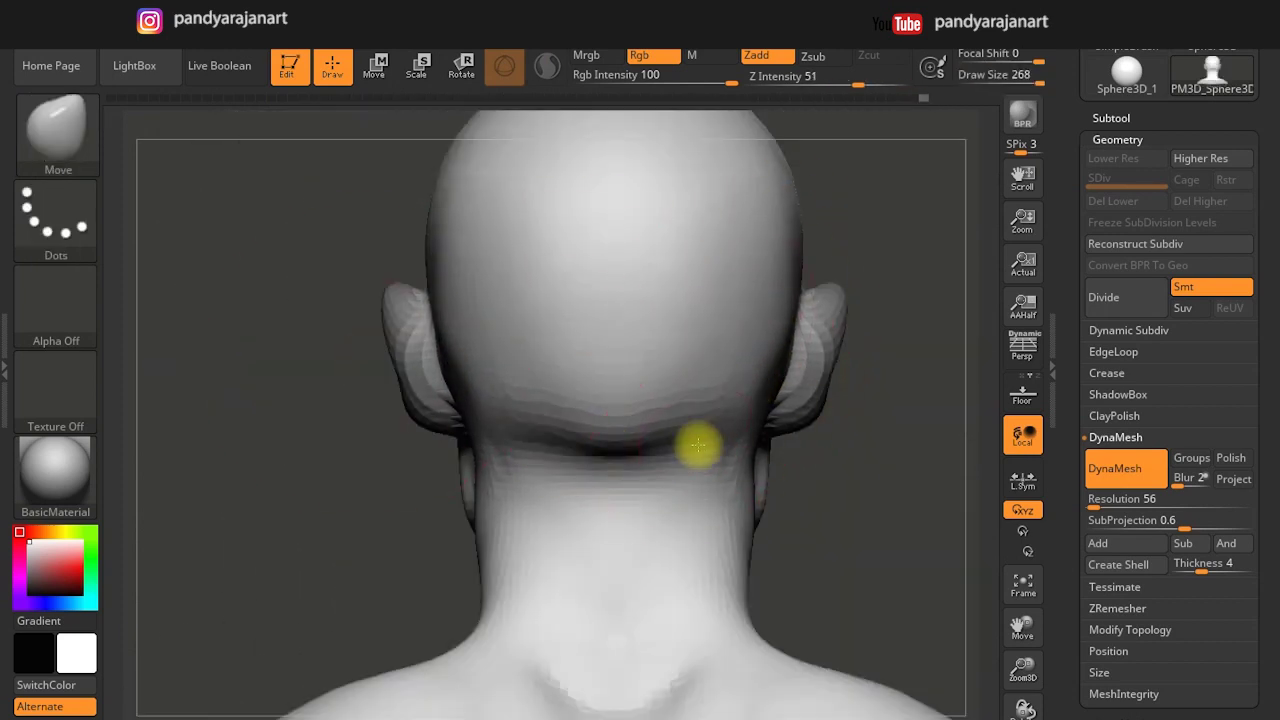
{"action": "left_click_drag", "start_coordinate": [614, 423], "coordinate": [731, 452], "text": "shift"}
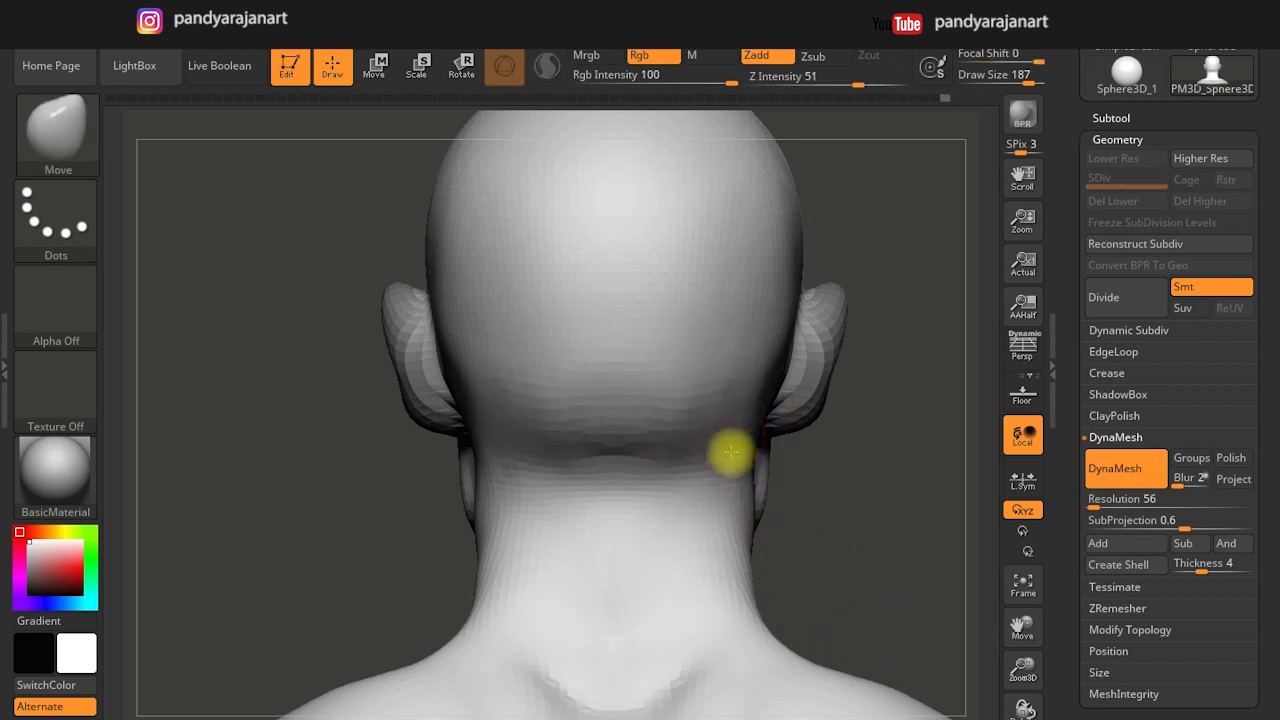
{"action": "mouse_move", "coordinate": [814, 480]}
{"action": "left_mouse_down"}
{"action": "mouse_move", "coordinate": [815, 303]}
{"action": "mouse_move", "coordinate": [737, 171]}
{"action": "mouse_move", "coordinate": [891, 477]}
{"action": "mouse_move", "coordinate": [660, 500]}
{"action": "left_mouse_up"}
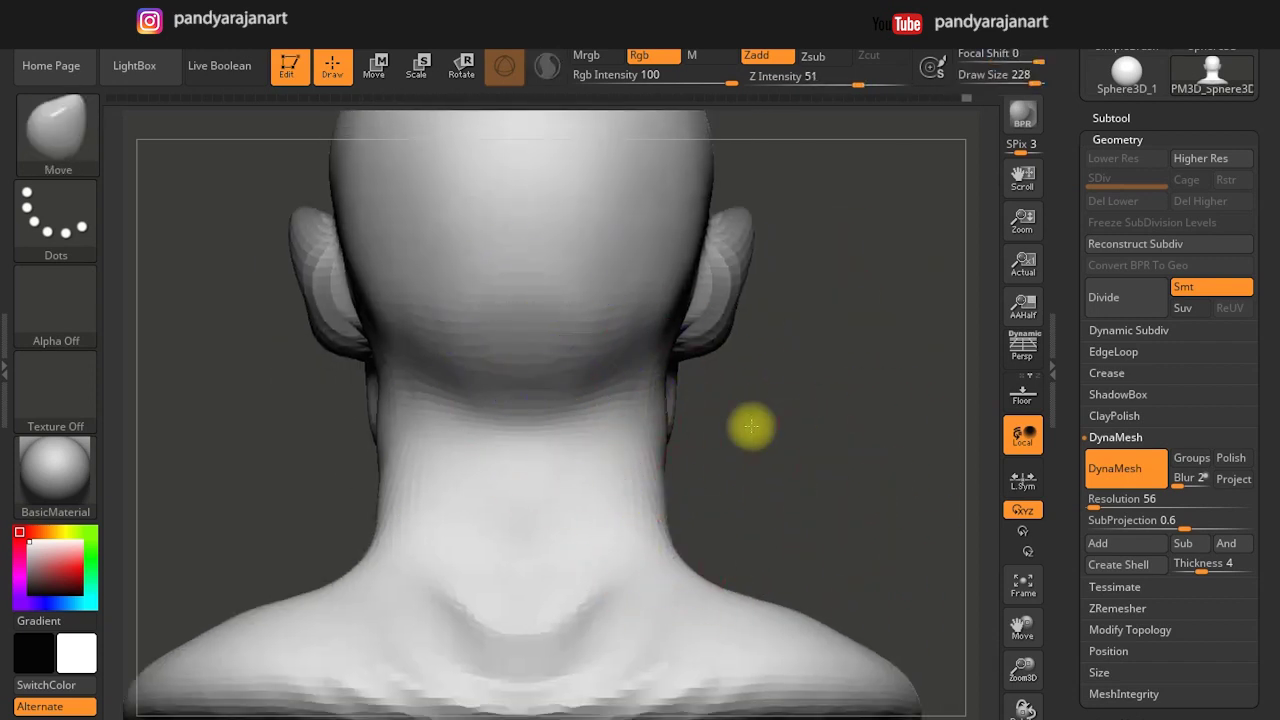
Pull the ears outward from the sides of the head with Move.
{"action": "left_click_drag", "start_coordinate": [751, 427], "coordinate": [743, 463], "text": "shift"}
{"action": "left_click_drag", "start_coordinate": [380, 306], "coordinate": [443, 357]}
{"action": "mouse_move", "coordinate": [600, 380]}
{"action": "left_mouse_down", "text": "shift"}
{"action": "mouse_move", "coordinate": [549, 400]}
{"action": "mouse_move", "coordinate": [522, 437]}
{"action": "mouse_move", "coordinate": [538, 327]}
{"action": "left_mouse_up", "text": "shift"}
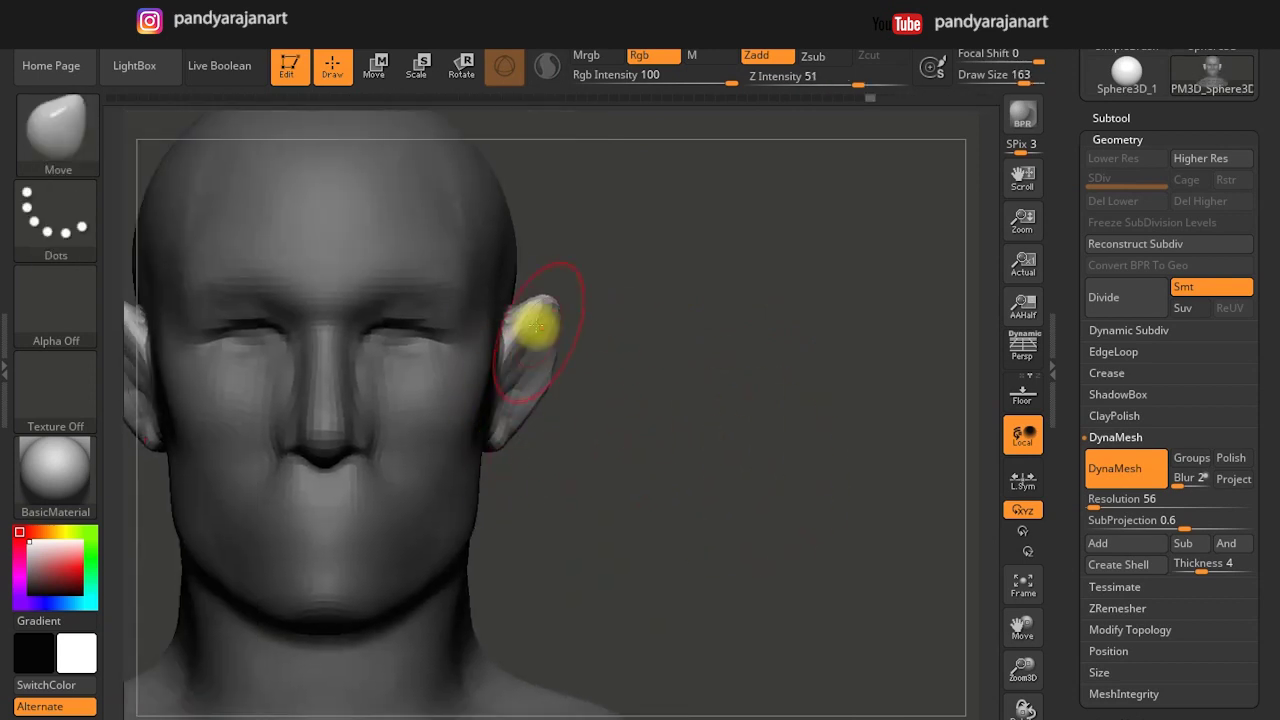
{"action": "left_click_drag", "start_coordinate": [520, 375], "coordinate": [625, 328], "text": "alt"}
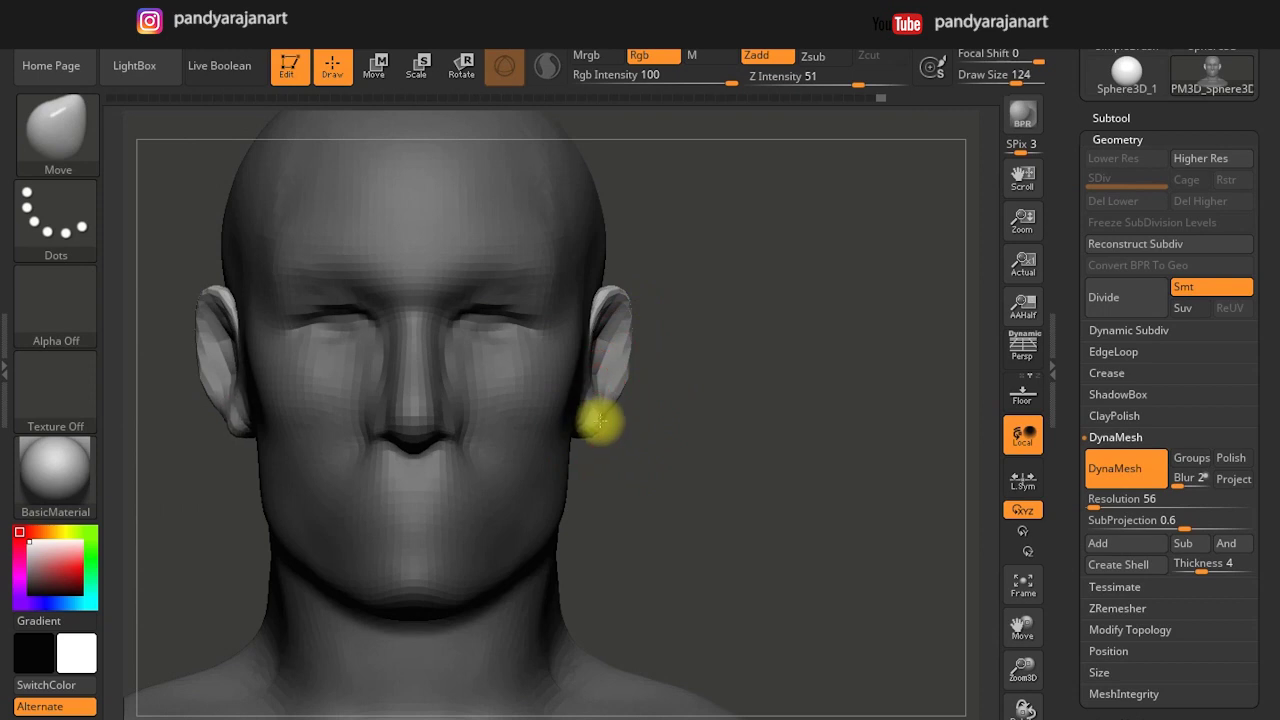
{"action": "mouse_move", "coordinate": [653, 443]}
{"action": "left_mouse_down"}
{"action": "mouse_move", "coordinate": [623, 423]}
{"action": "mouse_move", "coordinate": [609, 366]}
{"action": "mouse_move", "coordinate": [654, 266]}
{"action": "left_mouse_up"}
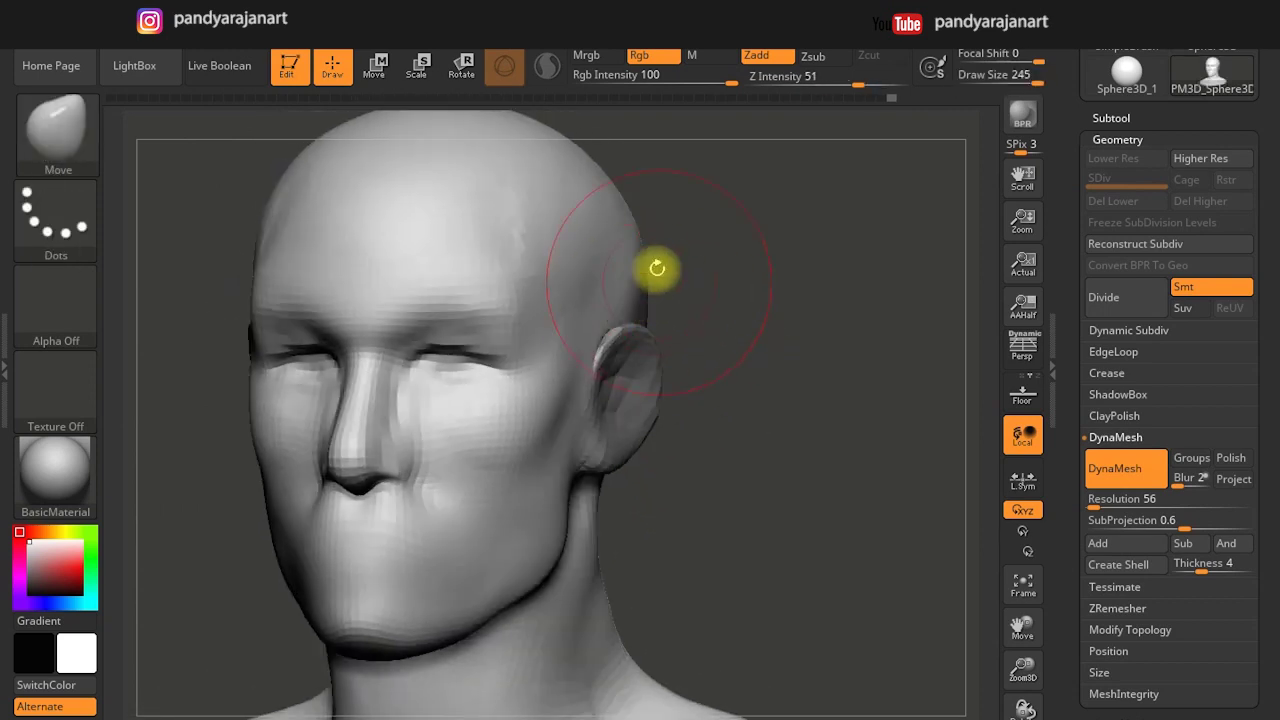
{"action": "mouse_move", "coordinate": [614, 216]}
{"action": "left_mouse_down", "text": "shift"}
{"action": "mouse_move", "coordinate": [666, 277]}
{"action": "mouse_move", "coordinate": [737, 457]}
{"action": "left_mouse_up", "text": "shift"}
{"action": "left_click_drag", "start_coordinate": [706, 591], "coordinate": [650, 407], "text": "alt"}
Try a DamStandard groove across the forehead, then undo it.
{"action": "key", "text": "s"}
{"action": "key", "text": "s"}
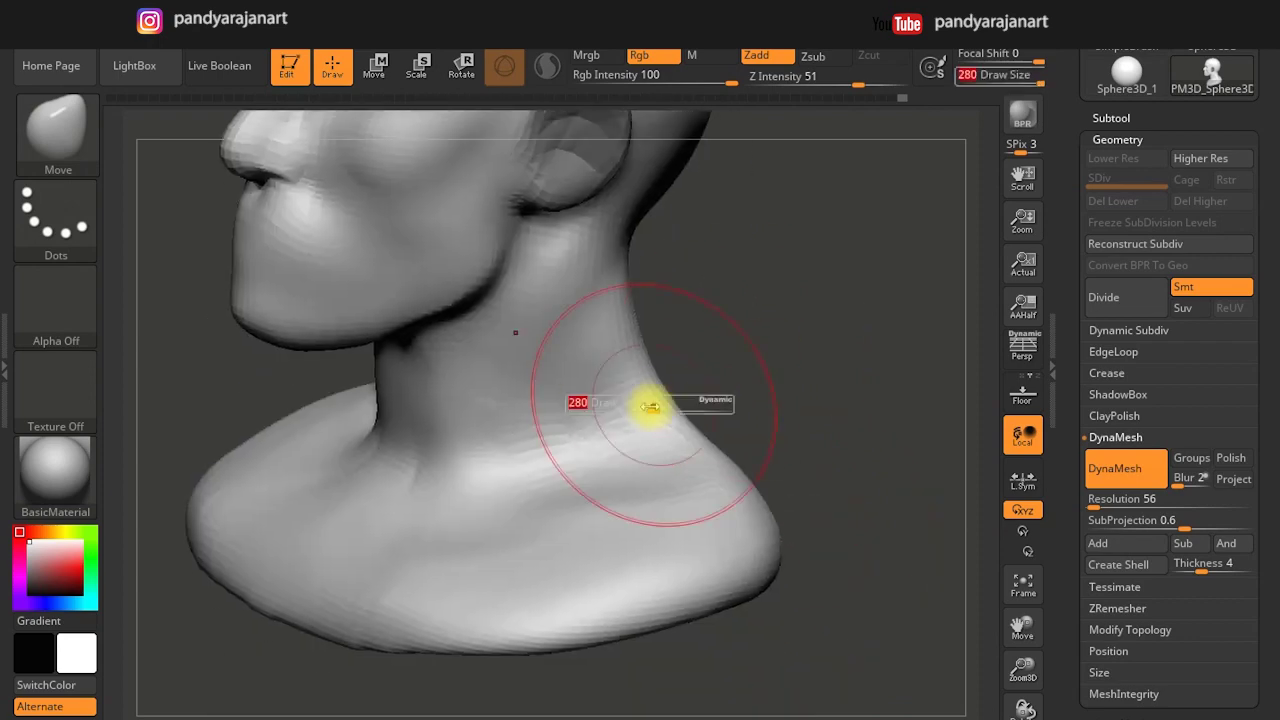
{"action": "mouse_move", "coordinate": [638, 338]}
{"action": "left_mouse_down"}
{"action": "mouse_move", "coordinate": [640, 423]}
{"action": "mouse_move", "coordinate": [657, 423]}
{"action": "left_mouse_up"}
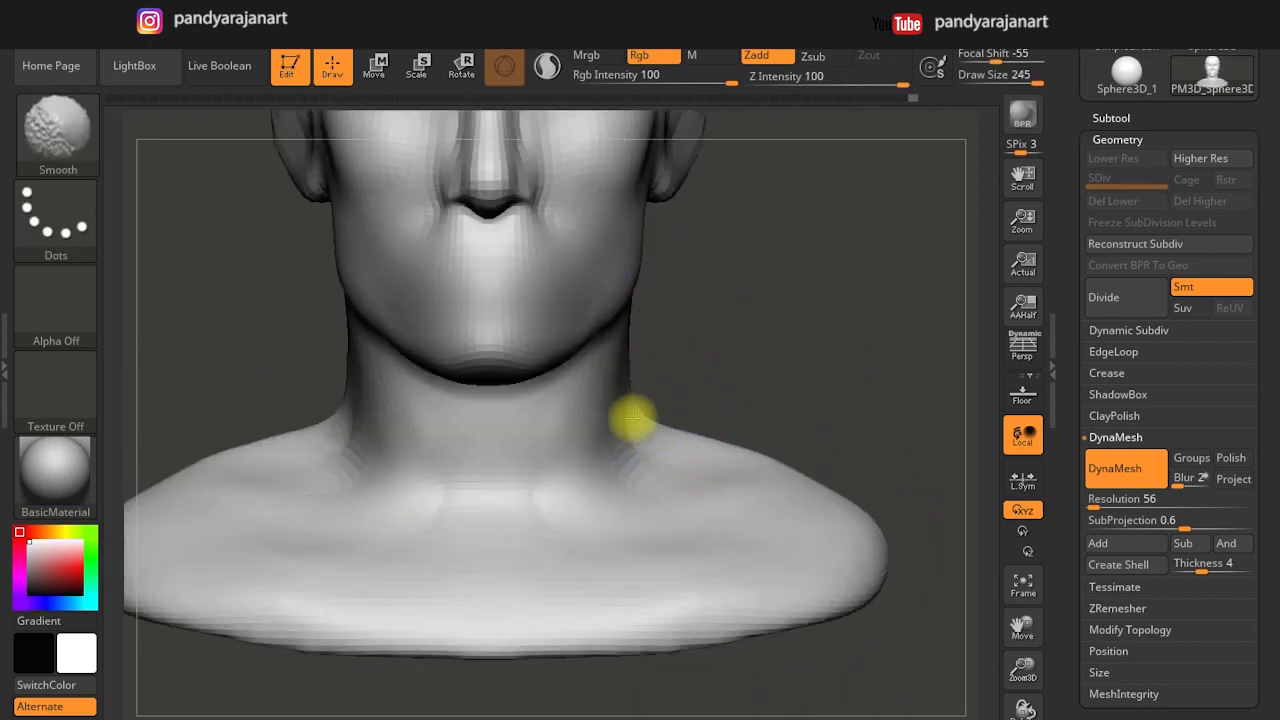
{"action": "mouse_move", "coordinate": [835, 492]}
{"action": "left_mouse_down"}
{"action": "mouse_move", "coordinate": [677, 391]}
{"action": "mouse_move", "coordinate": [757, 349]}
{"action": "mouse_move", "coordinate": [677, 400]}
{"action": "mouse_move", "coordinate": [600, 606]}
{"action": "mouse_move", "coordinate": [514, 514]}
{"action": "mouse_move", "coordinate": [686, 343]}
{"action": "mouse_move", "coordinate": [500, 300]}
{"action": "left_mouse_up"}
{"action": "left_click", "coordinate": [90, 140]}
{"action": "key", "text": "d"}
{"action": "key", "text": "s"}
{"action": "left_click_drag", "start_coordinate": [514, 240], "coordinate": [380, 263]}
{"action": "key", "text": "ctrl+z"}
Build up clay at brush size 145, then shape the nose and lower face with Move.
{"action": "key", "text": "b"}
{"action": "key", "text": "c"}
{"action": "key", "text": "b"}
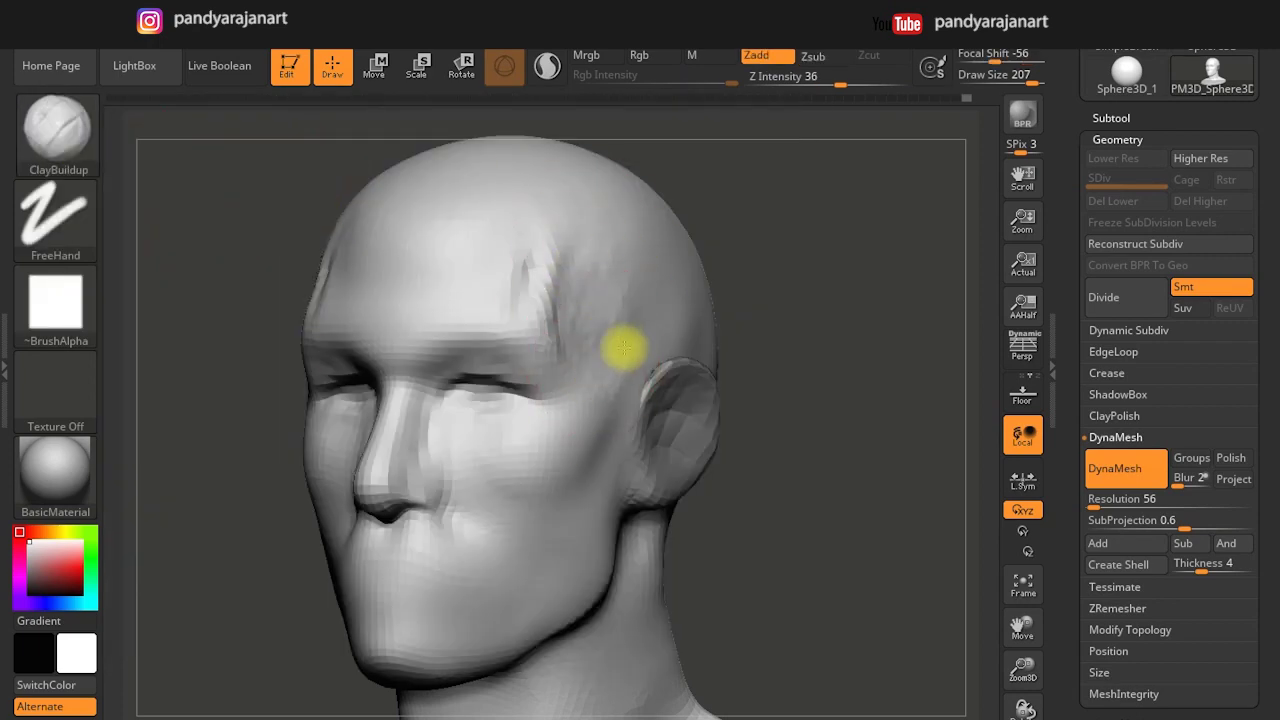
{"action": "right_click_drag", "start_coordinate": [614, 343], "coordinate": [586, 294], "text": "shift"}
{"action": "key", "text": "s"}
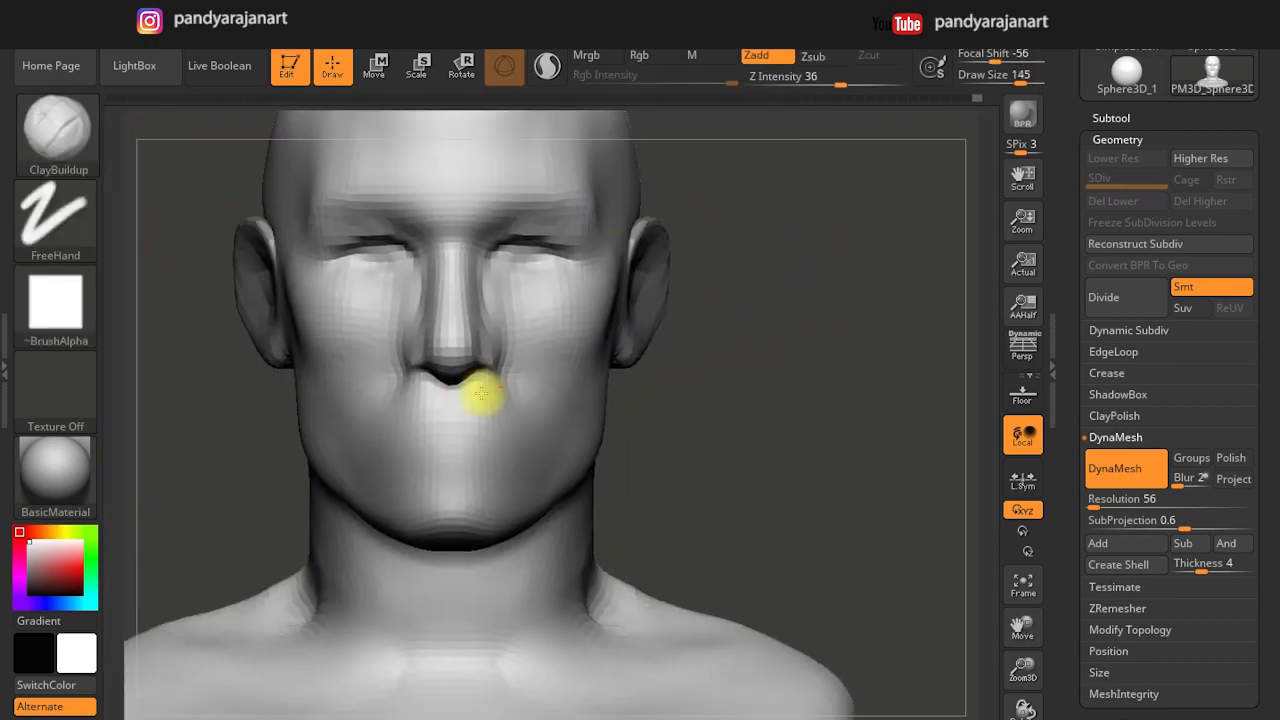
{"action": "left_click_drag", "start_coordinate": [109, 163], "coordinate": [837, 357]}
{"action": "key", "text": "b"}
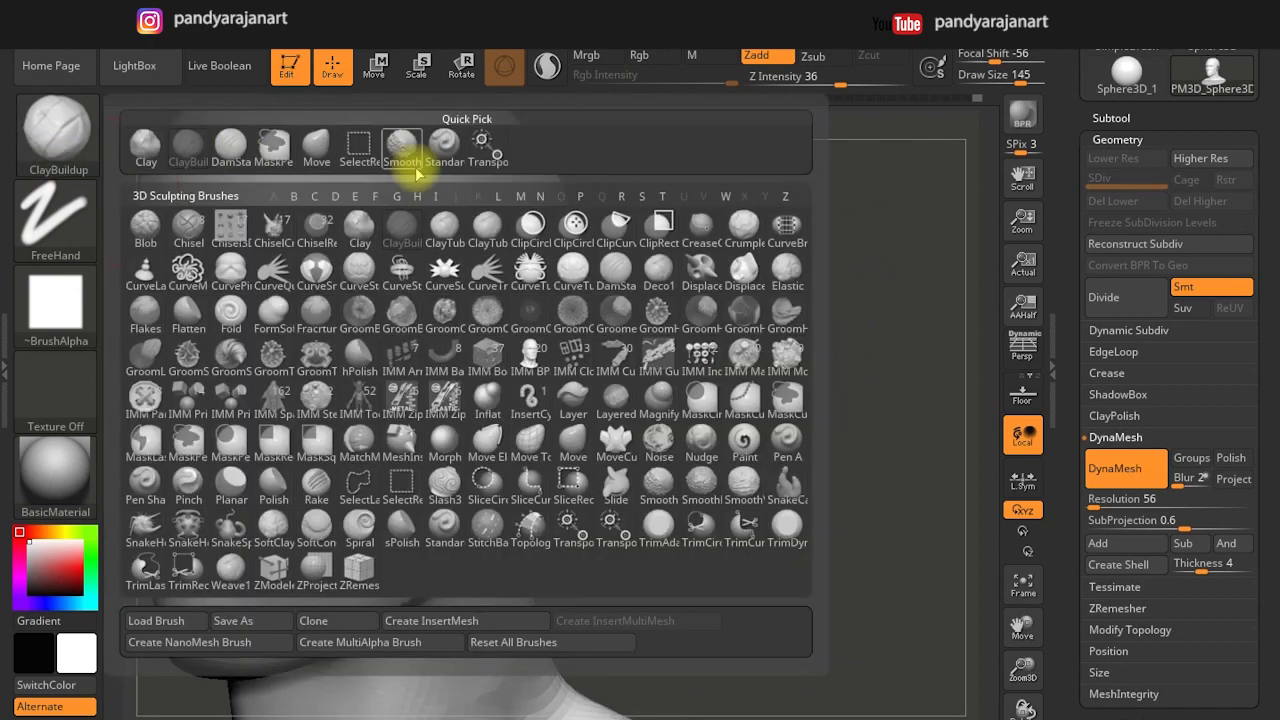
{"action": "key", "text": "m"}
{"action": "key", "text": "v"}
{"action": "right_click_drag", "start_coordinate": [529, 309], "coordinate": [563, 286], "text": "shift"}
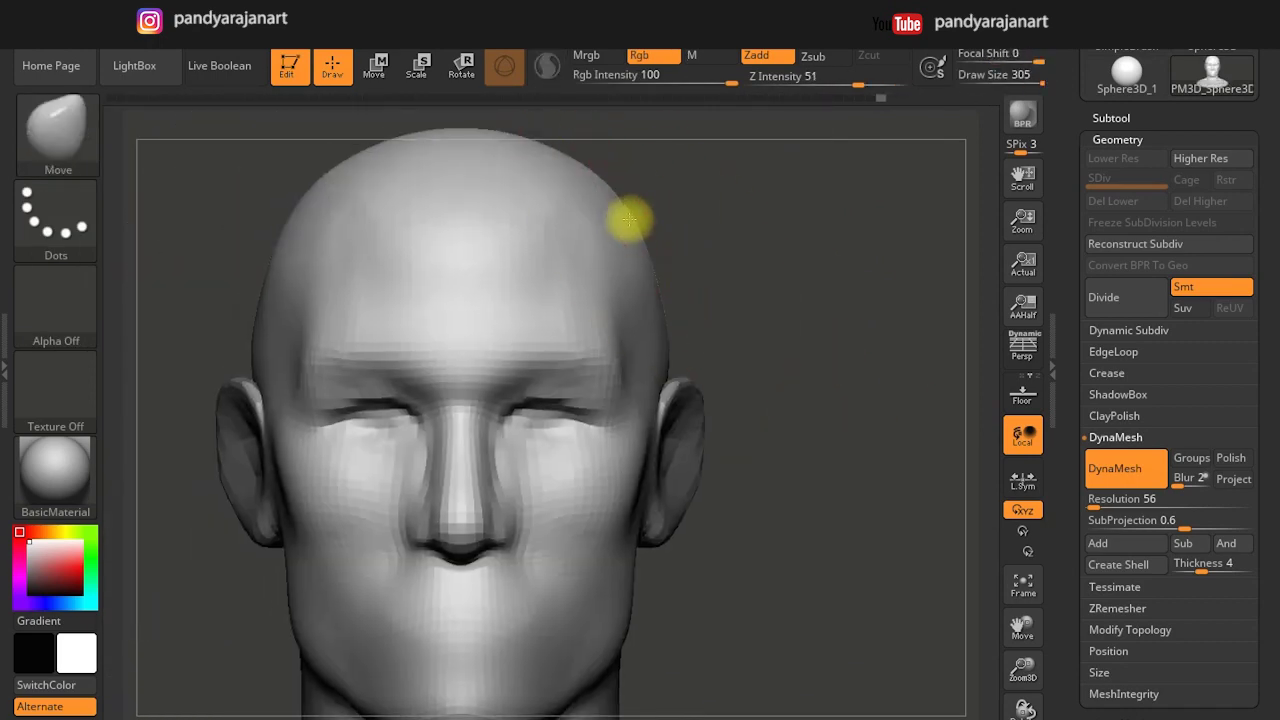
{"action": "left_click_drag", "start_coordinate": [704, 216], "coordinate": [620, 246]}
{"action": "left_click_drag", "start_coordinate": [349, 271], "coordinate": [386, 380]}
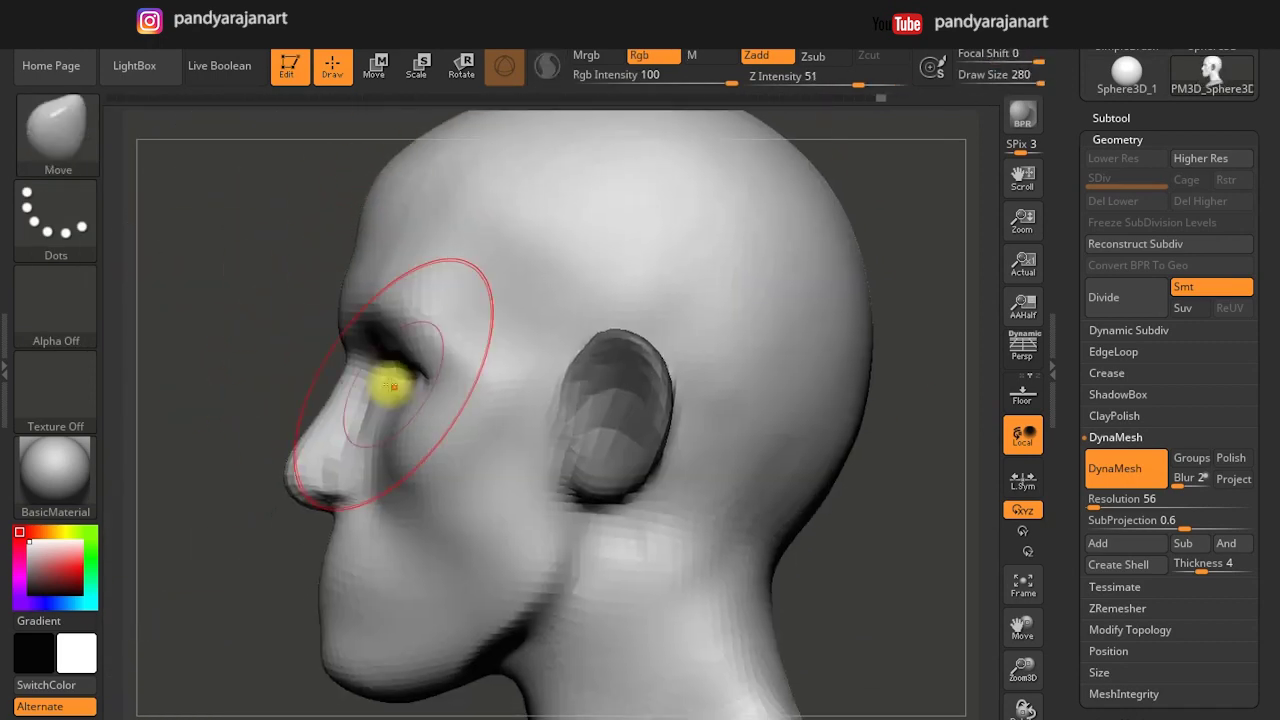
{"action": "right_click_drag", "start_coordinate": [356, 552], "coordinate": [434, 506]}
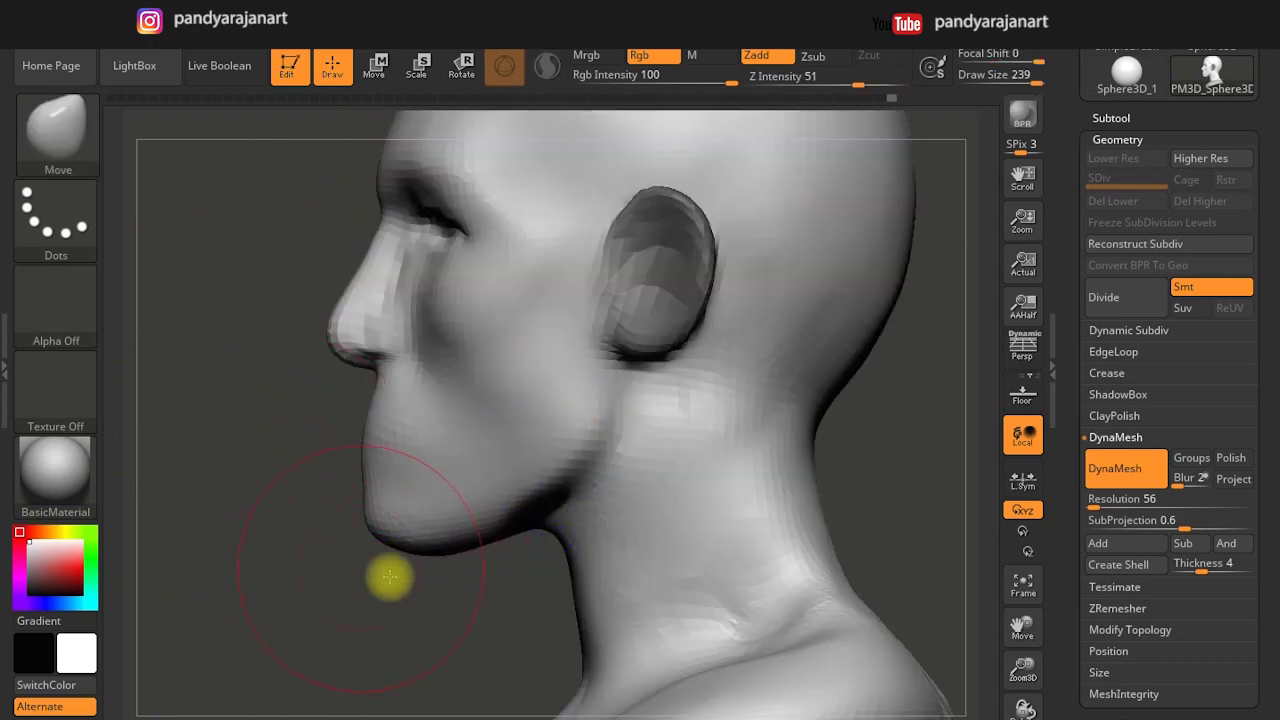
{"action": "left_click_drag", "start_coordinate": [389, 577], "coordinate": [366, 343]}
Carve the lip line with DamStandard and reshape the chin and shoulders with Move.
{"action": "key", "text": "b"}
{"action": "left_click", "coordinate": [229, 143]}
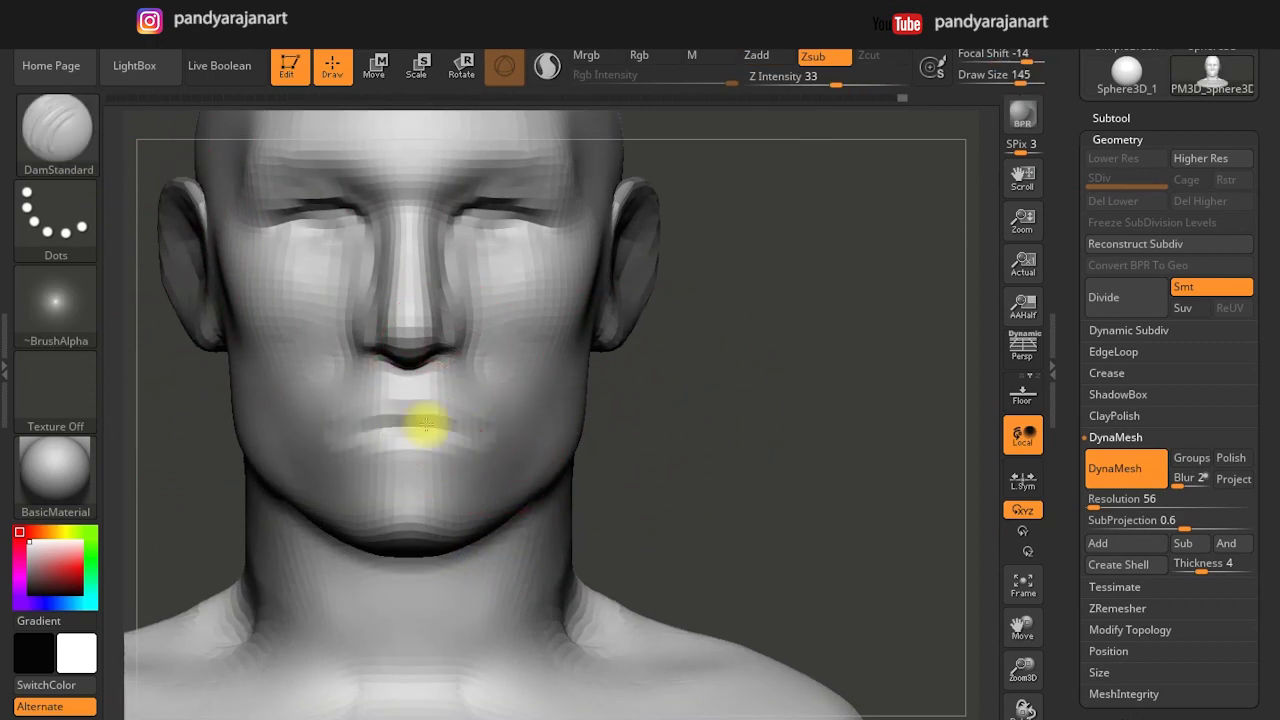
{"action": "key", "text": "b"}
{"action": "key", "text": "m"}
{"action": "key", "text": "v"}
{"action": "right_click_drag", "start_coordinate": [357, 175], "coordinate": [492, 422]}
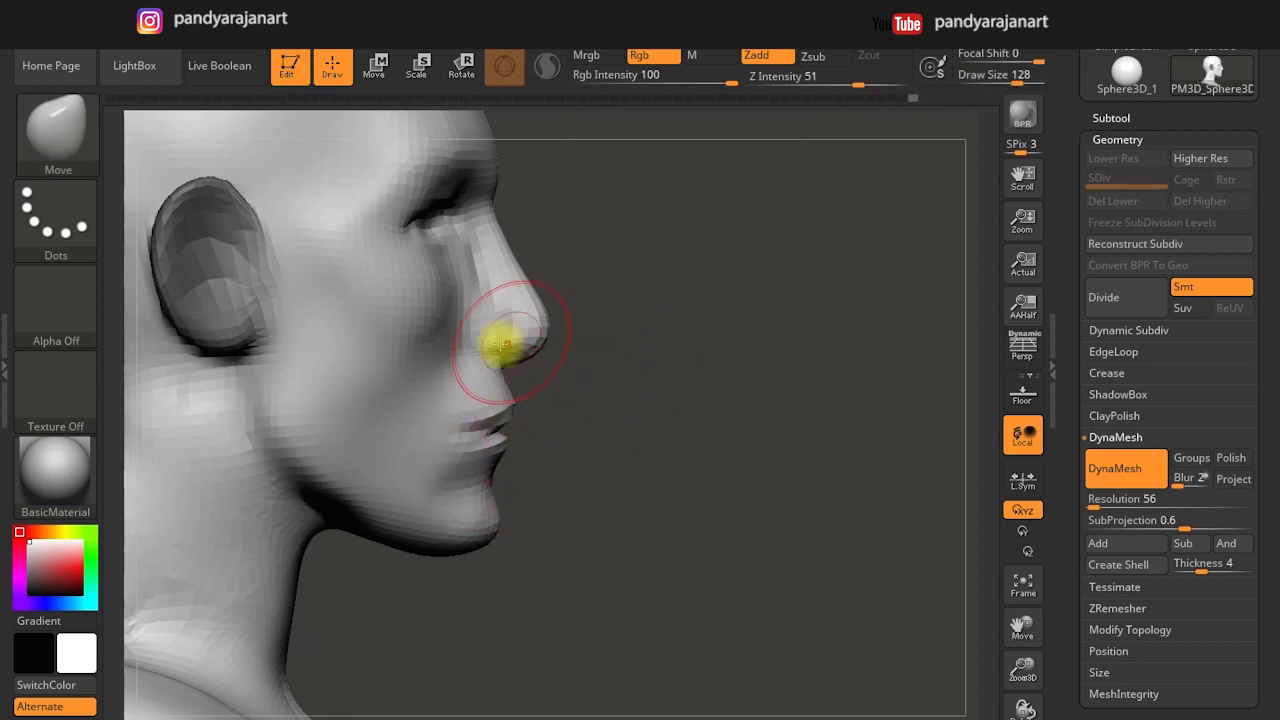
{"action": "right_click_drag", "start_coordinate": [443, 364], "coordinate": [643, 343]}
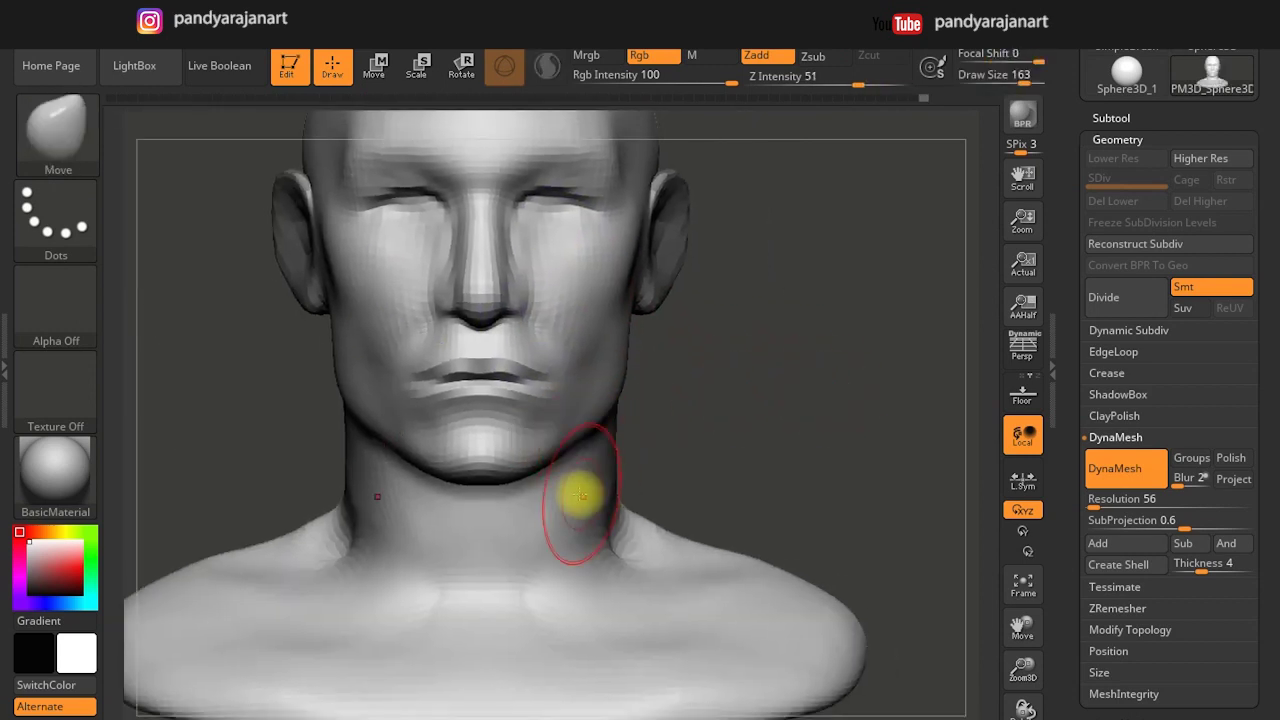
{"action": "mouse_move", "coordinate": [581, 495]}
{"action": "right_mouse_down"}
{"action": "mouse_move", "coordinate": [532, 426]}
{"action": "mouse_move", "coordinate": [516, 478]}
{"action": "right_mouse_up"}
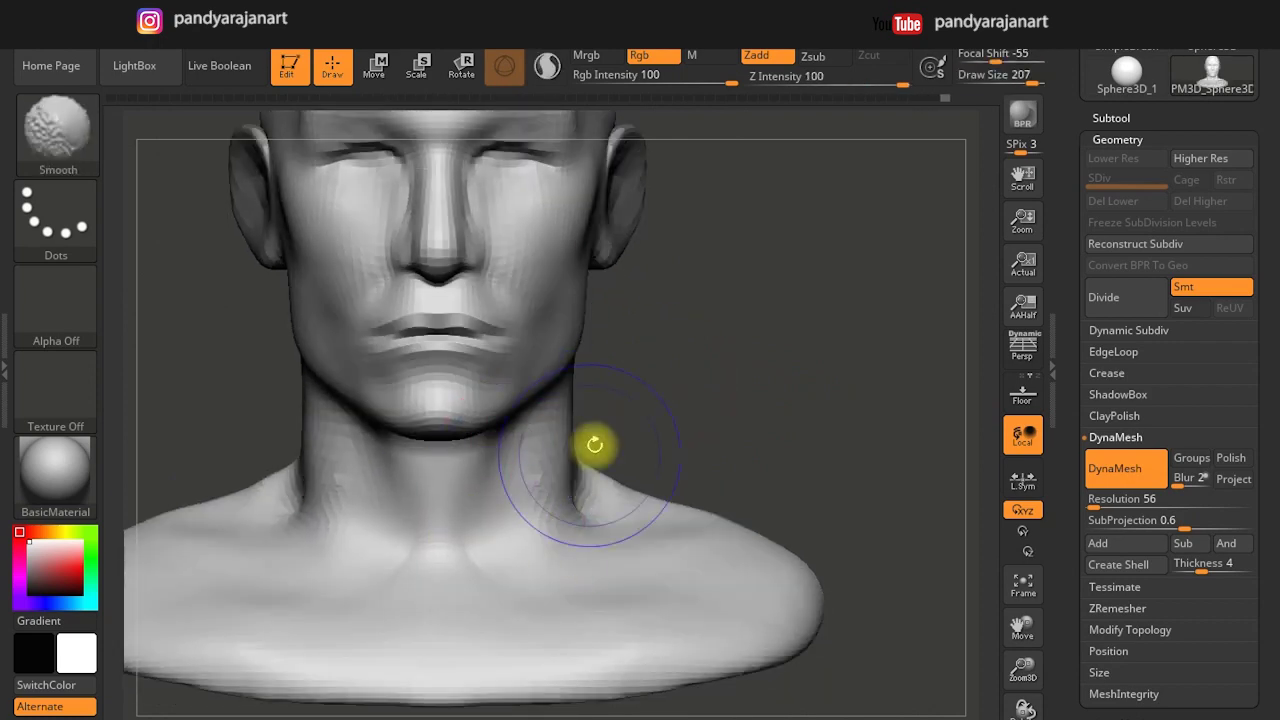
{"action": "right_click_drag", "start_coordinate": [614, 471], "coordinate": [640, 494]}
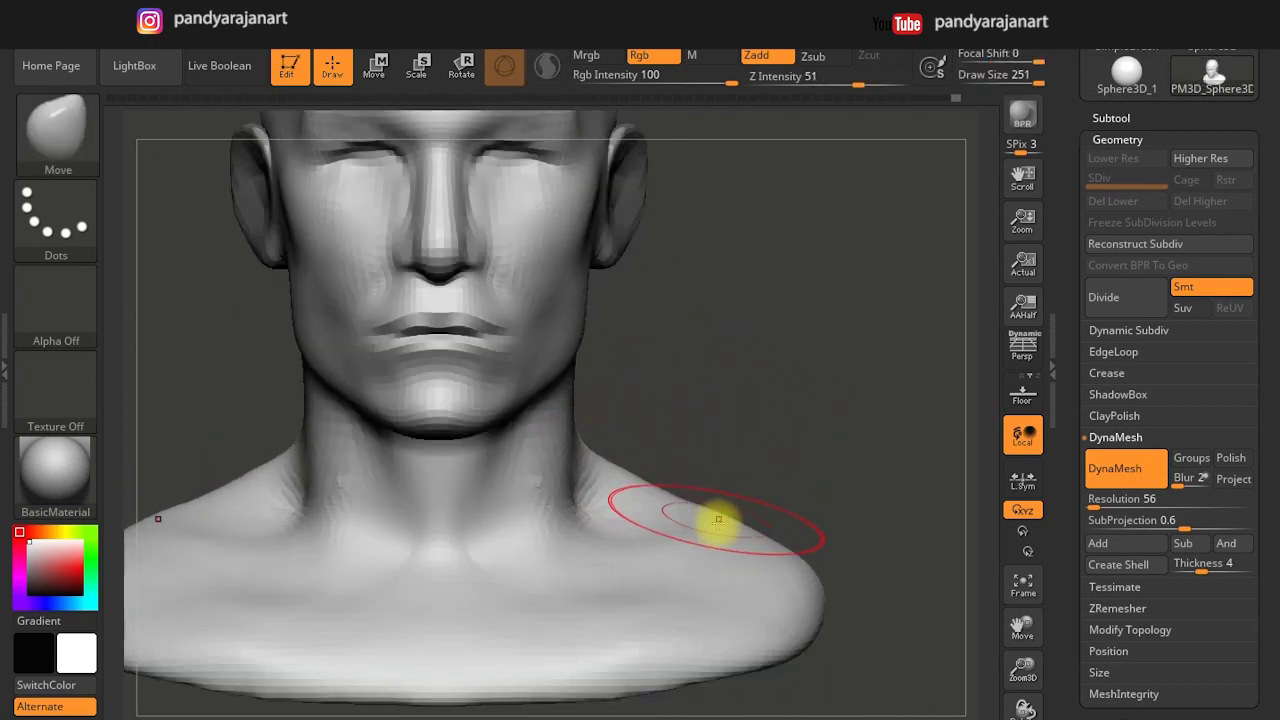
{"action": "right_click_drag", "start_coordinate": [794, 523], "coordinate": [500, 551]}
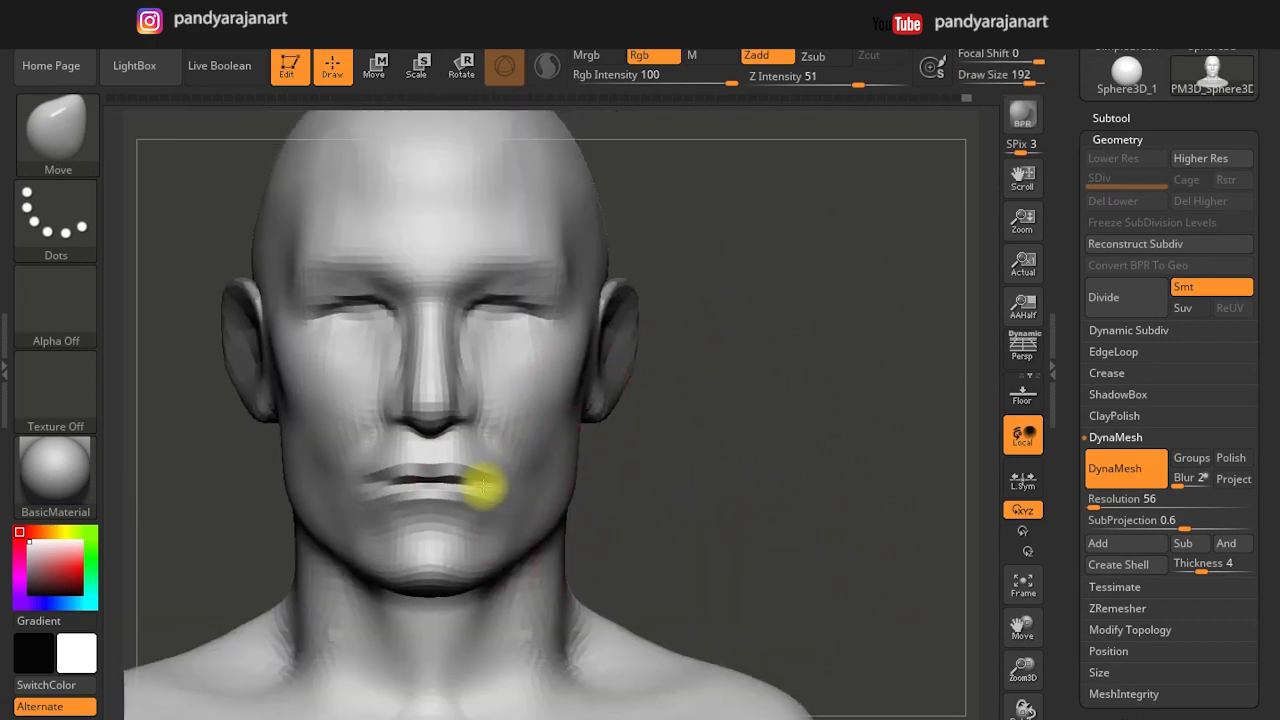
Raise the DynaMesh resolution from 56 to 152.
{"action": "right_click_drag", "start_coordinate": [586, 271], "coordinate": [600, 263]}
{"action": "right_click_drag", "start_coordinate": [583, 204], "coordinate": [552, 223], "text": "shift"}
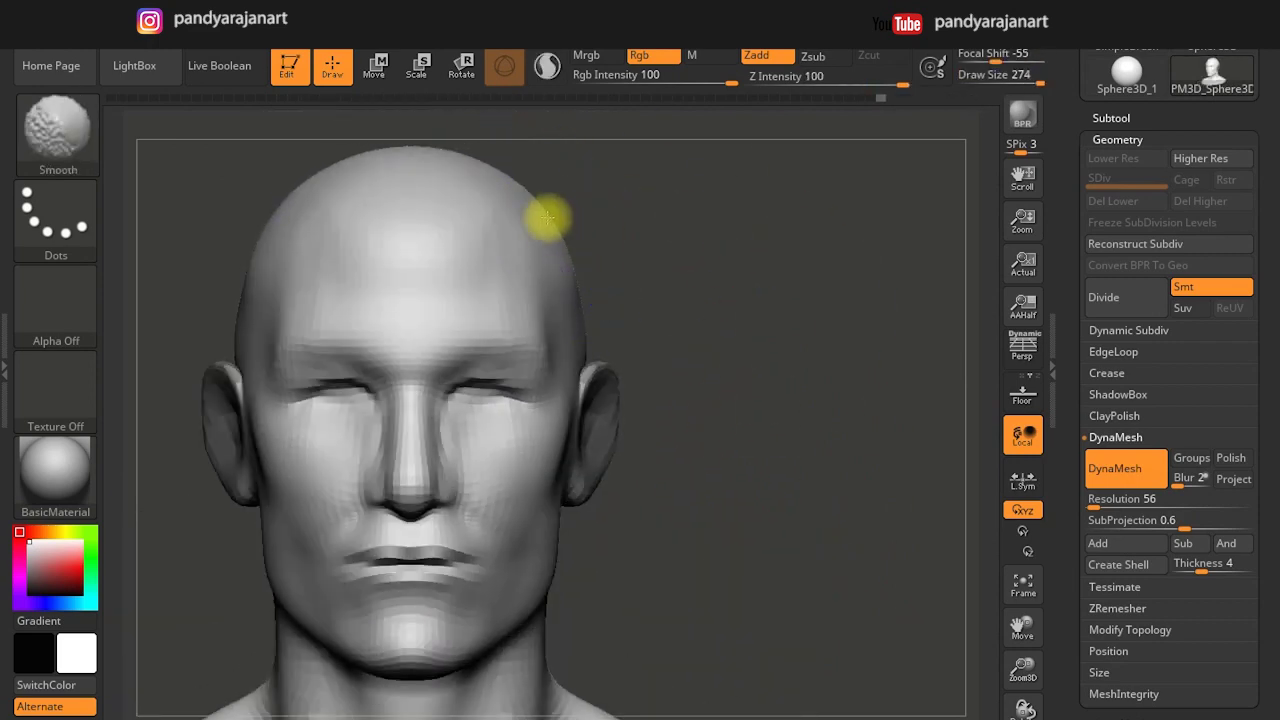
{"action": "right_click_drag", "start_coordinate": [711, 354], "coordinate": [606, 349]}
{"action": "mouse_move", "coordinate": [579, 444]}
{"action": "right_mouse_down", "text": "shift"}
{"action": "mouse_move", "coordinate": [543, 500]}
{"action": "mouse_move", "coordinate": [658, 479]}
{"action": "right_mouse_up", "text": "shift"}
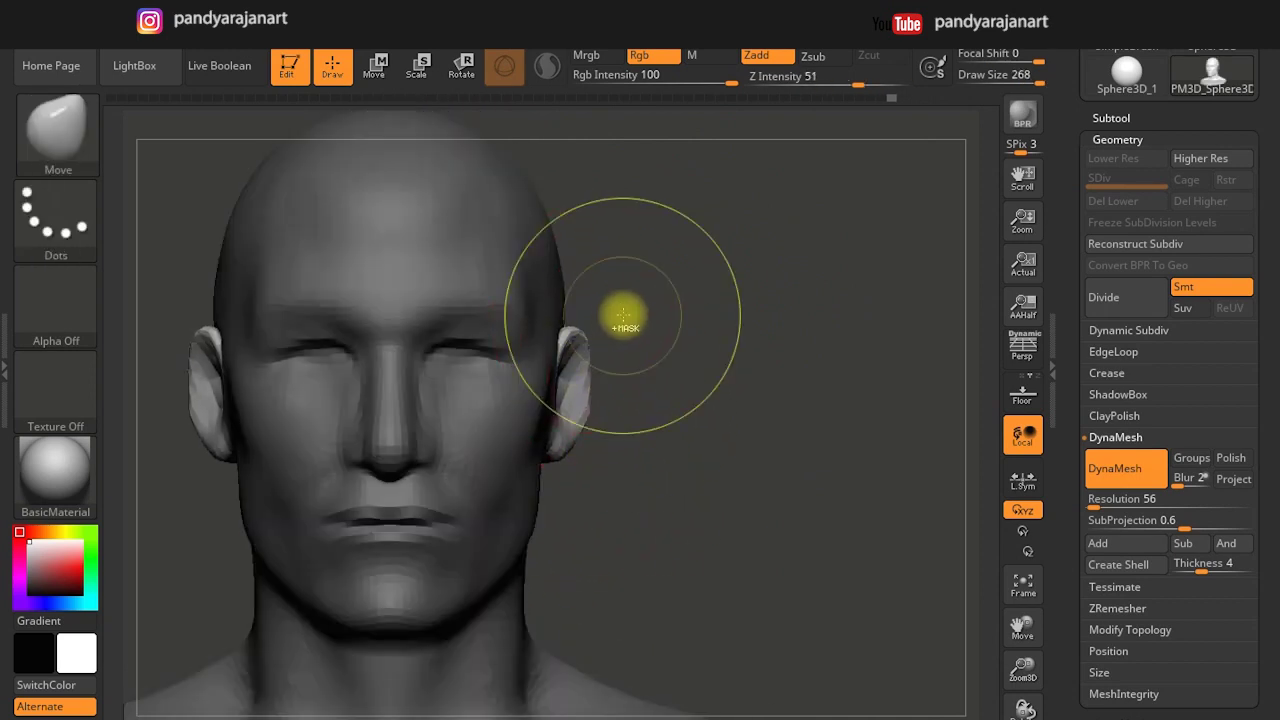
{"action": "mouse_move", "coordinate": [608, 366]}
{"action": "right_mouse_down", "text": "shift"}
{"action": "mouse_move", "coordinate": [651, 329]}
{"action": "mouse_move", "coordinate": [692, 372]}
{"action": "right_mouse_up", "text": "shift"}
{"action": "right_click_drag", "start_coordinate": [756, 443], "coordinate": [750, 476], "text": "shift"}
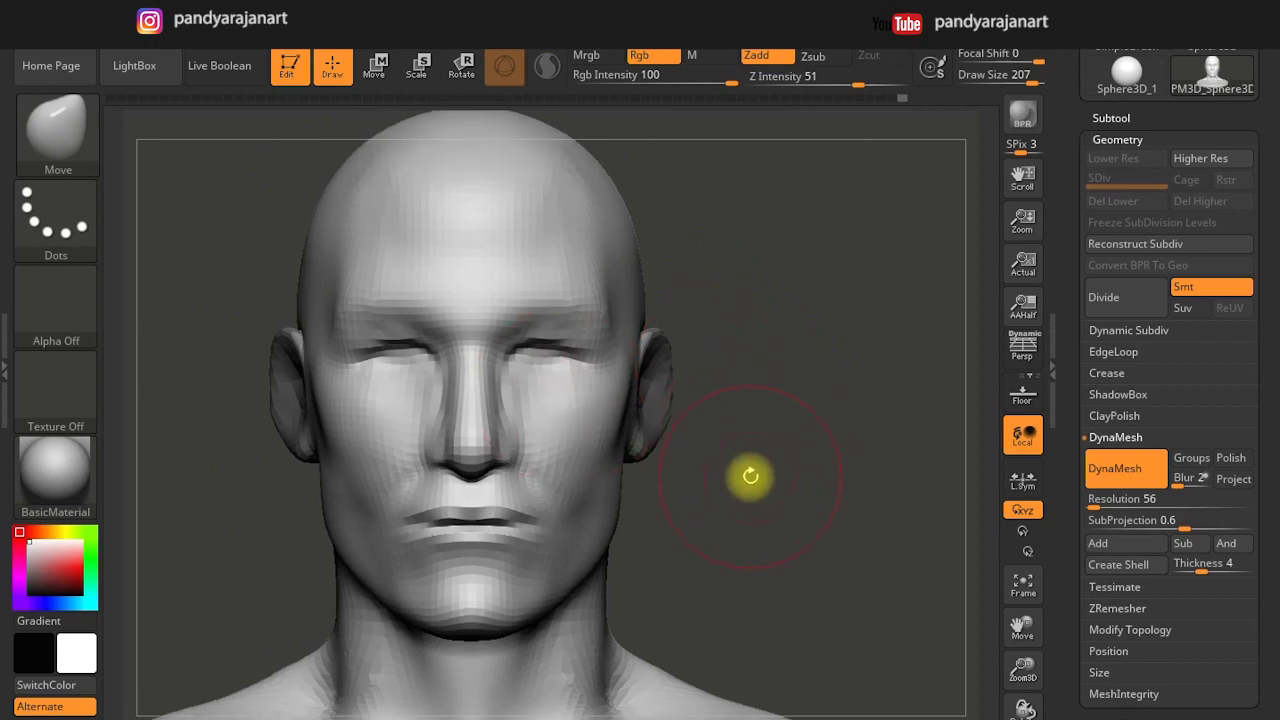
{"action": "mouse_move", "coordinate": [735, 329]}
{"action": "right_mouse_down", "text": "shift"}
{"action": "mouse_move", "coordinate": [811, 406]}
{"action": "mouse_move", "coordinate": [903, 369]}
{"action": "mouse_move", "coordinate": [934, 460]}
{"action": "mouse_move", "coordinate": [1095, 515]}
{"action": "right_mouse_up", "text": "shift"}
{"action": "left_click_drag", "start_coordinate": [1079, 502], "coordinate": [1109, 502]}
Remesh the head at a higher DynaMesh resolution and zoom in on the face.
{"action": "key", "text": "ctrl"}
{"action": "left_click_drag", "start_coordinate": [765, 362], "coordinate": [804, 414], "text": "ctrl"}
{"action": "right_click_drag", "start_coordinate": [486, 500], "coordinate": [585, 528], "text": "ctrl"}
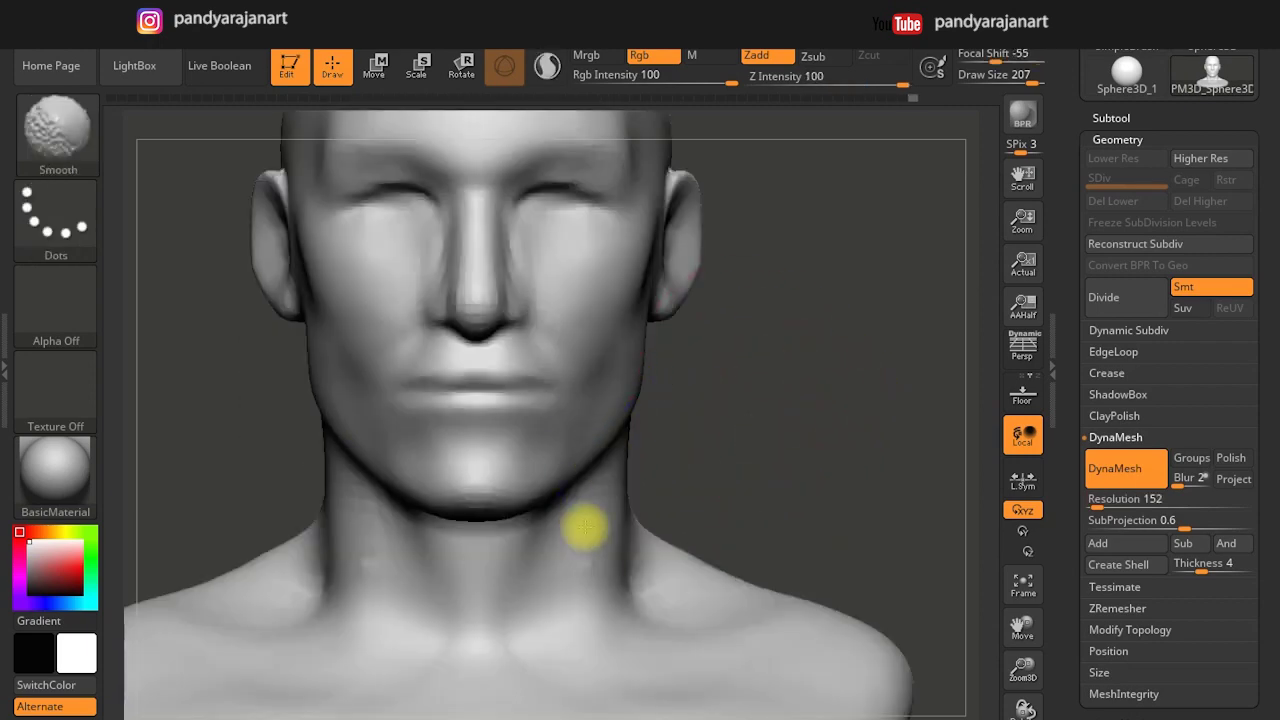
{"action": "mouse_move", "coordinate": [594, 387]}
{"action": "right_mouse_down", "text": "ctrl"}
{"action": "mouse_move", "coordinate": [549, 223]}
{"action": "mouse_move", "coordinate": [643, 286]}
{"action": "right_mouse_up", "text": "ctrl"}
{"action": "mouse_move", "coordinate": [737, 366]}
{"action": "right_mouse_down", "text": "ctrl"}
{"action": "mouse_move", "coordinate": [233, 261]}
{"action": "mouse_move", "coordinate": [757, 343]}
{"action": "mouse_move", "coordinate": [494, 486]}
{"action": "right_mouse_up", "text": "ctrl"}
Carve a crease along the upper eyelid with DamStandard, then reduce Draw Size to 104.
{"action": "key", "text": "b"}
{"action": "key", "text": "d"}
{"action": "key", "text": "s"}
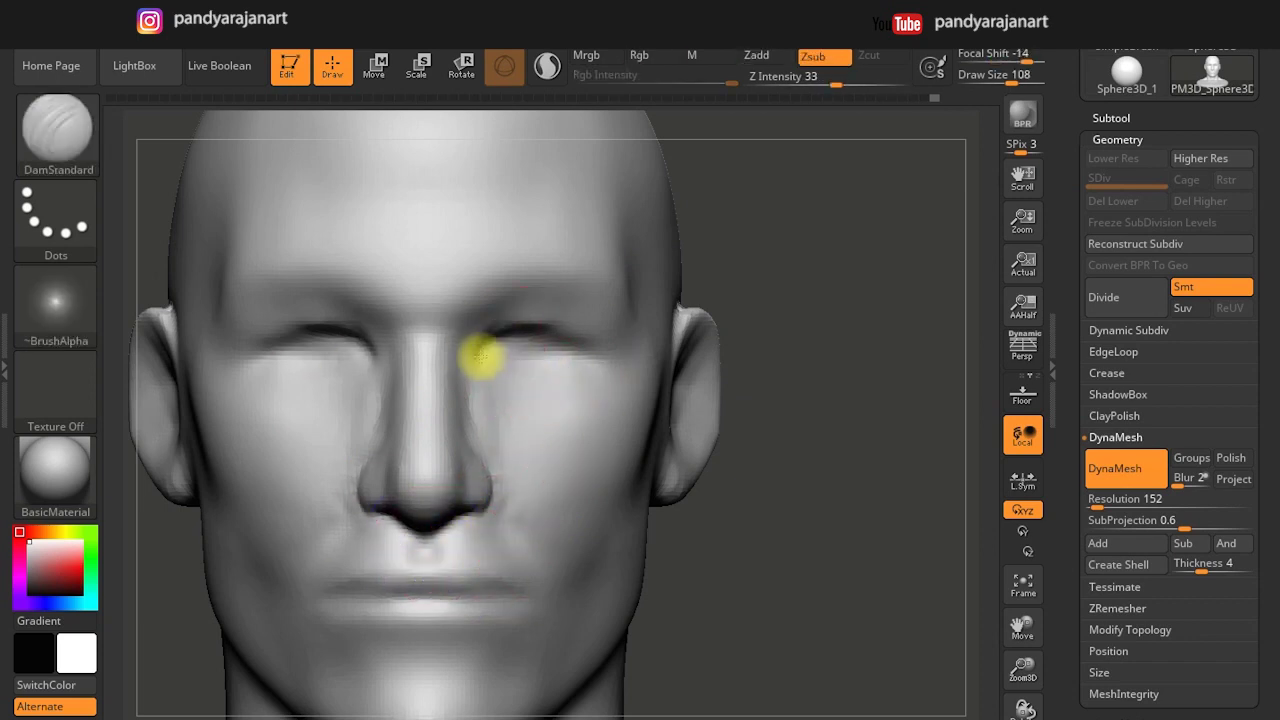
{"action": "left_click_drag", "start_coordinate": [588, 367], "coordinate": [479, 375]}
{"action": "key", "text": "s"}
{"action": "left_click_drag", "start_coordinate": [457, 329], "coordinate": [452, 329]}
Check the head from three-quarter, front and profile views and select the Move brush.
{"action": "mouse_move", "coordinate": [468, 440]}
{"action": "right_mouse_down", "text": "ctrl"}
{"action": "mouse_move", "coordinate": [751, 357]}
{"action": "mouse_move", "coordinate": [580, 240]}
{"action": "right_mouse_up", "text": "ctrl"}
{"action": "left_click_drag", "start_coordinate": [834, 346], "coordinate": [648, 314]}
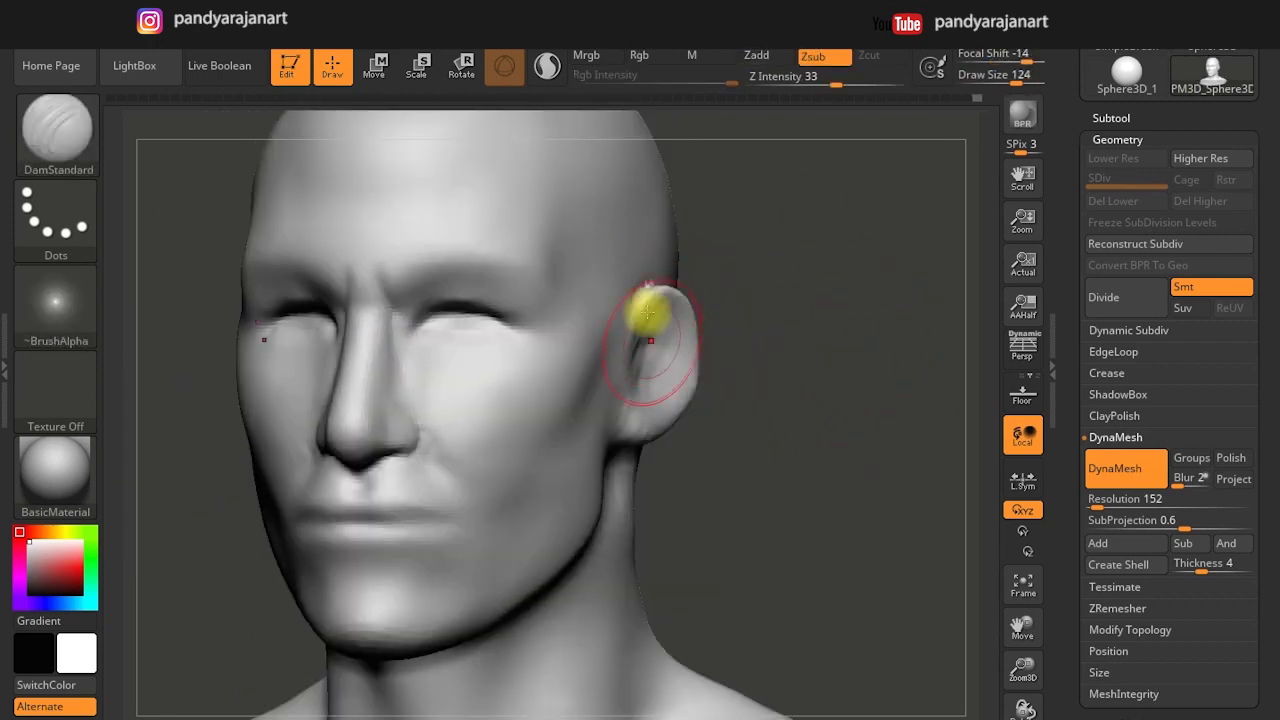
{"action": "mouse_move", "coordinate": [626, 309]}
{"action": "right_mouse_down"}
{"action": "mouse_move", "coordinate": [499, 338]}
{"action": "mouse_move", "coordinate": [675, 343]}
{"action": "right_mouse_up"}
{"action": "right_click_drag", "start_coordinate": [344, 352], "coordinate": [677, 363]}
{"action": "key", "text": "b"}
{"action": "left_click", "coordinate": [309, 143]}
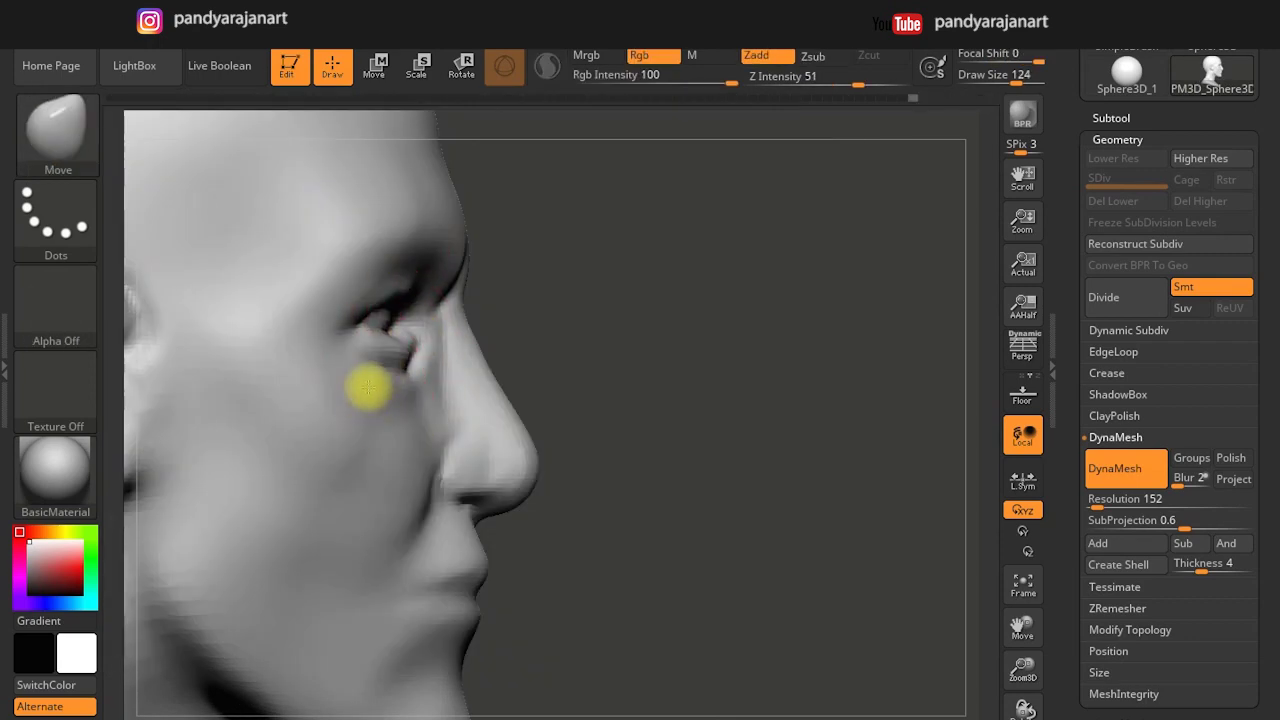
Switch to ClayBuildup while orbiting the head to a three-quarter view.
{"action": "right_click_drag", "start_coordinate": [373, 342], "coordinate": [666, 429]}
{"action": "key", "text": "b"}
{"action": "key", "text": "c"}
{"action": "key", "text": "b"}
{"action": "mouse_move", "coordinate": [189, 143]}
{"action": "right_mouse_down"}
{"action": "mouse_move", "coordinate": [763, 340]}
{"action": "mouse_move", "coordinate": [460, 282]}
{"action": "right_mouse_up"}
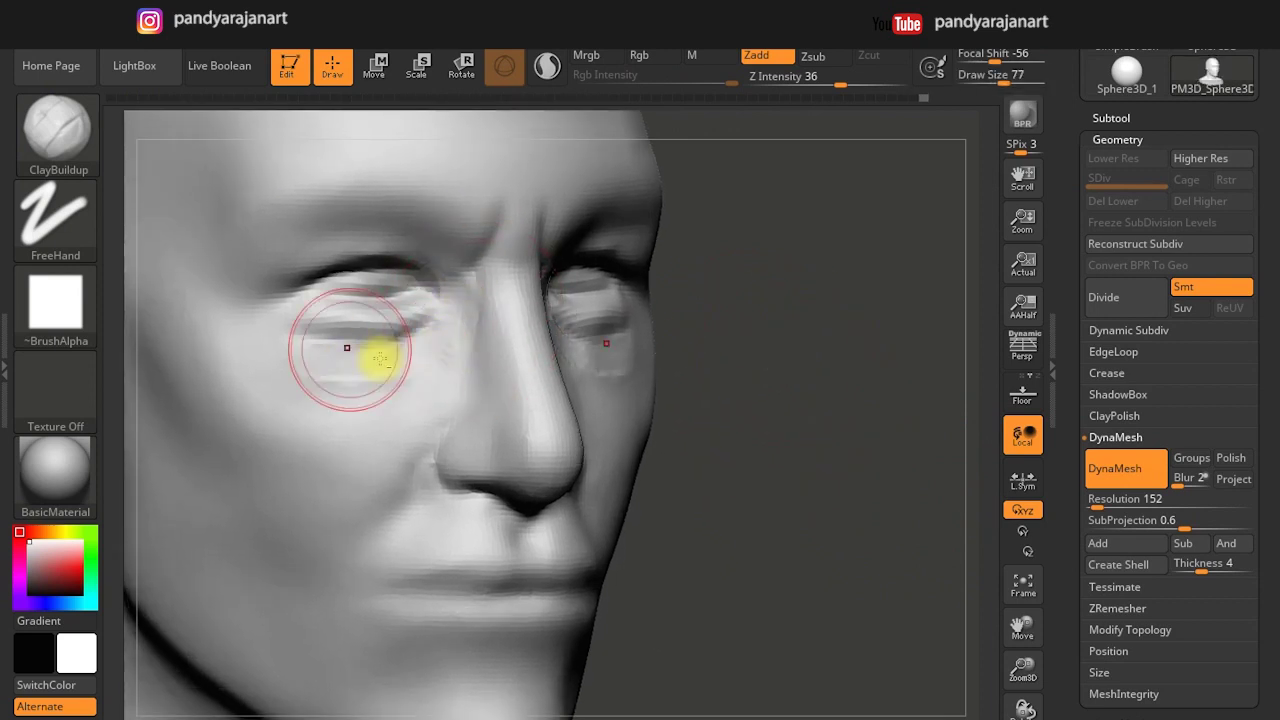
Build up the eyelid and under-eye, smooth the cheek creases, and set brush size 90.
{"action": "mouse_move", "coordinate": [304, 355]}
{"action": "left_mouse_down", "text": "shift"}
{"action": "mouse_move", "coordinate": [315, 328]}
{"action": "mouse_move", "coordinate": [287, 371]}
{"action": "mouse_move", "coordinate": [206, 306]}
{"action": "left_mouse_up", "text": "shift"}
{"action": "left_click_drag", "start_coordinate": [191, 429], "coordinate": [243, 515], "text": "shift"}
{"action": "left_click_drag", "start_coordinate": [329, 409], "coordinate": [294, 509]}
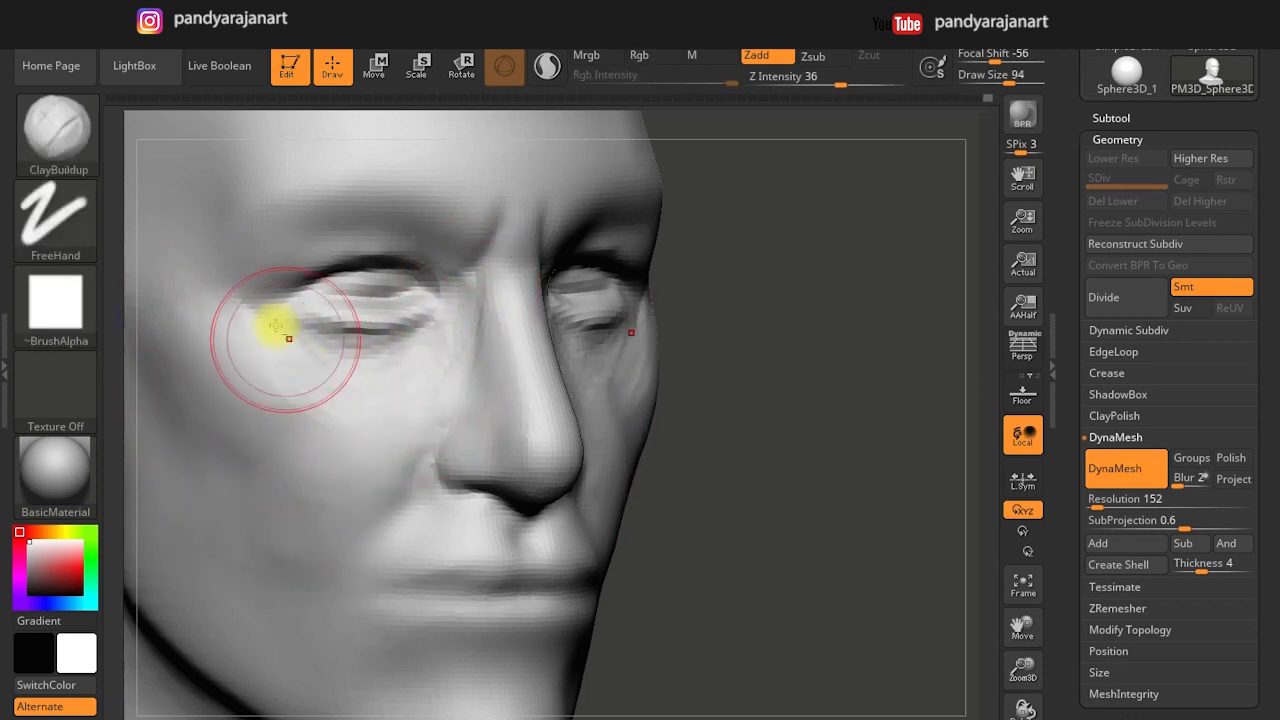
{"action": "left_click_drag", "start_coordinate": [266, 357], "coordinate": [302, 405]}
{"action": "left_click_drag", "start_coordinate": [223, 434], "coordinate": [251, 420], "text": "shift"}
{"action": "left_click_drag", "start_coordinate": [349, 357], "coordinate": [290, 345]}
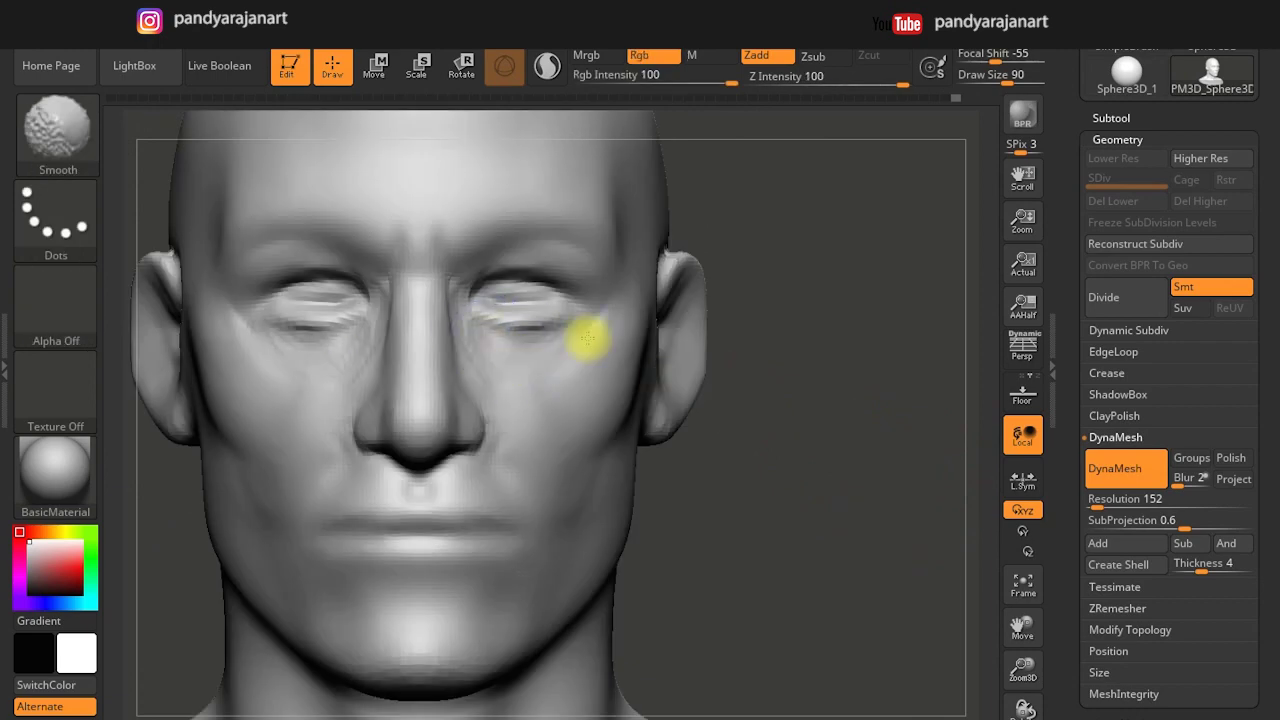
Soften the forehead crease from a three-quarter view and enlarge the brush to 234.
{"action": "left_click_drag", "start_coordinate": [586, 337], "coordinate": [643, 408]}
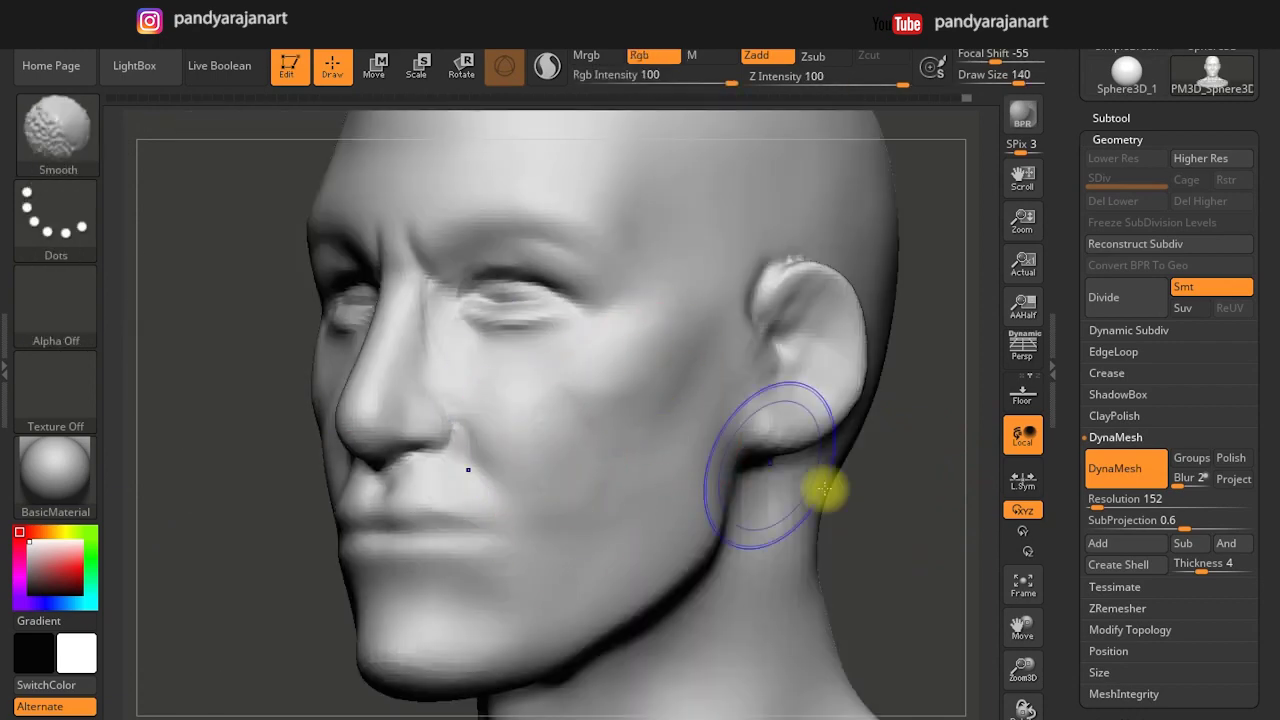
{"action": "left_click_drag", "start_coordinate": [826, 486], "coordinate": [586, 486], "text": "shift"}
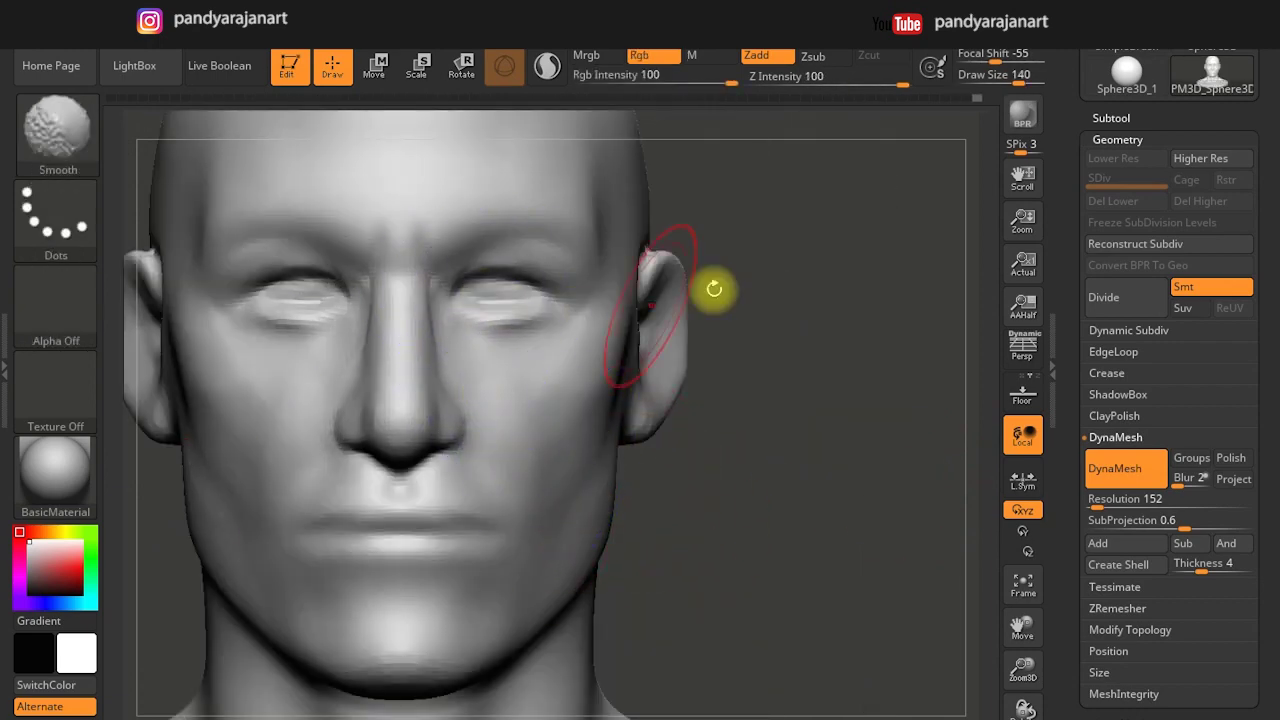
{"action": "left_click_drag", "start_coordinate": [714, 286], "coordinate": [443, 414], "text": "alt"}
{"action": "mouse_move", "coordinate": [770, 414]}
{"action": "left_mouse_down", "text": "alt"}
{"action": "mouse_move", "coordinate": [749, 297]}
{"action": "mouse_move", "coordinate": [551, 343]}
{"action": "left_mouse_up", "text": "alt"}
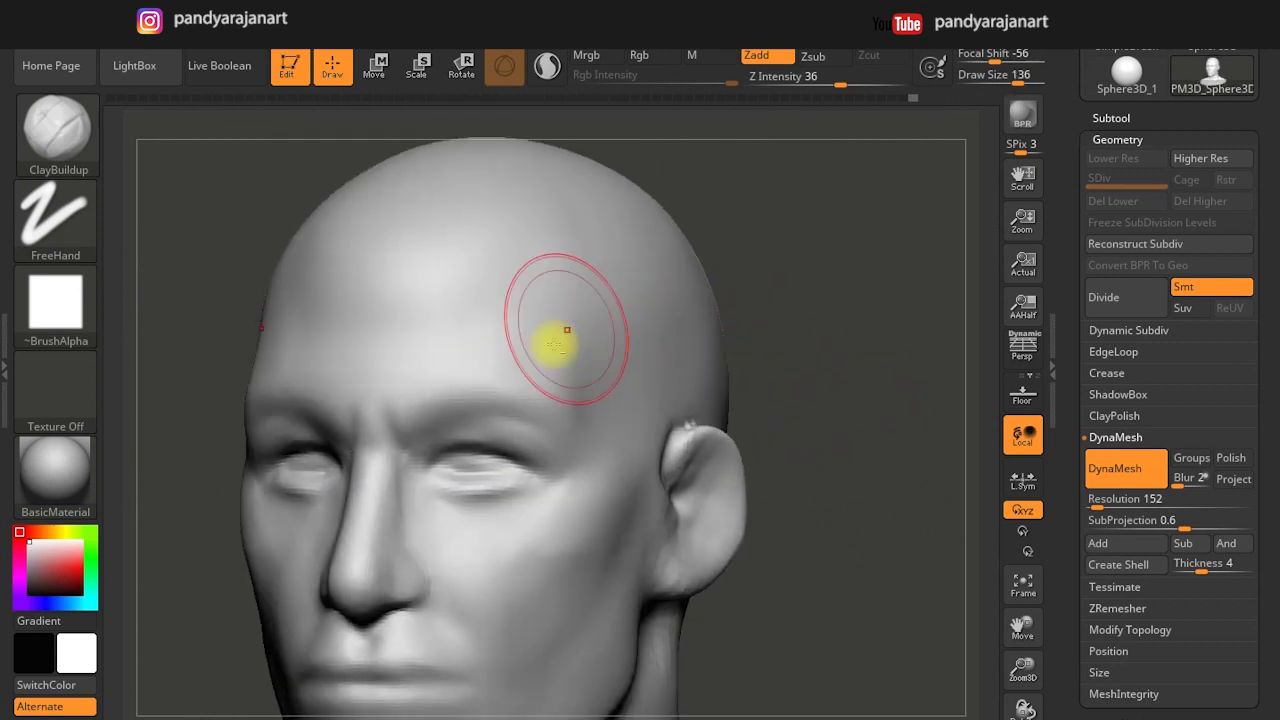
{"action": "left_click_drag", "start_coordinate": [580, 396], "coordinate": [586, 371], "text": "shift"}
{"action": "key", "text": "bracketright"}
{"action": "key", "text": "bracketright"}
{"action": "key", "text": "bracketright"}
{"action": "left_click_drag", "start_coordinate": [597, 270], "coordinate": [631, 313], "text": "shift"}
{"action": "key", "text": "bracketright"}
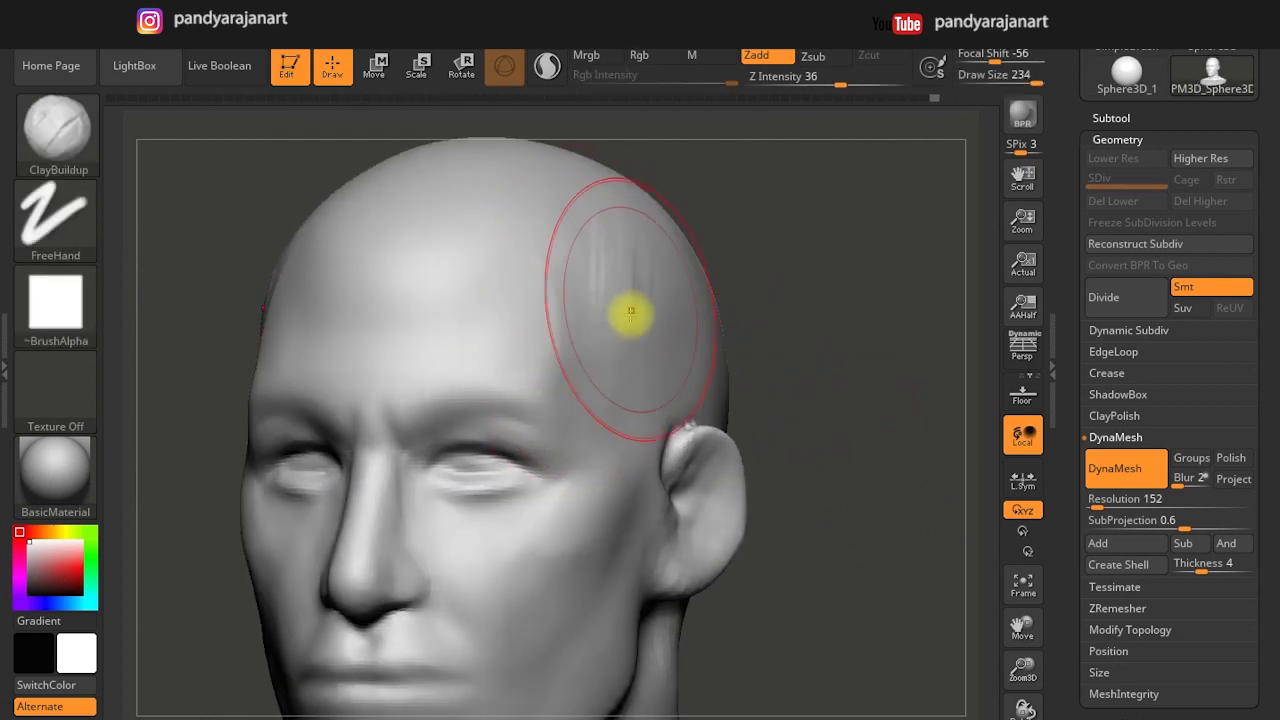
Frame the lower face, shrink the brush and switch to DamStandard.
{"action": "mouse_move", "coordinate": [711, 309]}
{"action": "left_mouse_down", "text": "shift"}
{"action": "mouse_move", "coordinate": [594, 283]}
{"action": "mouse_move", "coordinate": [553, 233]}
{"action": "mouse_move", "coordinate": [437, 271]}
{"action": "mouse_move", "coordinate": [506, 260]}
{"action": "mouse_move", "coordinate": [583, 199]}
{"action": "left_mouse_up", "text": "shift"}
{"action": "mouse_move", "coordinate": [737, 386]}
{"action": "left_mouse_down", "text": "alt"}
{"action": "mouse_move", "coordinate": [580, 551]}
{"action": "mouse_move", "coordinate": [401, 293]}
{"action": "left_mouse_up", "text": "alt"}
{"action": "key", "text": "bracketleft"}
{"action": "key", "text": "bracketleft"}
{"action": "key", "text": "bracketleft"}
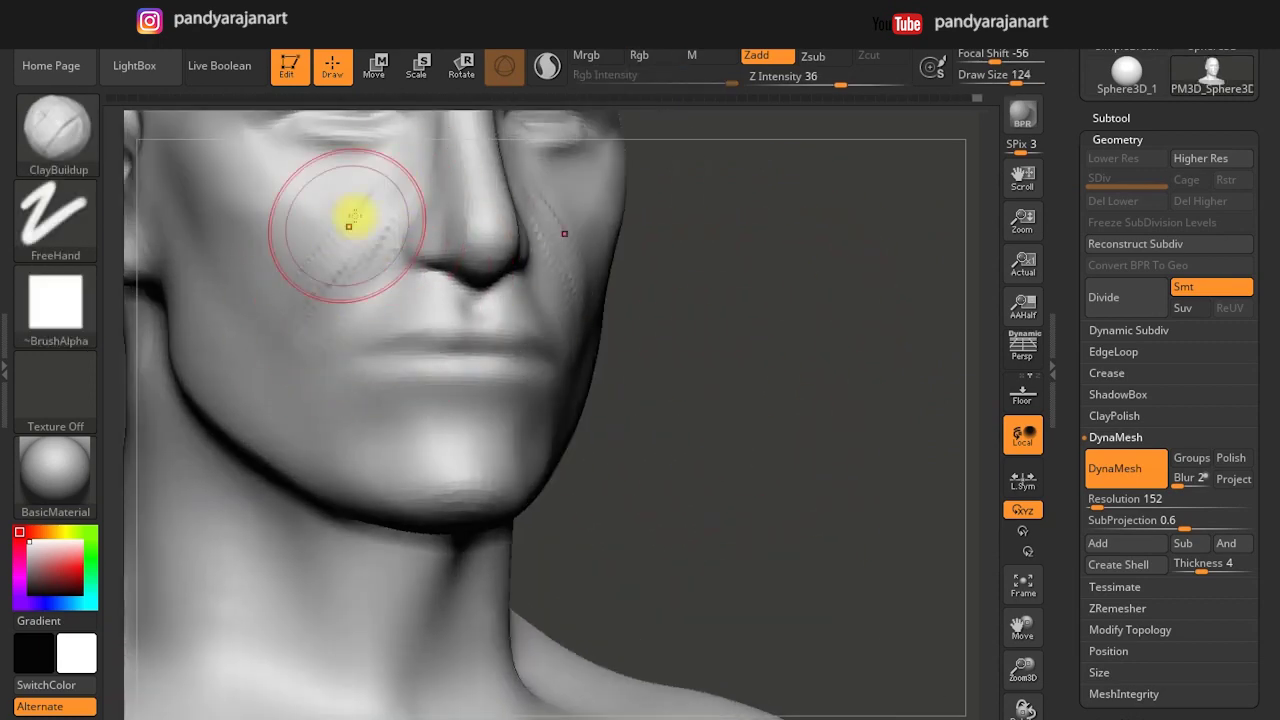
{"action": "key", "text": "b"}
{"action": "key", "text": "d"}
{"action": "key", "text": "s"}
{"action": "mouse_move", "coordinate": [766, 336]}
{"action": "left_mouse_down"}
{"action": "mouse_move", "coordinate": [766, 443]}
{"action": "mouse_move", "coordinate": [771, 403]}
{"action": "mouse_move", "coordinate": [445, 341]}
{"action": "left_mouse_up"}
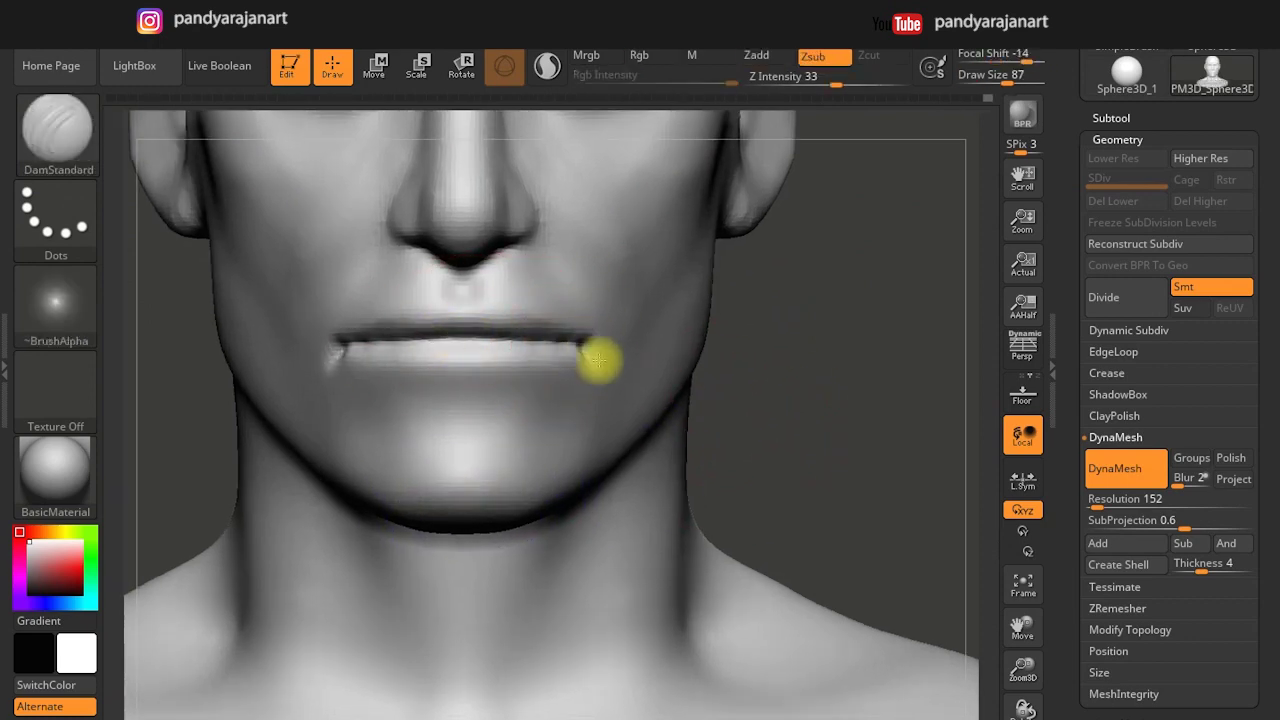
Soften the mouth corners and carve a crease under the lower lip with DamStandard.
{"action": "left_click_drag", "start_coordinate": [557, 294], "coordinate": [523, 363], "text": "shift"}
{"action": "key", "text": "b"}
{"action": "key", "text": "m"}
{"action": "key", "text": "v"}
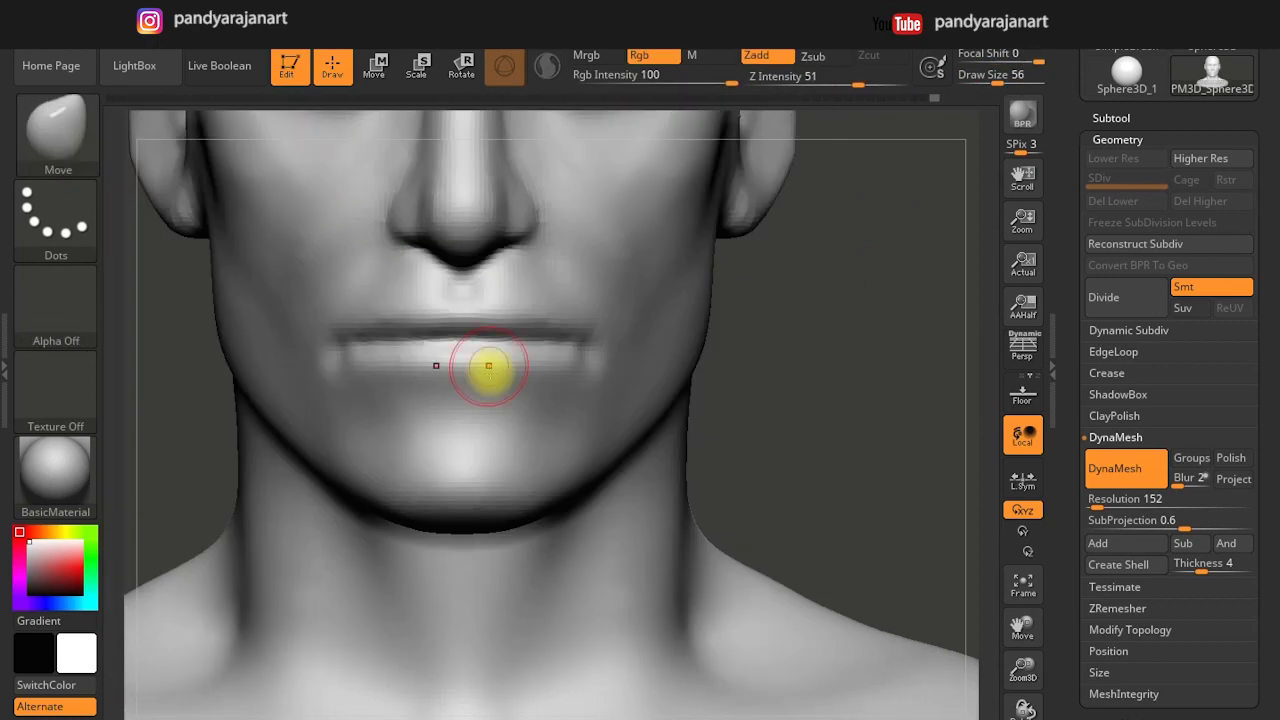
{"action": "key", "text": "b"}
{"action": "key", "text": "d"}
{"action": "key", "text": "s"}
{"action": "mouse_move", "coordinate": [578, 344]}
{"action": "left_mouse_down"}
{"action": "mouse_move", "coordinate": [543, 380]}
{"action": "mouse_move", "coordinate": [449, 403]}
{"action": "left_mouse_up"}
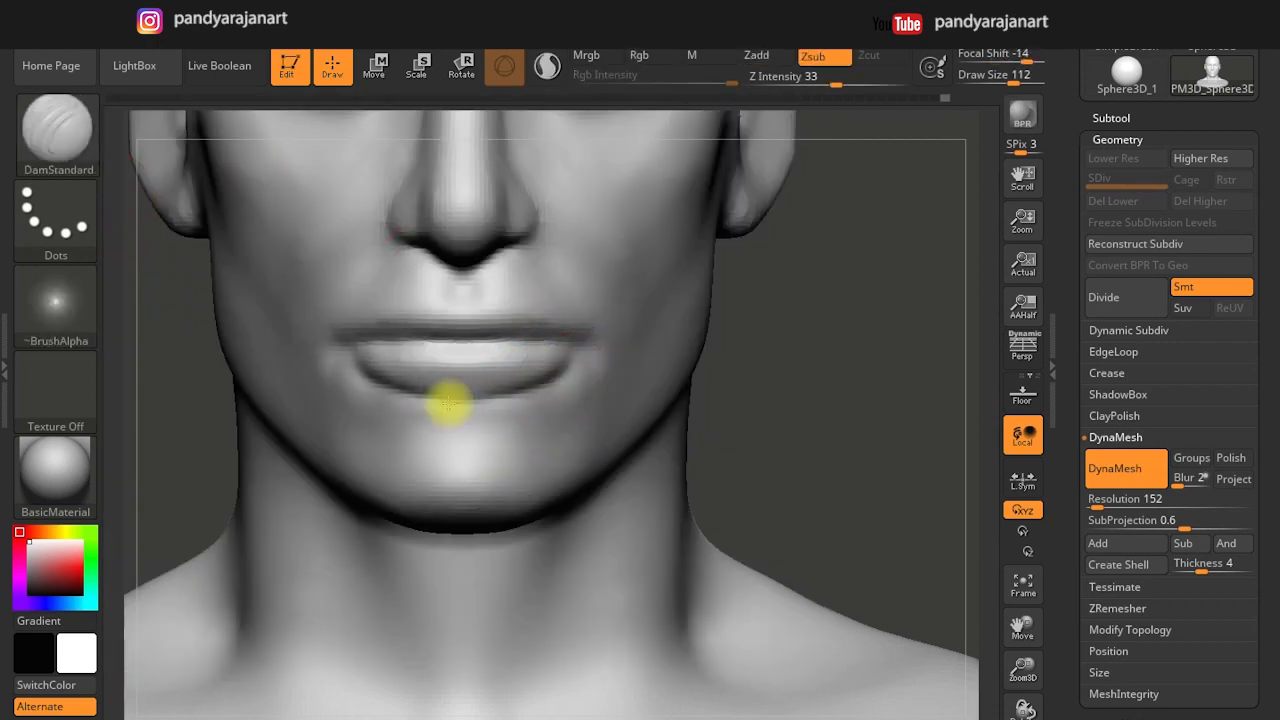
In profile, smooth the lower-lip crease and build up clay on the chin with ClayBuildup.
{"action": "right_click_drag", "start_coordinate": [586, 371], "coordinate": [486, 398]}
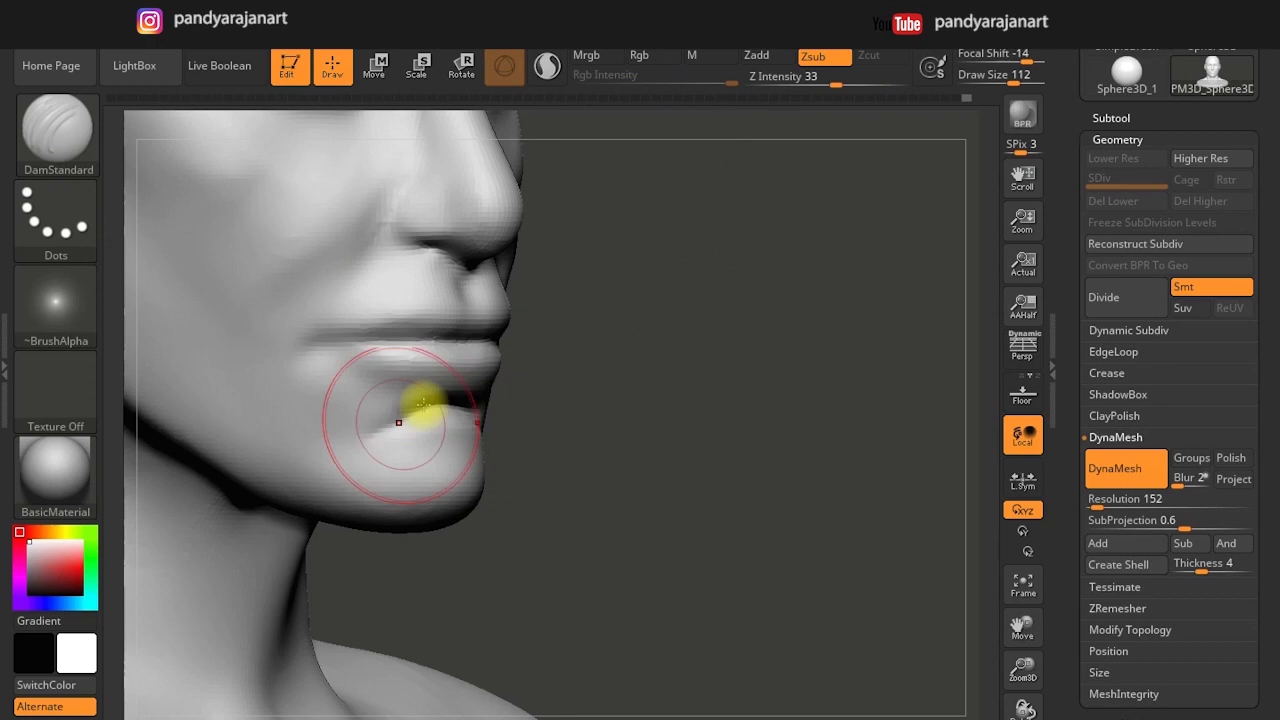
{"action": "left_click_drag", "start_coordinate": [280, 414], "coordinate": [383, 446], "text": "shift"}
{"action": "key", "text": "b"}
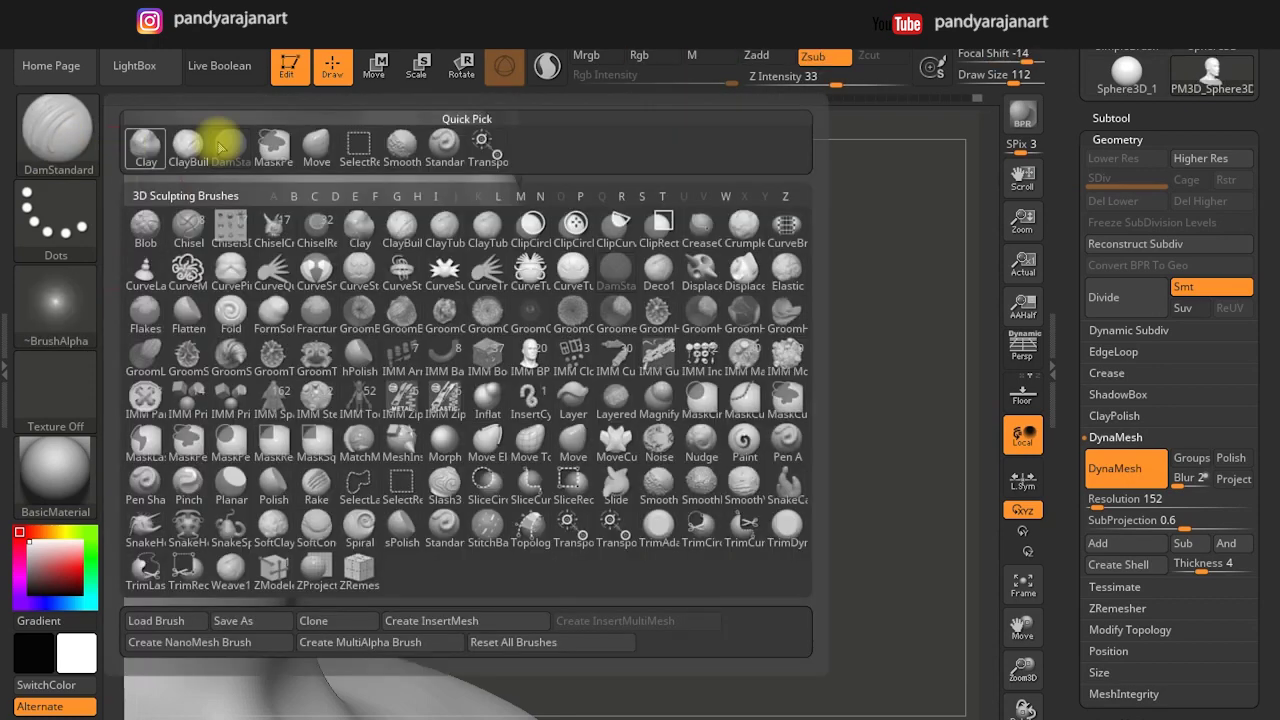
{"action": "left_click", "coordinate": [220, 134]}
{"action": "left_click_drag", "start_coordinate": [306, 383], "coordinate": [294, 406], "text": "shift"}
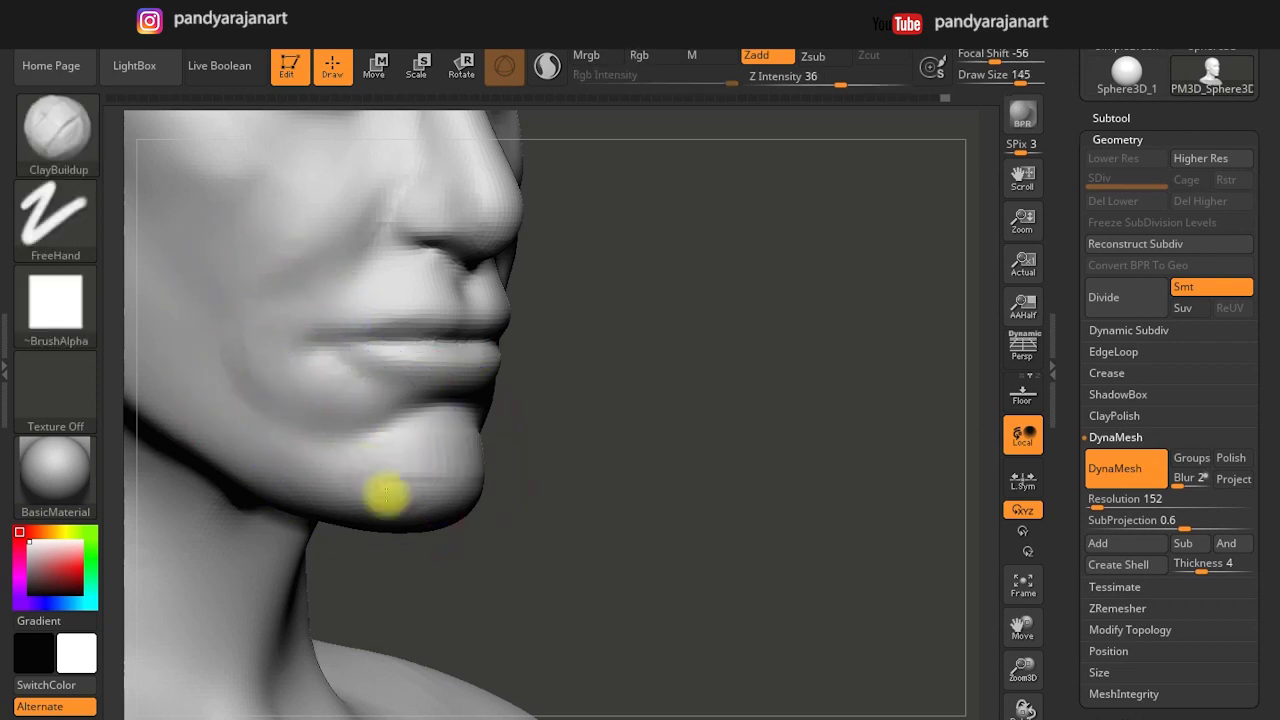
{"action": "left_click_drag", "start_coordinate": [415, 442], "coordinate": [435, 450]}
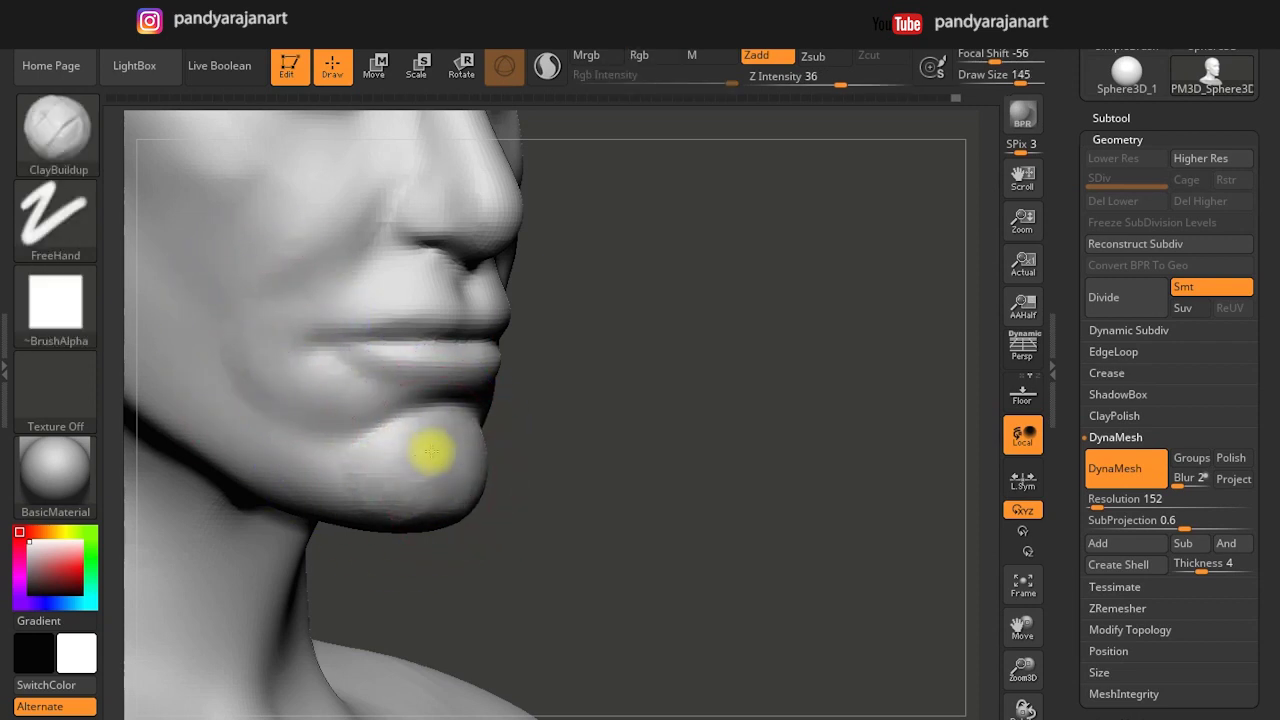
From the front, smooth the cheek beside the mouth corner and deepen the line between the lips.
{"action": "left_click_drag", "start_coordinate": [545, 465], "coordinate": [551, 474], "text": "shift"}
{"action": "left_click_drag", "start_coordinate": [578, 420], "coordinate": [548, 455], "text": "shift"}
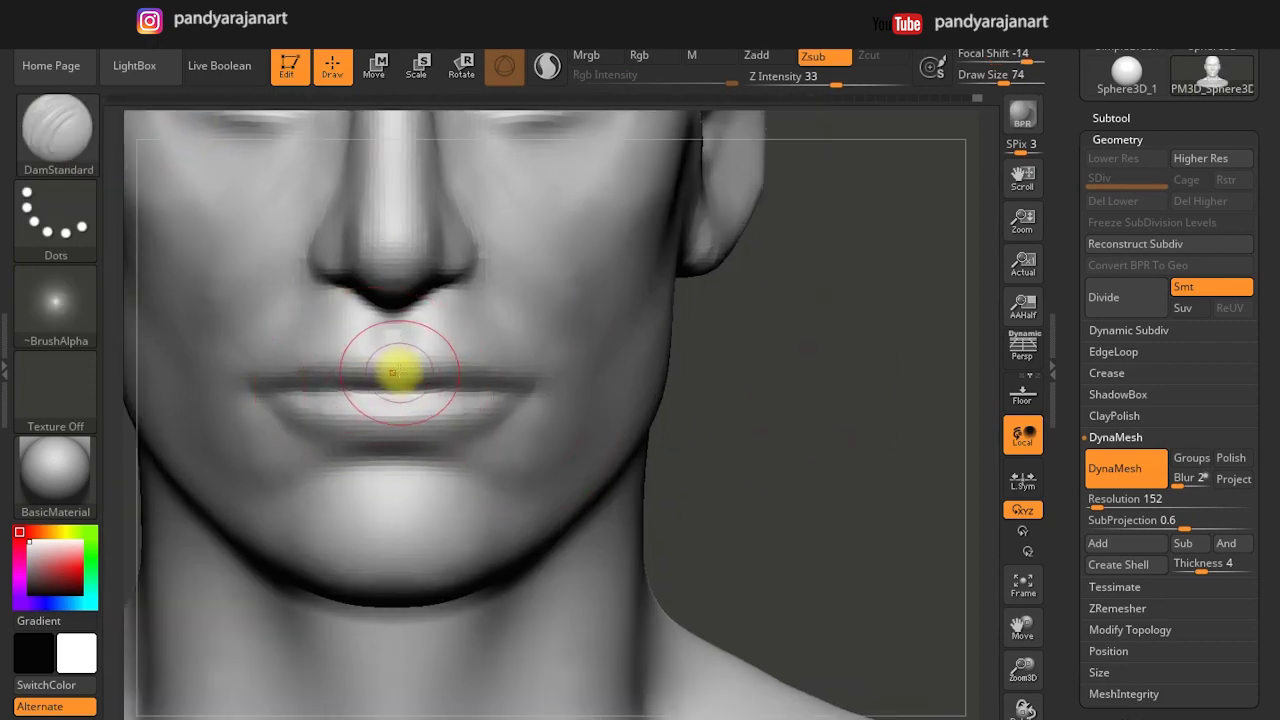
{"action": "mouse_move", "coordinate": [529, 380]}
{"action": "left_mouse_down"}
{"action": "mouse_move", "coordinate": [452, 398]}
{"action": "mouse_move", "coordinate": [528, 400]}
{"action": "left_mouse_up"}
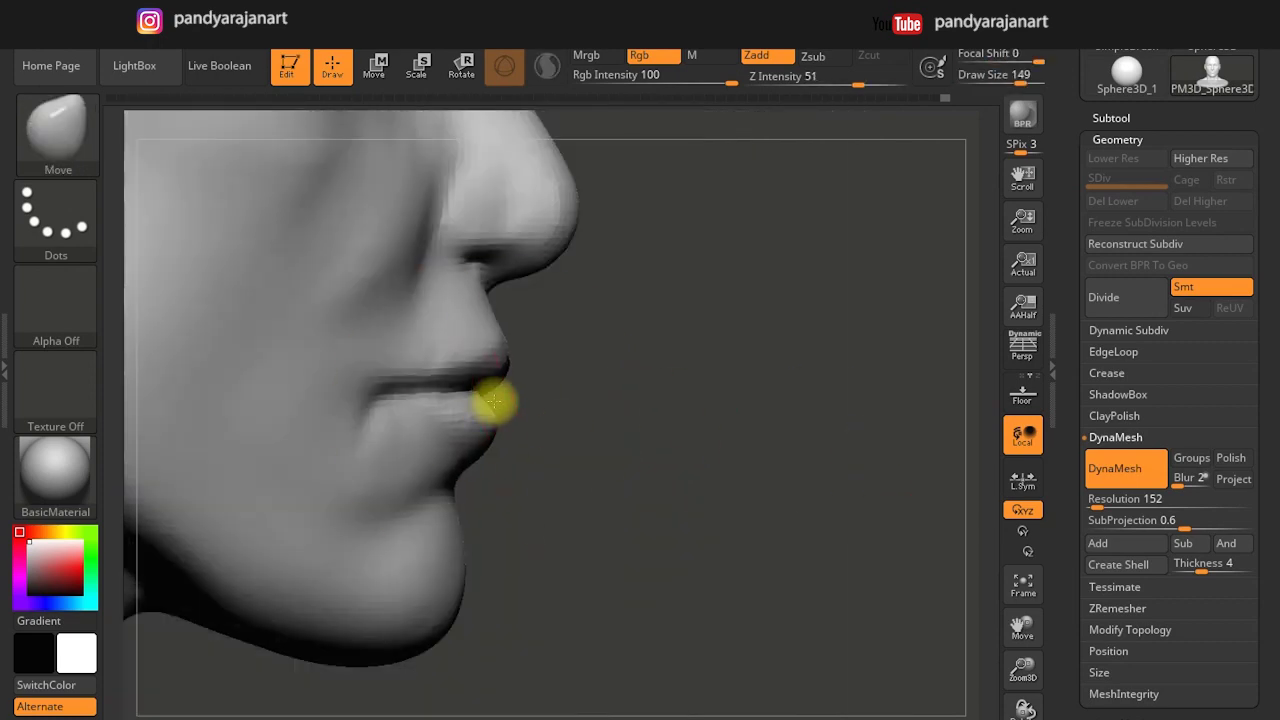
{"action": "key", "text": "s"}
{"action": "mouse_move", "coordinate": [451, 606]}
{"action": "left_mouse_down"}
{"action": "mouse_move", "coordinate": [634, 551]}
{"action": "mouse_move", "coordinate": [571, 441]}
{"action": "left_mouse_up"}
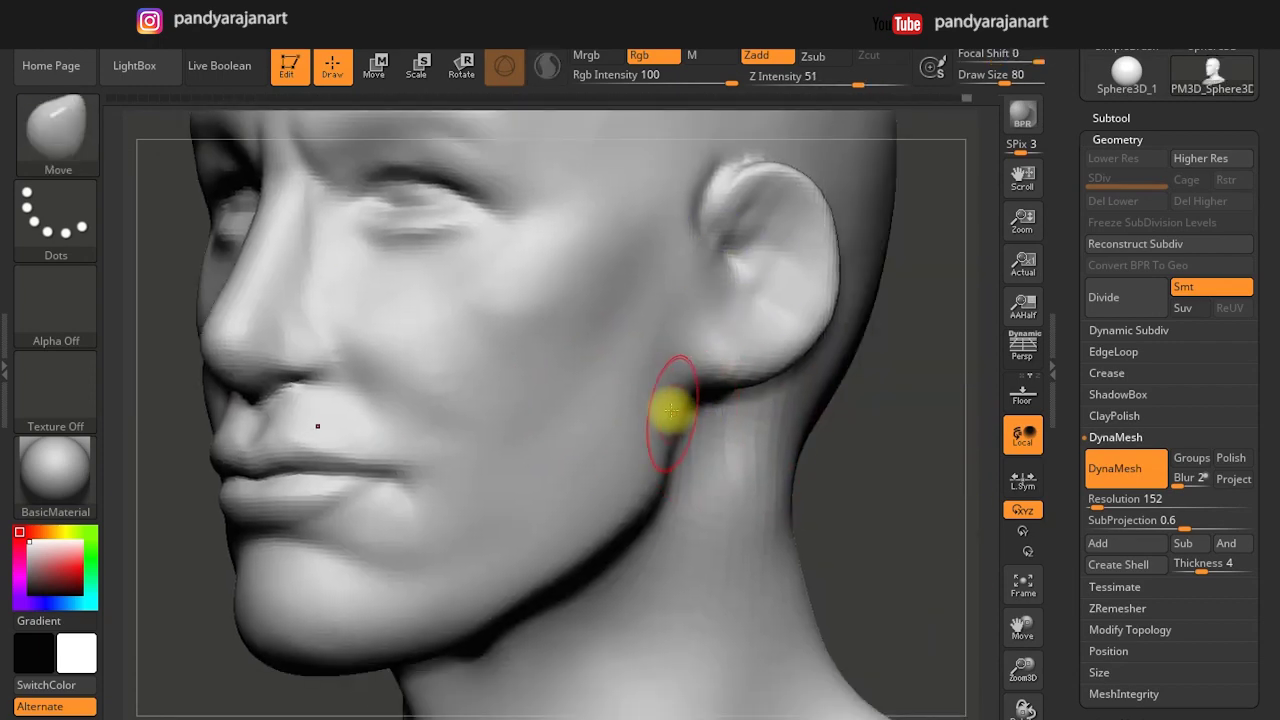
{"action": "mouse_move", "coordinate": [670, 410]}
{"action": "right_mouse_down"}
{"action": "mouse_move", "coordinate": [777, 431]}
{"action": "mouse_move", "coordinate": [490, 340]}
{"action": "right_mouse_up"}
{"action": "left_click", "coordinate": [58, 130]}
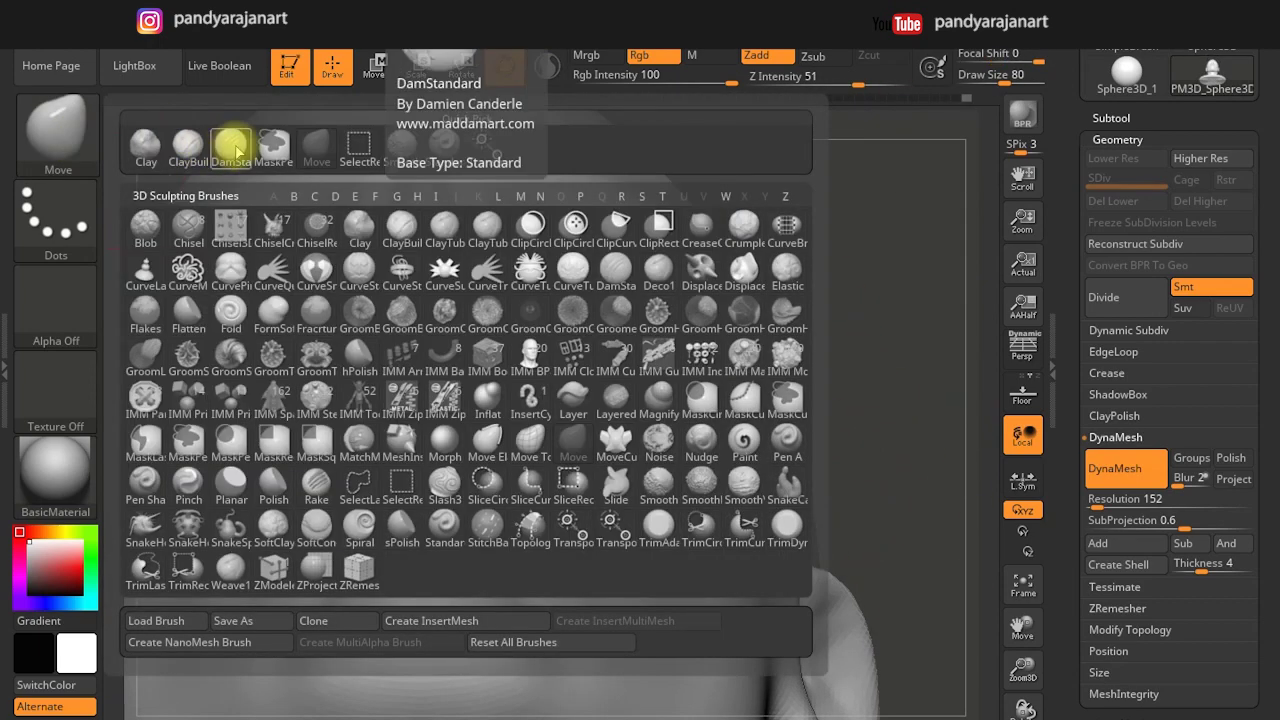
Carve a DamStandard crease around the nostril wing and smooth it into the cheek.
{"action": "left_click", "coordinate": [229, 134]}
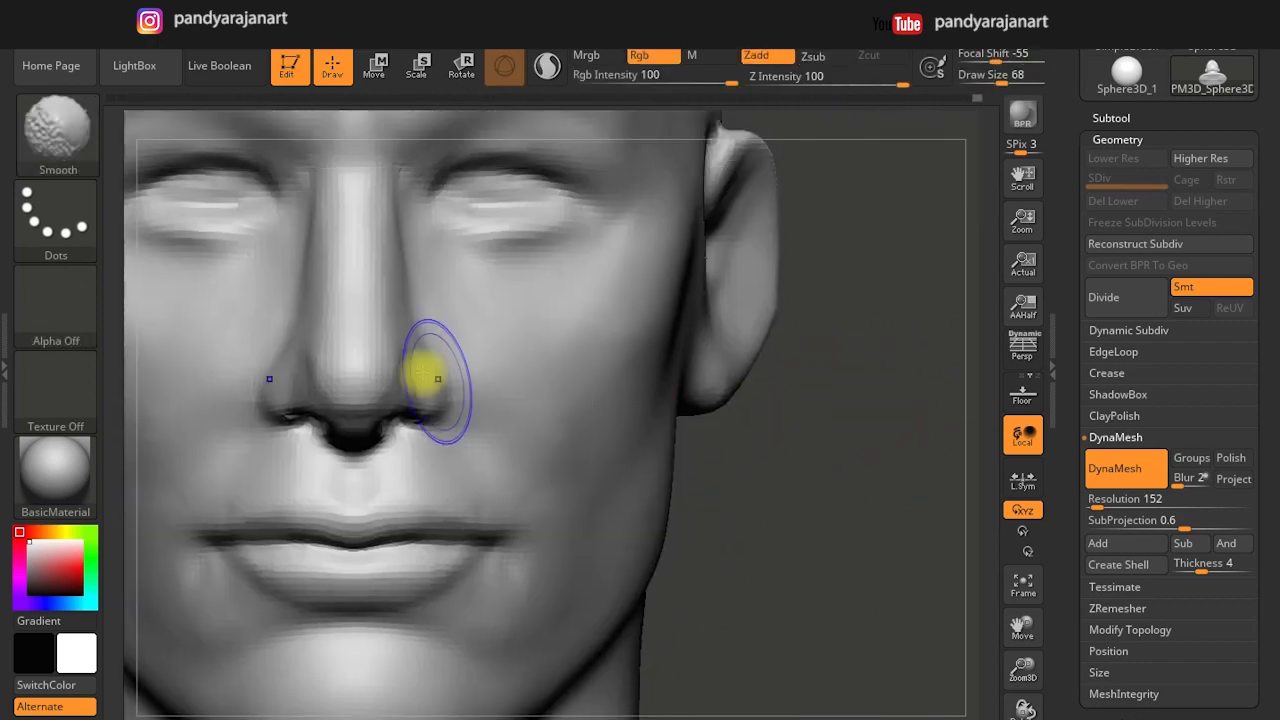
{"action": "right_click_drag", "start_coordinate": [425, 373], "coordinate": [445, 349]}
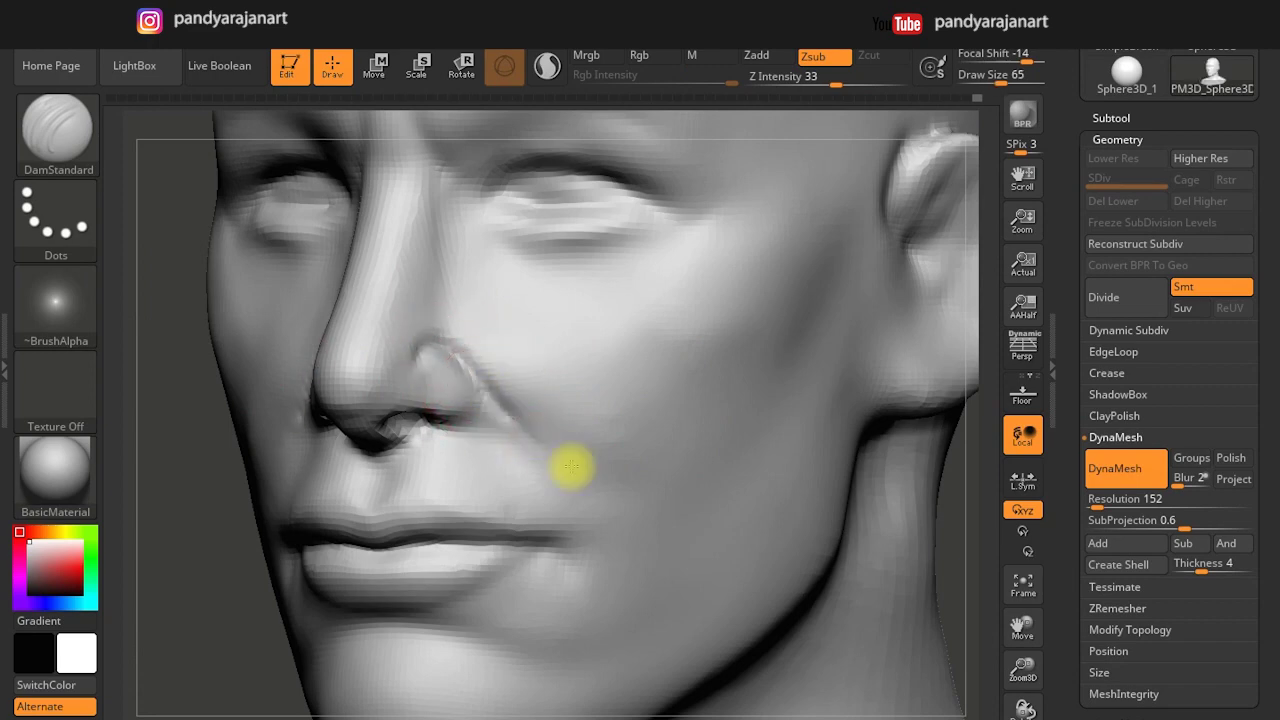
{"action": "left_click_drag", "start_coordinate": [514, 414], "coordinate": [586, 543], "text": "shift"}
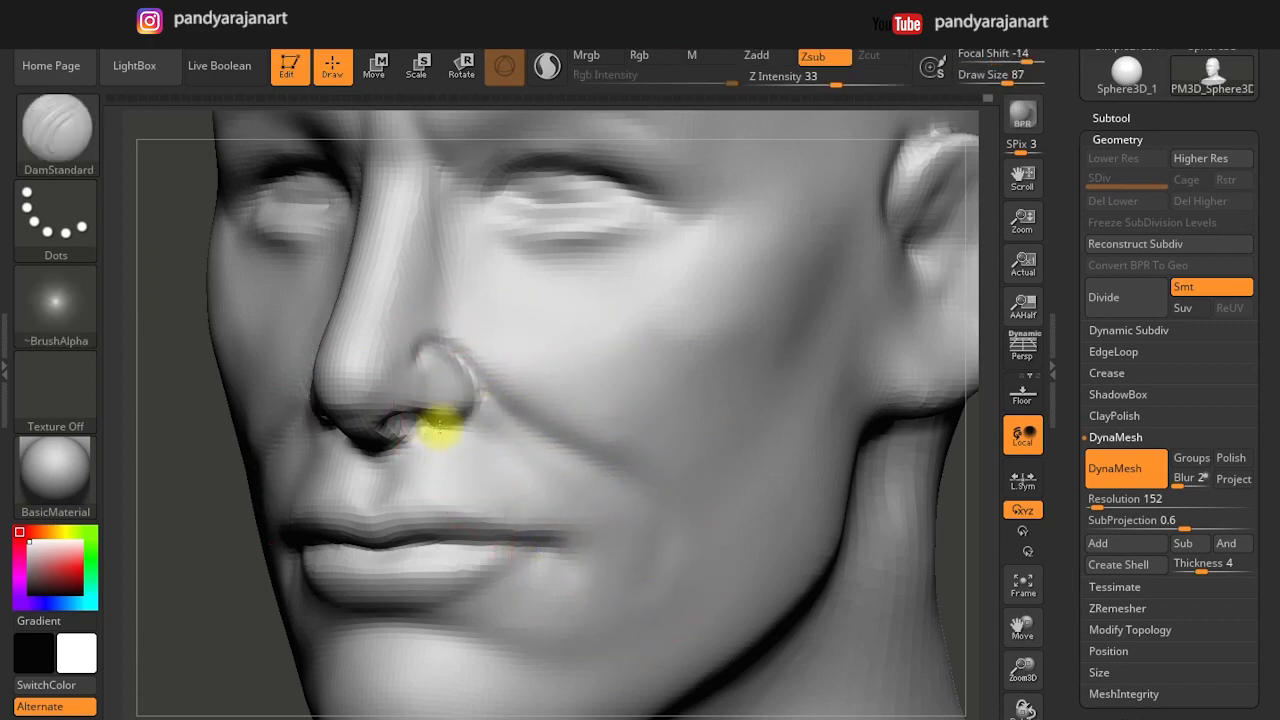
{"action": "left_click_drag", "start_coordinate": [541, 432], "coordinate": [471, 357], "text": "shift"}
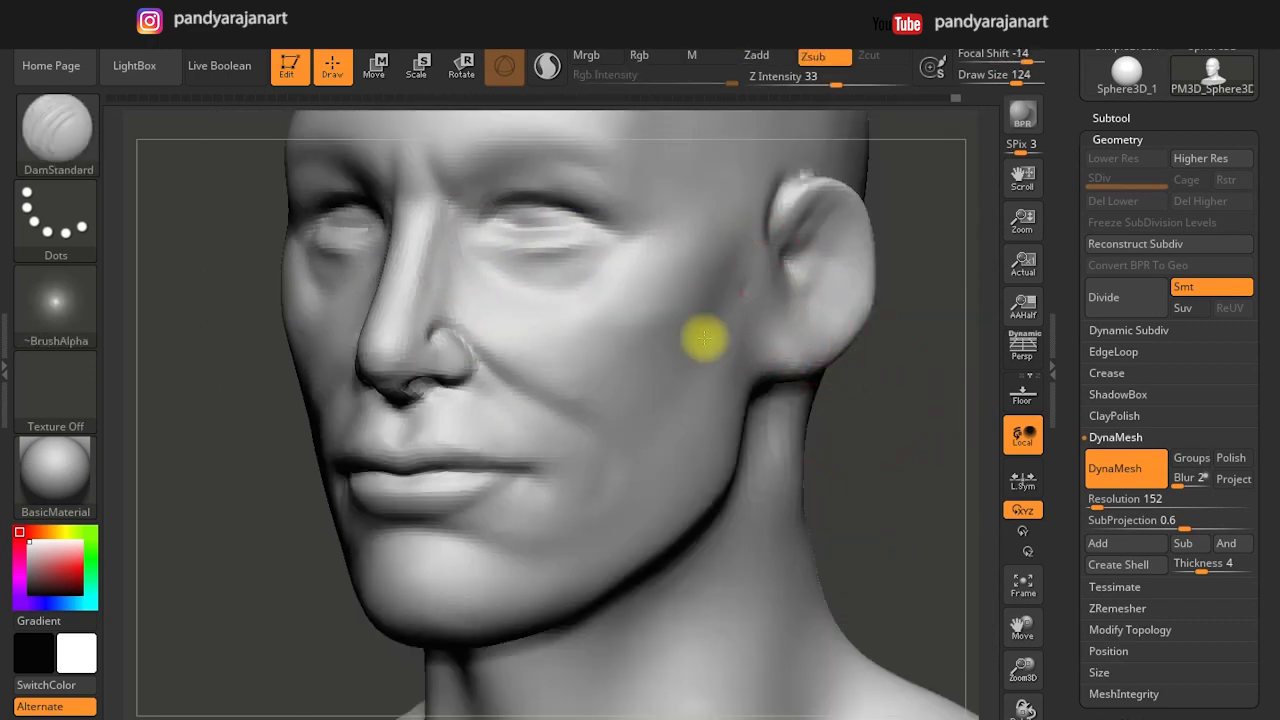
Orbit from profile to front view, then turn to profile and zoom on the ear.
{"action": "right_click_drag", "start_coordinate": [759, 381], "coordinate": [805, 391]}
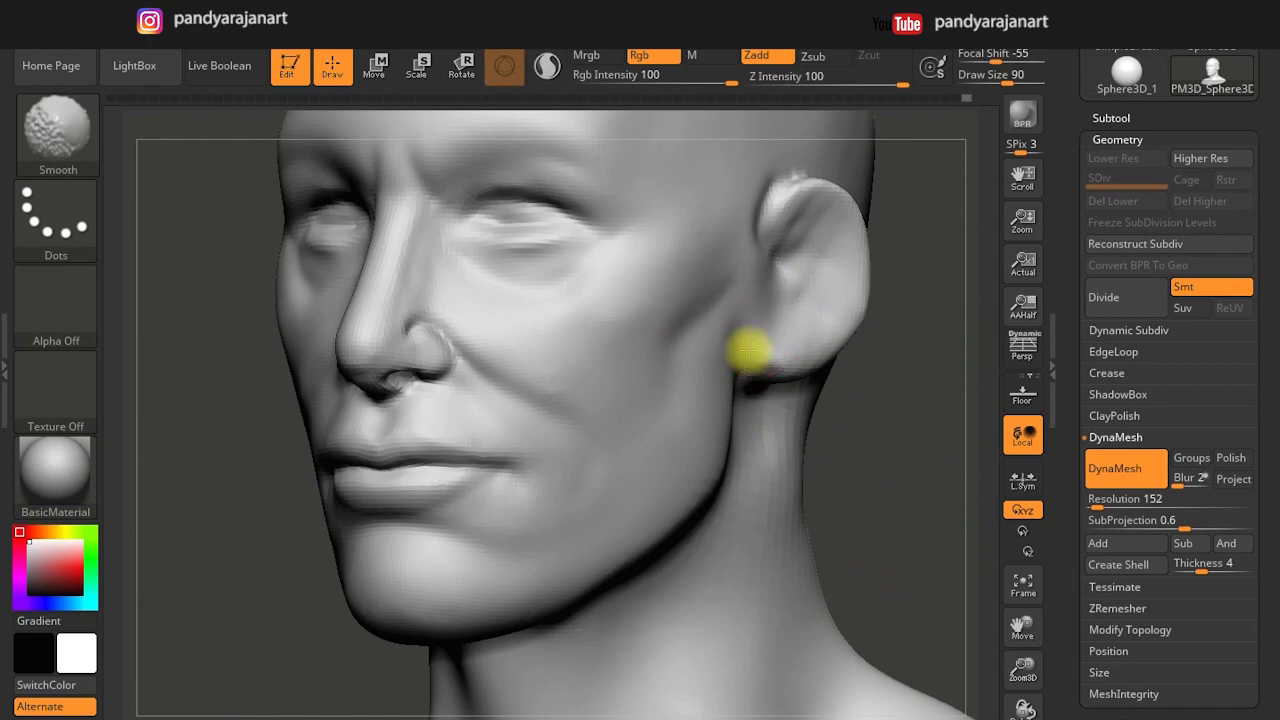
{"action": "mouse_move", "coordinate": [766, 286]}
{"action": "right_mouse_down", "text": "shift"}
{"action": "mouse_move", "coordinate": [923, 366]}
{"action": "mouse_move", "coordinate": [795, 403]}
{"action": "right_mouse_up", "text": "shift"}
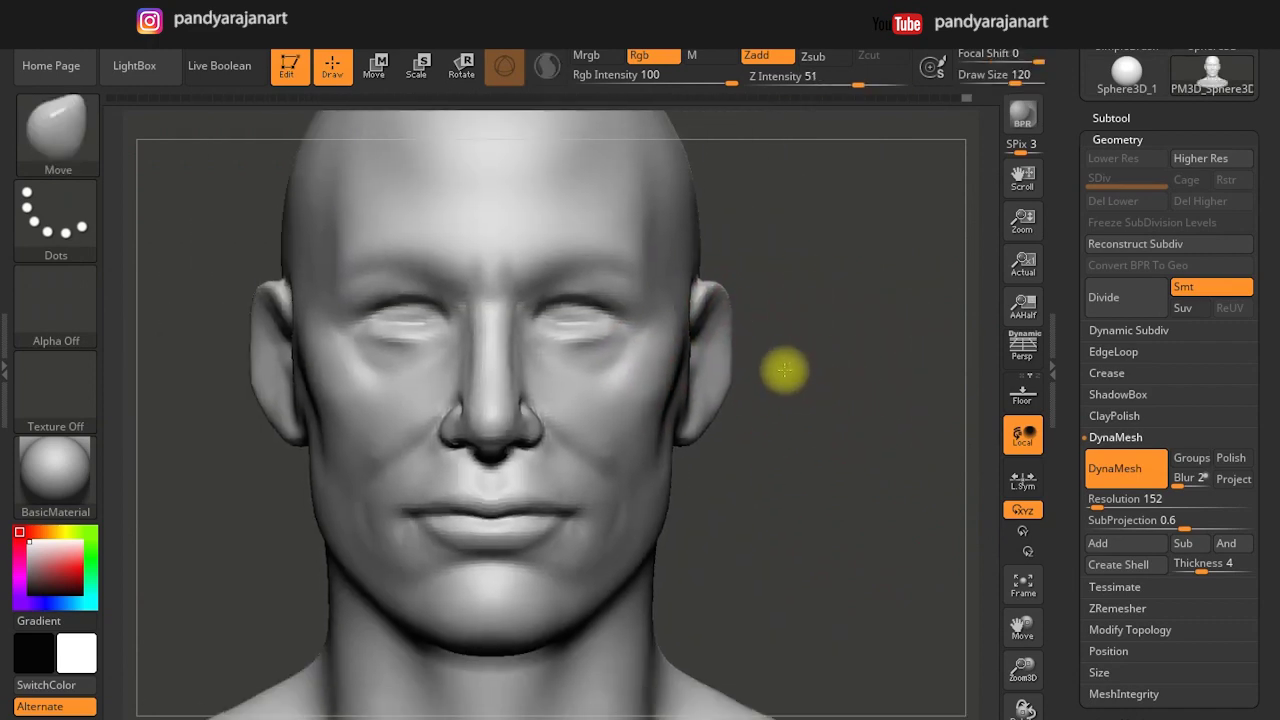
{"action": "mouse_move", "coordinate": [610, 447]}
{"action": "right_mouse_down"}
{"action": "mouse_move", "coordinate": [640, 471]}
{"action": "mouse_move", "coordinate": [666, 432]}
{"action": "right_mouse_up"}
{"action": "mouse_move", "coordinate": [578, 520]}
{"action": "right_mouse_down"}
{"action": "mouse_move", "coordinate": [486, 366]}
{"action": "mouse_move", "coordinate": [714, 386]}
{"action": "mouse_move", "coordinate": [771, 414]}
{"action": "mouse_move", "coordinate": [497, 312]}
{"action": "right_mouse_up"}
Inspect the ear and smooth the area above it and the inside of the ear bowl.
{"action": "key", "text": "b"}
{"action": "key", "text": "d"}
{"action": "key", "text": "s"}
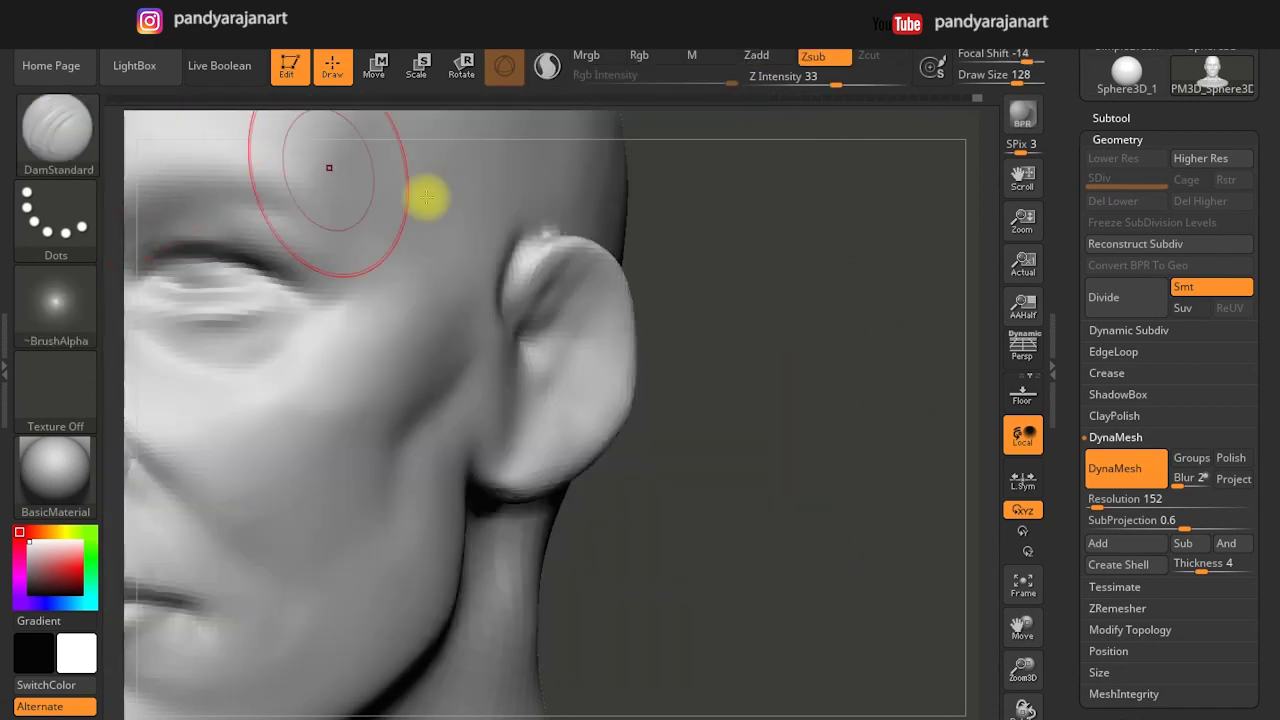
{"action": "right_click_drag", "start_coordinate": [637, 241], "coordinate": [507, 341]}
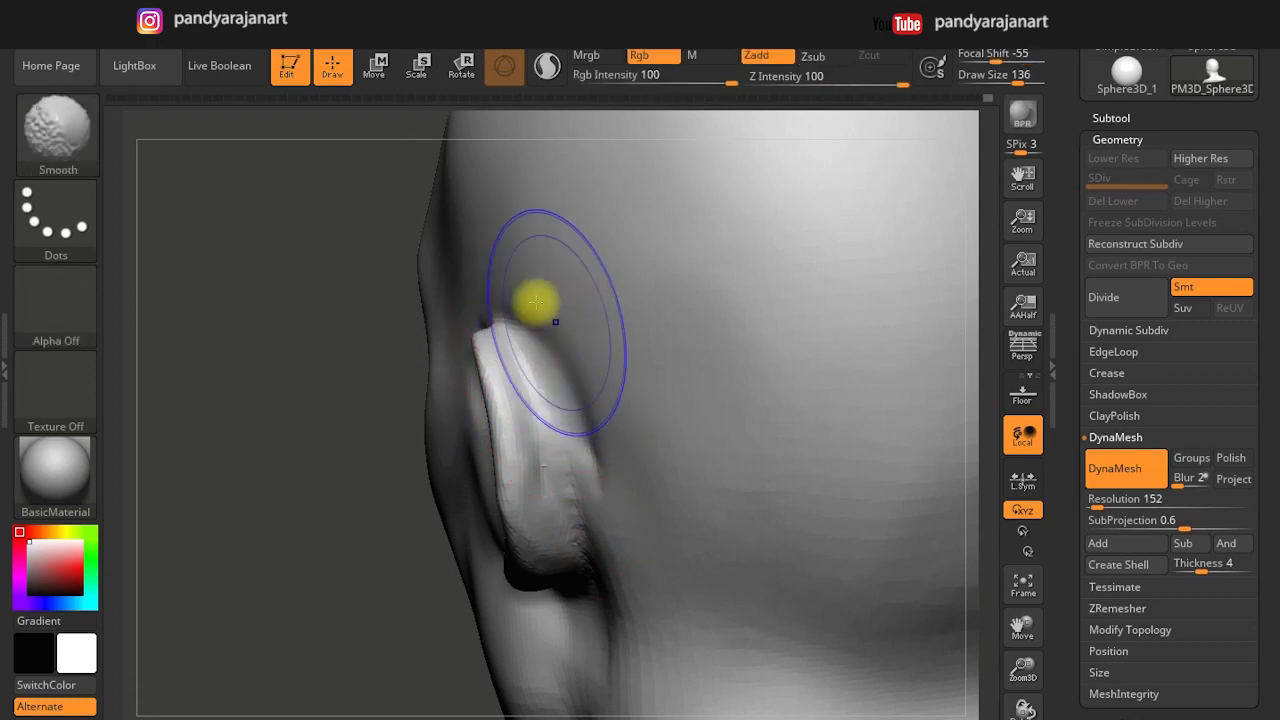
{"action": "mouse_move", "coordinate": [371, 517]}
{"action": "right_mouse_down"}
{"action": "mouse_move", "coordinate": [751, 353]}
{"action": "mouse_move", "coordinate": [300, 250]}
{"action": "right_mouse_up"}
{"action": "key", "text": "b"}
{"action": "key", "text": "c"}
{"action": "key", "text": "b"}
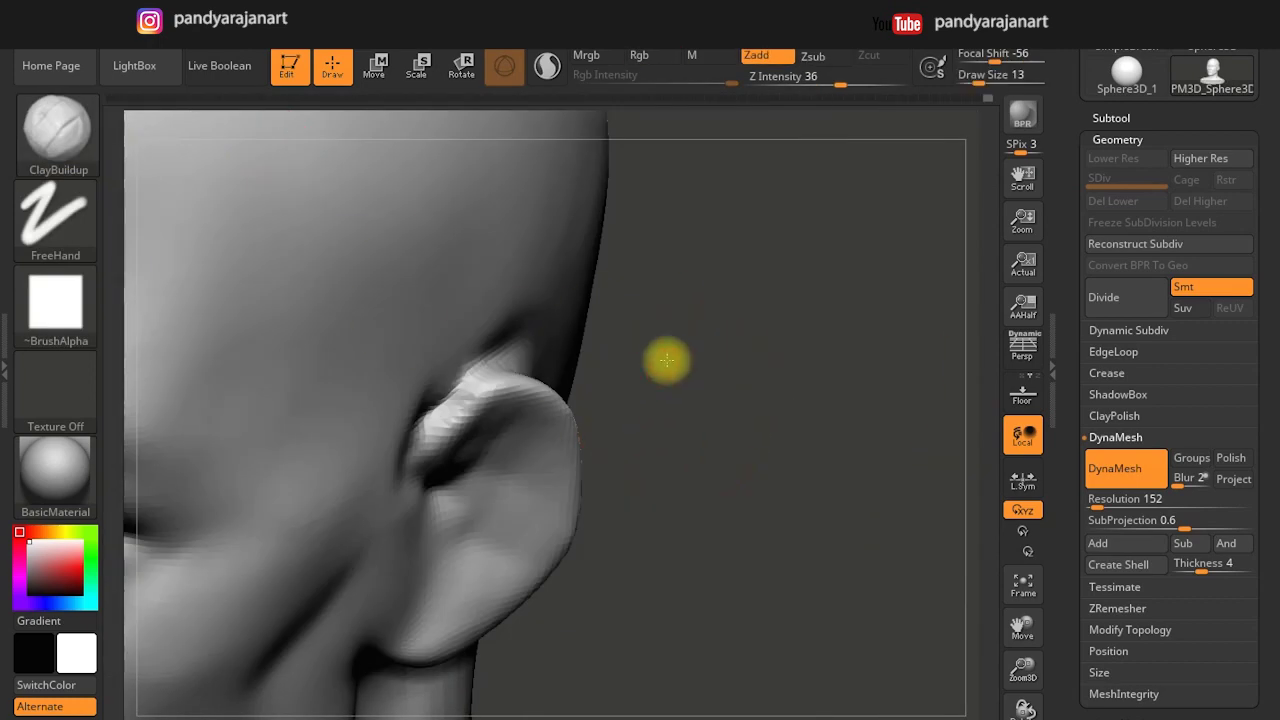
{"action": "right_click_drag", "start_coordinate": [663, 357], "coordinate": [482, 418]}
{"action": "mouse_move", "coordinate": [624, 408]}
{"action": "right_mouse_down"}
{"action": "mouse_move", "coordinate": [486, 423]}
{"action": "mouse_move", "coordinate": [689, 446]}
{"action": "mouse_move", "coordinate": [443, 303]}
{"action": "right_mouse_up"}
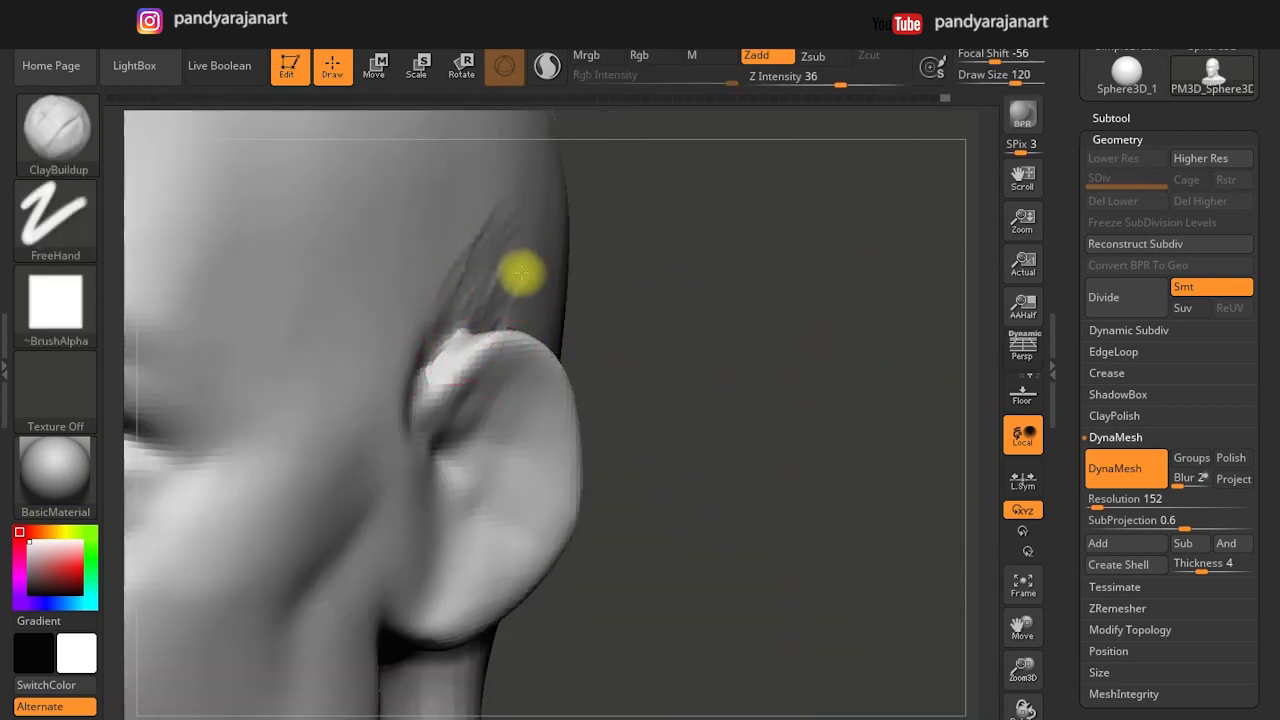
{"action": "left_click_drag", "start_coordinate": [529, 186], "coordinate": [391, 400], "text": "shift"}
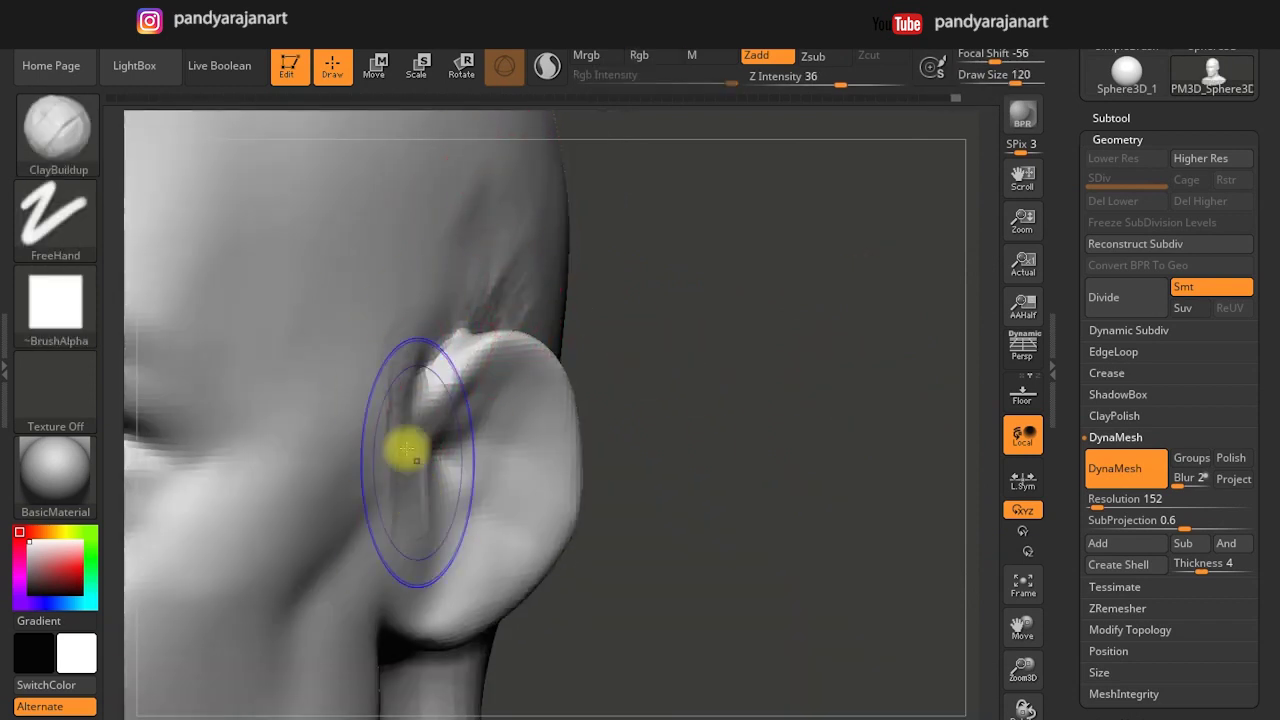
{"action": "right_click_drag", "start_coordinate": [536, 407], "coordinate": [457, 371]}
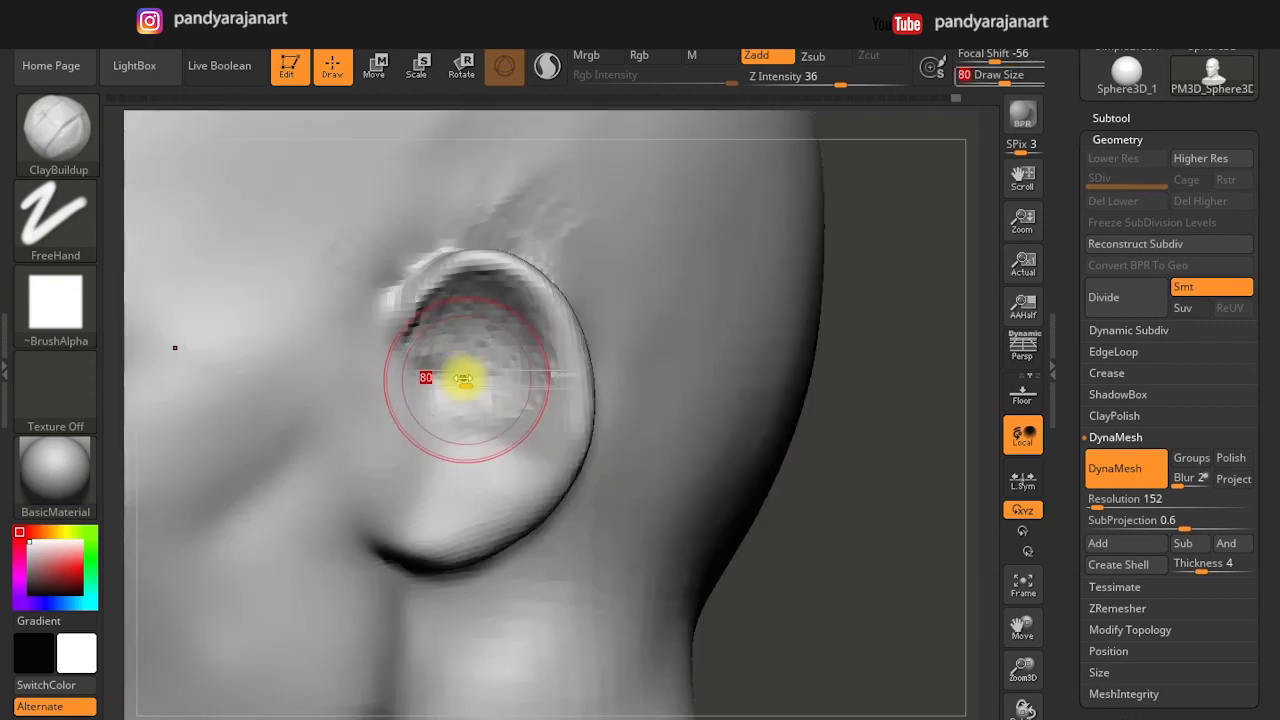
{"action": "left_click_drag", "start_coordinate": [448, 392], "coordinate": [498, 397], "text": "shift"}
Carve a DamStandard groove along the inner ear rim, then pick the Standard brush.
{"action": "key", "text": "b"}
{"action": "left_click", "coordinate": [214, 137]}
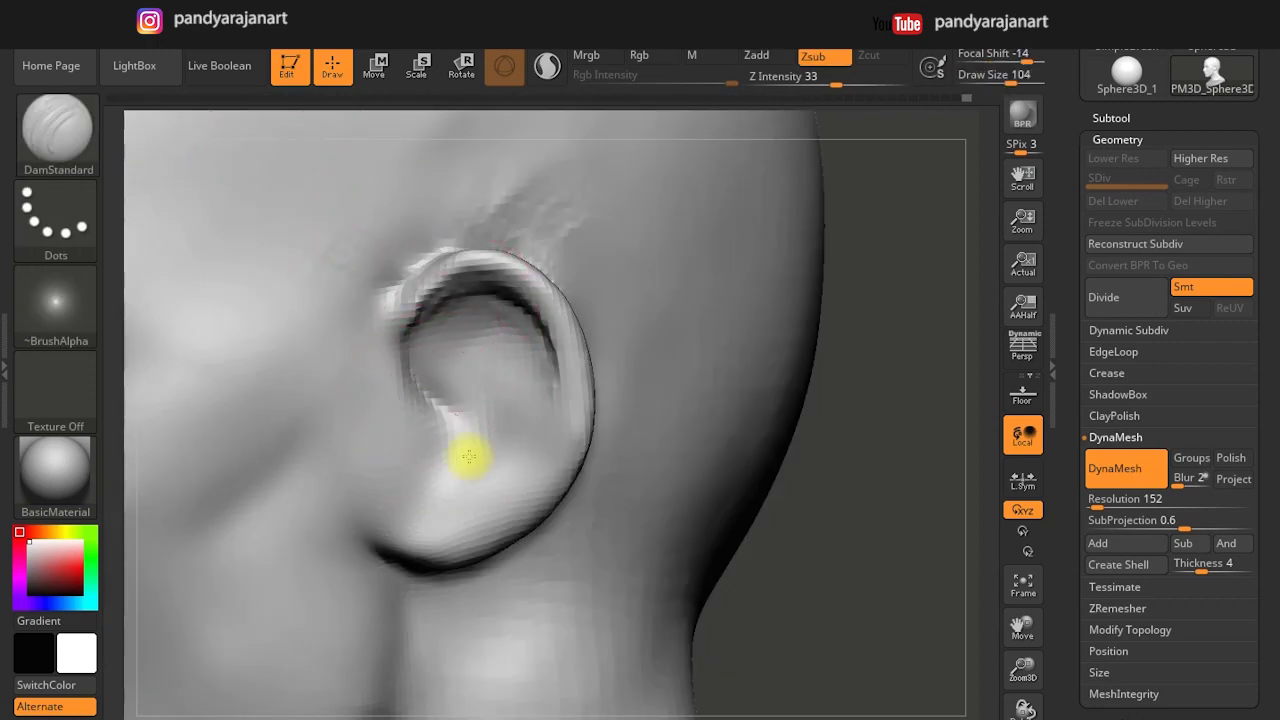
{"action": "right_click_drag", "start_coordinate": [443, 314], "coordinate": [520, 370]}
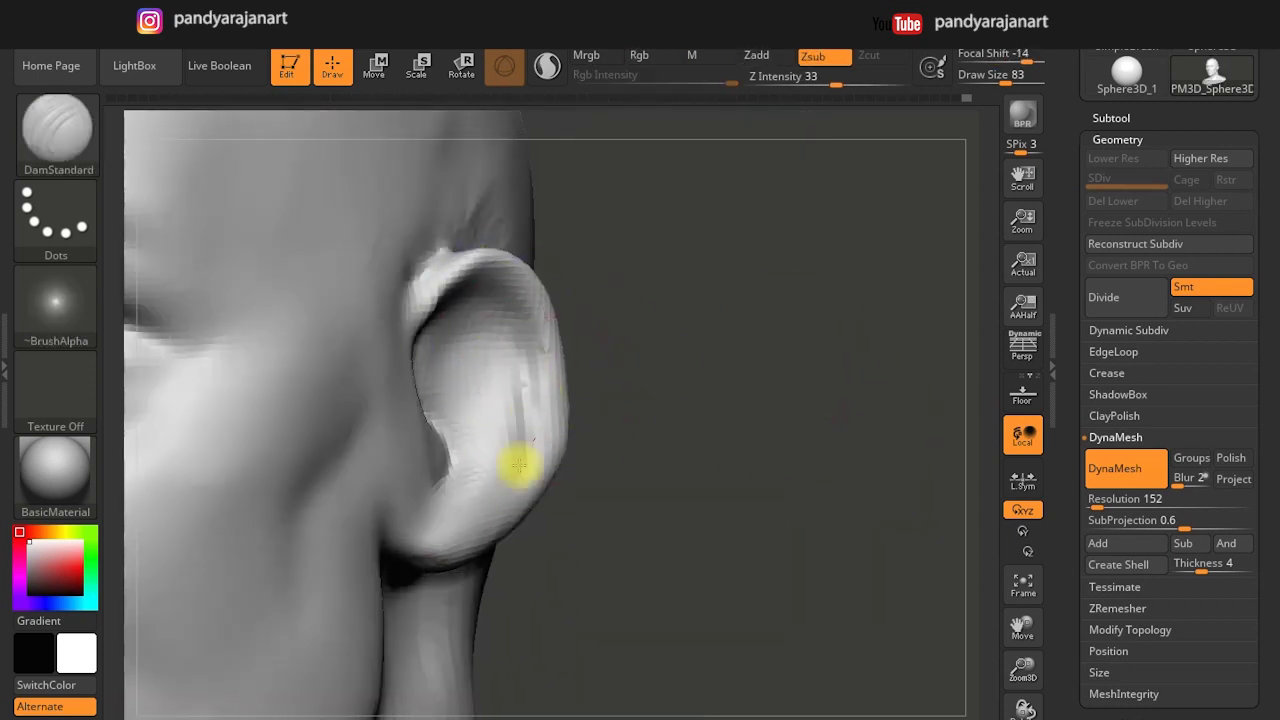
{"action": "left_click_drag", "start_coordinate": [480, 500], "coordinate": [530, 337]}
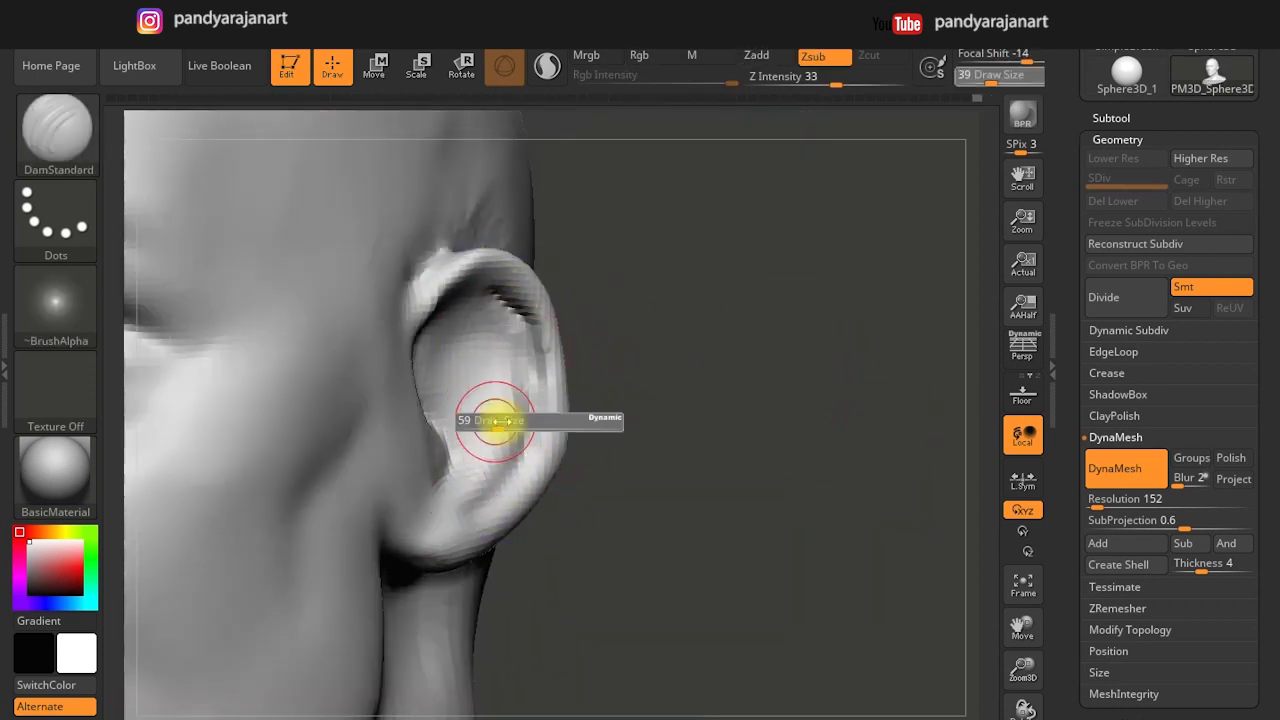
{"action": "right_click_drag", "start_coordinate": [467, 367], "coordinate": [613, 383]}
{"action": "left_click", "coordinate": [90, 148]}
{"action": "left_click", "coordinate": [391, 143]}
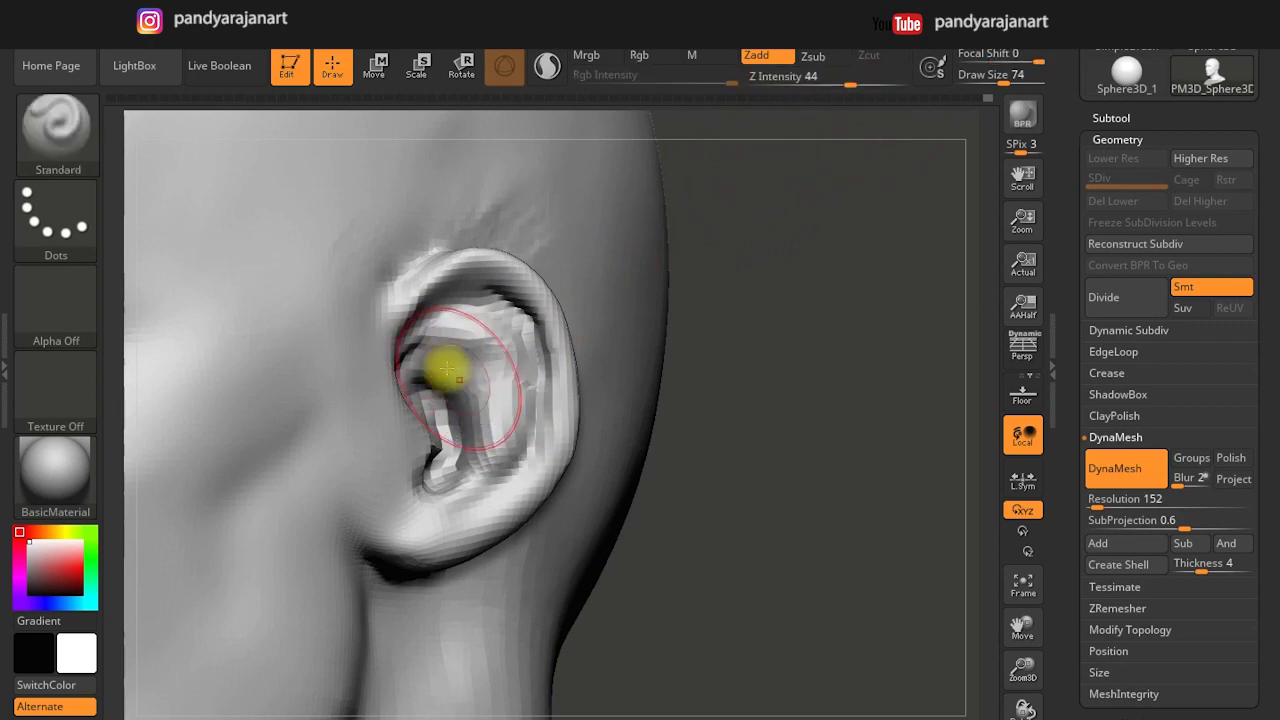
Lasso-mask the head above the ear and push the earlobe up with the Move brush.
{"action": "right_click_drag", "start_coordinate": [457, 371], "coordinate": [486, 371]}
{"action": "key", "text": "b"}
{"action": "left_click", "coordinate": [357, 163]}
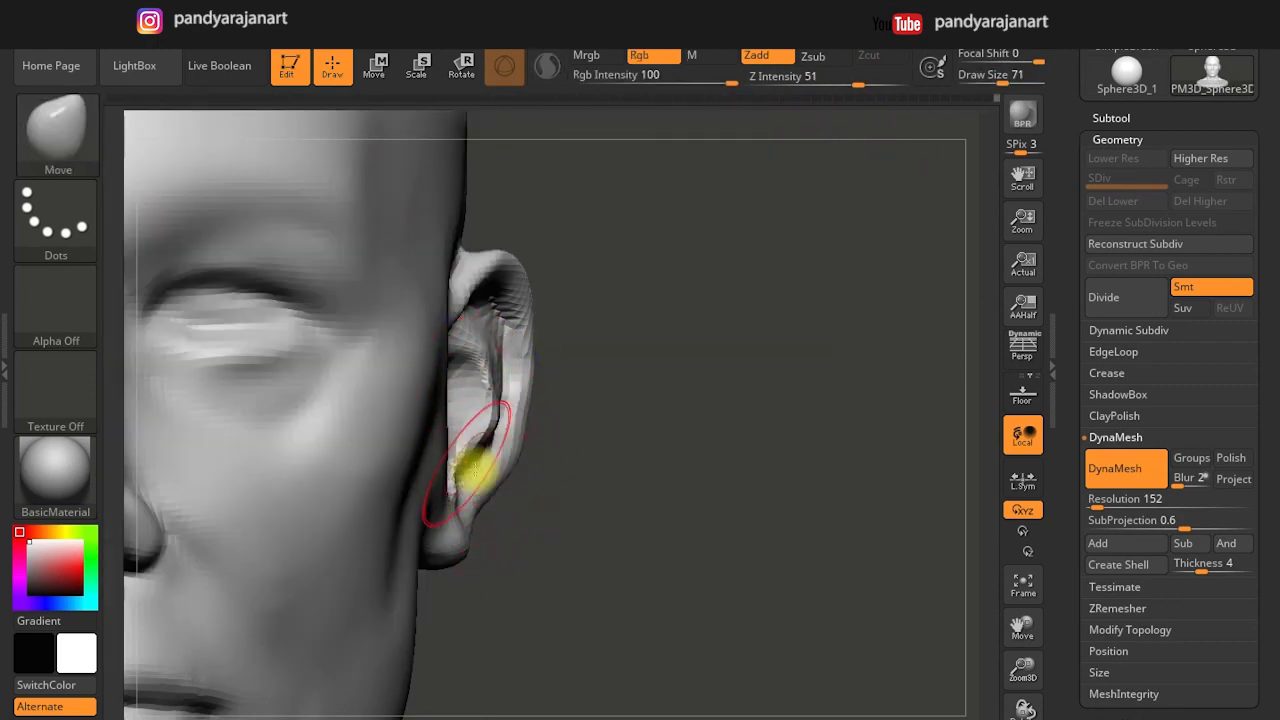
{"action": "left_click_drag", "start_coordinate": [432, 565], "coordinate": [487, 392]}
{"action": "left_click_drag", "start_coordinate": [527, 315], "coordinate": [514, 323]}
{"action": "left_click", "coordinate": [56, 215], "text": "ctrl"}
{"action": "left_click", "coordinate": [249, 271], "text": "ctrl"}
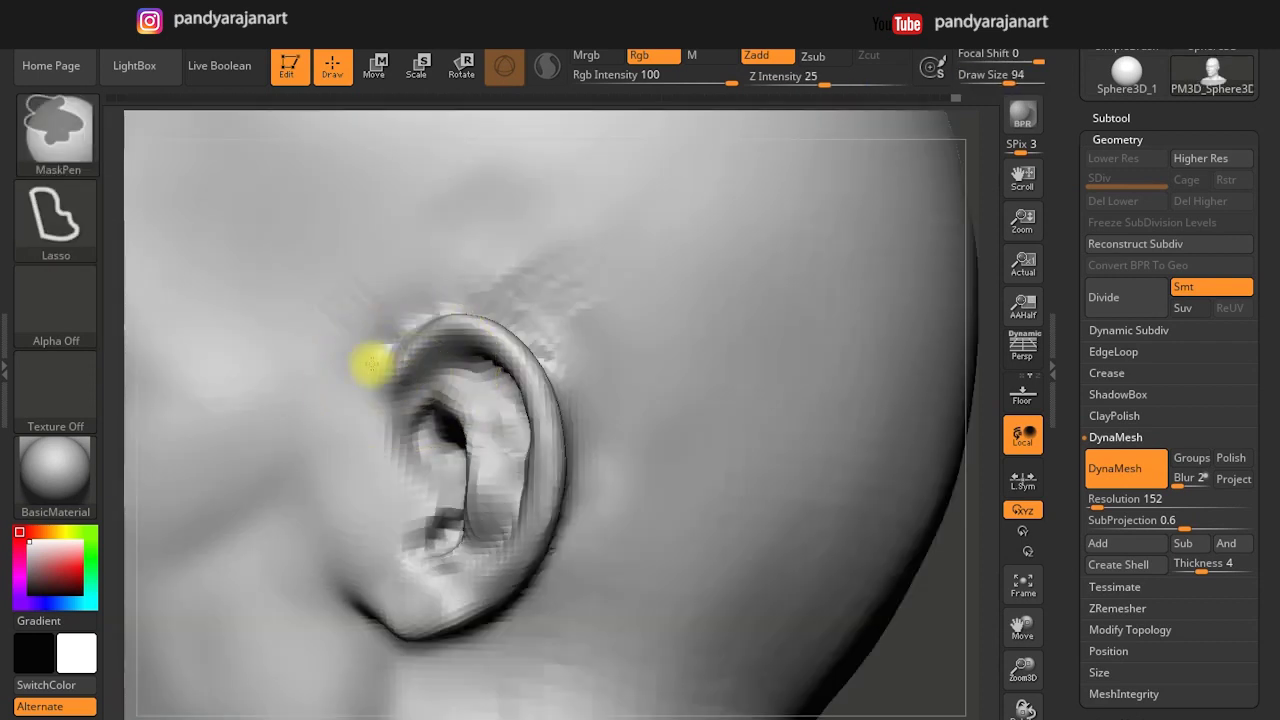
{"action": "mouse_move", "coordinate": [493, 318]}
{"action": "left_mouse_down", "text": "ctrl"}
{"action": "mouse_move", "coordinate": [729, 177]}
{"action": "mouse_move", "coordinate": [960, 623]}
{"action": "mouse_move", "coordinate": [427, 316]}
{"action": "left_mouse_up", "text": "ctrl"}
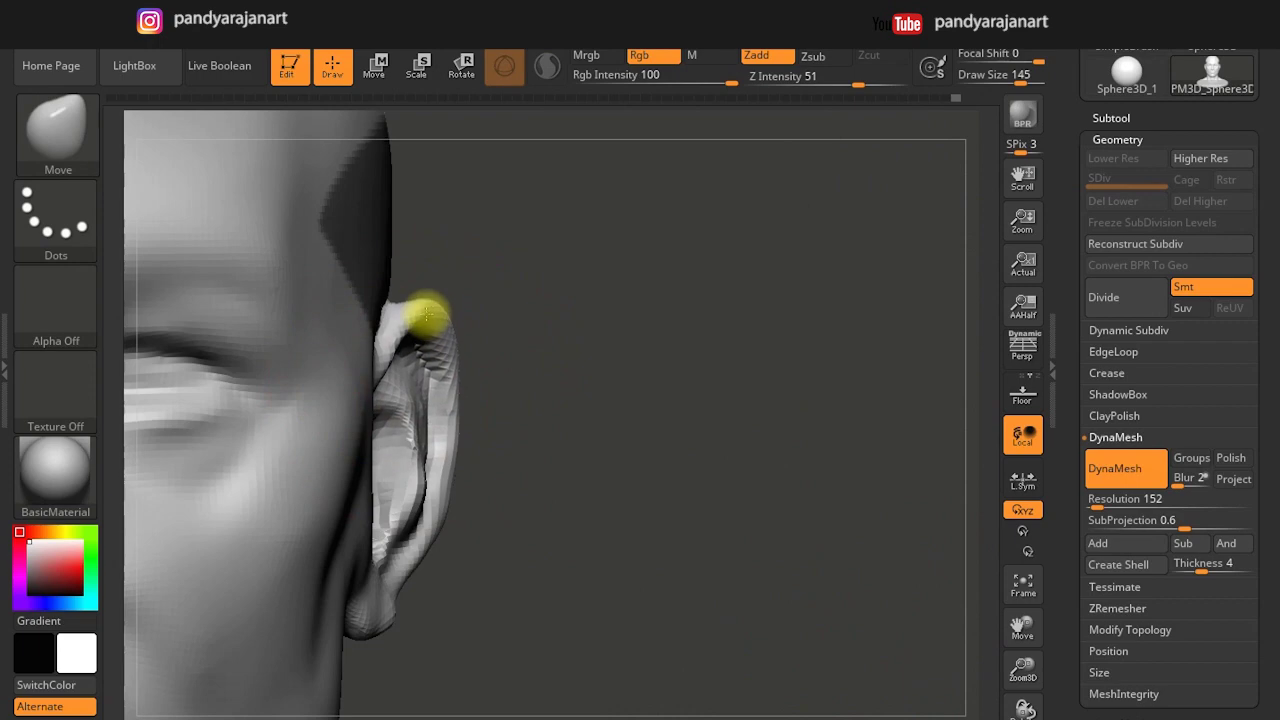
{"action": "mouse_move", "coordinate": [371, 594]}
{"action": "left_mouse_down"}
{"action": "mouse_move", "coordinate": [443, 437]}
{"action": "mouse_move", "coordinate": [631, 357]}
{"action": "mouse_move", "coordinate": [543, 423]}
{"action": "mouse_move", "coordinate": [300, 514]}
{"action": "left_mouse_up"}
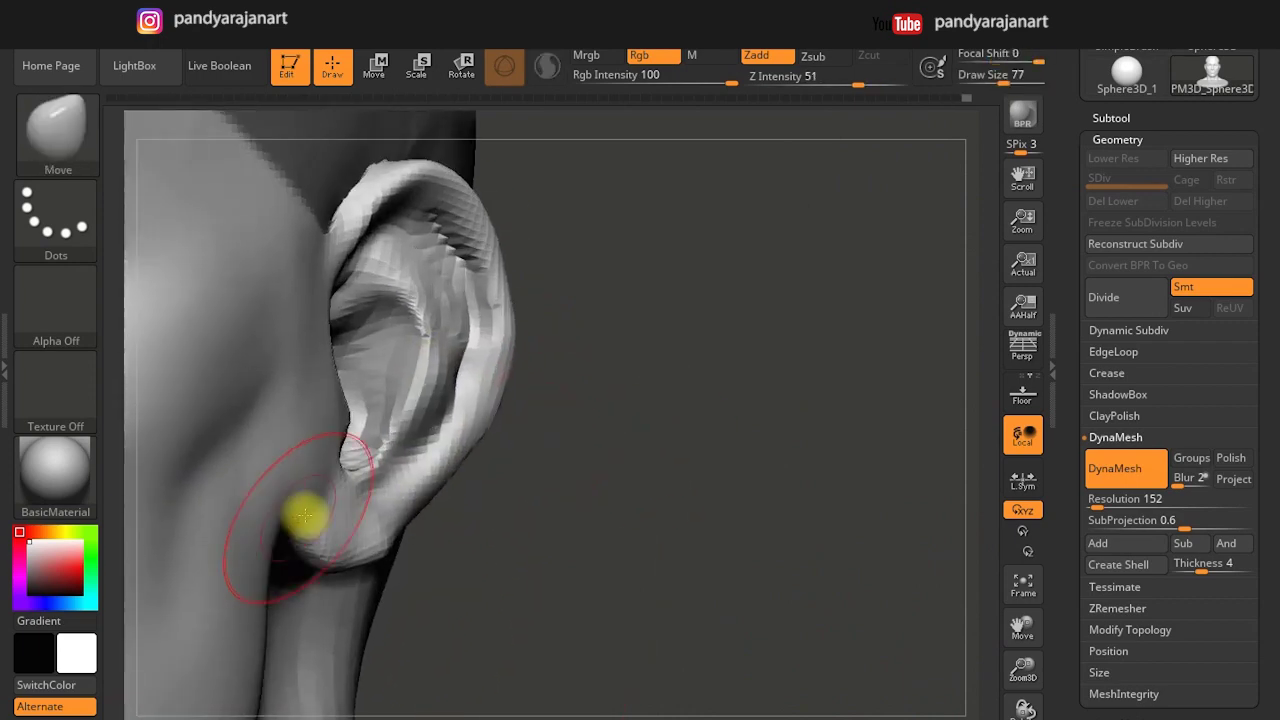
Switch between Standard, Move and ClayBuildup while turning to a front-left view of the ear.
{"action": "key", "text": "b"}
{"action": "left_click", "coordinate": [457, 134]}
{"action": "mouse_move", "coordinate": [371, 286]}
{"action": "left_mouse_down"}
{"action": "mouse_move", "coordinate": [610, 487]}
{"action": "mouse_move", "coordinate": [677, 409]}
{"action": "mouse_move", "coordinate": [651, 426]}
{"action": "left_mouse_up"}
{"action": "key", "text": "b"}
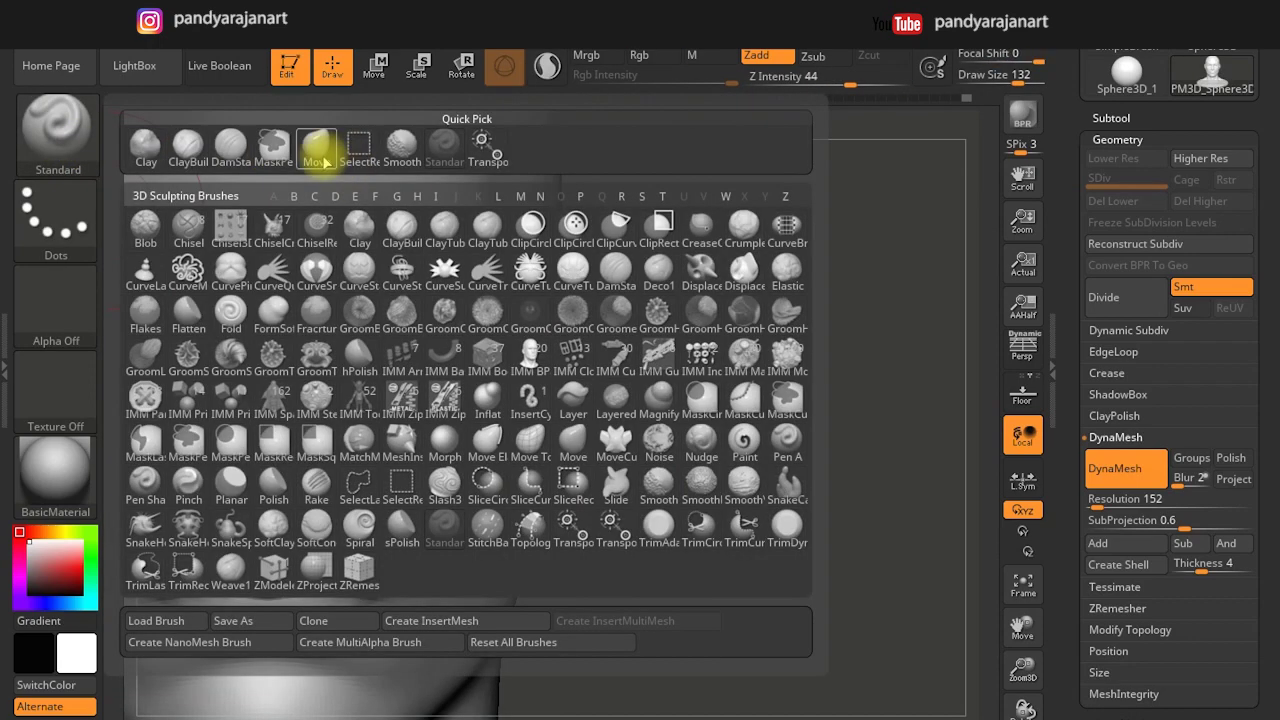
{"action": "left_click", "coordinate": [323, 143]}
{"action": "mouse_move", "coordinate": [563, 425]}
{"action": "left_mouse_down"}
{"action": "mouse_move", "coordinate": [568, 462]}
{"action": "mouse_move", "coordinate": [728, 457]}
{"action": "left_mouse_up"}
{"action": "mouse_move", "coordinate": [528, 300]}
{"action": "left_mouse_down"}
{"action": "mouse_move", "coordinate": [669, 419]}
{"action": "mouse_move", "coordinate": [620, 410]}
{"action": "left_mouse_up"}
{"action": "key", "text": "b"}
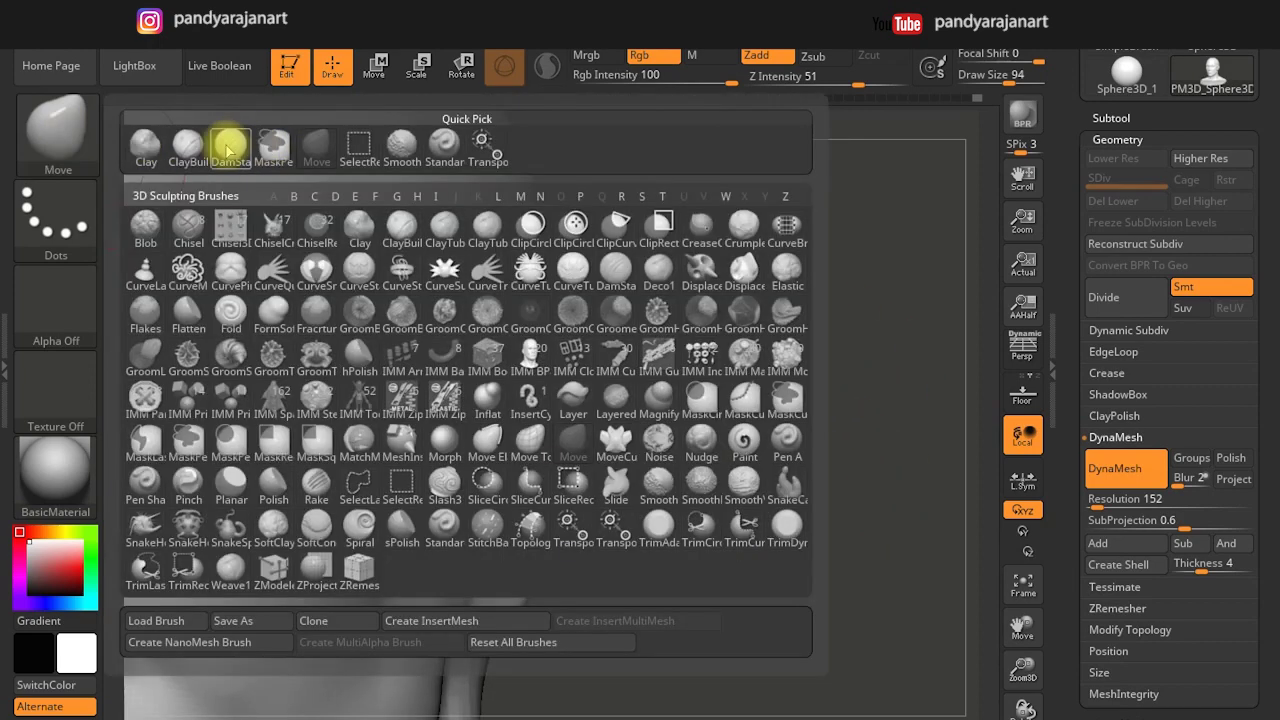
{"action": "left_click", "coordinate": [229, 137]}
{"action": "scroll", "coordinate": [470, 530], "scroll_direction": "up", "scroll_amount": 3}
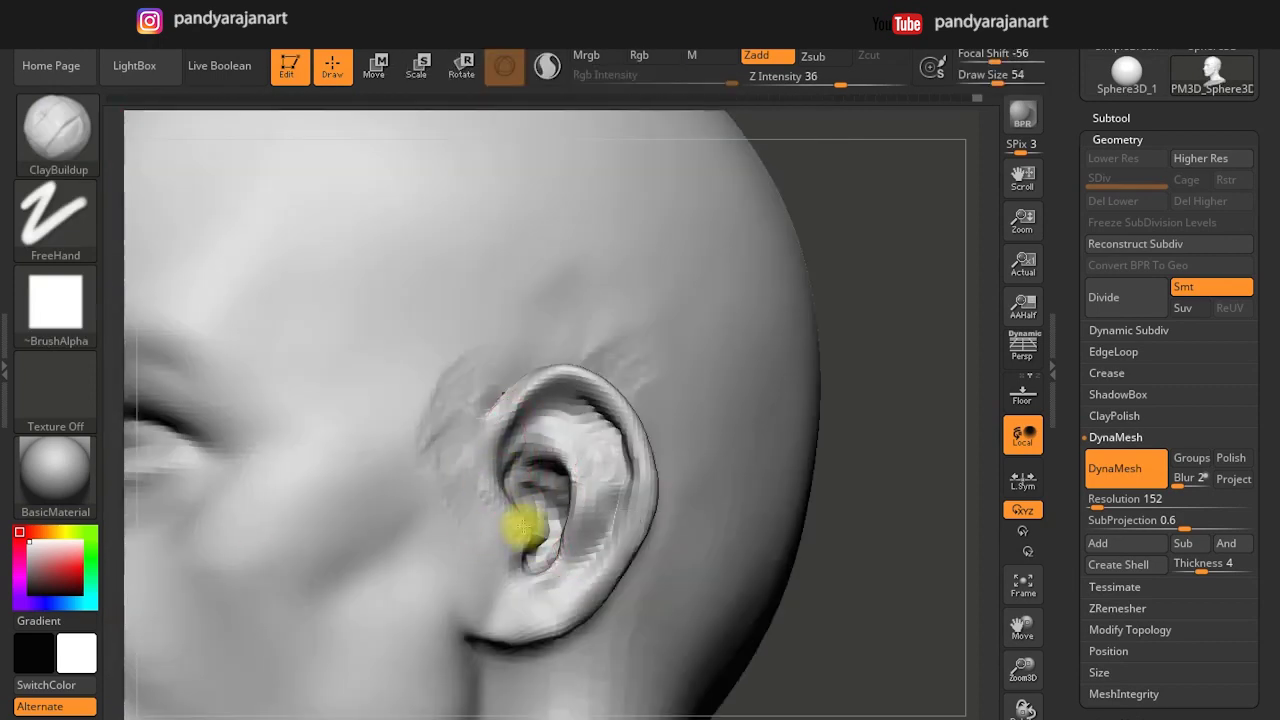
Pull the earlobe area into shape with the Move brush, then return to ClayBuildup.
{"action": "key", "text": "b"}
{"action": "key", "text": "m"}
{"action": "key", "text": "v"}
{"action": "left_click_drag", "start_coordinate": [406, 560], "coordinate": [830, 548]}
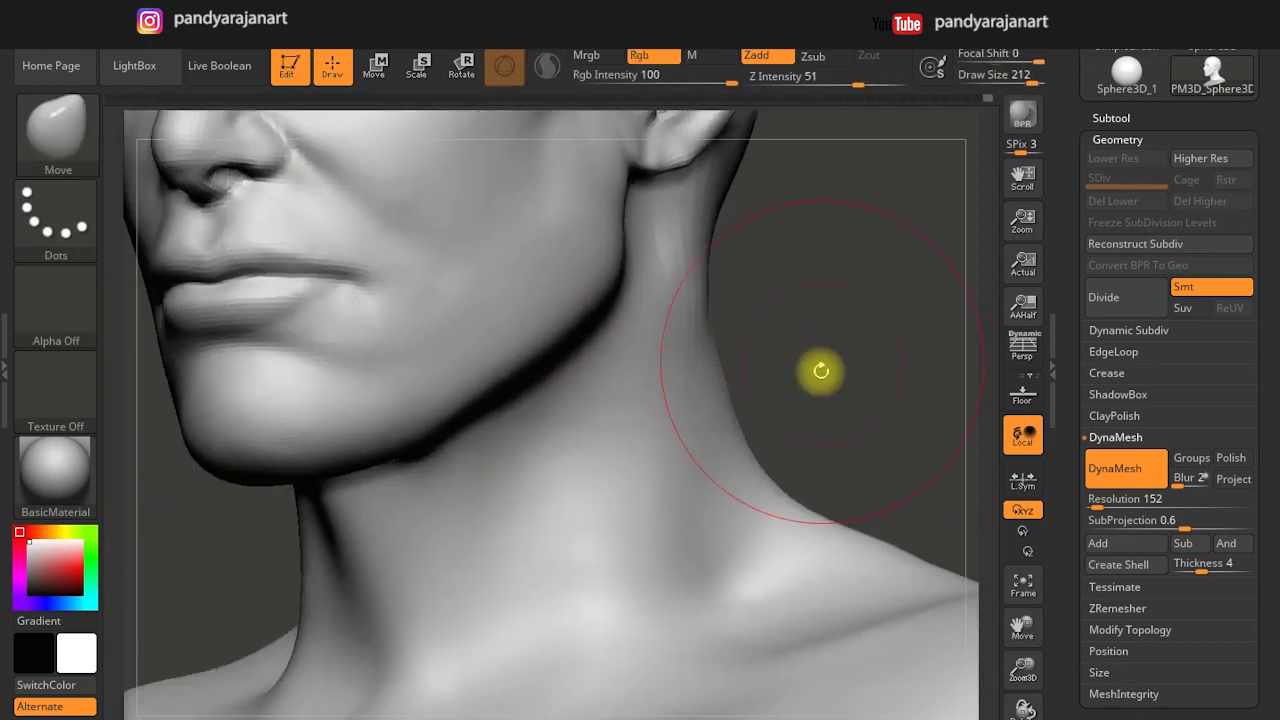
{"action": "key", "text": "b"}
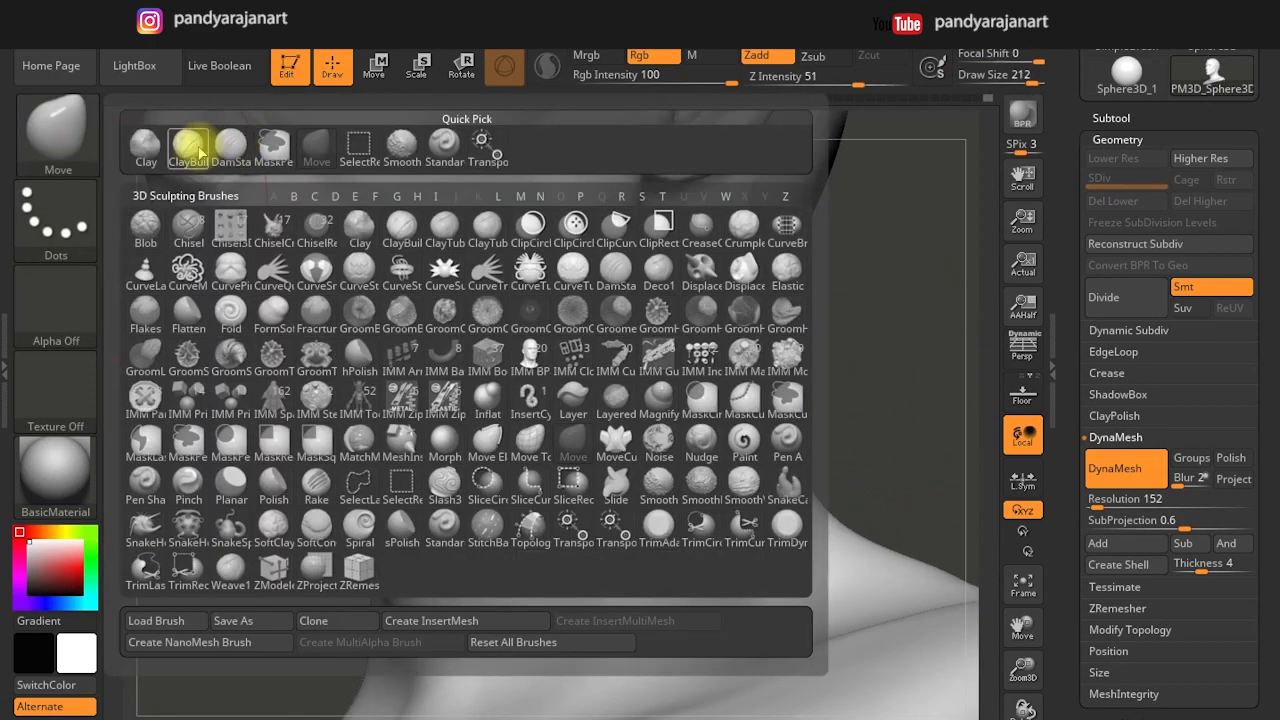
{"action": "key", "text": "c"}
{"action": "key", "text": "b"}
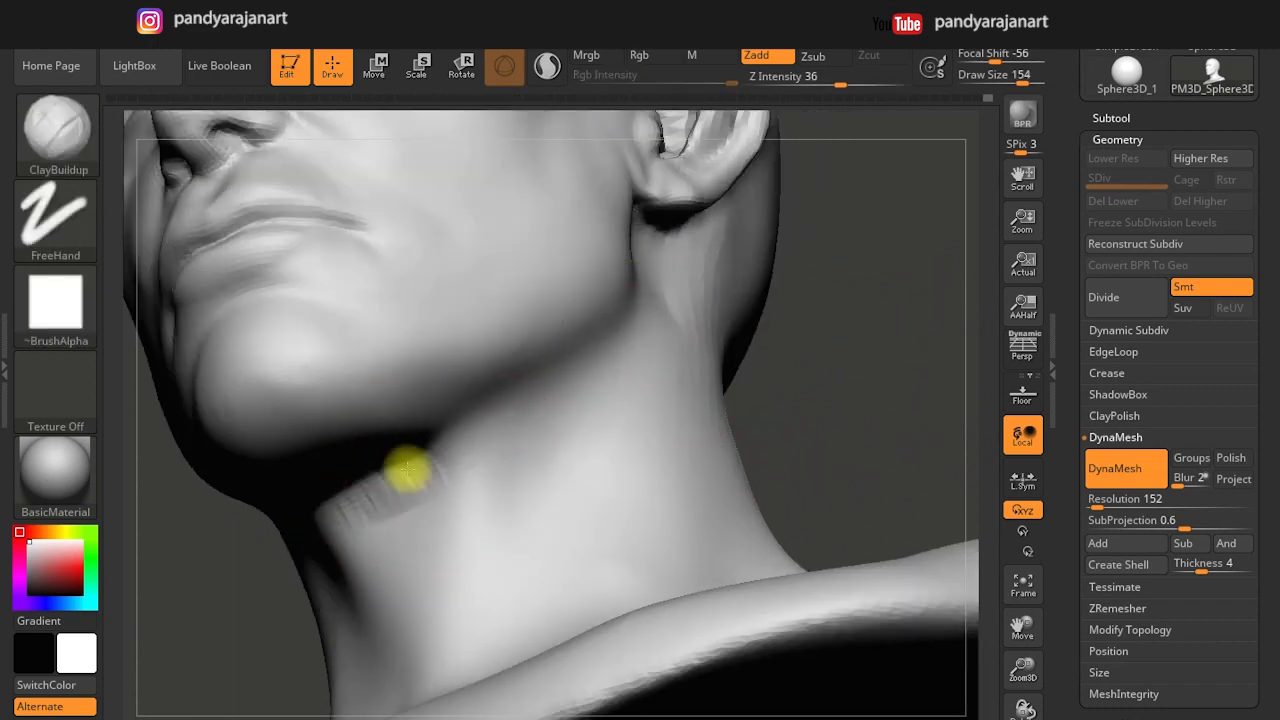
Build up a clay neck muscle below the ear and a ridge toward the cheek.
{"action": "key", "text": "s"}
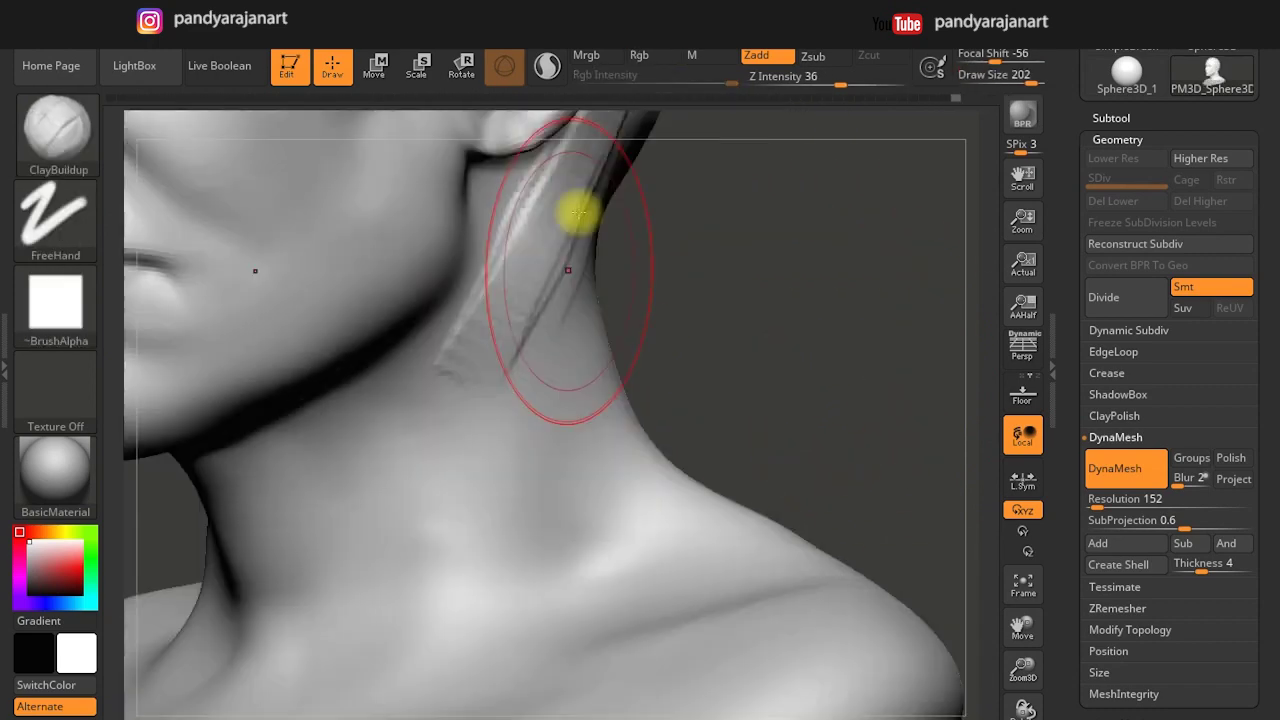
{"action": "mouse_move", "coordinate": [577, 206]}
{"action": "left_mouse_down"}
{"action": "mouse_move", "coordinate": [540, 249]}
{"action": "mouse_move", "coordinate": [529, 343]}
{"action": "mouse_move", "coordinate": [446, 488]}
{"action": "left_mouse_up"}
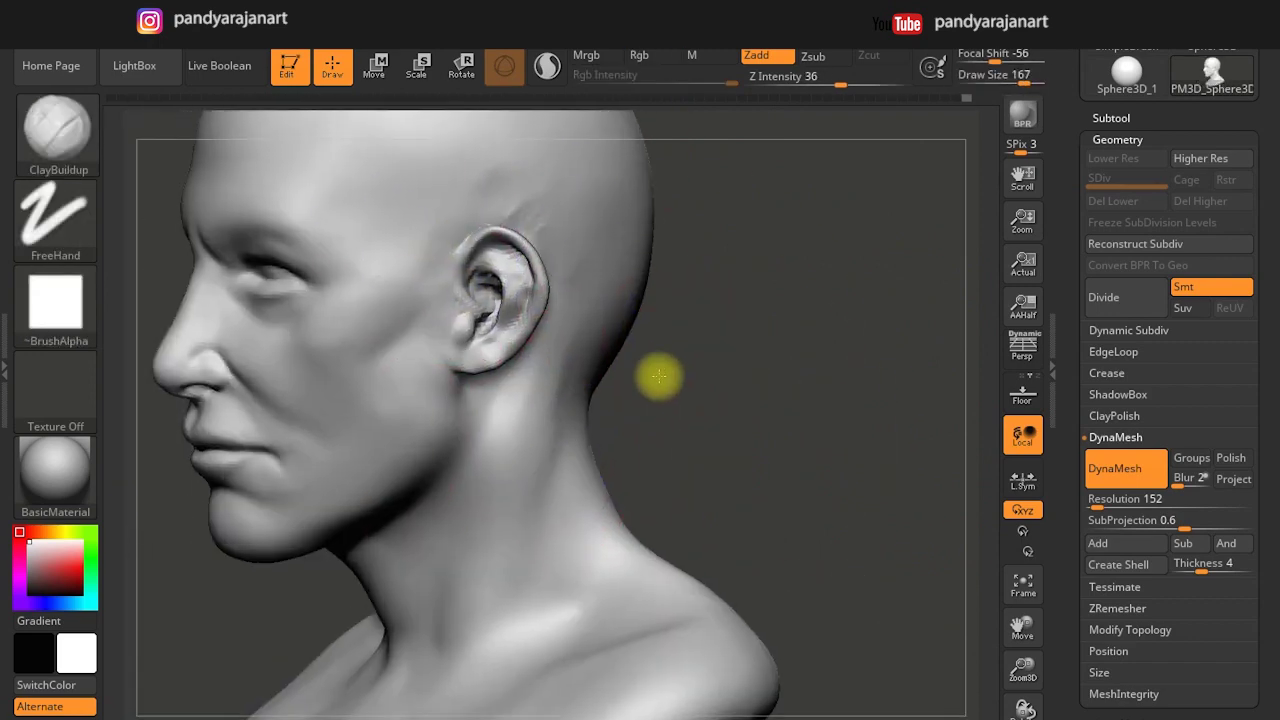
{"action": "mouse_move", "coordinate": [445, 300]}
{"action": "left_mouse_down"}
{"action": "mouse_move", "coordinate": [337, 414]}
{"action": "mouse_move", "coordinate": [350, 415]}
{"action": "mouse_move", "coordinate": [354, 457]}
{"action": "left_mouse_up"}
Smooth away the ear-to-cheek ridge and temple marks, then turn to a near-front view.
{"action": "left_click_drag", "start_coordinate": [323, 523], "coordinate": [343, 466], "text": "shift"}
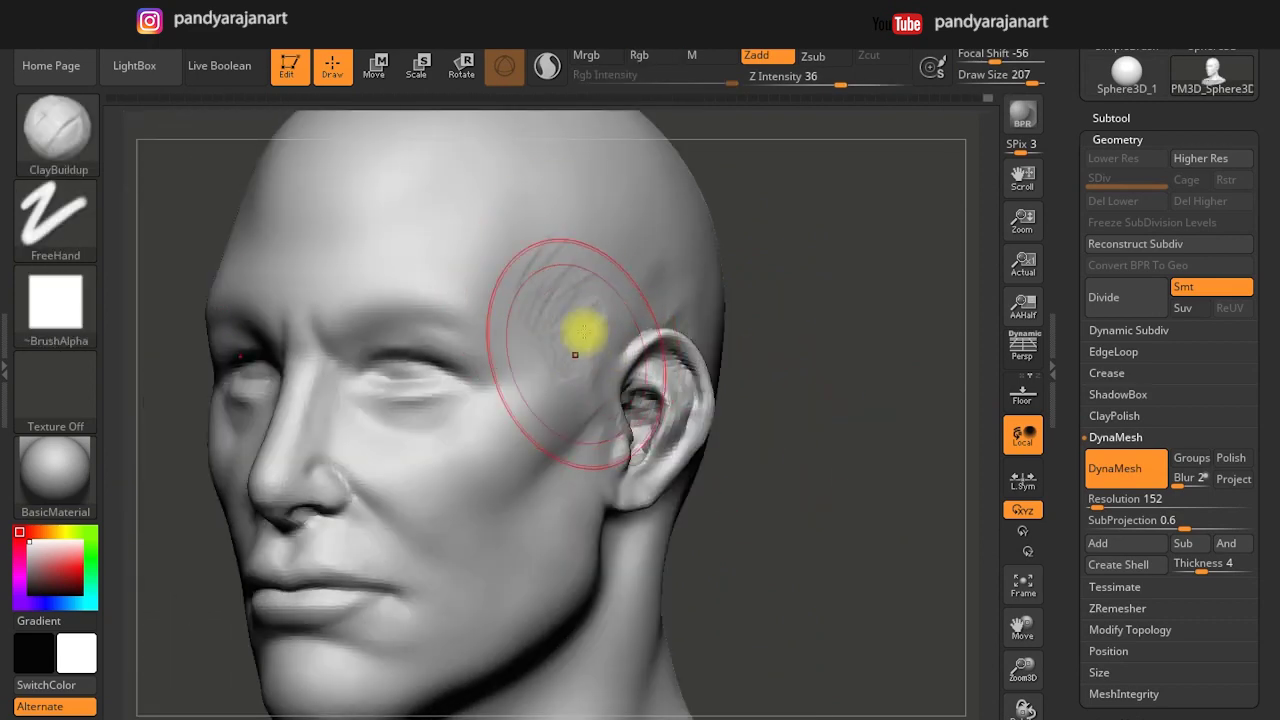
{"action": "left_click_drag", "start_coordinate": [580, 334], "coordinate": [631, 206], "text": "shift"}
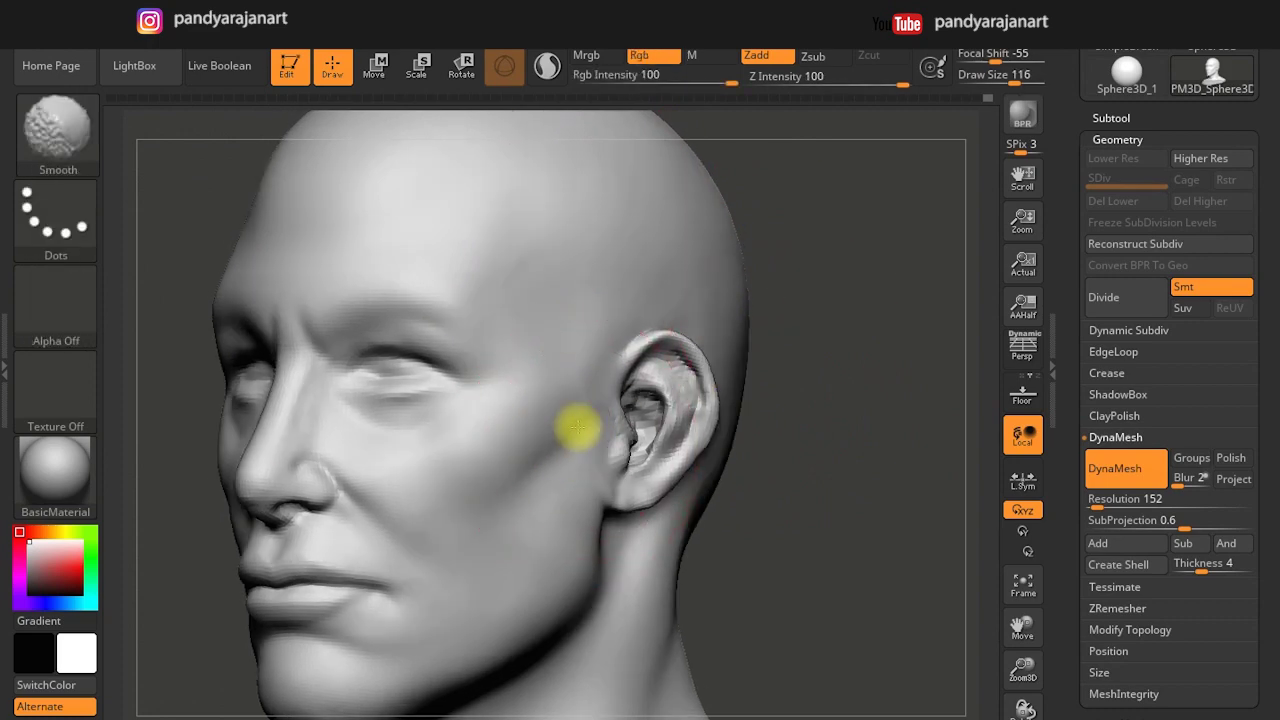
{"action": "left_click_drag", "start_coordinate": [797, 500], "coordinate": [484, 467], "text": "shift"}
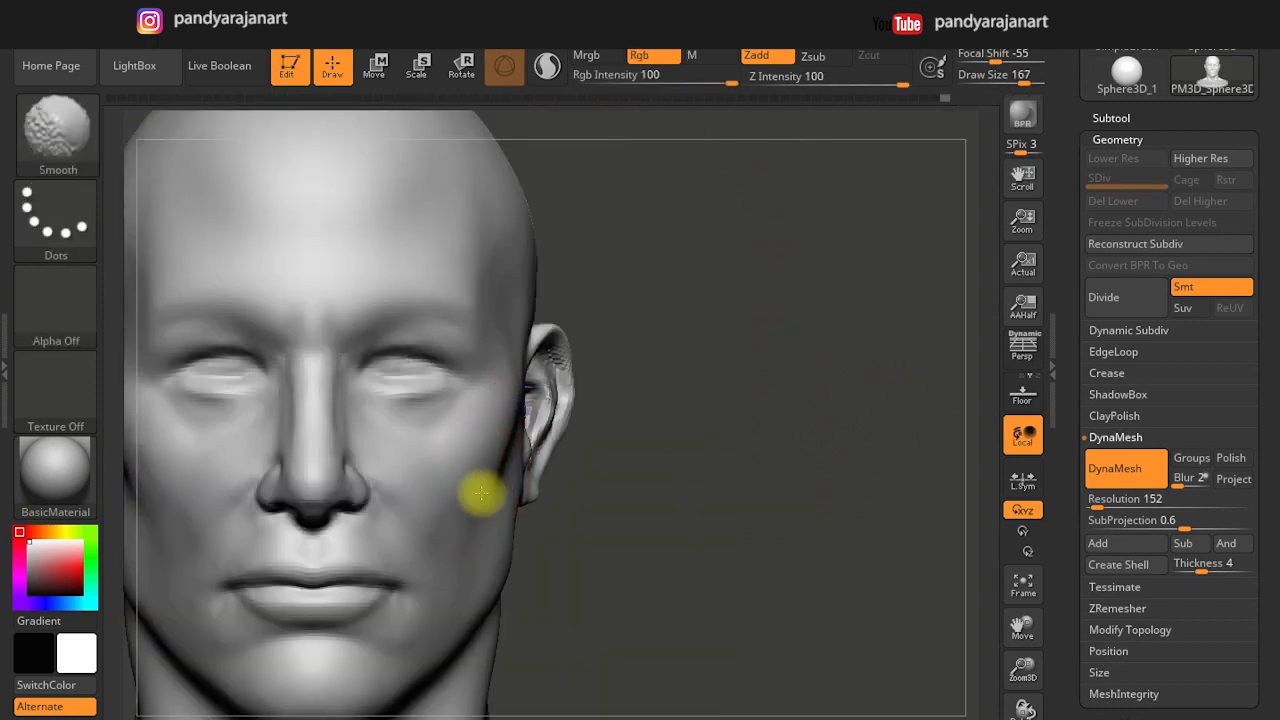
{"action": "key", "text": "b"}
{"action": "key", "text": "m"}
{"action": "key", "text": "v"}
{"action": "key", "text": "s"}
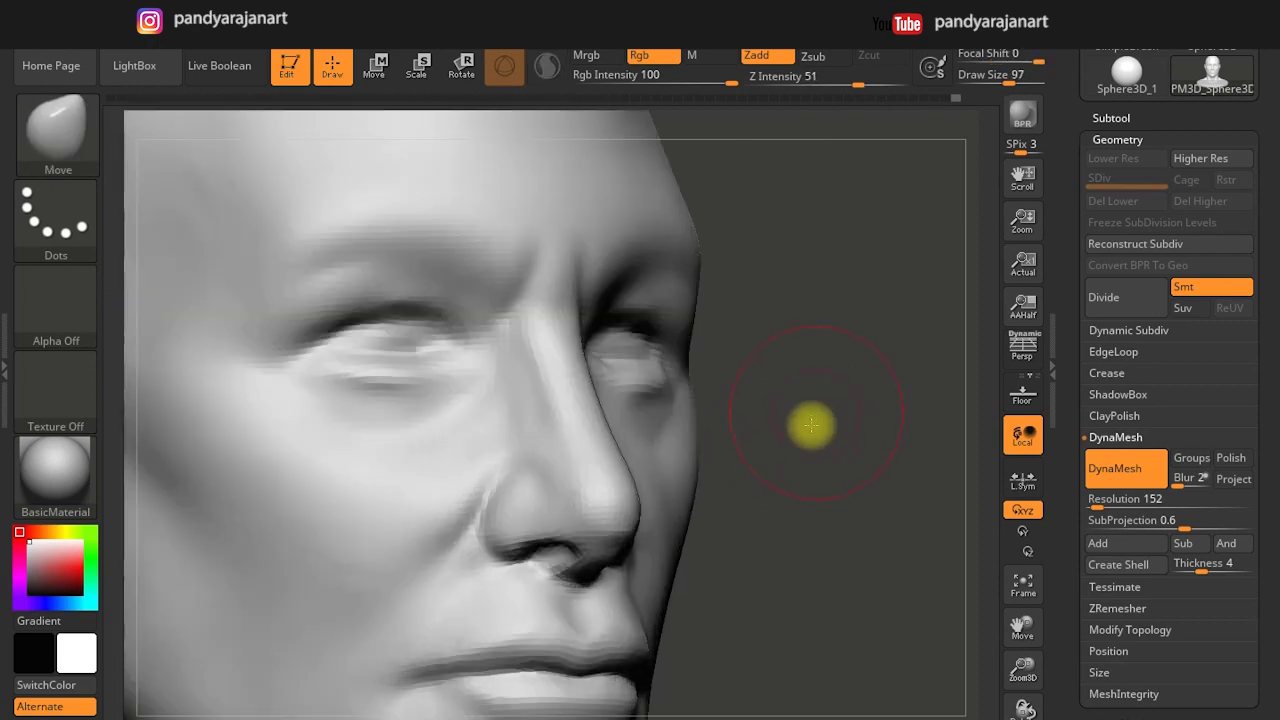
Carve the upper eyelid creases with DamStandard at a reduced brush size, front and profile.
{"action": "key", "text": "b"}
{"action": "left_click", "coordinate": [262, 143]}
{"action": "mouse_move", "coordinate": [380, 366]}
{"action": "left_mouse_down"}
{"action": "mouse_move", "coordinate": [393, 363]}
{"action": "mouse_move", "coordinate": [318, 384]}
{"action": "left_mouse_up"}
{"action": "key", "text": "bracketleft"}
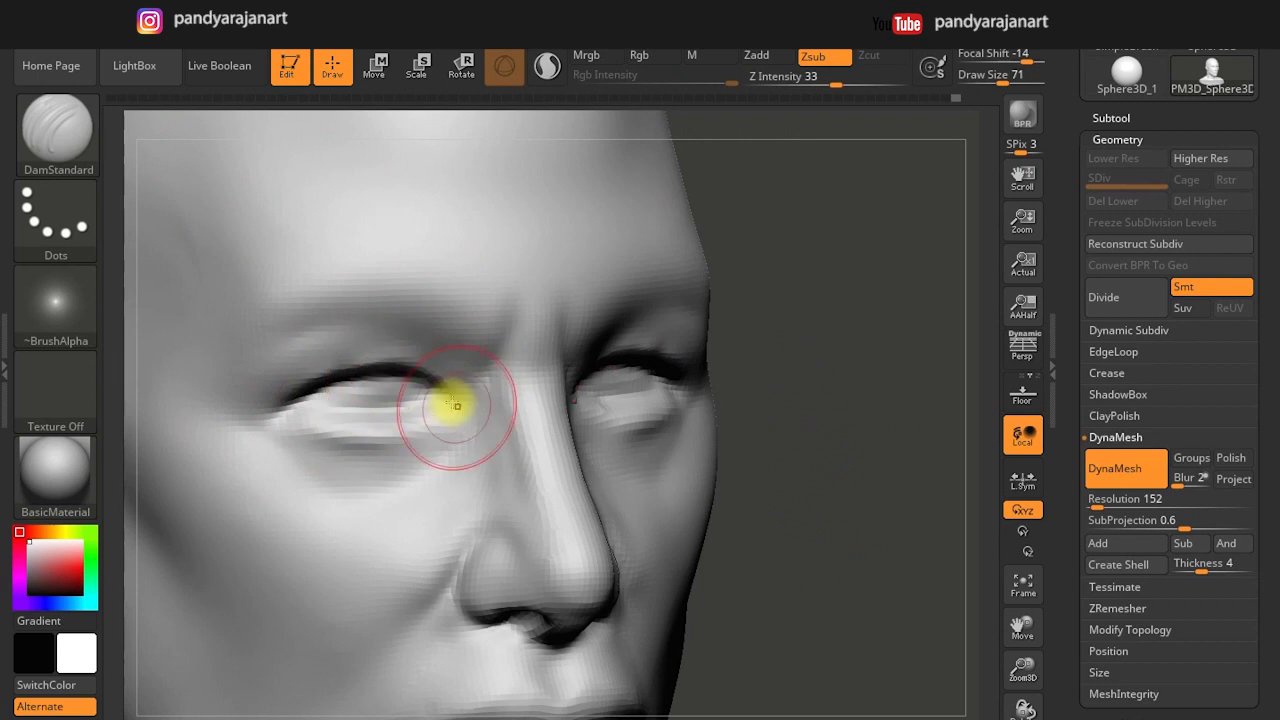
{"action": "left_click_drag", "start_coordinate": [692, 342], "coordinate": [540, 352]}
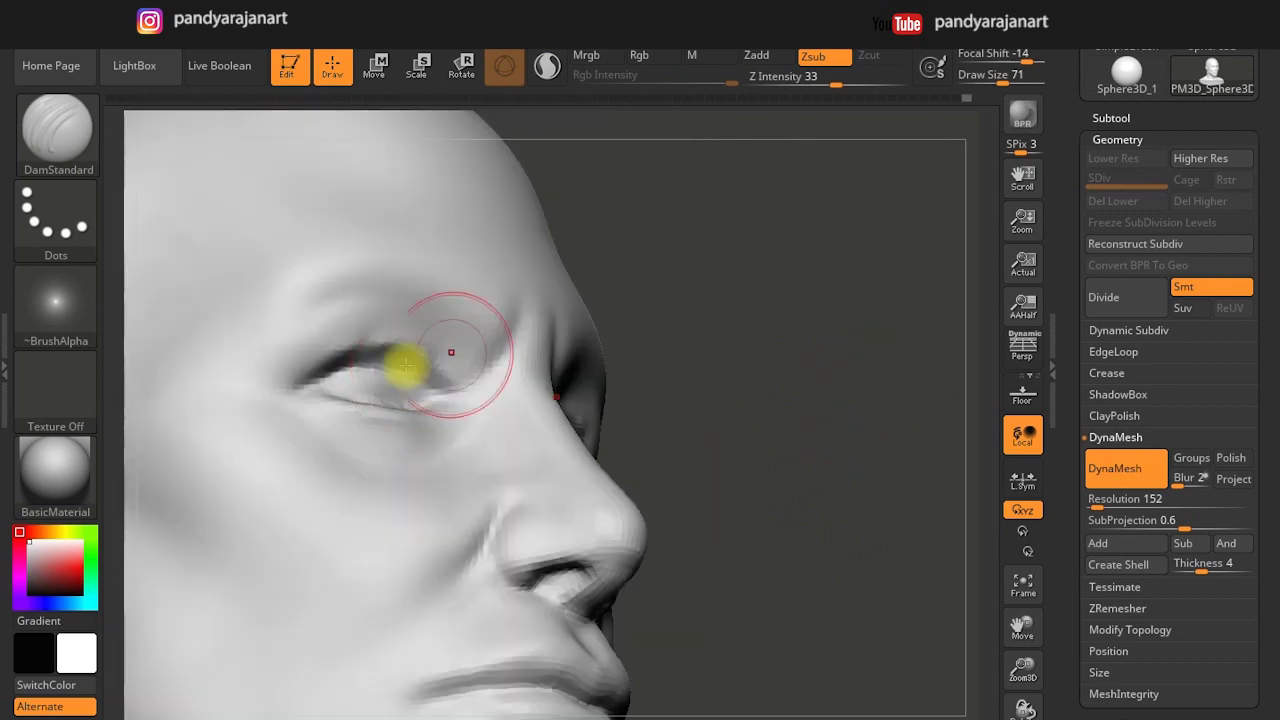
{"action": "mouse_move", "coordinate": [620, 430]}
{"action": "left_mouse_down"}
{"action": "mouse_move", "coordinate": [809, 451]}
{"action": "mouse_move", "coordinate": [466, 405]}
{"action": "left_mouse_up"}
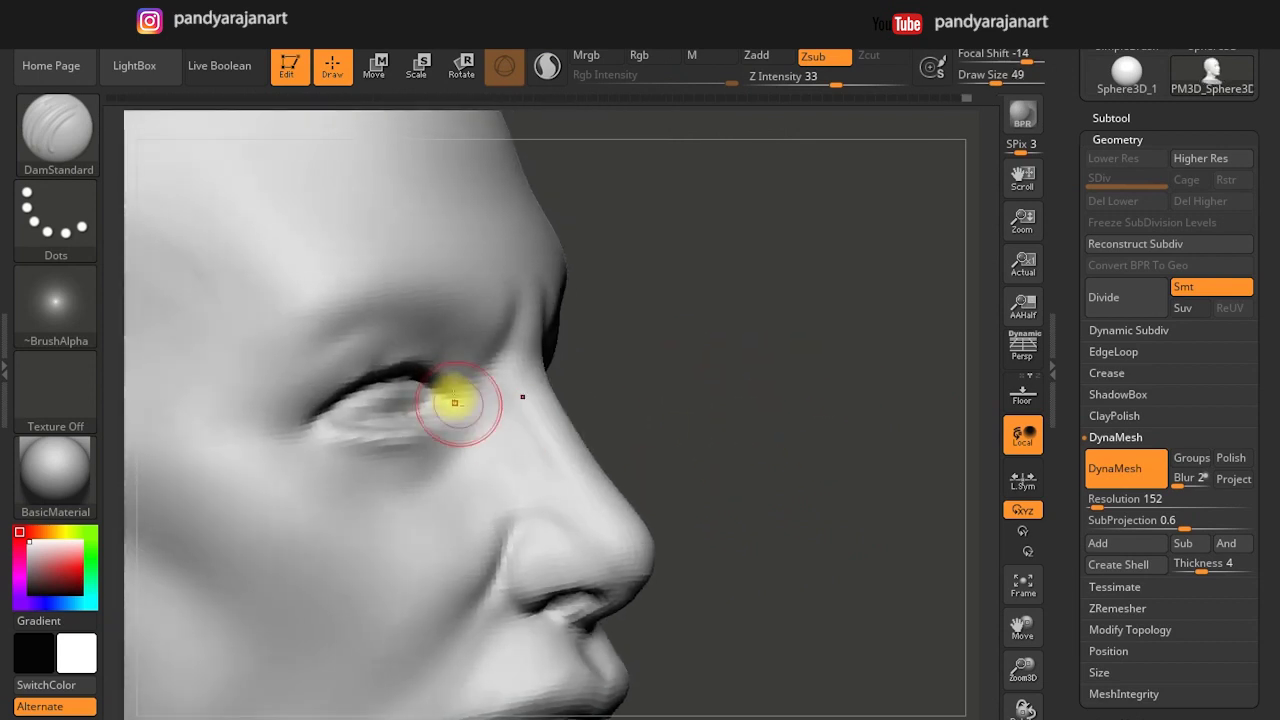
{"action": "mouse_move", "coordinate": [309, 441]}
{"action": "left_mouse_down"}
{"action": "mouse_move", "coordinate": [437, 491]}
{"action": "mouse_move", "coordinate": [487, 412]}
{"action": "mouse_move", "coordinate": [458, 380]}
{"action": "left_mouse_up"}
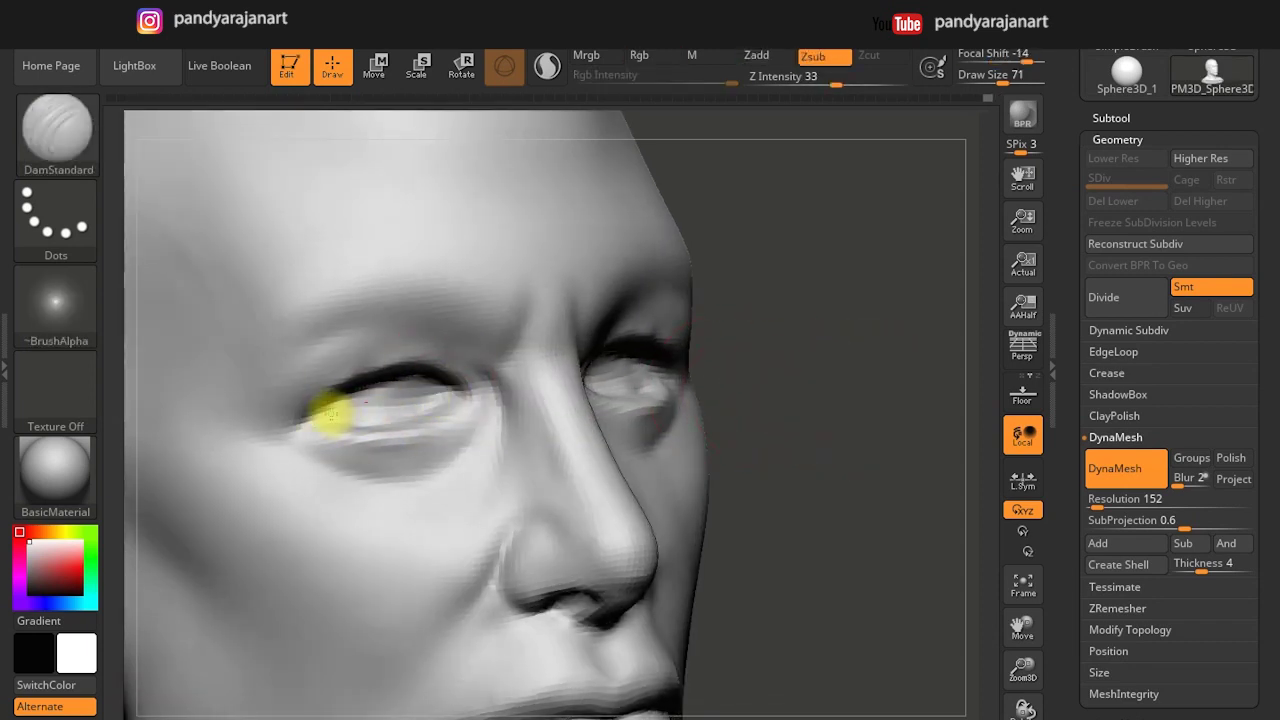
Turn to a slight three-quarter view and build up clay on the forehead with ClayBuildup.
{"action": "left_click_drag", "start_coordinate": [880, 440], "coordinate": [902, 423], "text": "shift"}
{"action": "right_click_drag", "start_coordinate": [592, 280], "coordinate": [552, 409]}
{"action": "key", "text": "b"}
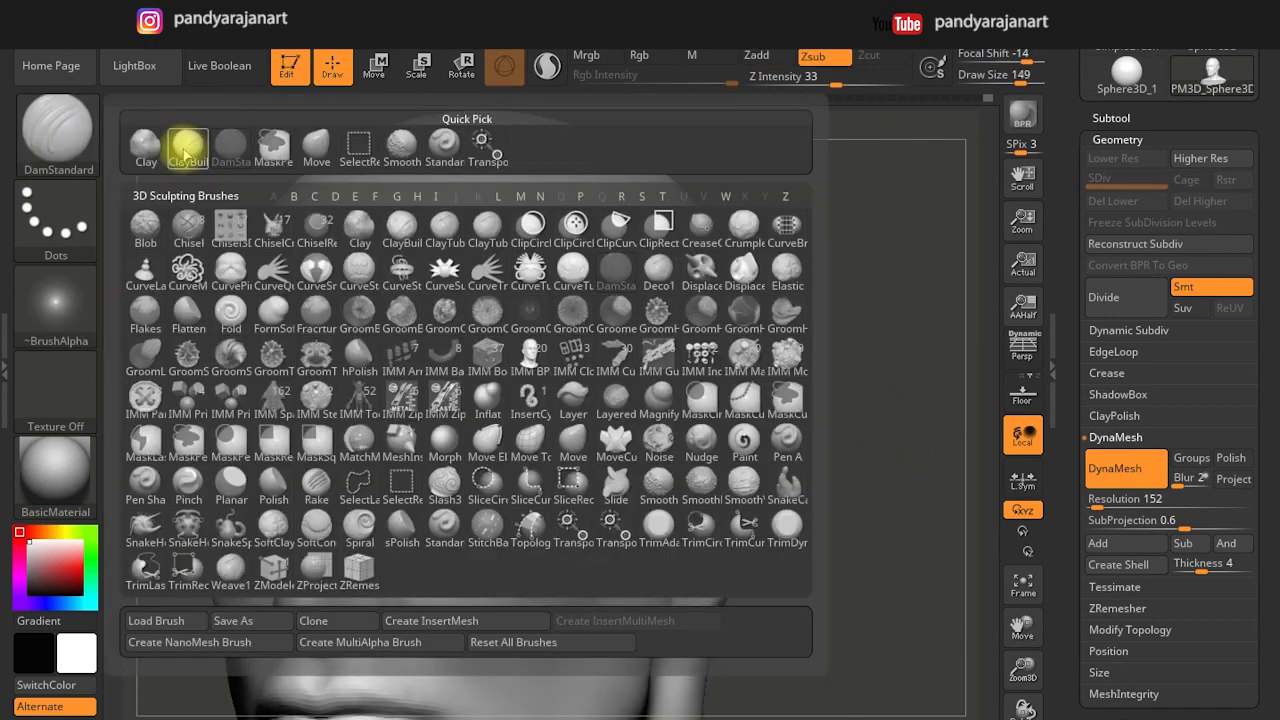
{"action": "left_click", "coordinate": [187, 150]}
{"action": "left_click_drag", "start_coordinate": [552, 337], "coordinate": [523, 251]}
Enlarge the brush and smooth away the forehead strokes.
{"action": "key", "text": "s"}
{"action": "left_click_drag", "start_coordinate": [608, 340], "coordinate": [640, 340]}
{"action": "left_click_drag", "start_coordinate": [580, 300], "coordinate": [517, 263], "text": "shift"}
{"action": "left_click_drag", "start_coordinate": [640, 330], "coordinate": [694, 249], "text": "shift"}
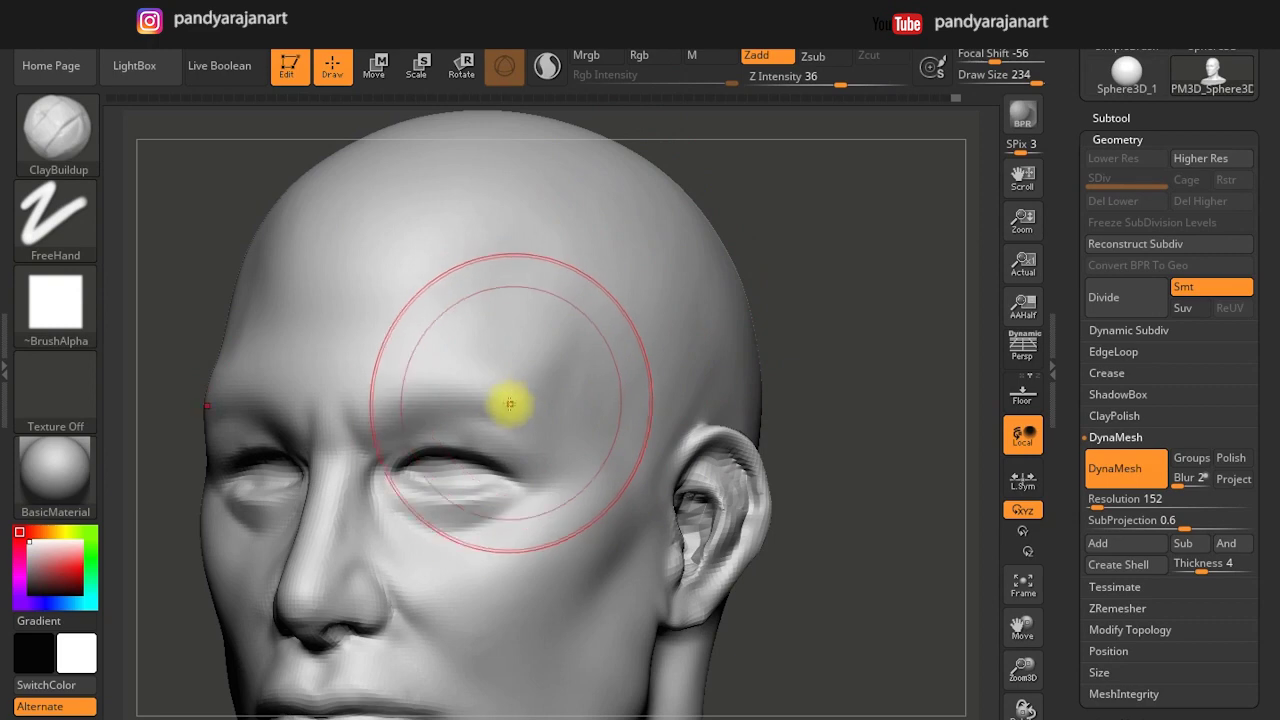
{"action": "right_click_drag", "start_coordinate": [521, 401], "coordinate": [648, 447]}
{"action": "left_click_drag", "start_coordinate": [511, 459], "coordinate": [571, 386], "text": "shift"}
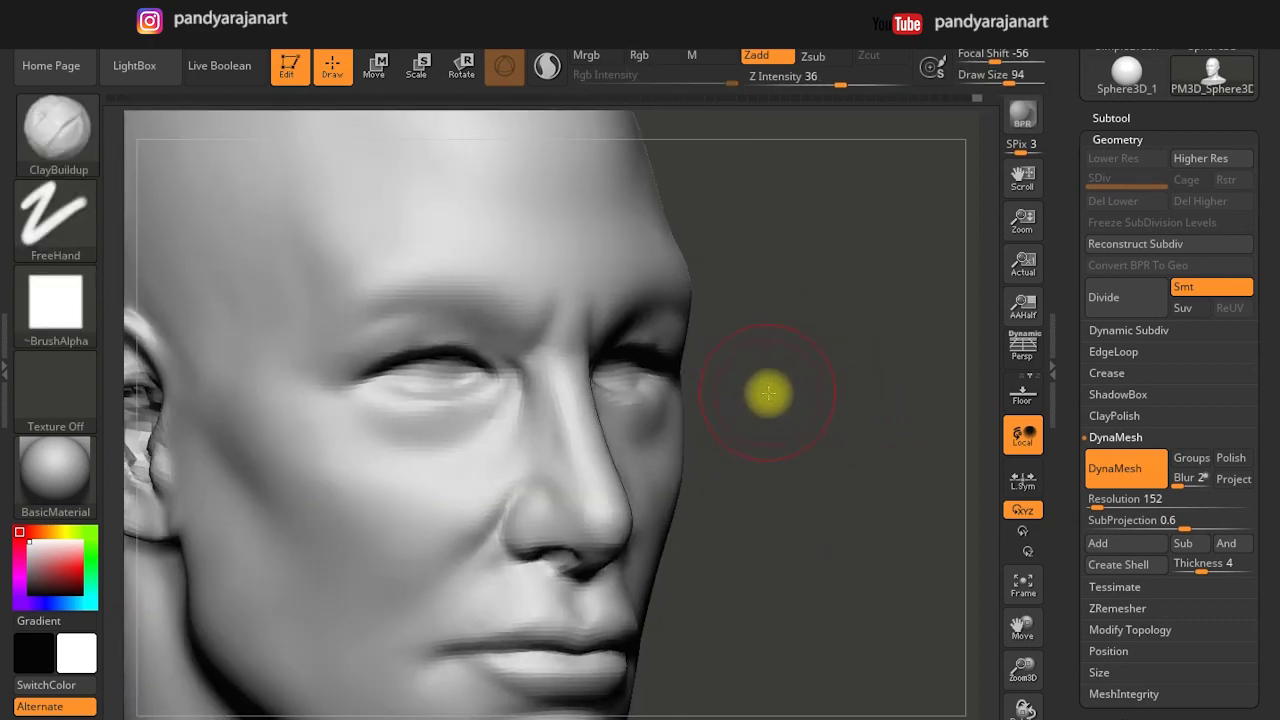
Work the eye area from a near-profile view with the Move and DamStandard brushes.
{"action": "key", "text": "b"}
{"action": "left_click", "coordinate": [320, 160]}
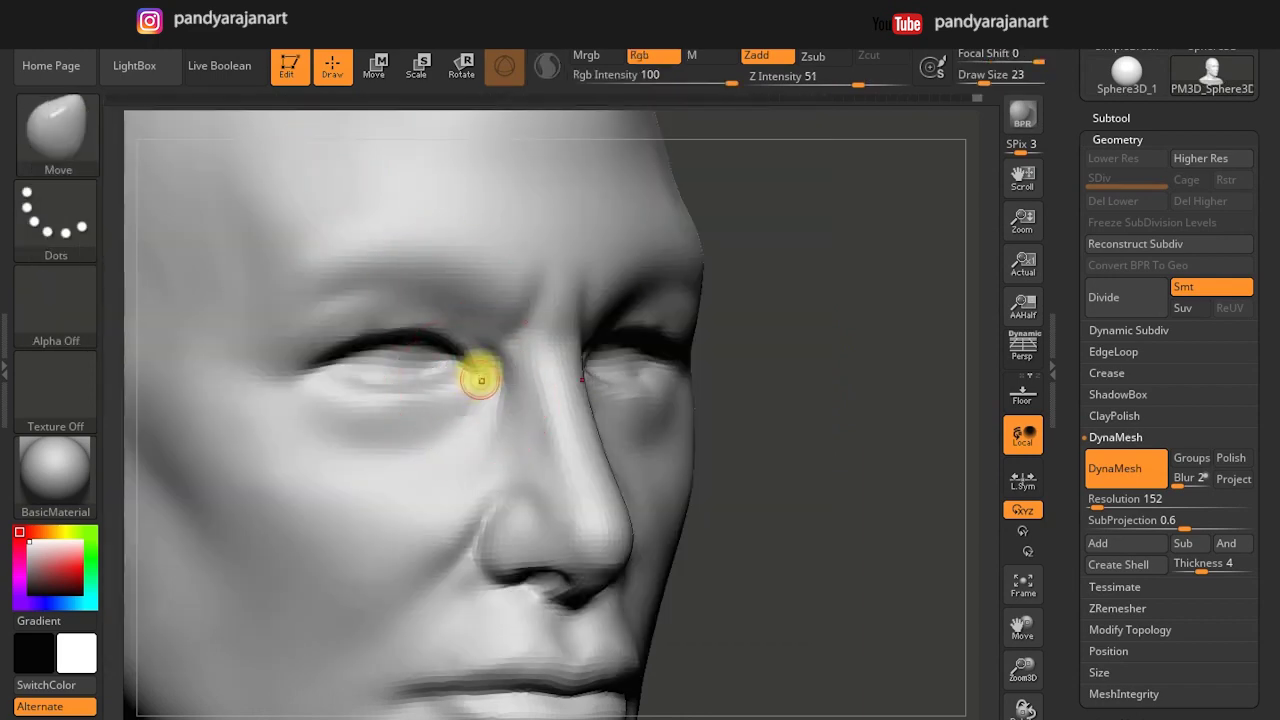
{"action": "mouse_move", "coordinate": [460, 360]}
{"action": "left_mouse_down"}
{"action": "mouse_move", "coordinate": [455, 372]}
{"action": "mouse_move", "coordinate": [700, 423]}
{"action": "mouse_move", "coordinate": [754, 517]}
{"action": "left_mouse_up"}
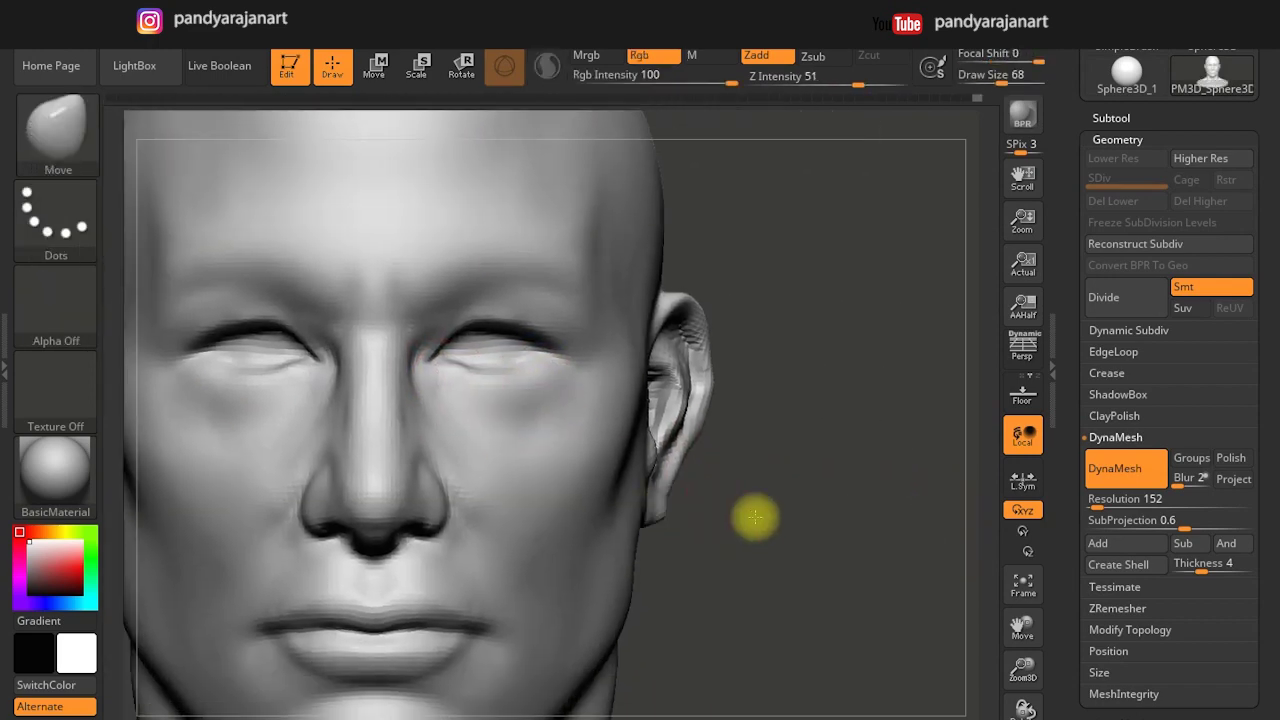
{"action": "key", "text": "b"}
{"action": "key", "text": "d"}
{"action": "key", "text": "s"}
{"action": "key", "text": "bracketright"}
{"action": "key", "text": "bracketright"}
{"action": "key", "text": "bracketright"}
{"action": "mouse_move", "coordinate": [413, 377]}
{"action": "left_mouse_down", "text": "alt"}
{"action": "mouse_move", "coordinate": [843, 503]}
{"action": "mouse_move", "coordinate": [786, 371]}
{"action": "mouse_move", "coordinate": [697, 411]}
{"action": "left_mouse_up", "text": "alt"}
Push the neck and jawline into shape with the Move brush and smooth them.
{"action": "key", "text": "b"}
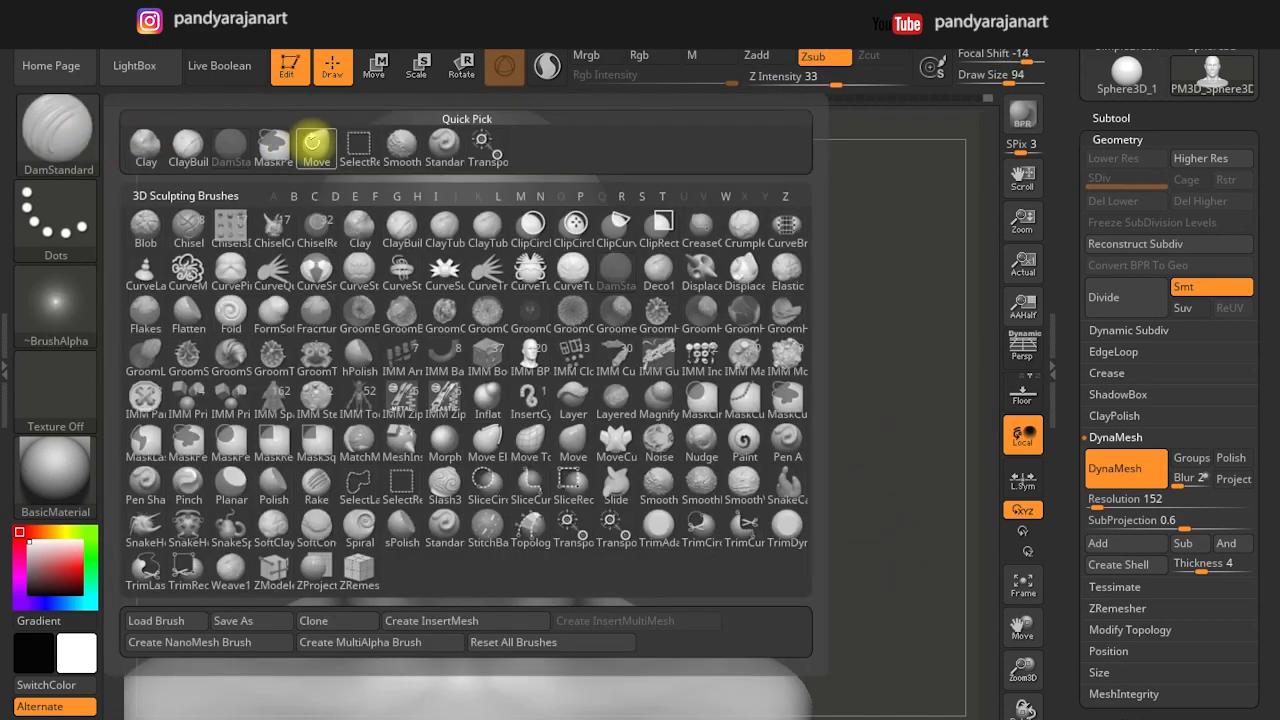
{"action": "left_click", "coordinate": [313, 143]}
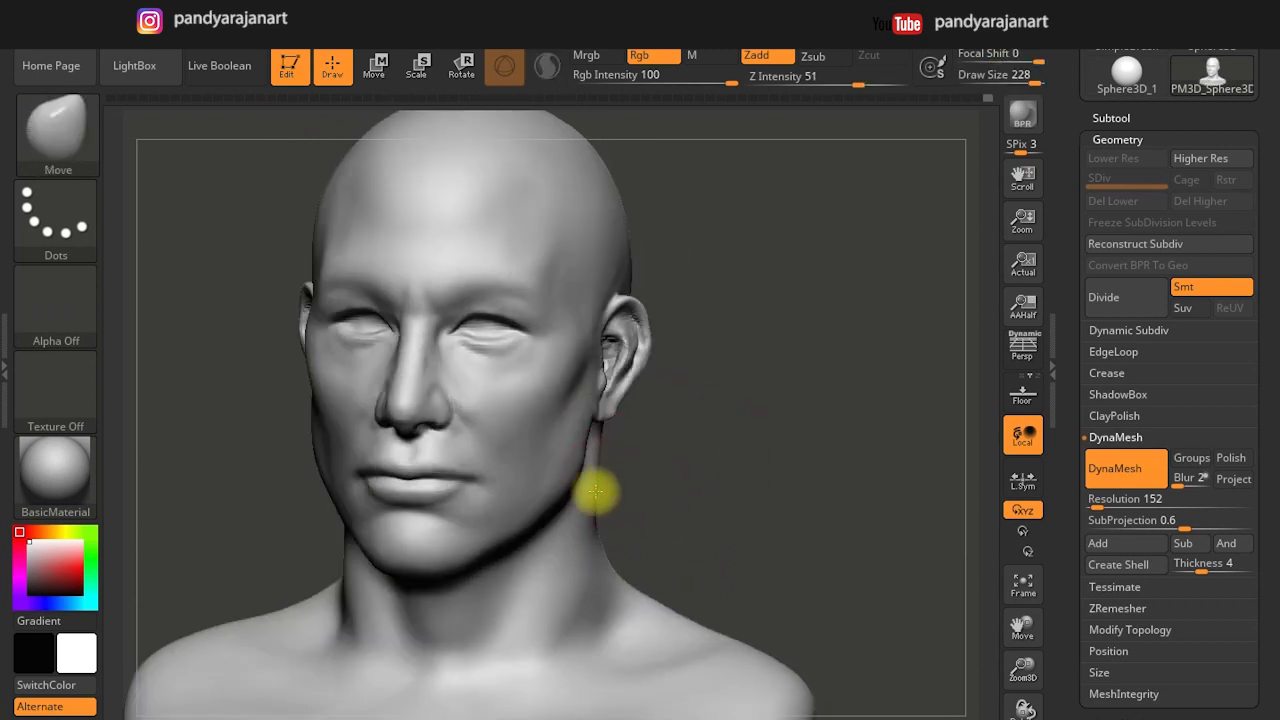
{"action": "mouse_move", "coordinate": [717, 459]}
{"action": "left_mouse_down"}
{"action": "mouse_move", "coordinate": [559, 403]}
{"action": "mouse_move", "coordinate": [543, 509]}
{"action": "left_mouse_up"}
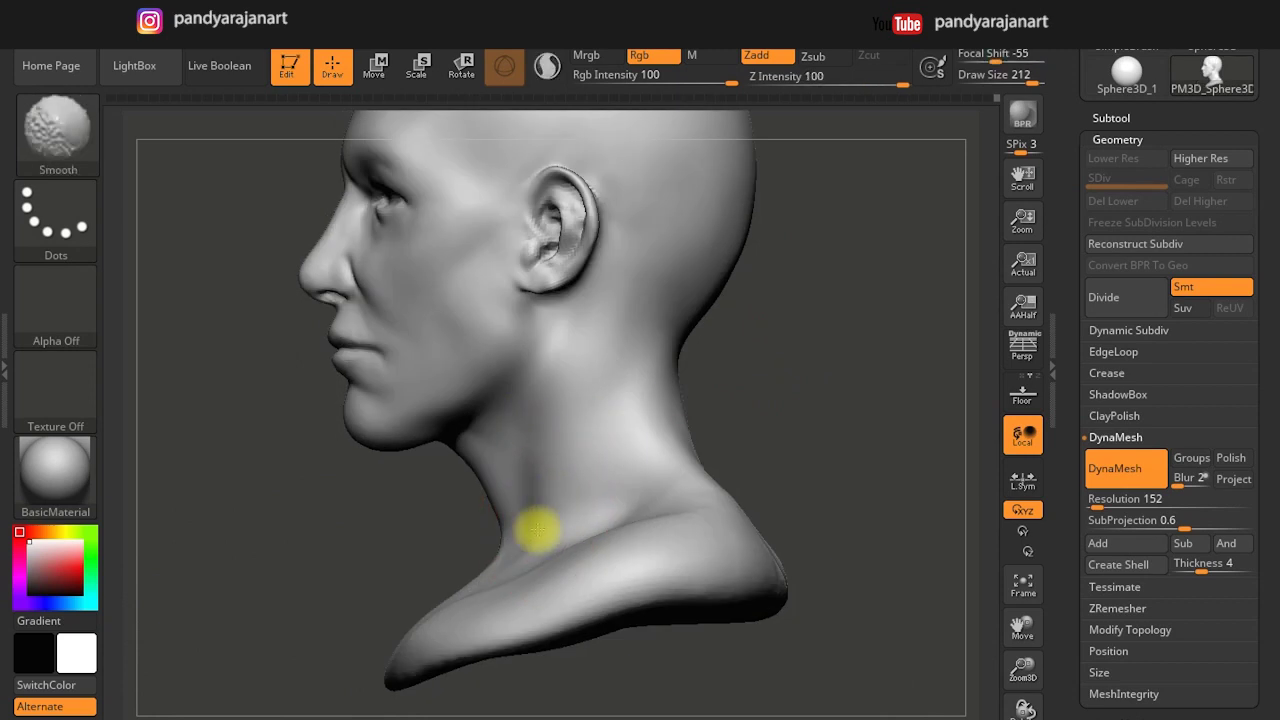
{"action": "left_click_drag", "start_coordinate": [344, 577], "coordinate": [491, 543]}
{"action": "left_click_drag", "start_coordinate": [343, 589], "coordinate": [580, 420]}
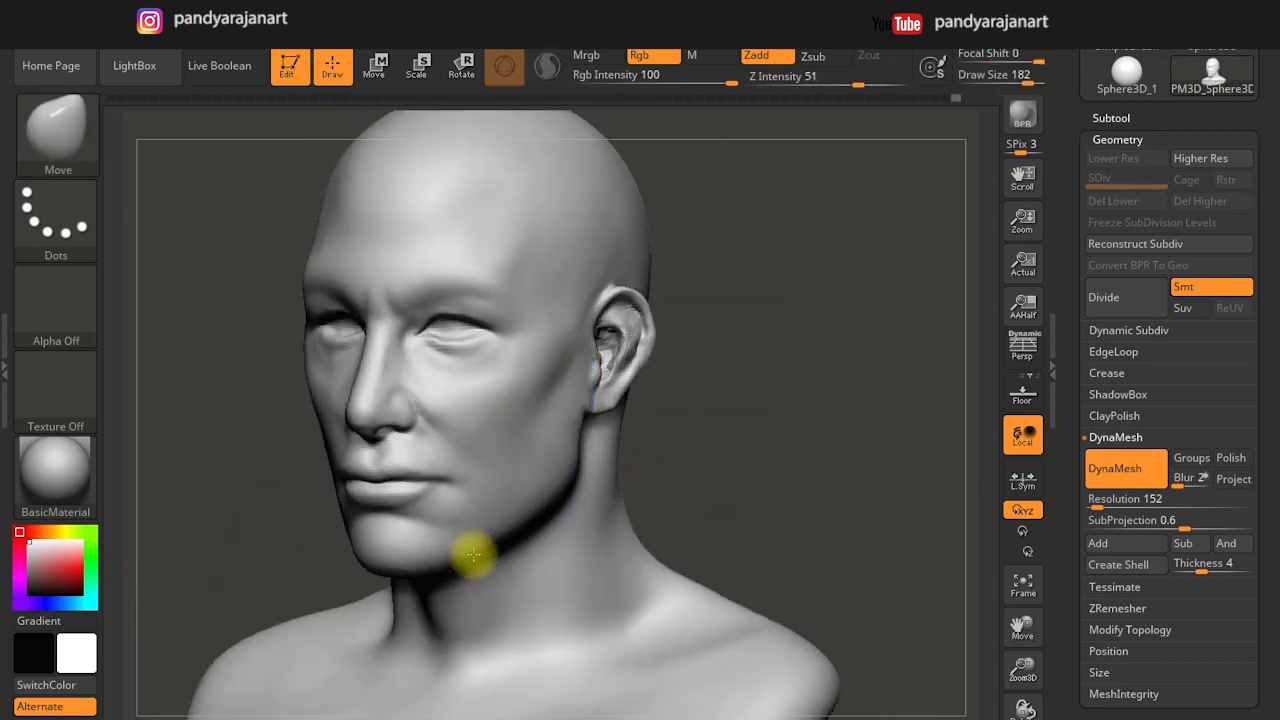
{"action": "left_click_drag", "start_coordinate": [517, 527], "coordinate": [519, 258], "text": "shift"}
{"action": "left_click", "coordinate": [1111, 118]}
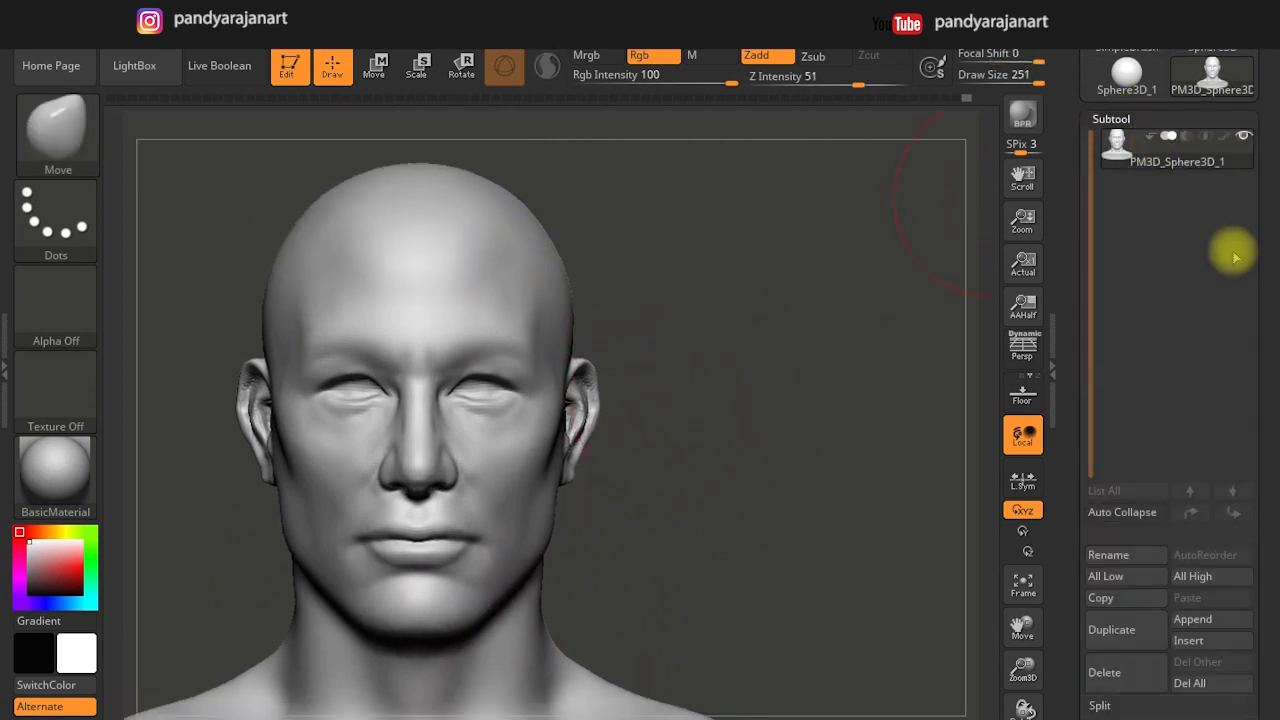
Insert a Sphere3D subtool, shrink it to eyeball size and seat it in the left eye socket.
{"action": "scroll", "coordinate": [1214, 300], "scroll_direction": "down", "scroll_amount": 5}
{"action": "left_click", "coordinate": [1188, 412]}
{"action": "left_click", "coordinate": [514, 386]}
{"action": "key", "text": "w"}
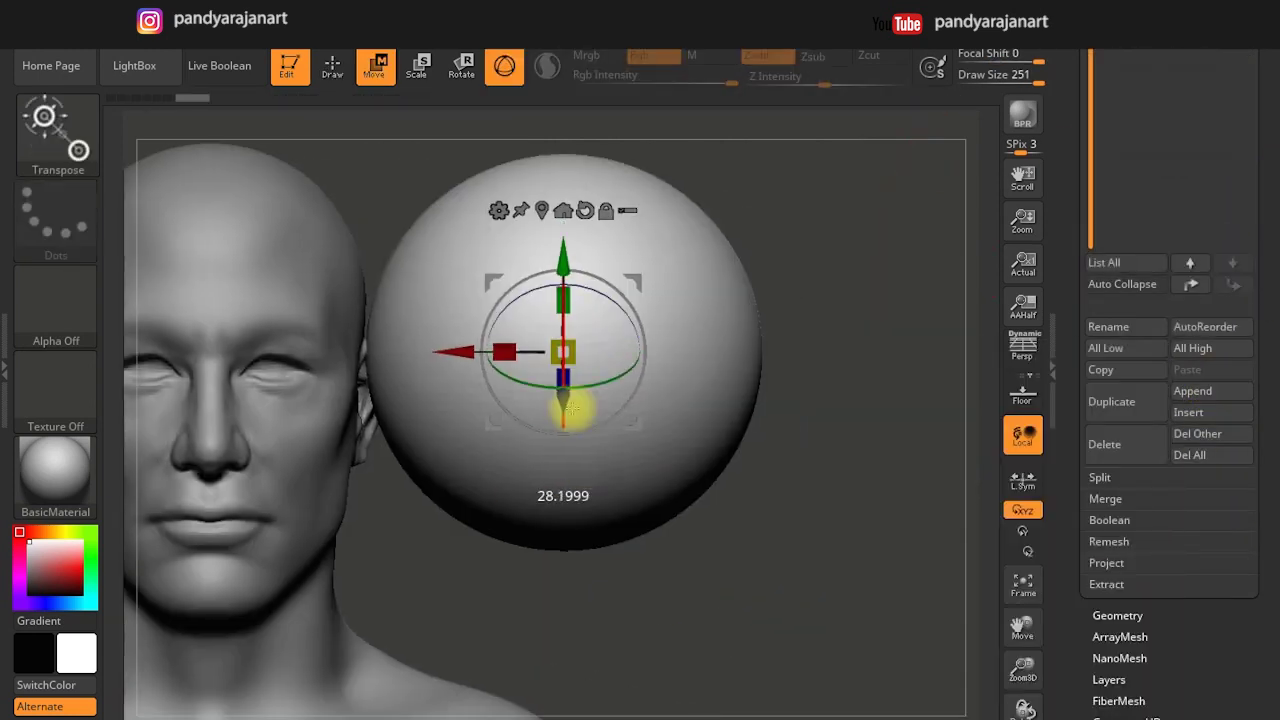
{"action": "mouse_move", "coordinate": [571, 400]}
{"action": "left_mouse_down"}
{"action": "mouse_move", "coordinate": [586, 463]}
{"action": "mouse_move", "coordinate": [527, 515]}
{"action": "mouse_move", "coordinate": [606, 343]}
{"action": "mouse_move", "coordinate": [329, 371]}
{"action": "left_mouse_up"}
{"action": "left_click_drag", "start_coordinate": [560, 450], "coordinate": [791, 449]}
{"action": "left_click_drag", "start_coordinate": [457, 384], "coordinate": [276, 378]}
{"action": "mouse_move", "coordinate": [381, 492]}
{"action": "left_mouse_down"}
{"action": "mouse_move", "coordinate": [389, 500]}
{"action": "mouse_move", "coordinate": [406, 391]}
{"action": "mouse_move", "coordinate": [654, 491]}
{"action": "mouse_move", "coordinate": [262, 398]}
{"action": "left_mouse_up"}
{"action": "left_click_drag", "start_coordinate": [366, 520], "coordinate": [366, 517]}
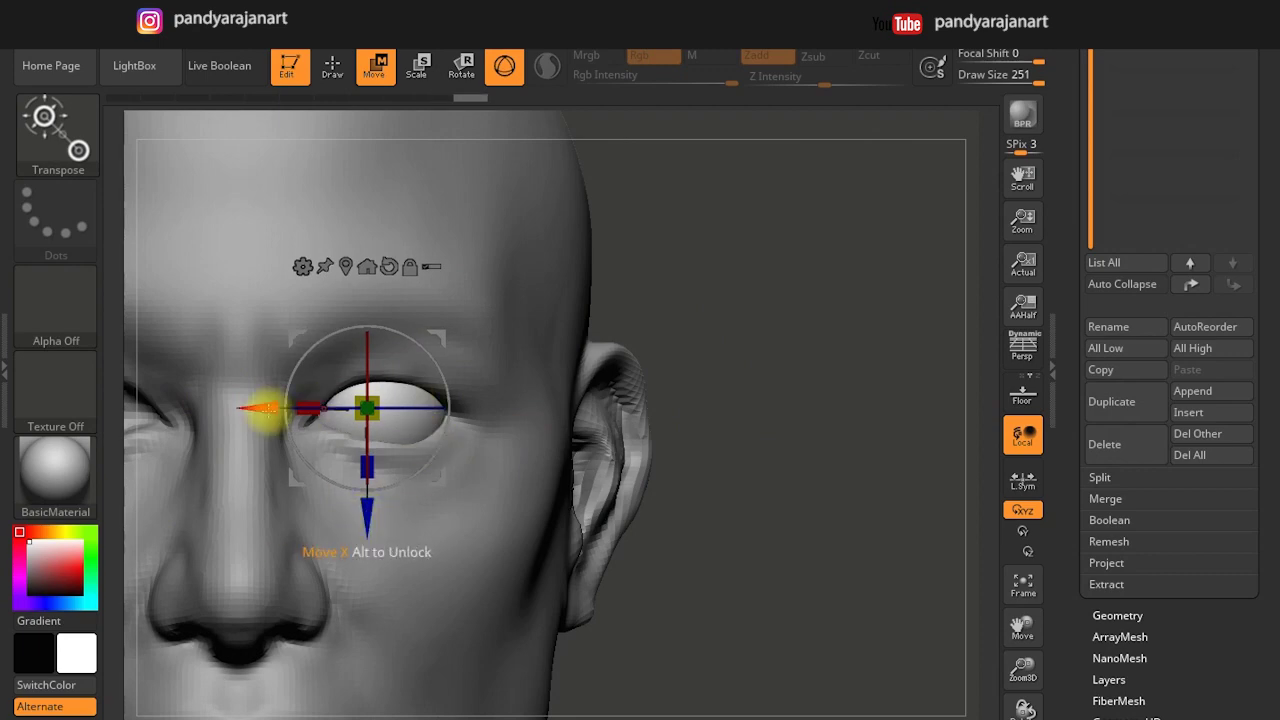
{"action": "mouse_move", "coordinate": [265, 408]}
{"action": "left_mouse_down"}
{"action": "mouse_move", "coordinate": [709, 437]}
{"action": "mouse_move", "coordinate": [734, 386]}
{"action": "mouse_move", "coordinate": [674, 423]}
{"action": "left_mouse_up"}
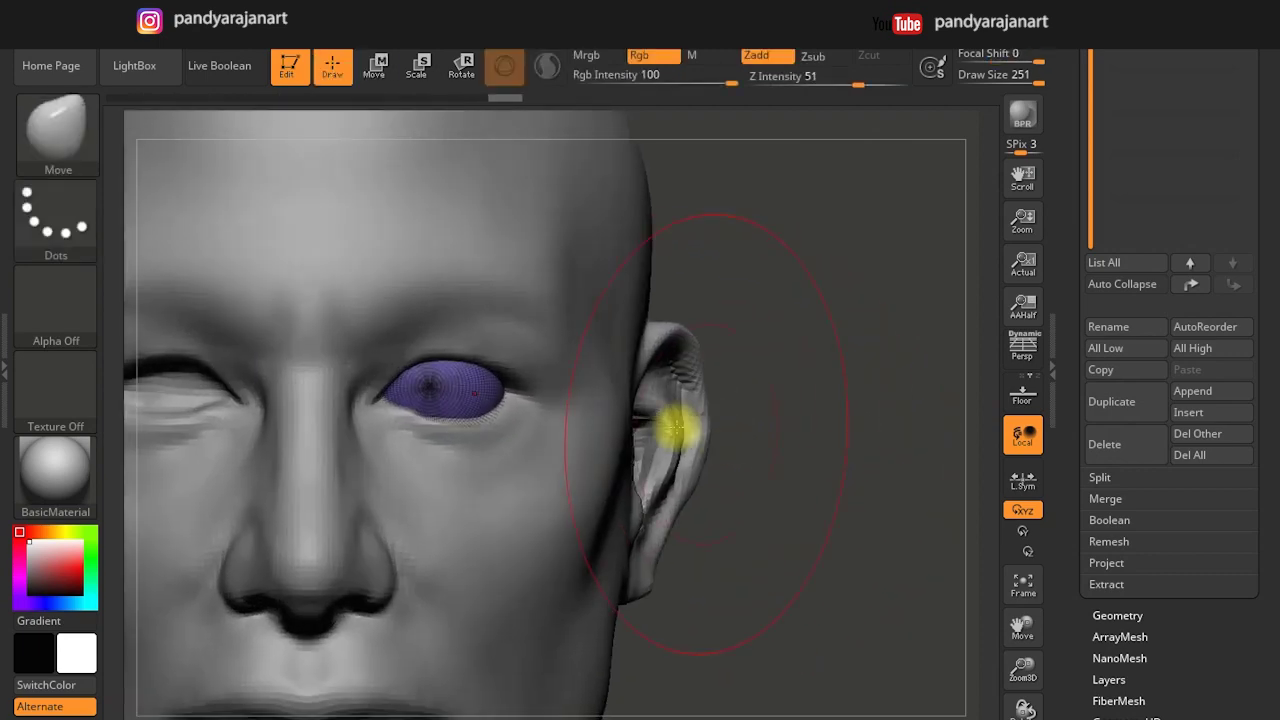
{"action": "left_click_drag", "start_coordinate": [326, 388], "coordinate": [338, 388]}
Reselect the head subtool and enlarge the brush to fit the lids around the eyeball.
{"action": "key", "text": "q"}
{"action": "left_click_drag", "start_coordinate": [703, 408], "coordinate": [757, 434]}
{"action": "left_click", "coordinate": [420, 429], "text": "alt"}
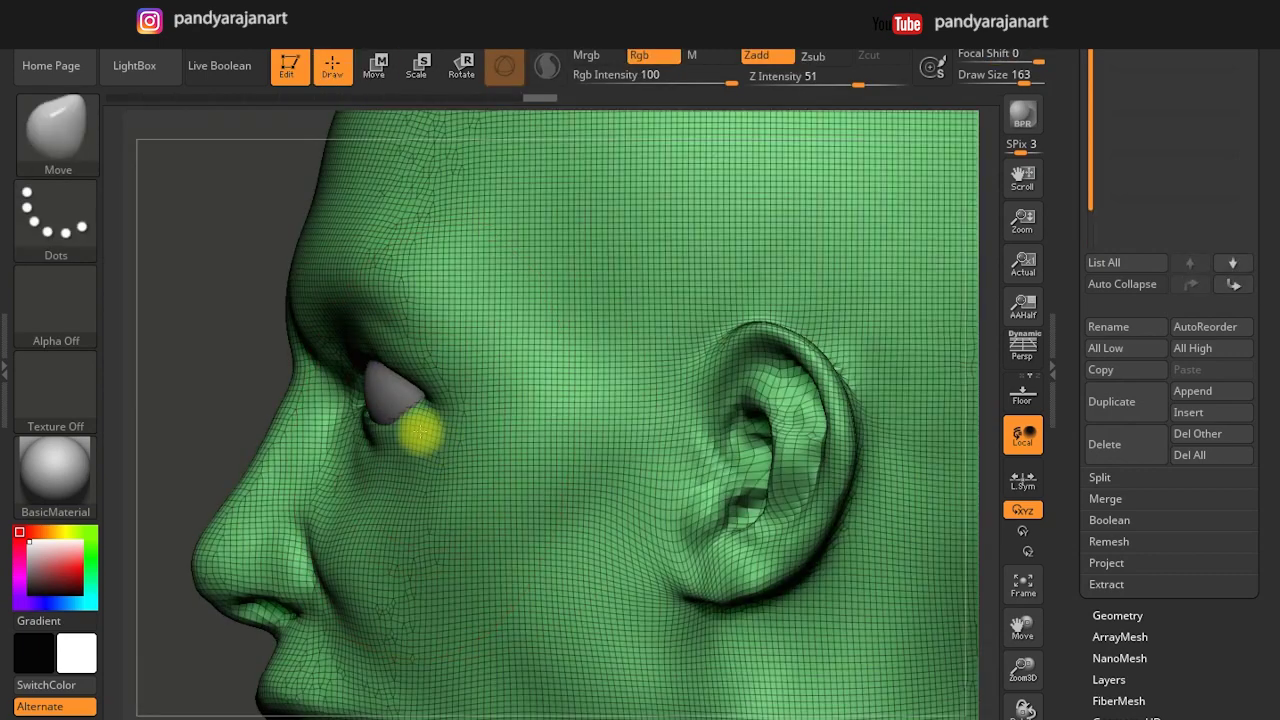
{"action": "key", "text": "]"}
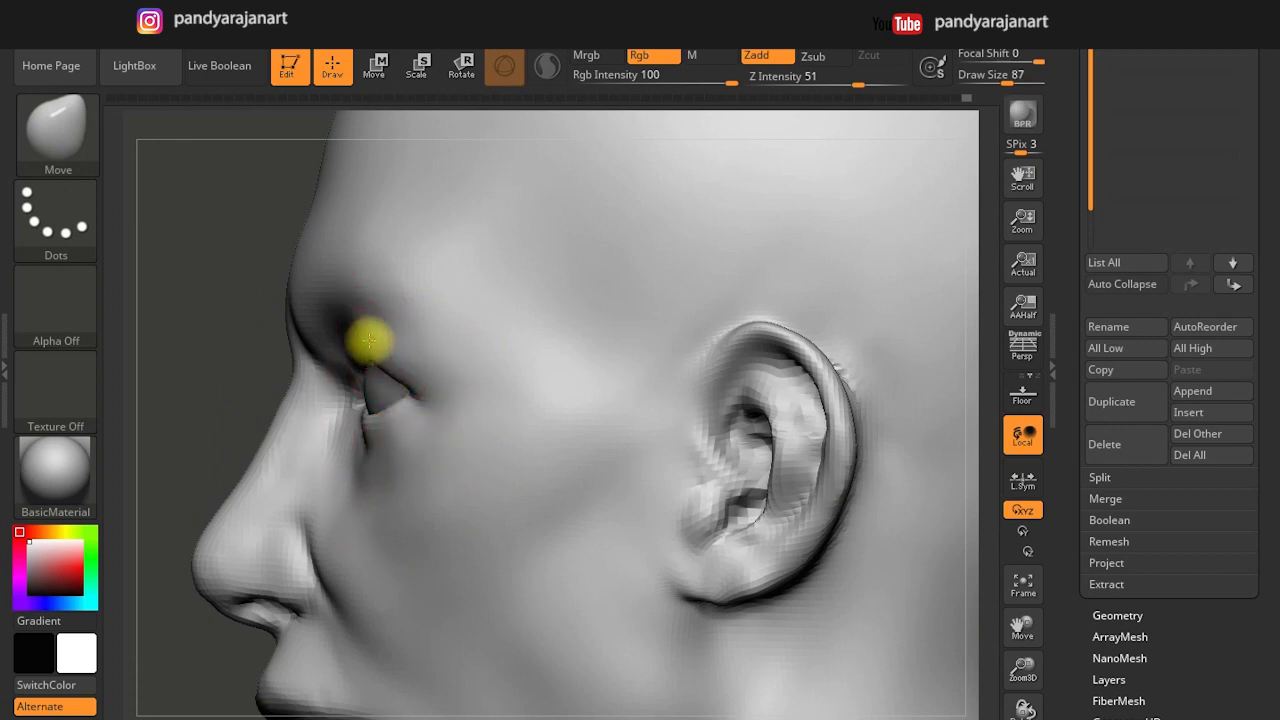
{"action": "key", "text": "]"}
{"action": "key", "text": "]"}
{"action": "key", "text": "]"}
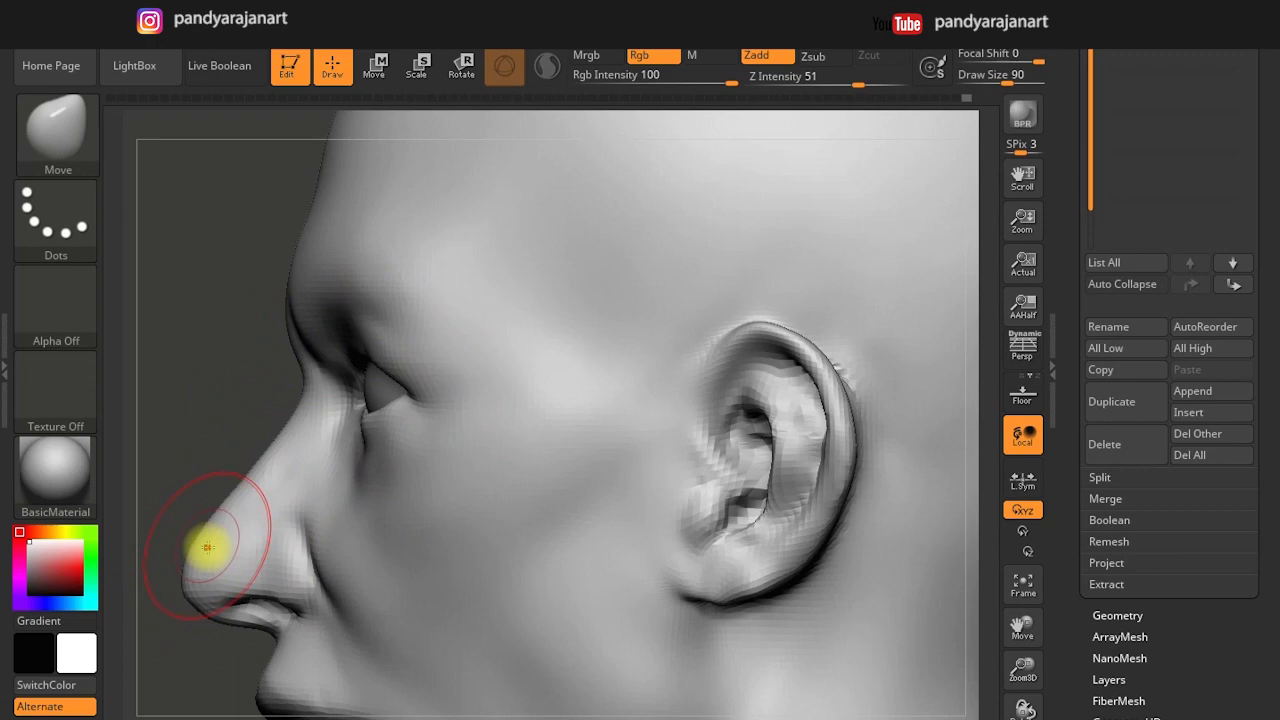
{"action": "key", "text": "]"}
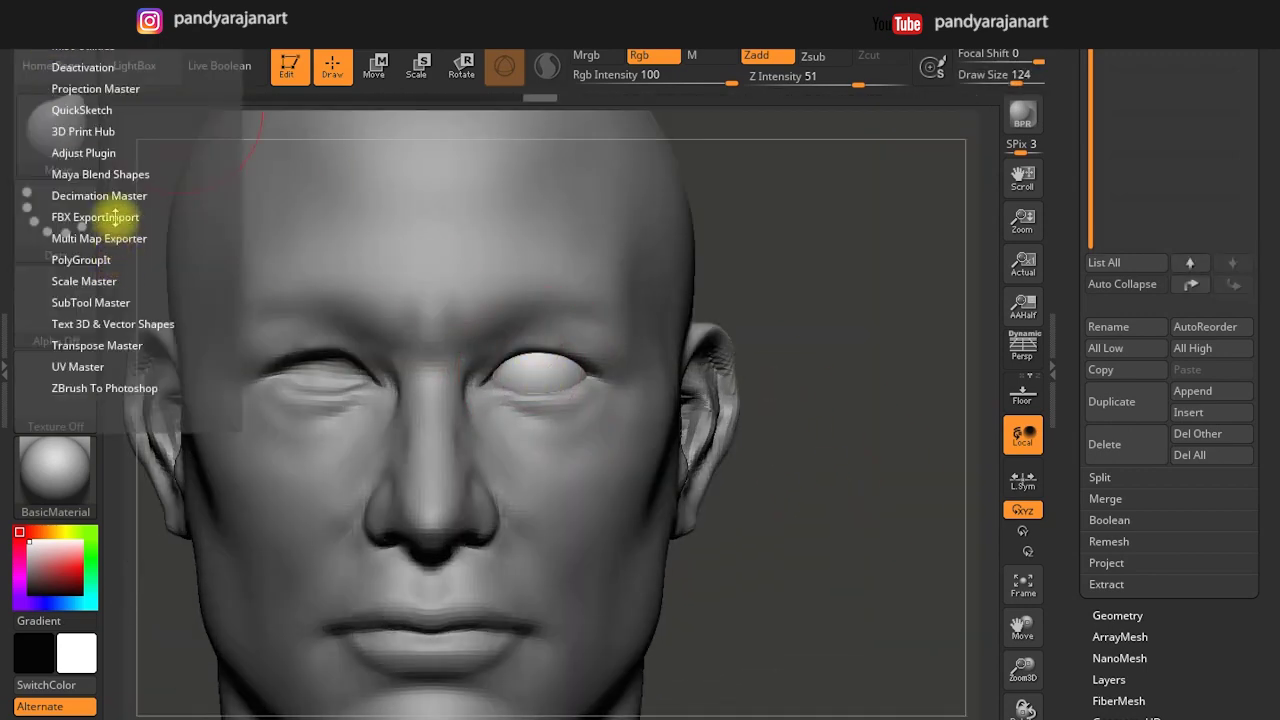
Merge the visible subtools with SubTool Master and hide the merged copy.
{"action": "left_click", "coordinate": [128, 302]}
{"action": "left_click", "coordinate": [103, 406]}
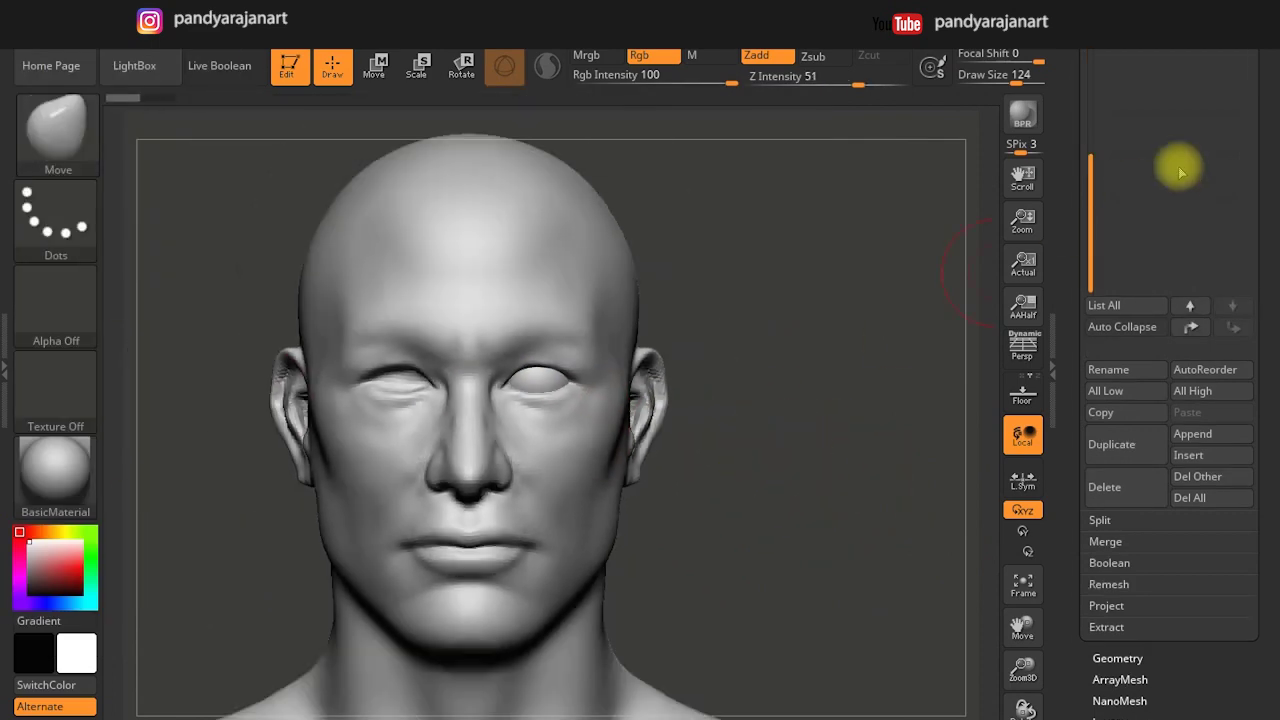
{"action": "left_click_drag", "start_coordinate": [1180, 172], "coordinate": [1171, 363]}
{"action": "left_click_drag", "start_coordinate": [1086, 500], "coordinate": [1223, 443]}
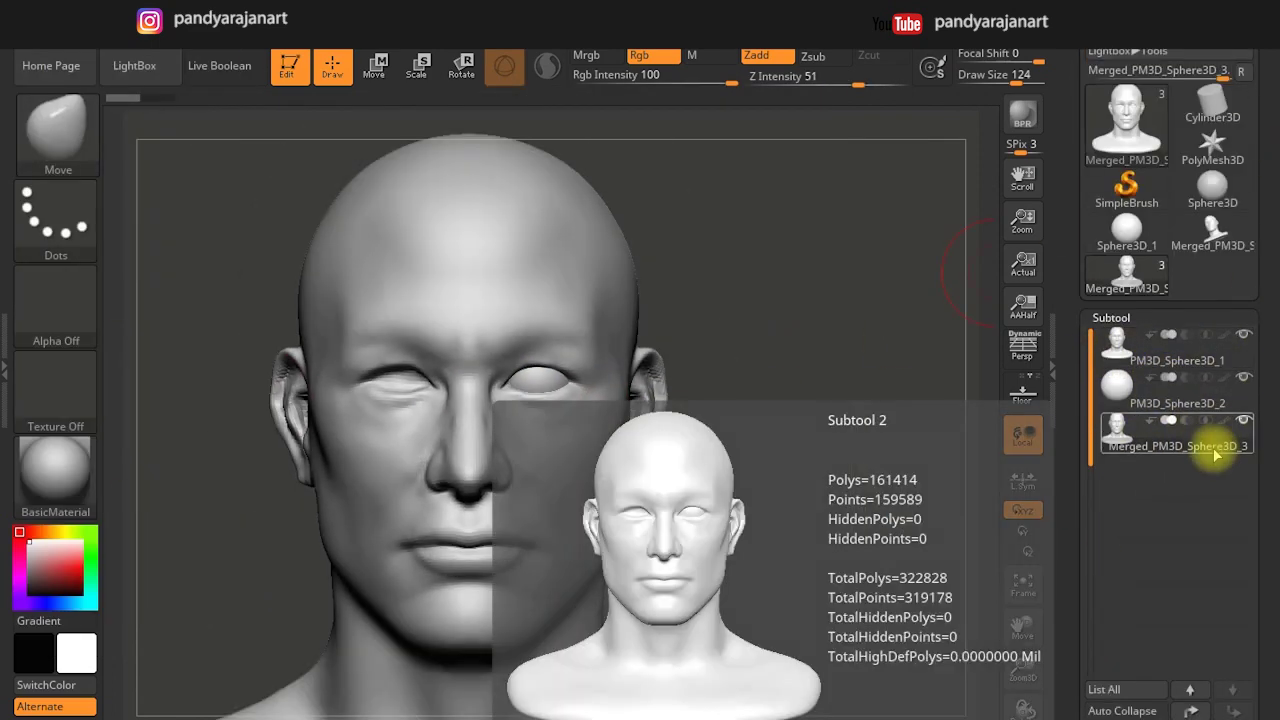
{"action": "left_click", "coordinate": [1243, 348]}
{"action": "left_click", "coordinate": [85, 406]}
{"action": "key", "text": "Escape"}
Mirror the eyeball across the X axis and delete the leftover merged subtool.
{"action": "left_click", "coordinate": [150, 385]}
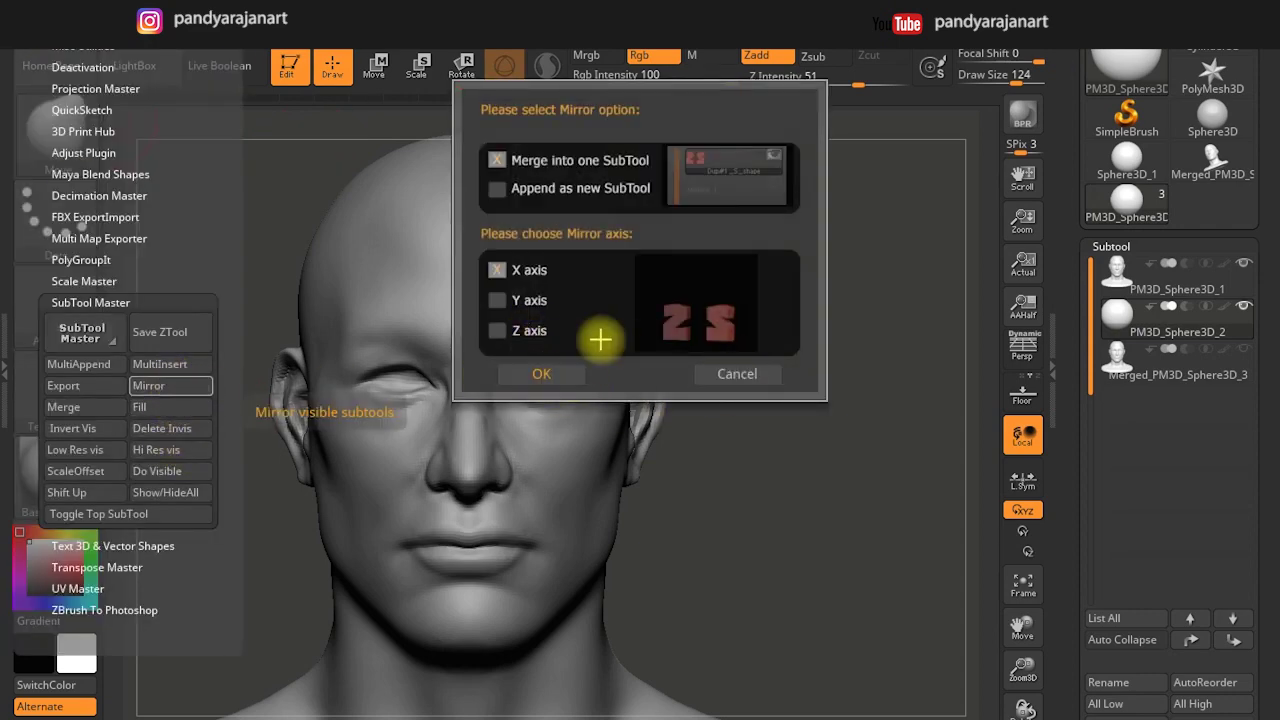
{"action": "left_click", "coordinate": [566, 377]}
{"action": "scroll", "coordinate": [1180, 400], "scroll_direction": "down", "scroll_amount": 5}
{"action": "left_click", "coordinate": [1110, 543]}
{"action": "left_click", "coordinate": [1063, 596]}
{"action": "key", "text": "f"}
{"action": "key", "text": "shift+f"}
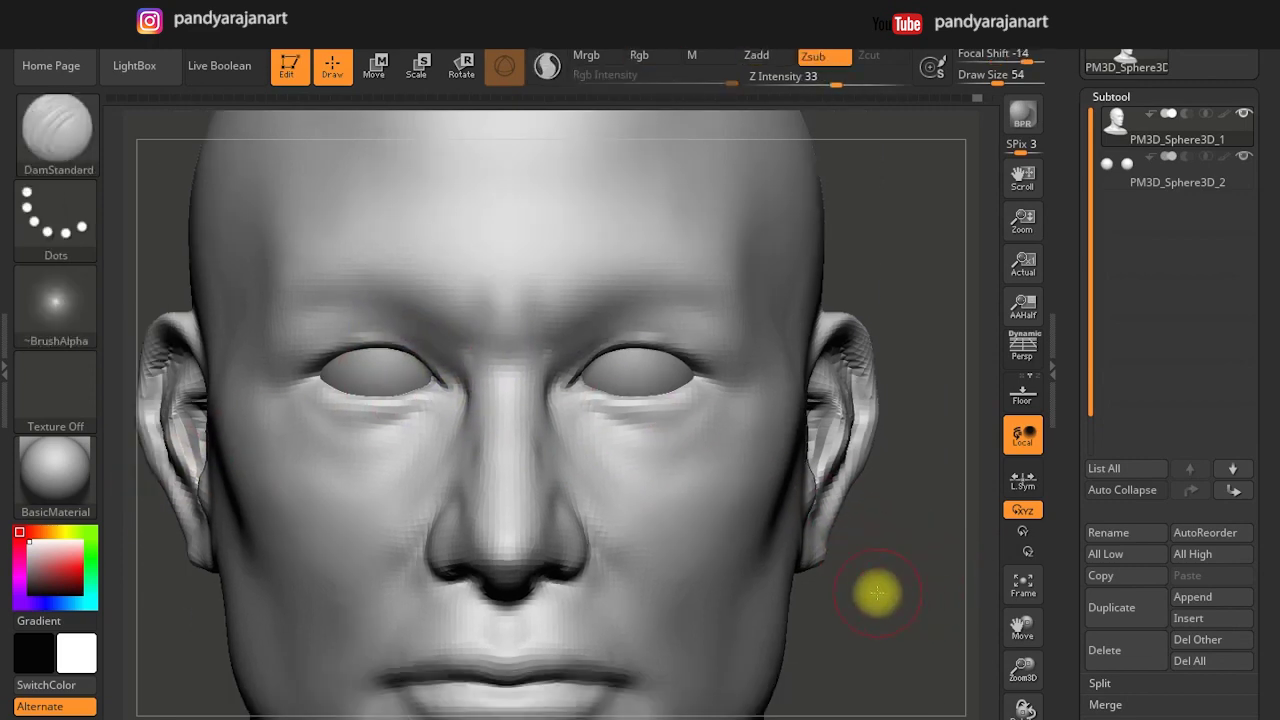
Add ClayBuildup strokes under the eye and across the cheek, smoothing them into soft forms.
{"action": "left_click_drag", "start_coordinate": [874, 591], "coordinate": [854, 466]}
{"action": "key", "text": "b"}
{"action": "left_click", "coordinate": [206, 147]}
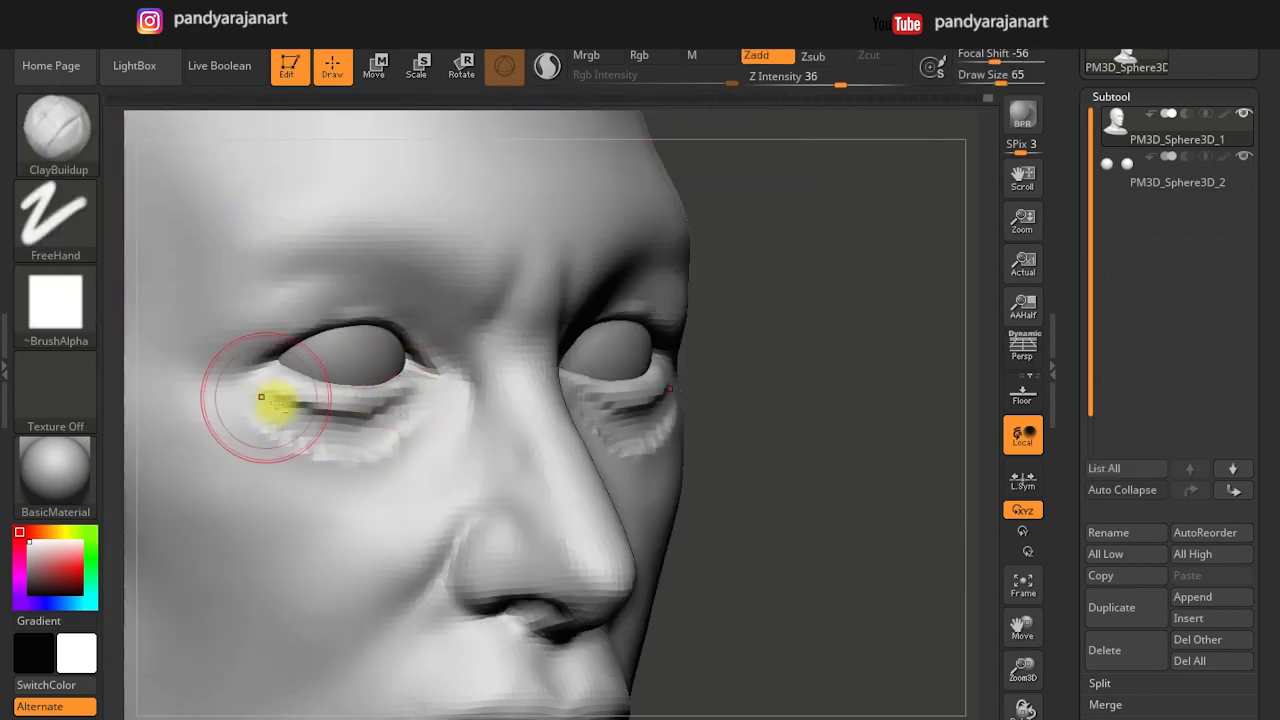
{"action": "key", "text": "bracketright"}
{"action": "key", "text": "bracketright"}
{"action": "key", "text": "bracketright"}
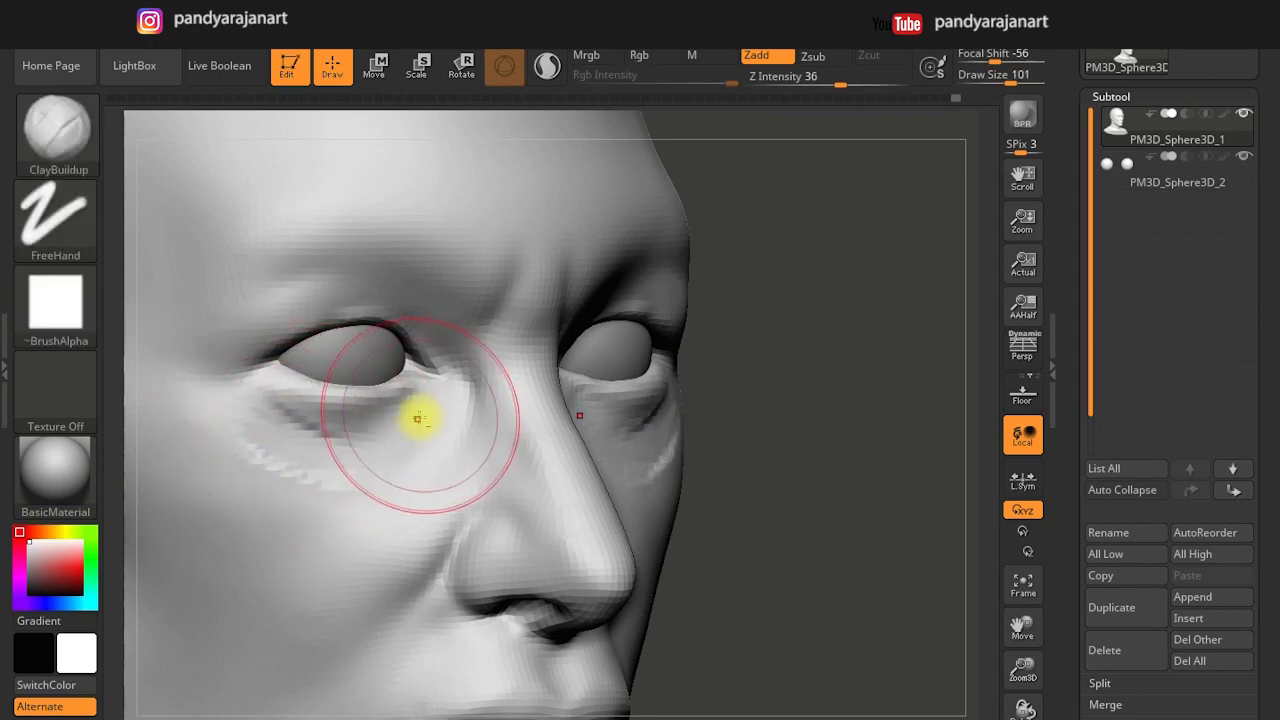
{"action": "left_click_drag", "start_coordinate": [322, 452], "coordinate": [243, 452], "text": "shift"}
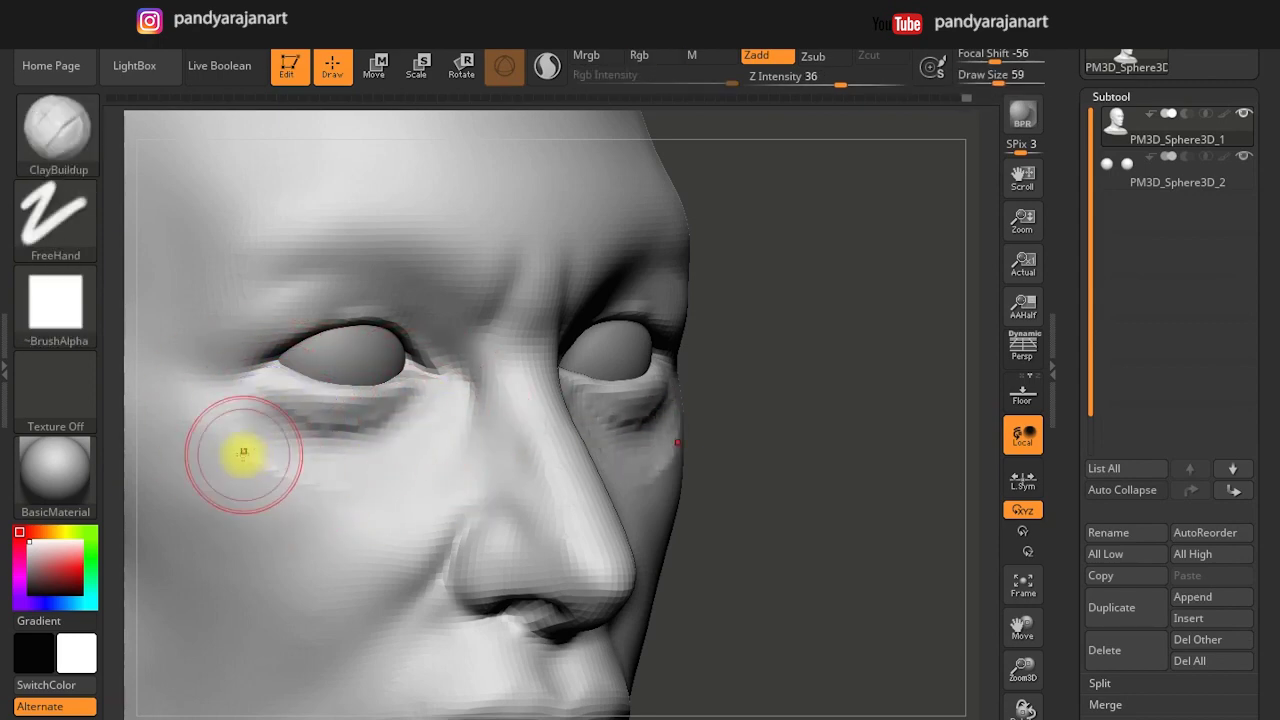
{"action": "right_click_drag", "start_coordinate": [290, 528], "coordinate": [380, 343]}
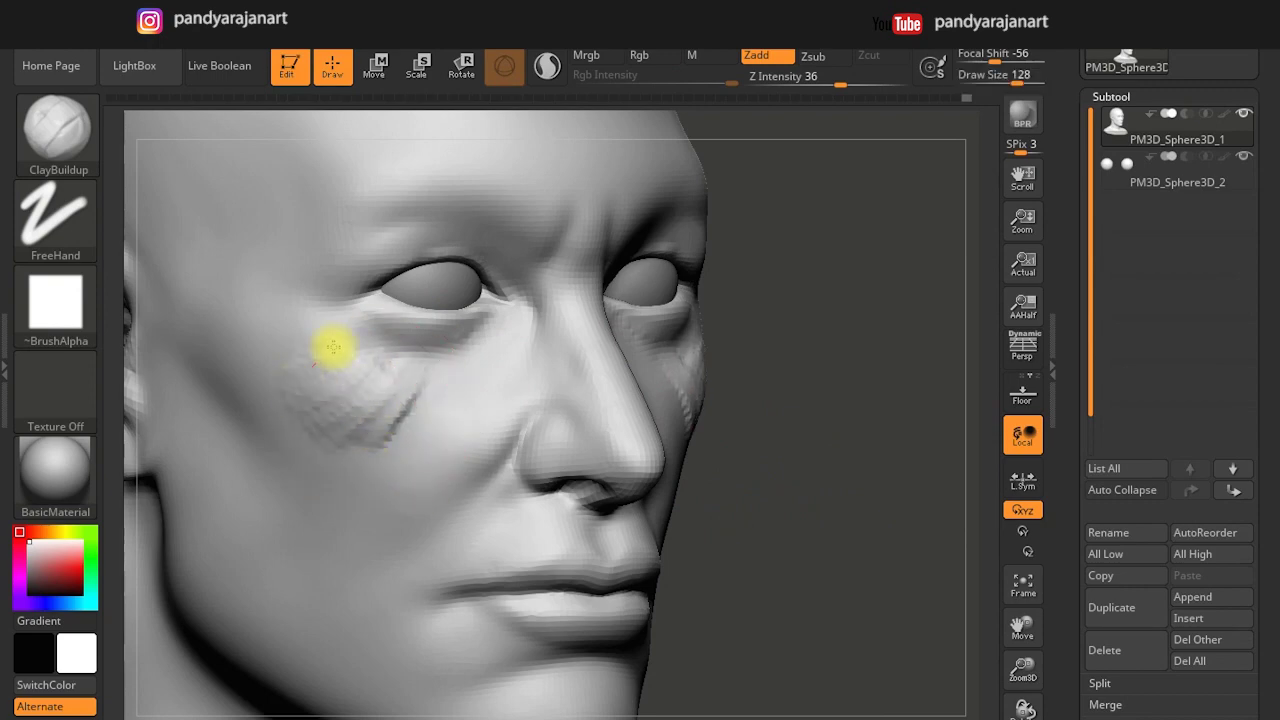
{"action": "left_click_drag", "start_coordinate": [345, 420], "coordinate": [300, 449], "text": "shift"}
{"action": "mouse_move", "coordinate": [200, 560]}
{"action": "left_mouse_down"}
{"action": "mouse_move", "coordinate": [186, 463]}
{"action": "mouse_move", "coordinate": [229, 541]}
{"action": "left_mouse_up"}
{"action": "mouse_move", "coordinate": [277, 309]}
{"action": "left_mouse_down"}
{"action": "mouse_move", "coordinate": [334, 428]}
{"action": "mouse_move", "coordinate": [363, 457]}
{"action": "left_mouse_up"}
{"action": "right_click_drag", "start_coordinate": [363, 457], "coordinate": [508, 300]}
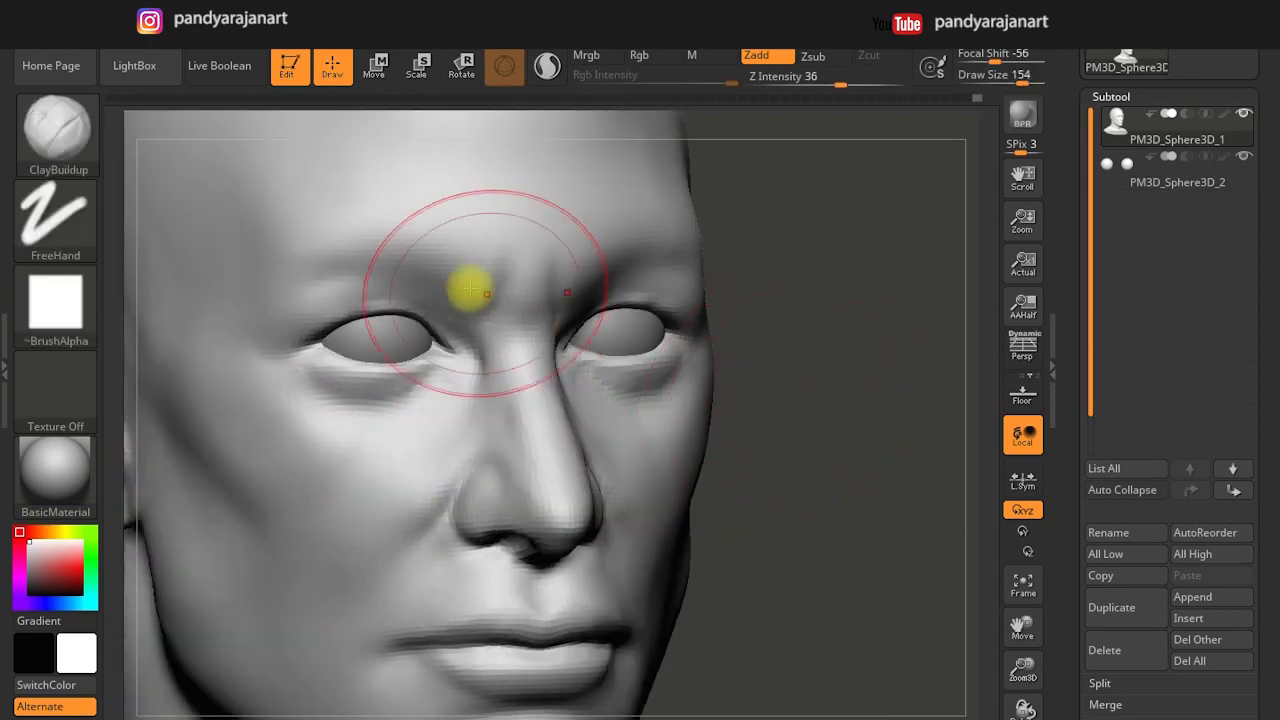
{"action": "key", "text": "bracketleft"}
{"action": "key", "text": "bracketleft"}
{"action": "key", "text": "bracketleft"}
Undo the trial cheek clay strokes, then carve eyelid creases with DamStandard and smooth the cheek.
{"action": "key", "text": "bracketright"}
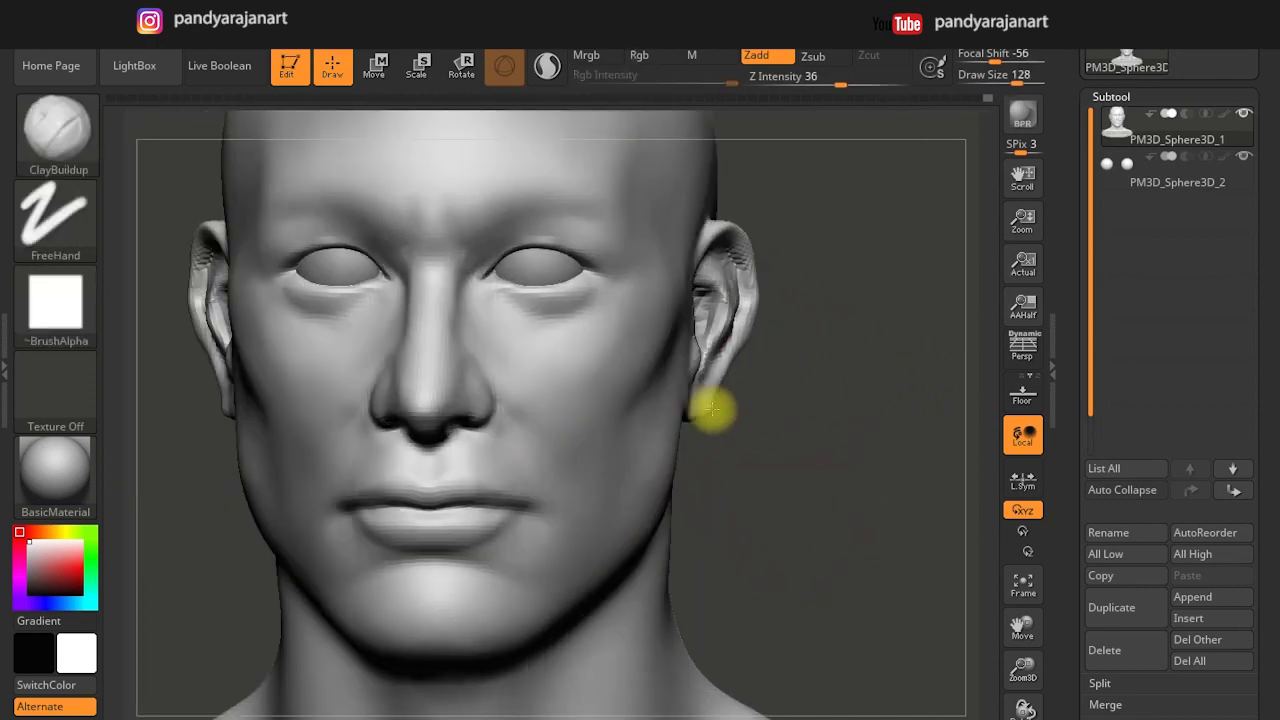
{"action": "mouse_move", "coordinate": [711, 410]}
{"action": "left_mouse_down"}
{"action": "mouse_move", "coordinate": [531, 420]}
{"action": "mouse_move", "coordinate": [690, 378]}
{"action": "left_mouse_up"}
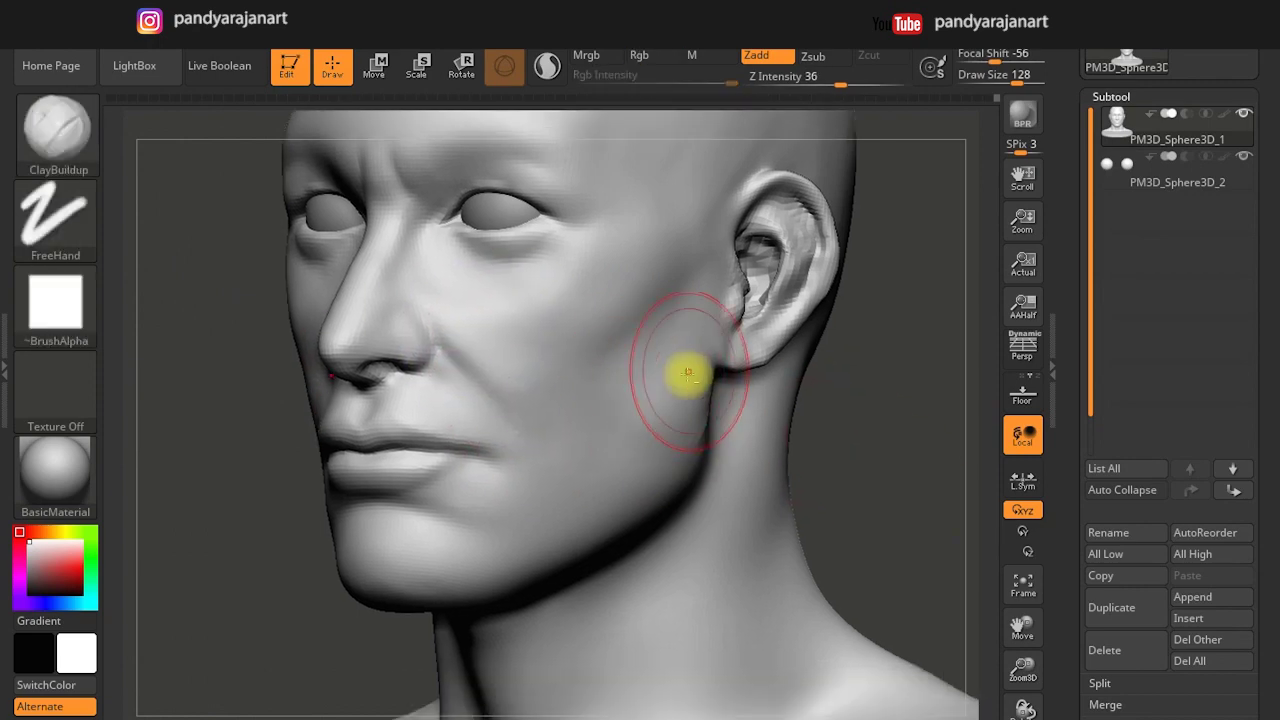
{"action": "mouse_move", "coordinate": [686, 463]}
{"action": "left_mouse_down", "text": "shift"}
{"action": "mouse_move", "coordinate": [677, 417]}
{"action": "mouse_move", "coordinate": [620, 432]}
{"action": "left_mouse_up", "text": "shift"}
{"action": "key", "text": "ctrl+z"}
{"action": "key", "text": "b"}
{"action": "key", "text": "d"}
{"action": "key", "text": "s"}
{"action": "key", "text": "s"}
{"action": "left_click_drag", "start_coordinate": [729, 449], "coordinate": [677, 508]}
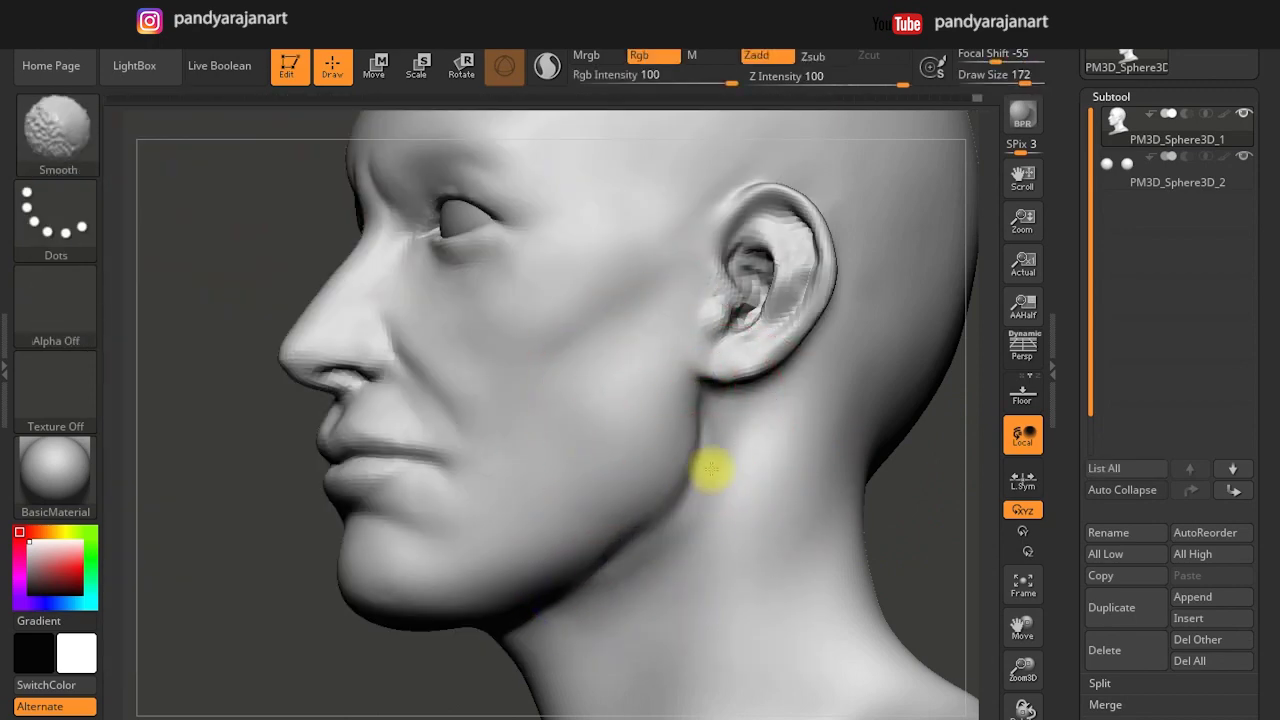
{"action": "right_click_drag", "start_coordinate": [749, 480], "coordinate": [688, 535], "text": "shift"}
Deepen the crease beside the nose with the Move brush in front view.
{"action": "key", "text": "b"}
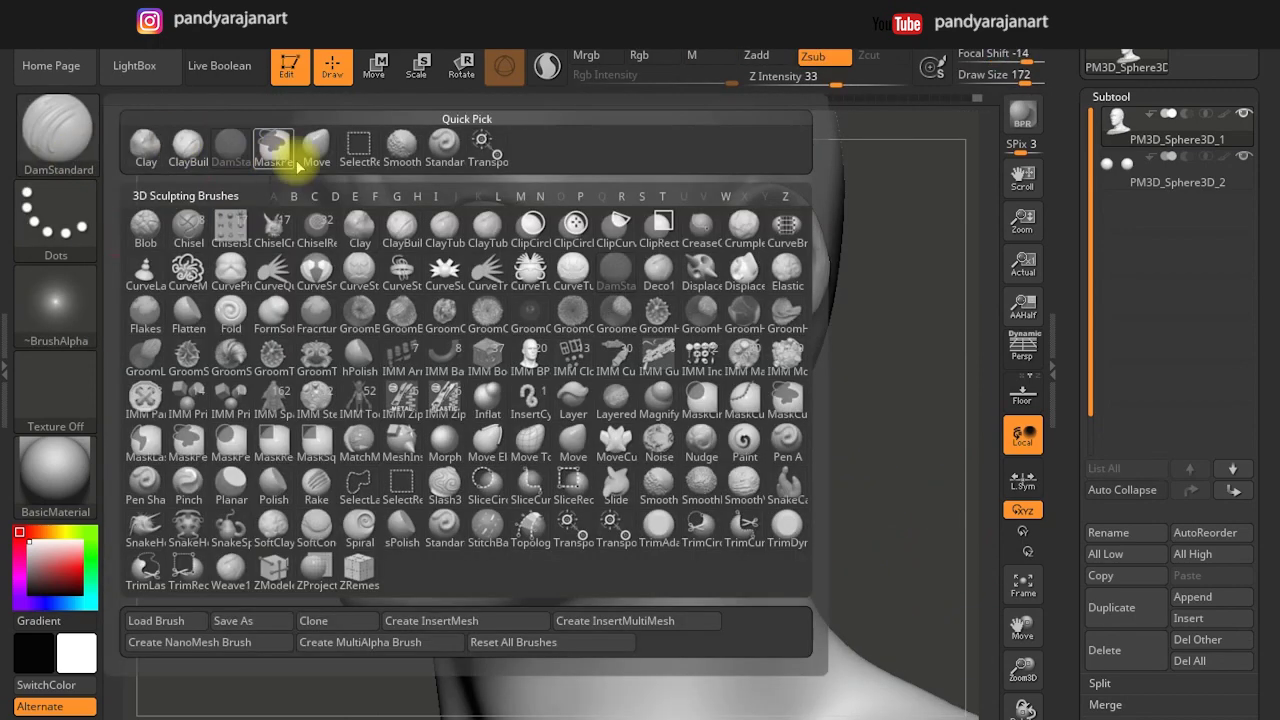
{"action": "left_click", "coordinate": [297, 155]}
{"action": "right_click_drag", "start_coordinate": [687, 483], "coordinate": [680, 468], "text": "shift"}
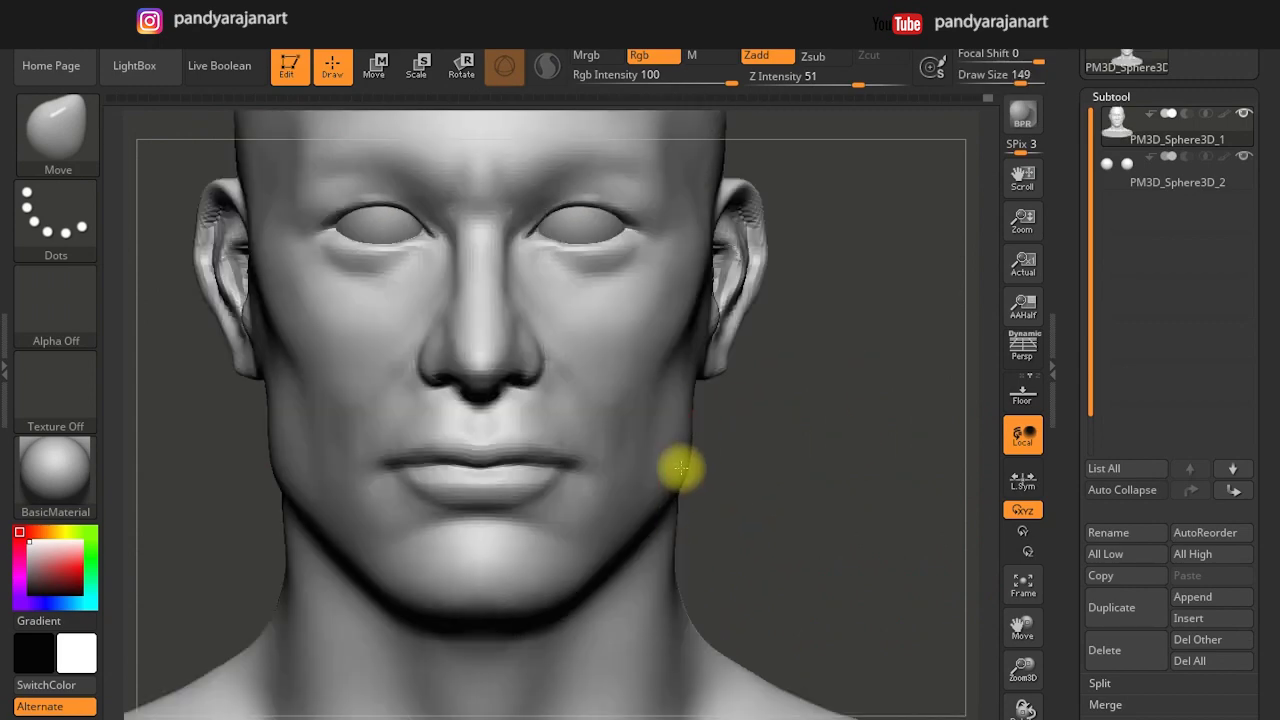
{"action": "right_click_drag", "start_coordinate": [549, 471], "coordinate": [566, 471], "text": "alt"}
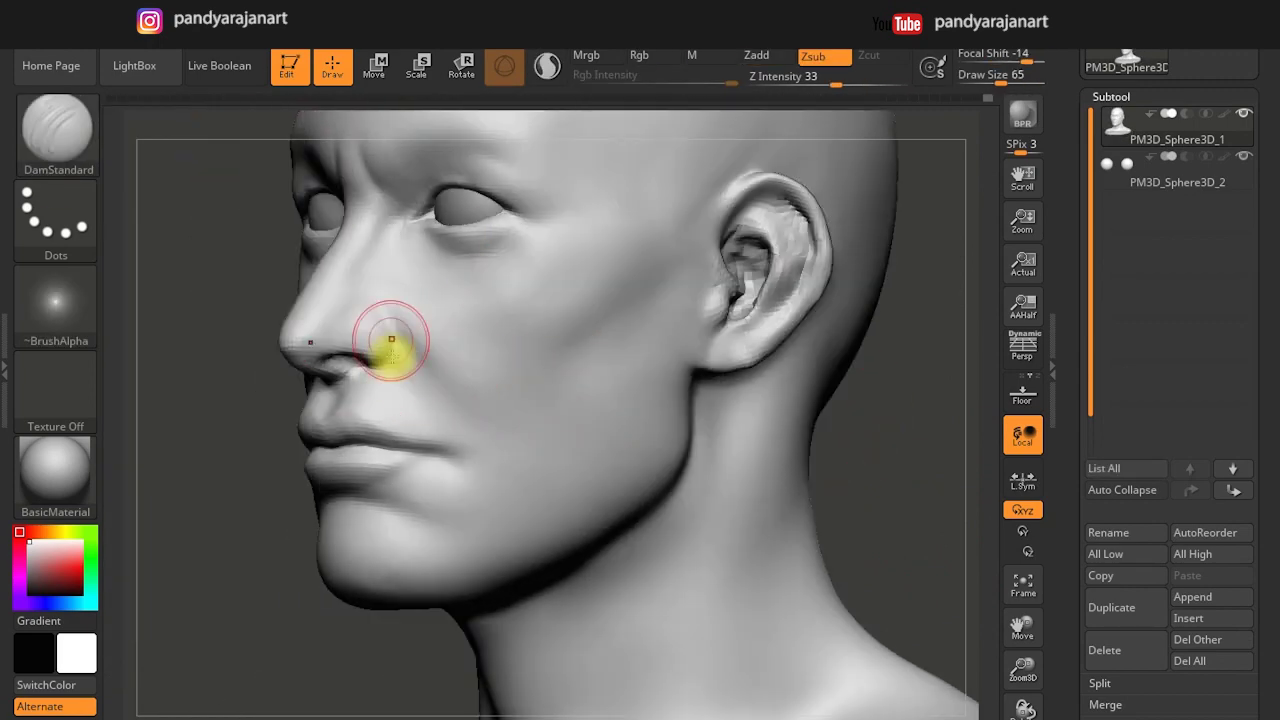
{"action": "mouse_move", "coordinate": [425, 375]}
{"action": "left_mouse_down"}
{"action": "mouse_move", "coordinate": [453, 416]}
{"action": "mouse_move", "coordinate": [414, 380]}
{"action": "left_mouse_up"}
{"action": "mouse_move", "coordinate": [831, 383]}
{"action": "right_mouse_down"}
{"action": "mouse_move", "coordinate": [580, 380]}
{"action": "mouse_move", "coordinate": [749, 414]}
{"action": "mouse_move", "coordinate": [894, 339]}
{"action": "mouse_move", "coordinate": [599, 377]}
{"action": "right_mouse_up"}
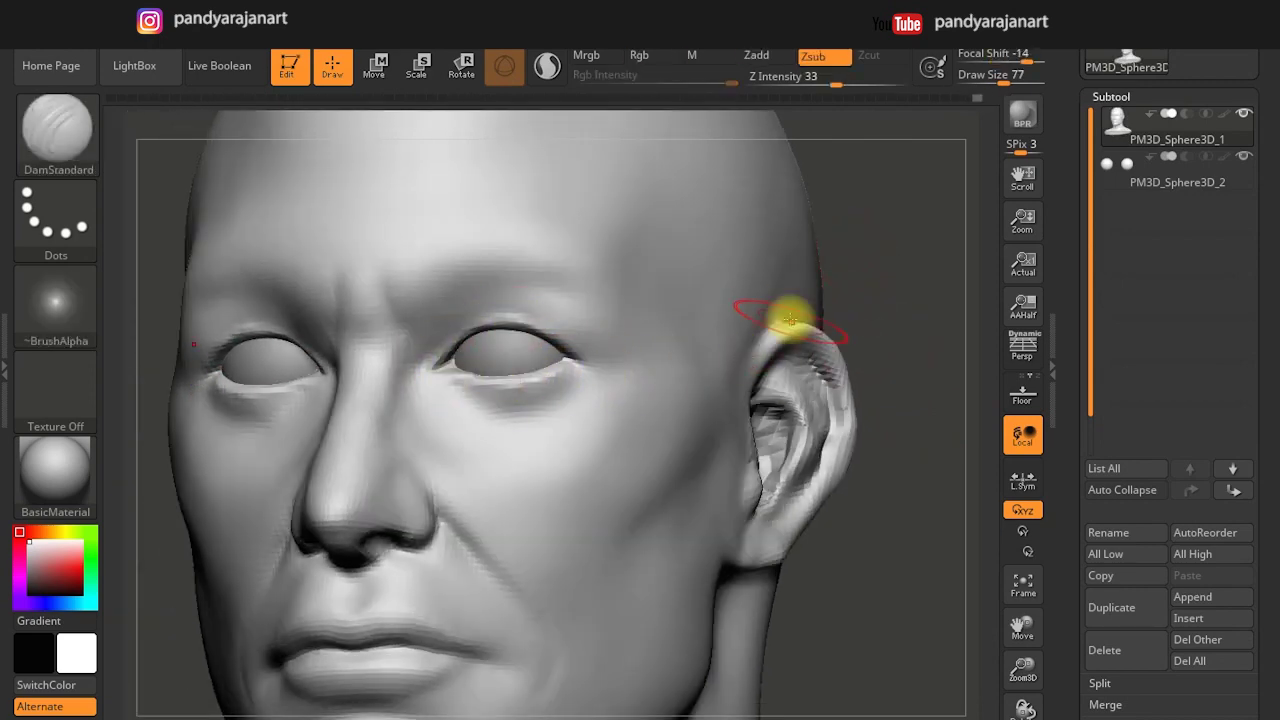
{"action": "mouse_move", "coordinate": [748, 347]}
{"action": "right_mouse_down"}
{"action": "mouse_move", "coordinate": [723, 334]}
{"action": "mouse_move", "coordinate": [743, 291]}
{"action": "mouse_move", "coordinate": [457, 417]}
{"action": "right_mouse_up"}
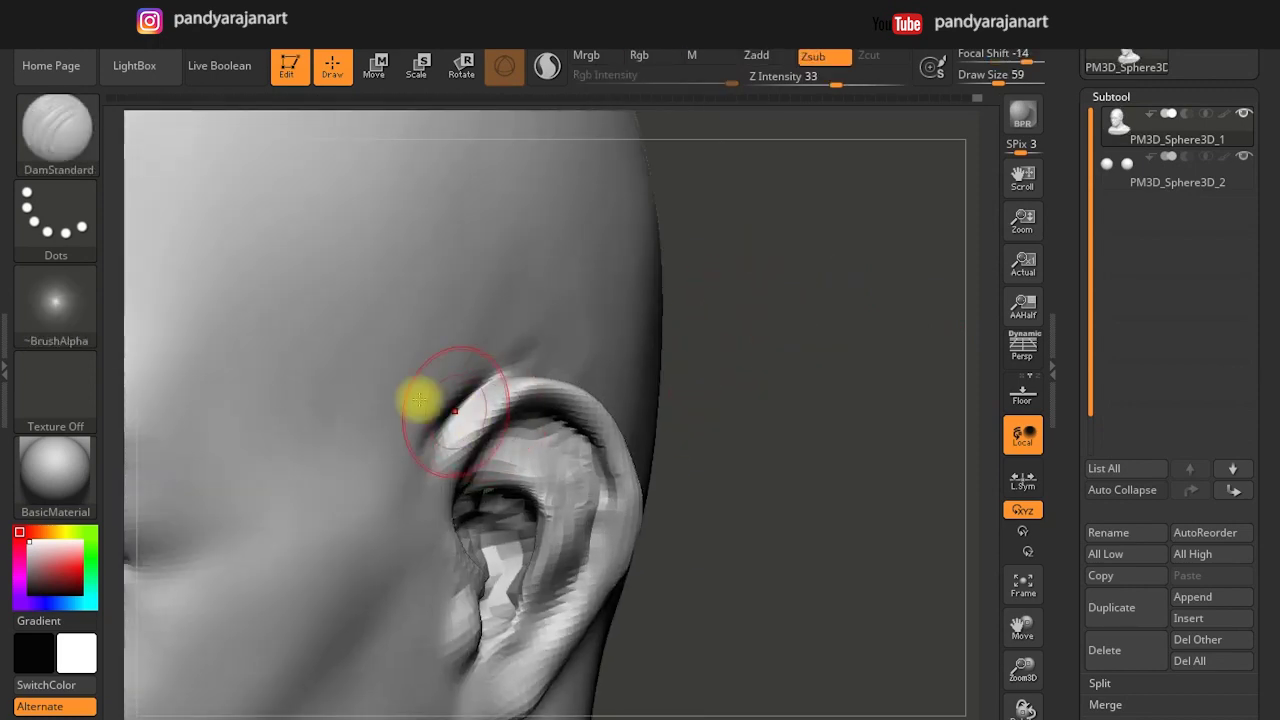
Build up the ear's upper rim with ClayBuildup and smooth it into the head.
{"action": "left_click", "coordinate": [40, 148]}
{"action": "key", "text": "c"}
{"action": "key", "text": "b"}
{"action": "right_click_drag", "start_coordinate": [634, 358], "coordinate": [571, 362]}
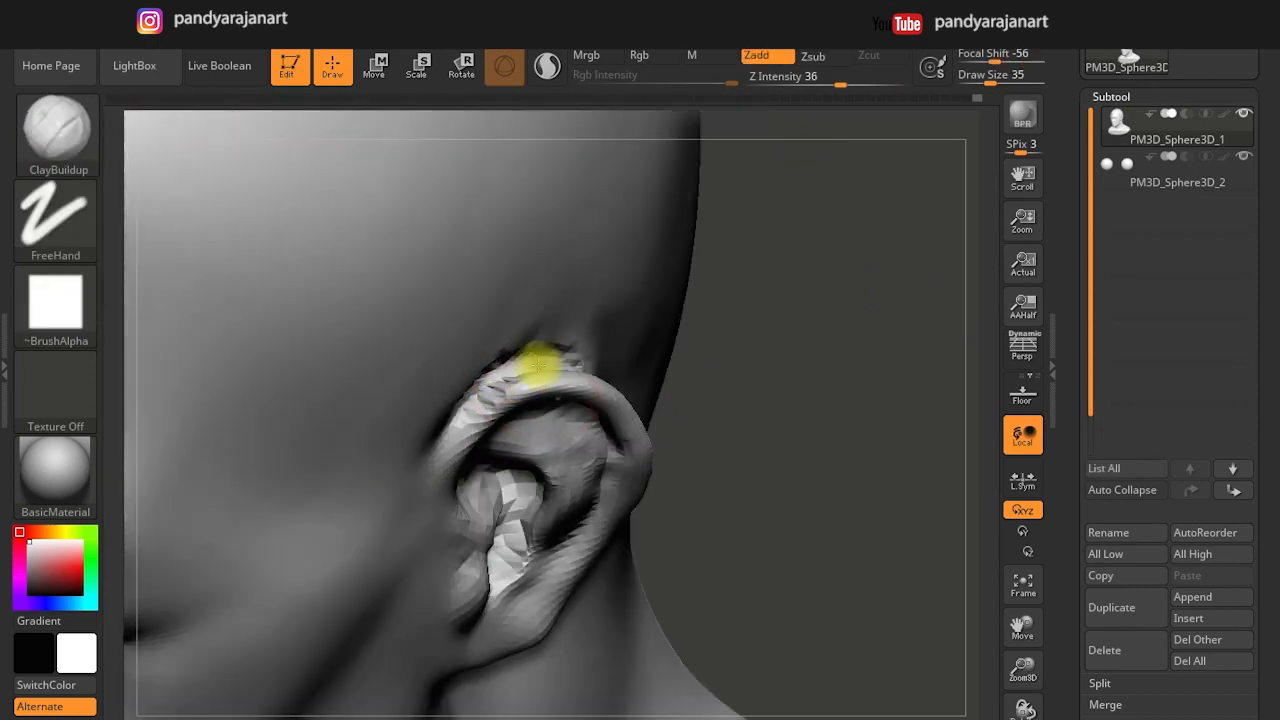
{"action": "right_click_drag", "start_coordinate": [457, 571], "coordinate": [571, 443]}
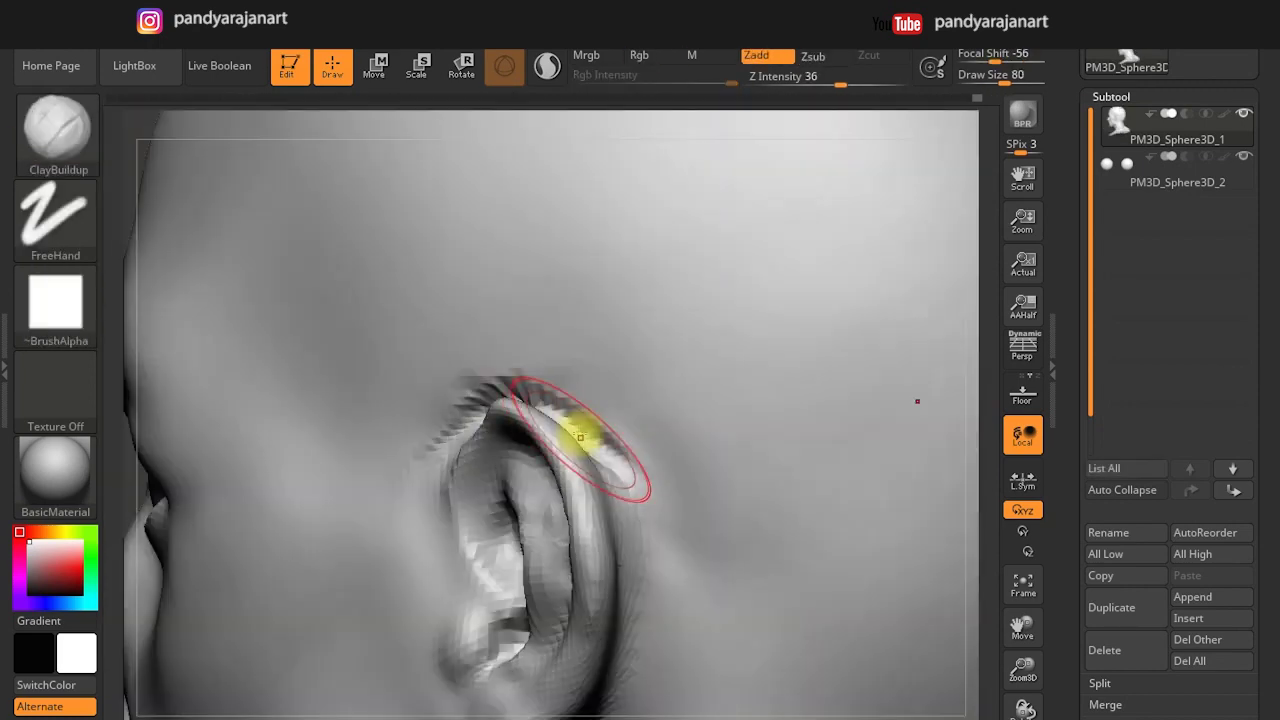
{"action": "key", "text": "shift"}
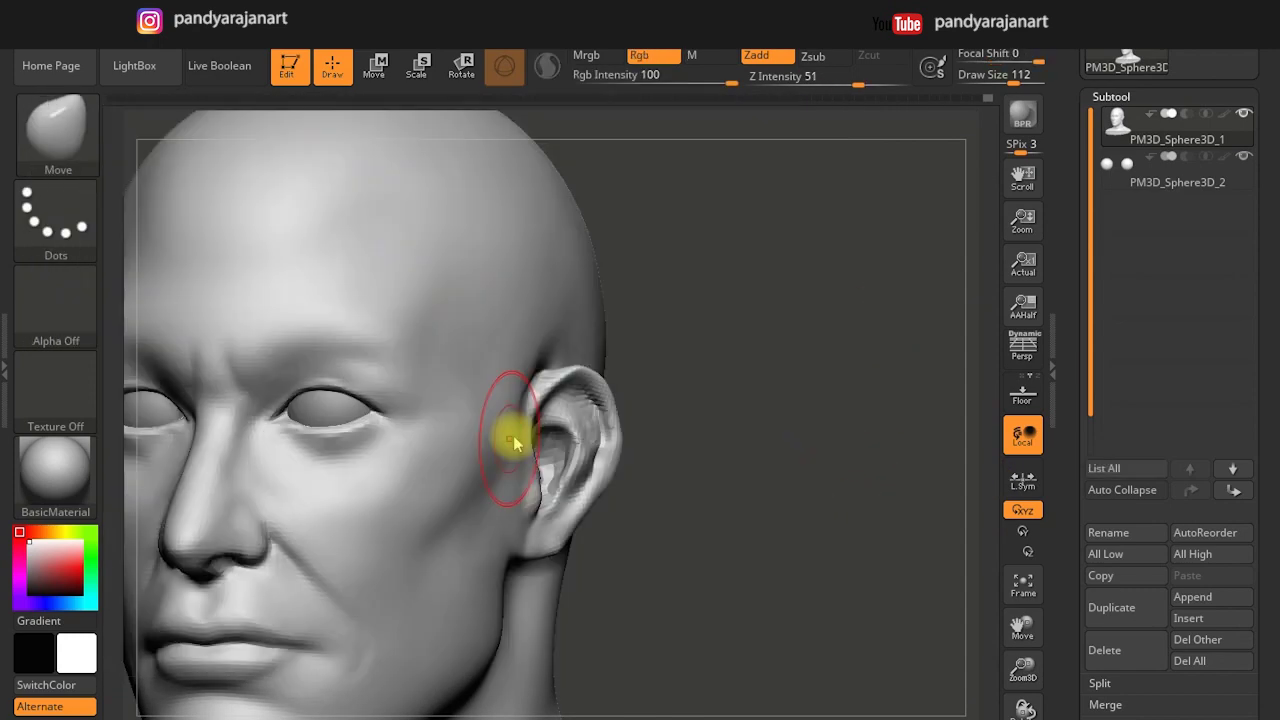
{"action": "key", "text": "bracketright"}
{"action": "mouse_move", "coordinate": [543, 400]}
{"action": "right_mouse_down"}
{"action": "mouse_move", "coordinate": [562, 345]}
{"action": "mouse_move", "coordinate": [662, 440]}
{"action": "right_mouse_up"}
{"action": "key", "text": "bracketright"}
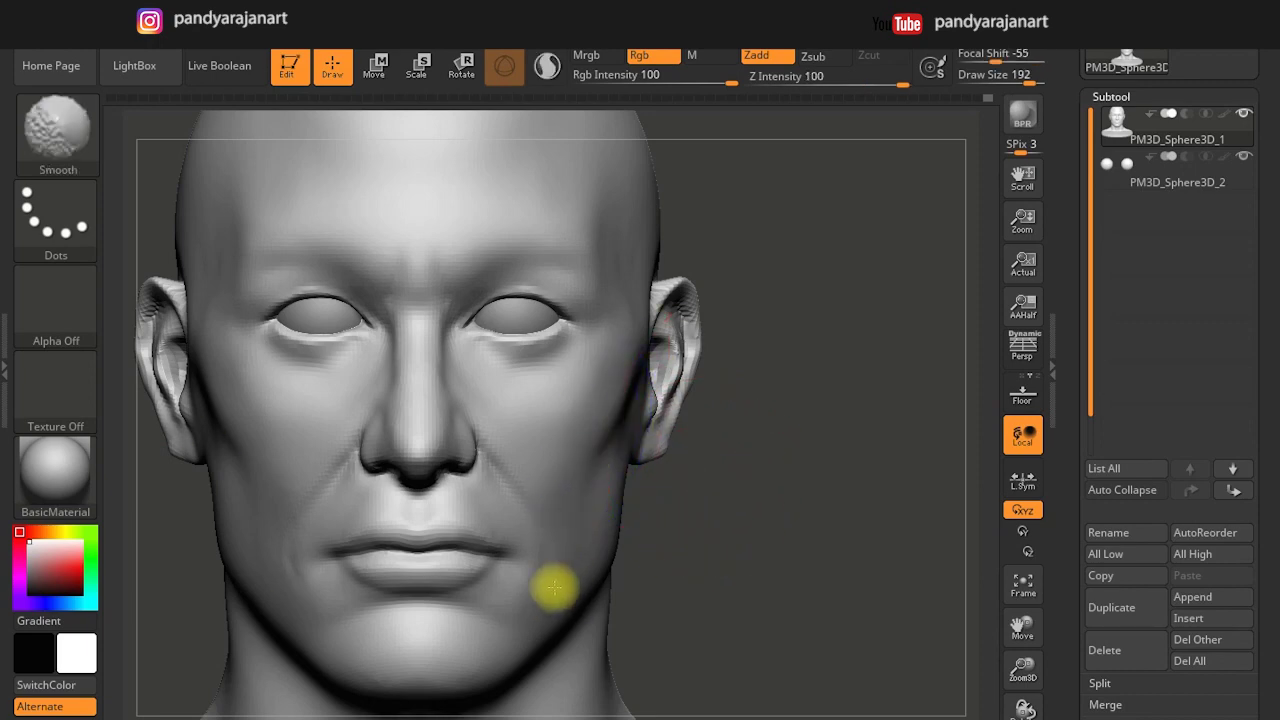
Nudge the temples, jaw below the ears and neck-to-shoulder contours with Move in front and side views.
{"action": "right_click_drag", "start_coordinate": [560, 577], "coordinate": [665, 474], "text": "ctrl"}
{"action": "right_click_drag", "start_coordinate": [686, 418], "coordinate": [723, 371], "text": "alt"}
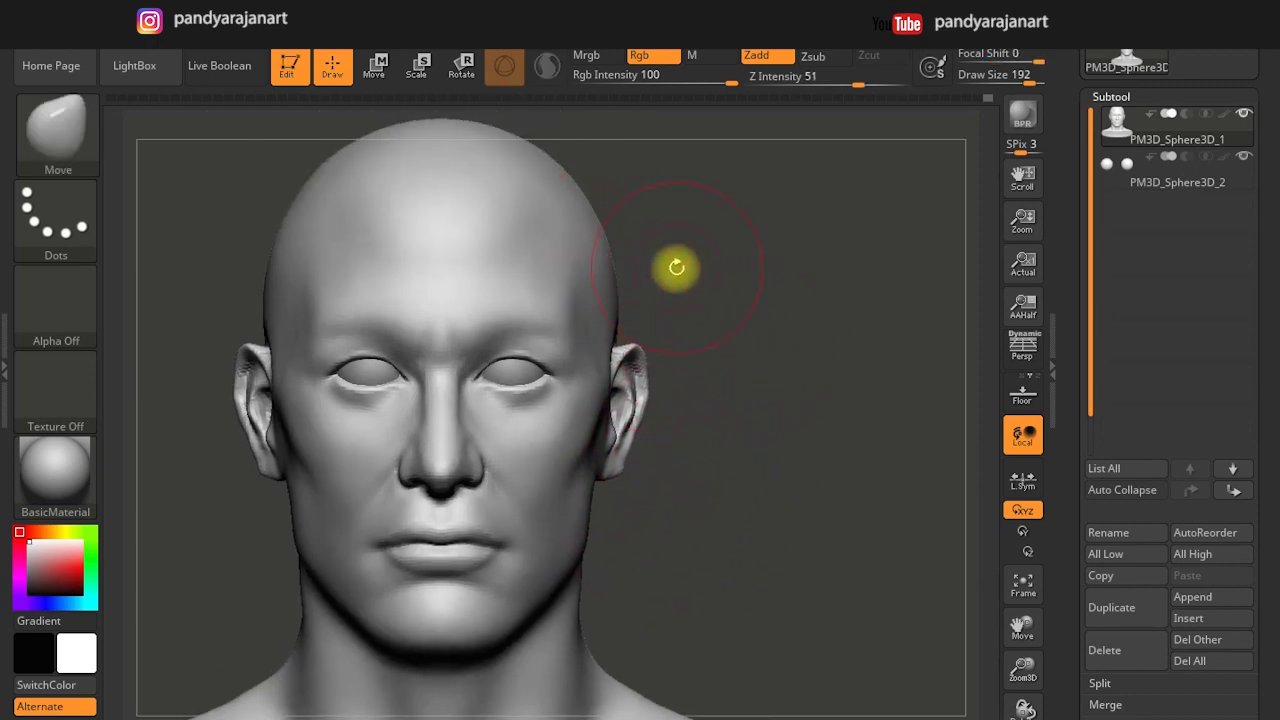
{"action": "key", "text": "bracketleft"}
{"action": "mouse_move", "coordinate": [684, 290]}
{"action": "right_mouse_down"}
{"action": "mouse_move", "coordinate": [635, 287]}
{"action": "mouse_move", "coordinate": [613, 413]}
{"action": "right_mouse_up"}
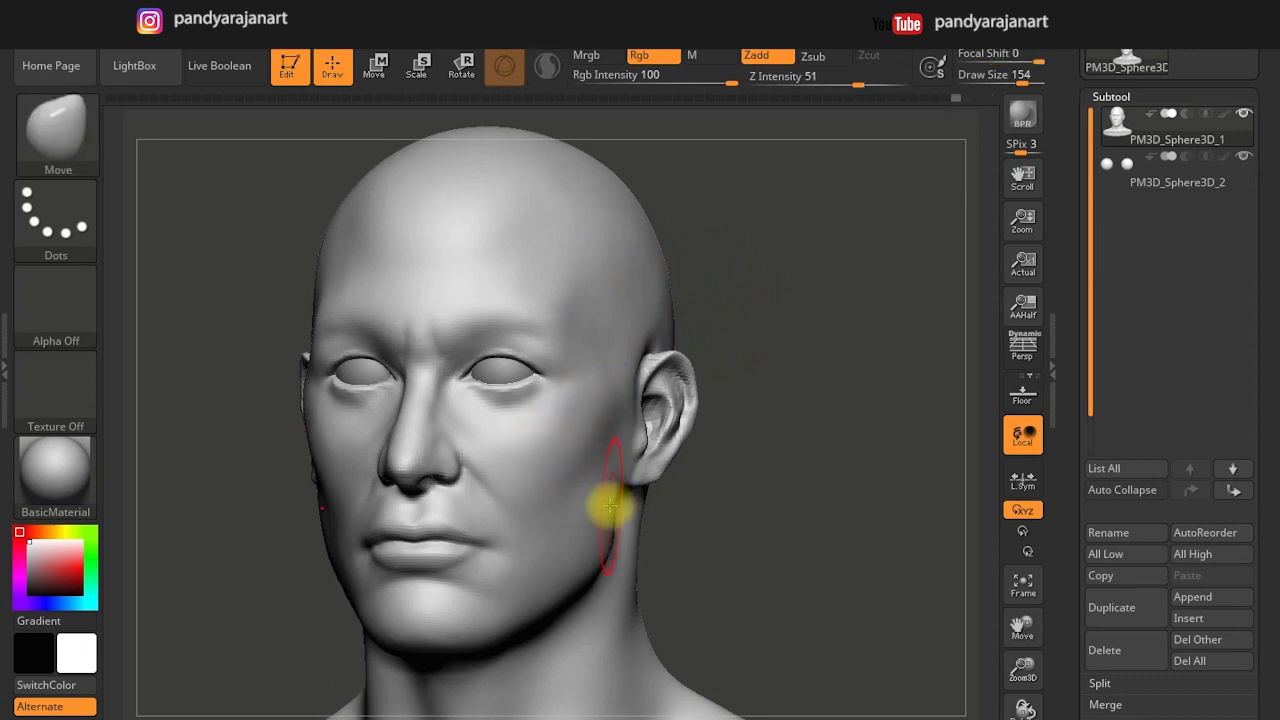
{"action": "left_click_drag", "start_coordinate": [766, 537], "coordinate": [615, 283], "text": "shift"}
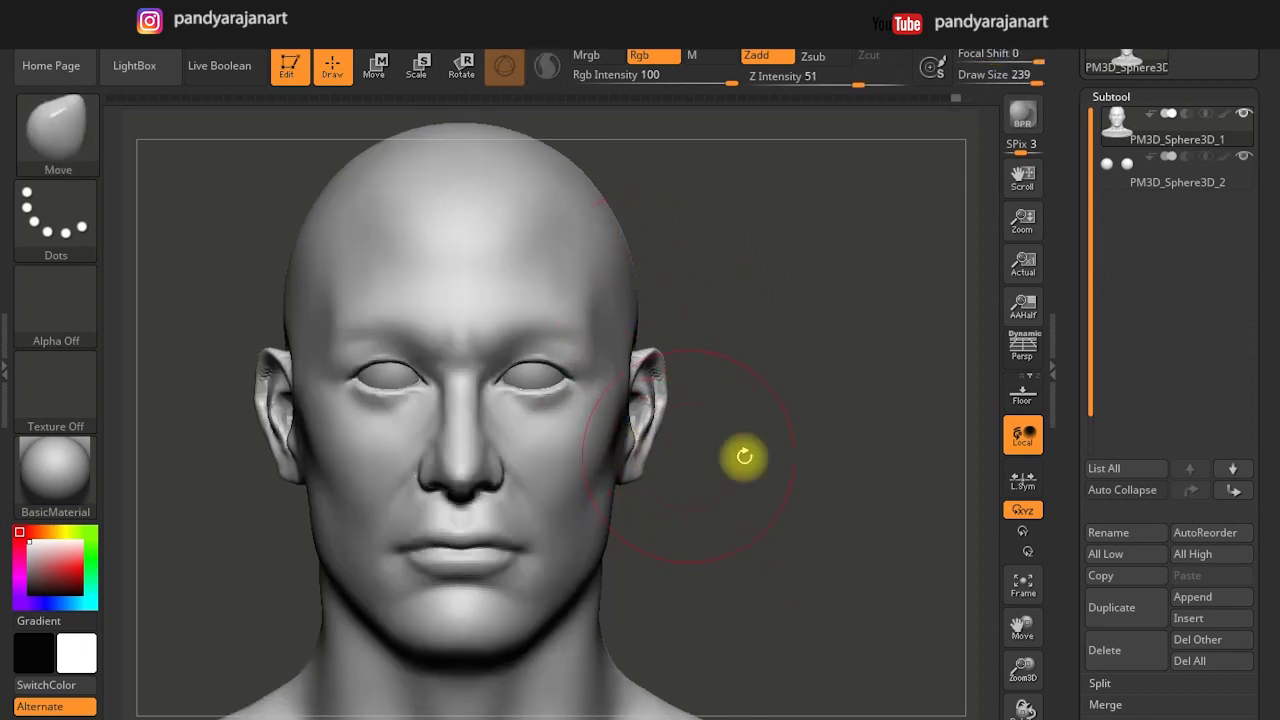
{"action": "right_click_drag", "start_coordinate": [743, 457], "coordinate": [600, 475], "text": "alt"}
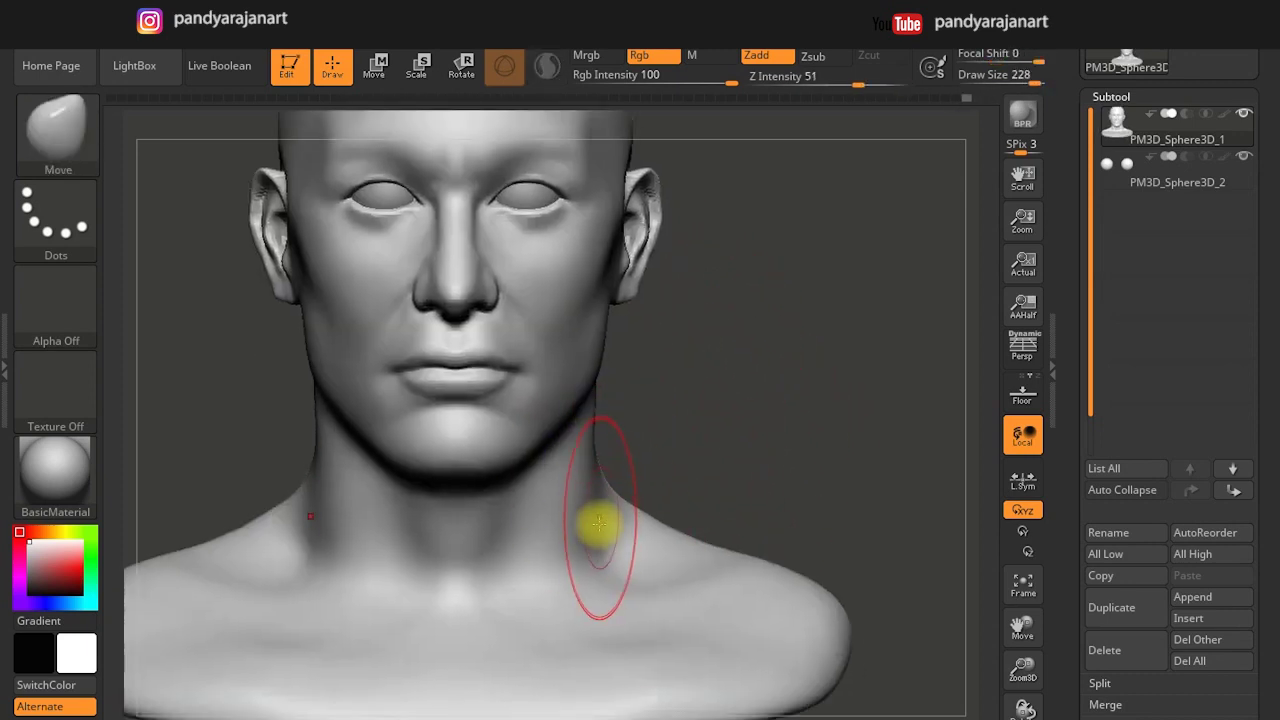
{"action": "right_click_drag", "start_coordinate": [590, 415], "coordinate": [551, 457], "text": "shift"}
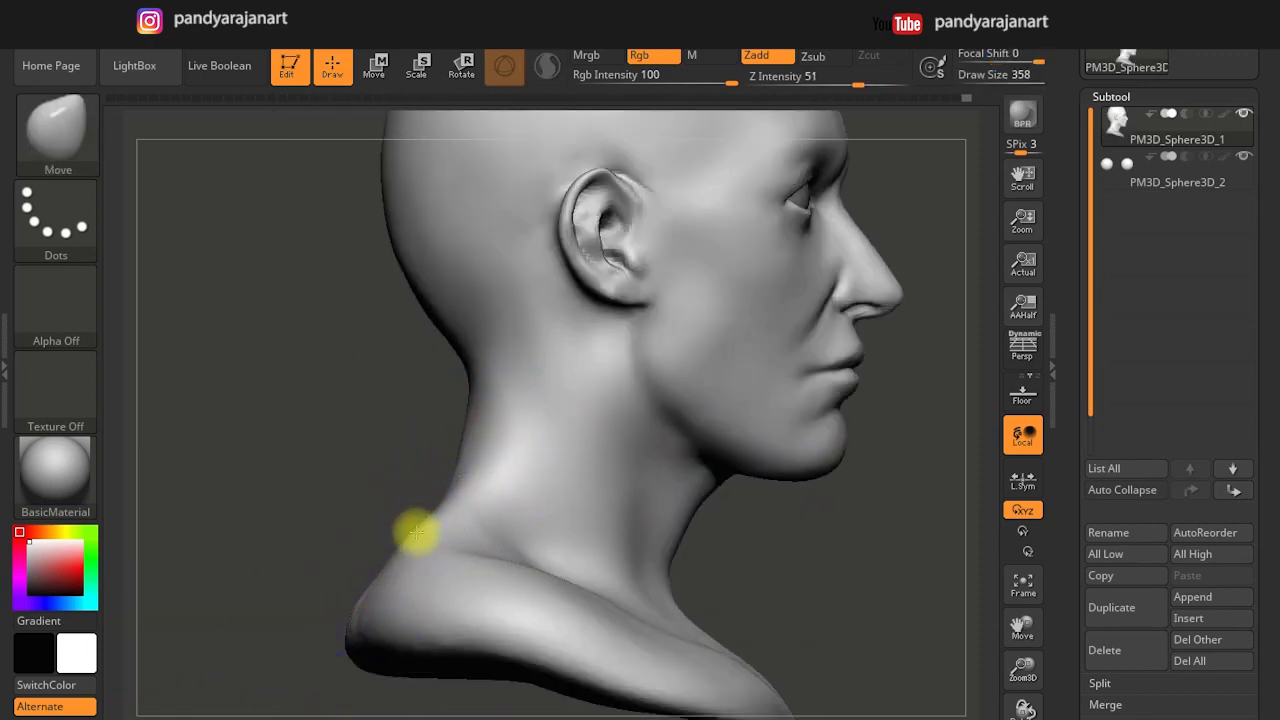
{"action": "right_click_drag", "start_coordinate": [855, 507], "coordinate": [645, 500], "text": "alt"}
{"action": "key", "text": "shift"}
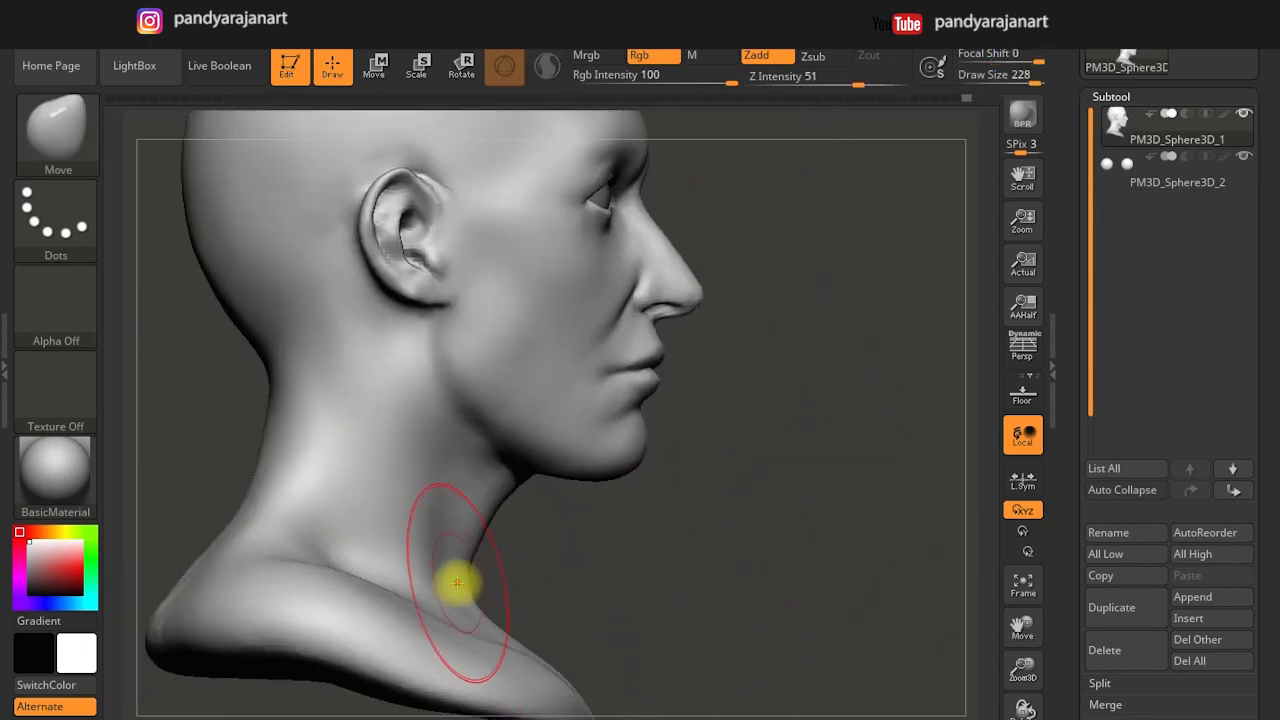
{"action": "mouse_move", "coordinate": [474, 600]}
{"action": "right_mouse_down", "text": "shift"}
{"action": "mouse_move", "coordinate": [791, 457]}
{"action": "mouse_move", "coordinate": [63, 143]}
{"action": "right_mouse_up", "text": "shift"}
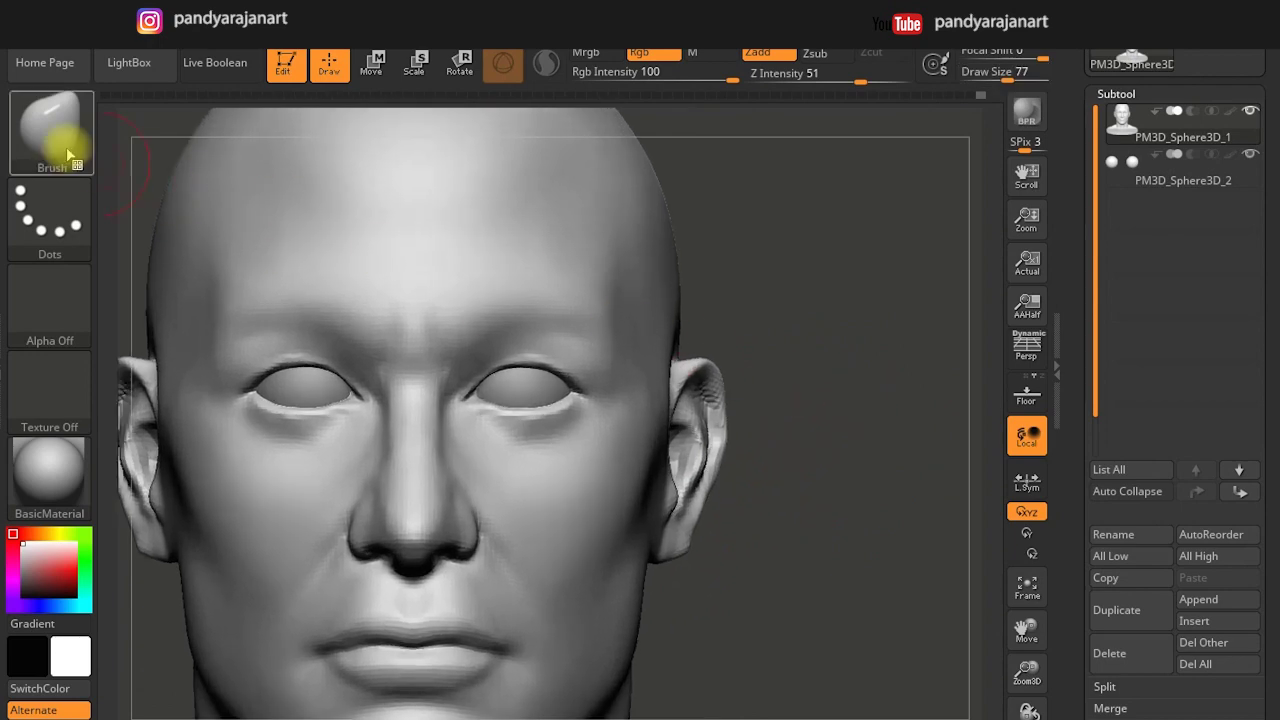
Shrink the brush and soften the crease at the inner eye corner.
{"action": "right_click_drag", "start_coordinate": [741, 358], "coordinate": [779, 323]}
{"action": "left_click_drag", "start_coordinate": [814, 296], "coordinate": [408, 390]}
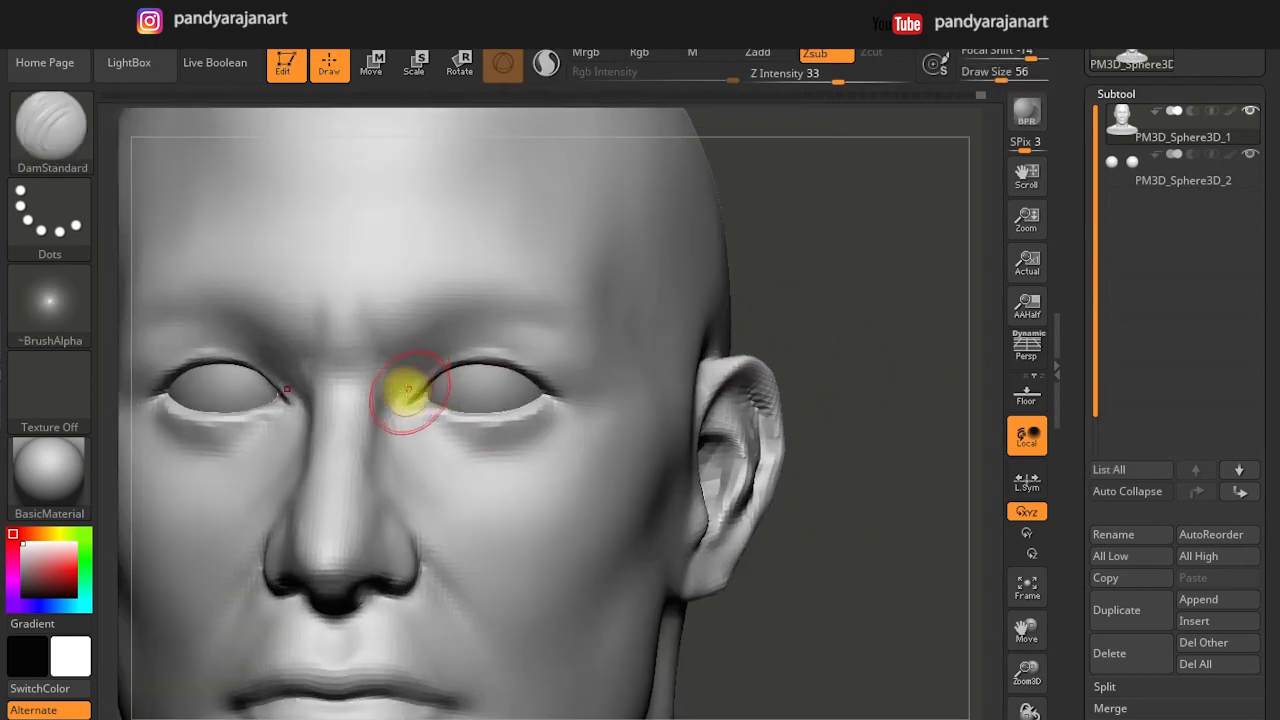
{"action": "scroll", "coordinate": [556, 369], "scroll_direction": "up", "scroll_amount": 3}
{"action": "key", "text": "s"}
{"action": "left_click_drag", "start_coordinate": [531, 354], "coordinate": [565, 375]}
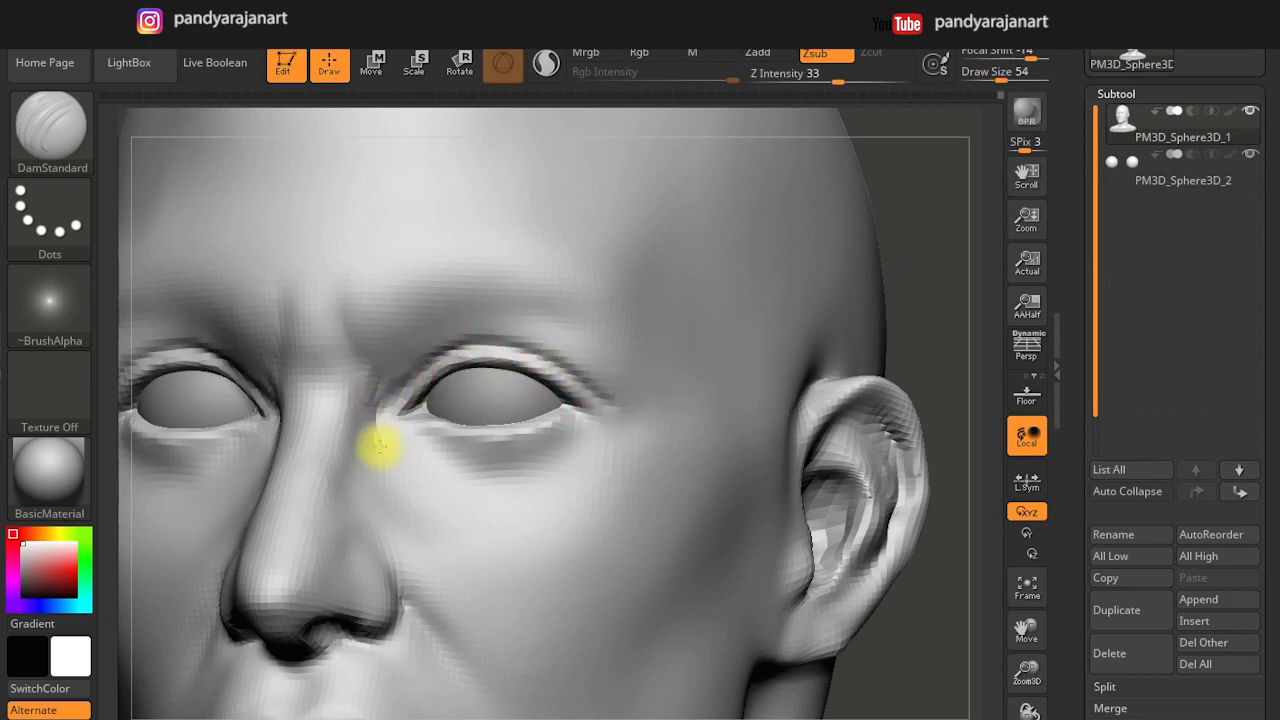
{"action": "mouse_move", "coordinate": [380, 435]}
{"action": "left_mouse_down", "text": "shift"}
{"action": "mouse_move", "coordinate": [366, 423]}
{"action": "mouse_move", "coordinate": [460, 475]}
{"action": "left_mouse_up", "text": "shift"}
{"action": "key", "text": "s"}
{"action": "mouse_move", "coordinate": [935, 300]}
{"action": "left_mouse_down", "text": "alt"}
{"action": "mouse_move", "coordinate": [943, 271]}
{"action": "mouse_move", "coordinate": [635, 388]}
{"action": "left_mouse_up", "text": "alt"}
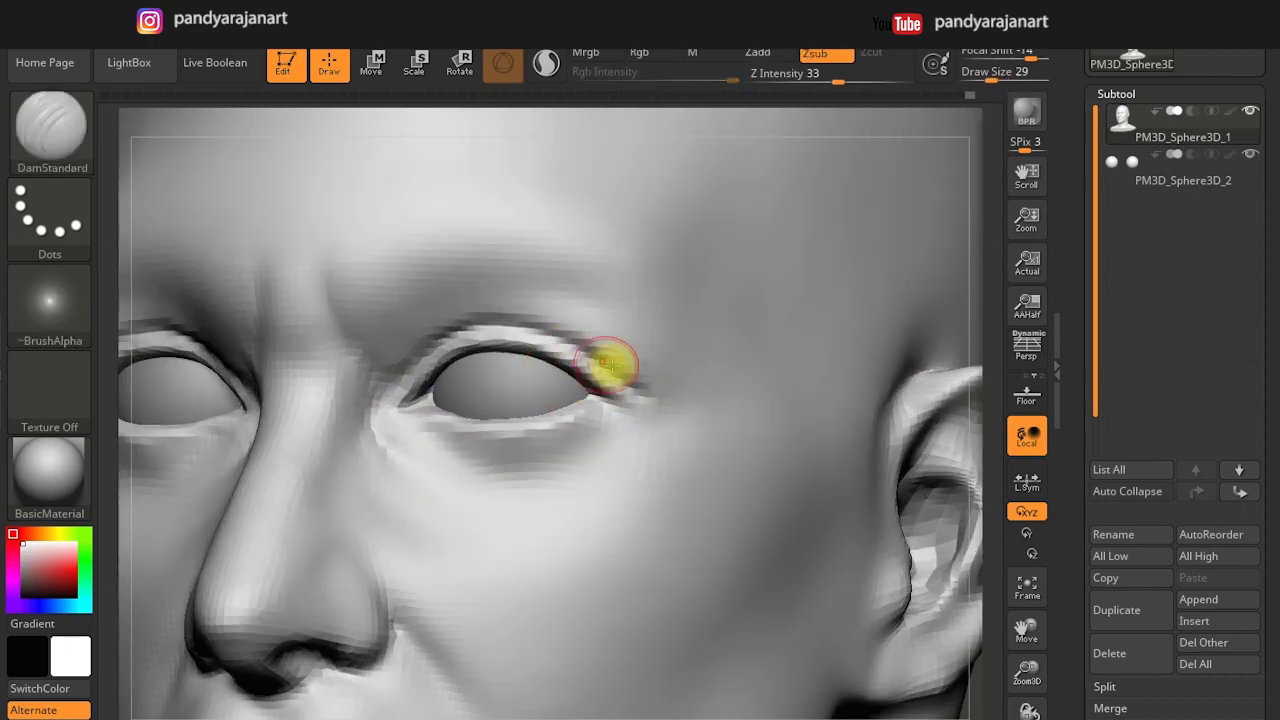
Build up the upper eyelid and brow ridge with ClayBuildup, enlarging the brush for the brow.
{"action": "left_click", "coordinate": [57, 150]}
{"action": "key", "text": "c"}
{"action": "key", "text": "b"}
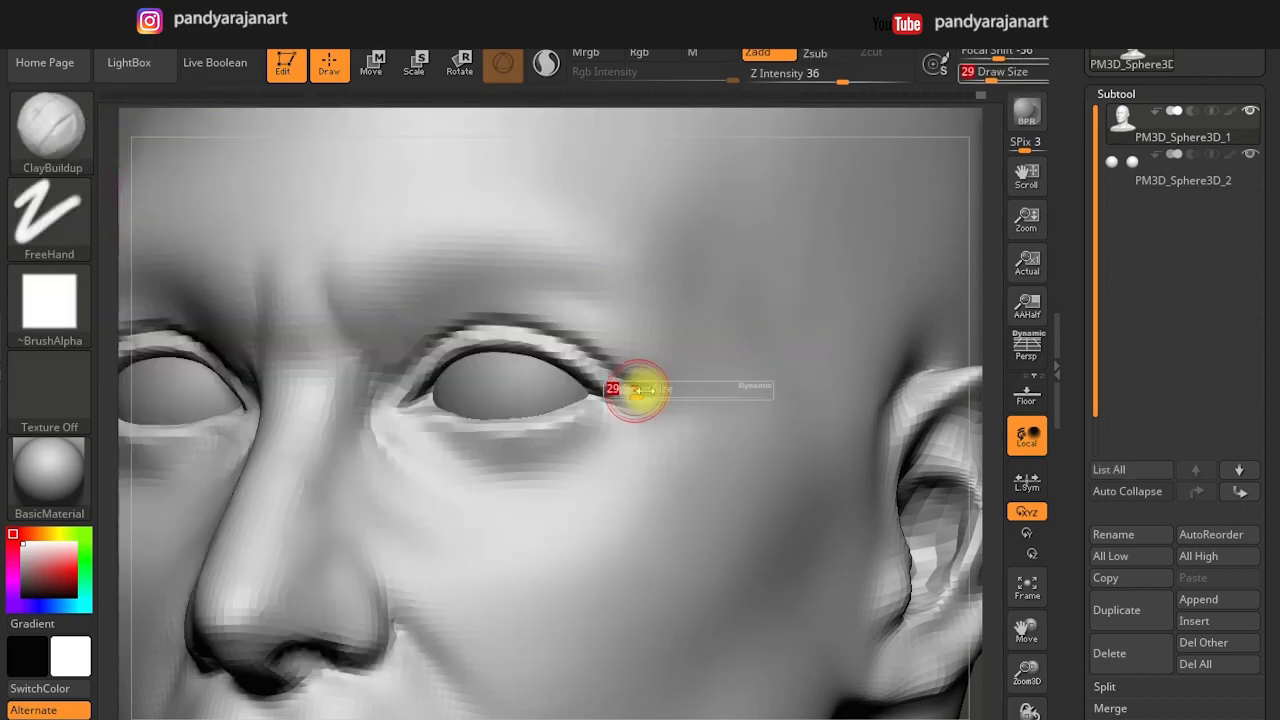
{"action": "left_click_drag", "start_coordinate": [610, 350], "coordinate": [512, 322]}
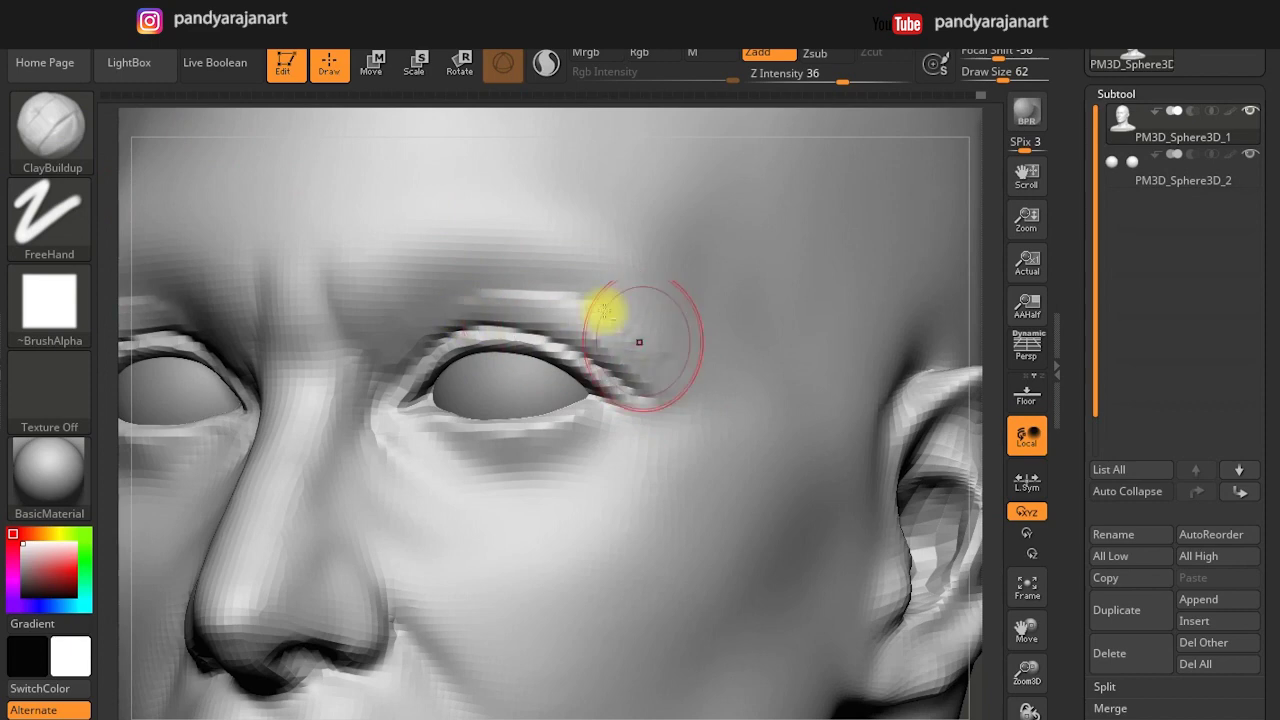
{"action": "left_click_drag", "start_coordinate": [608, 323], "coordinate": [466, 297]}
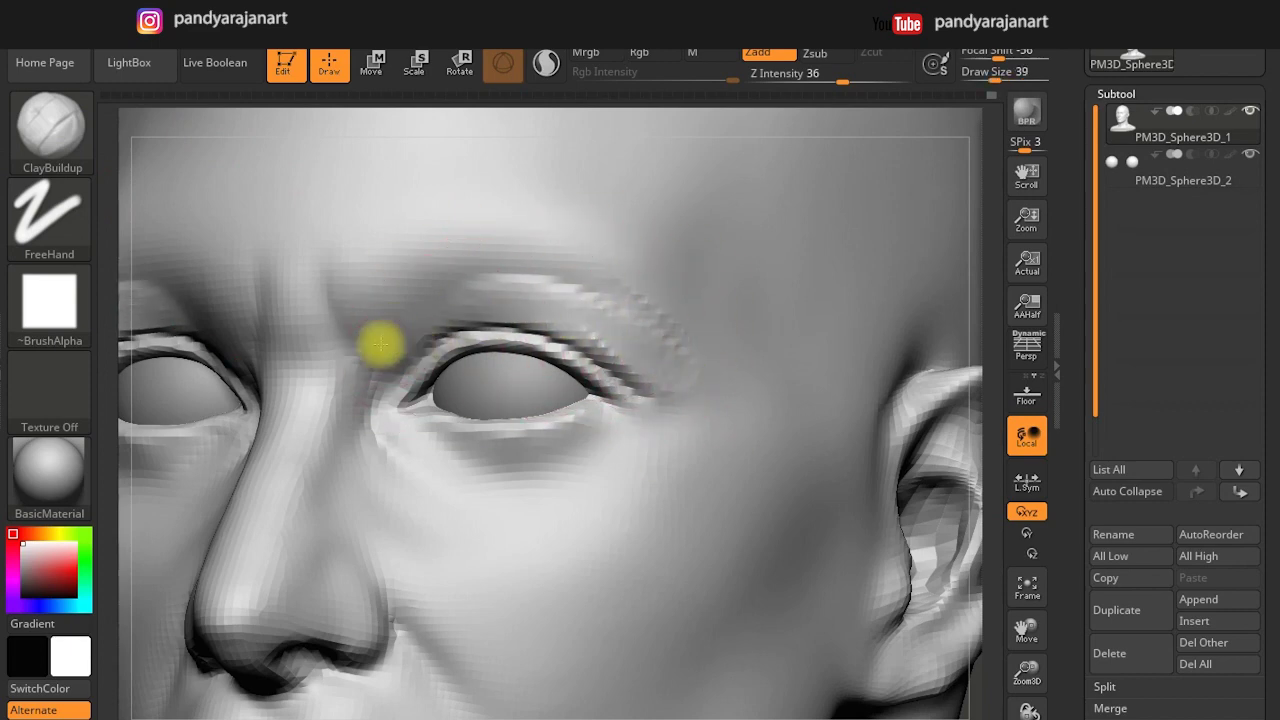
{"action": "key", "text": "bracketright"}
{"action": "key", "text": "bracketright"}
{"action": "key", "text": "bracketright"}
{"action": "key", "text": "bracketright"}
{"action": "left_click_drag", "start_coordinate": [543, 300], "coordinate": [614, 316]}
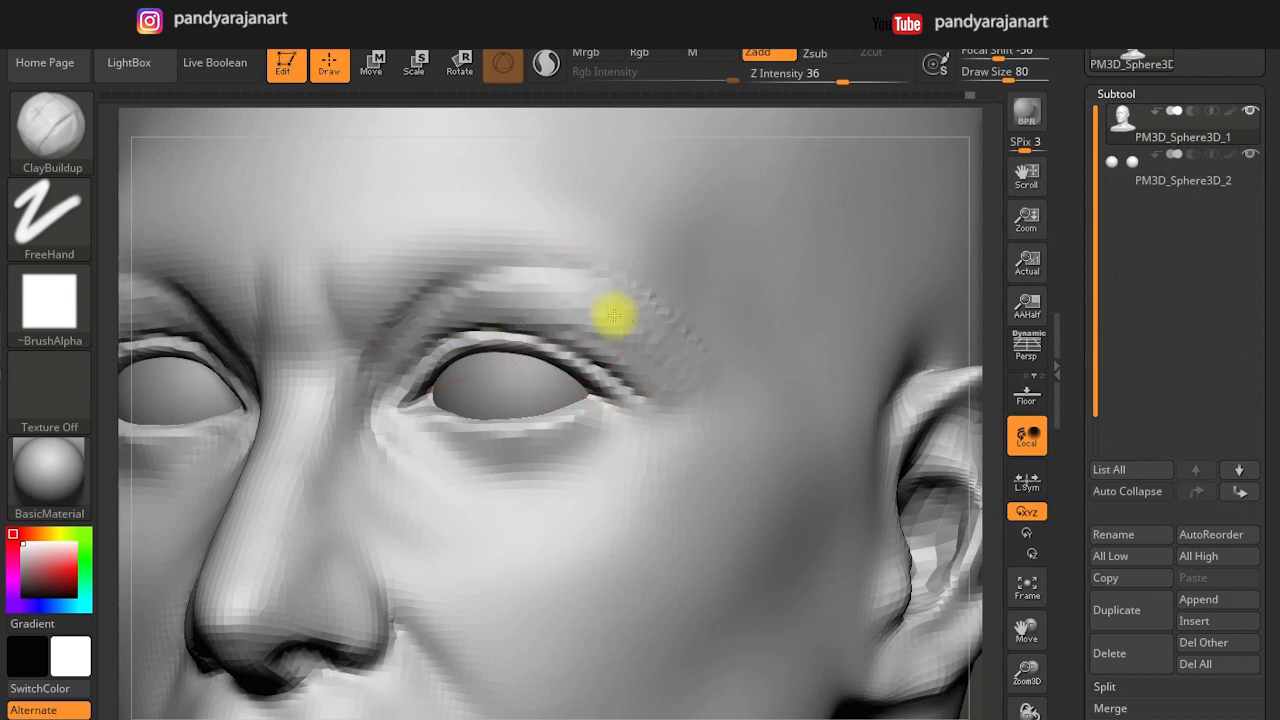
{"action": "key", "text": "bracketright"}
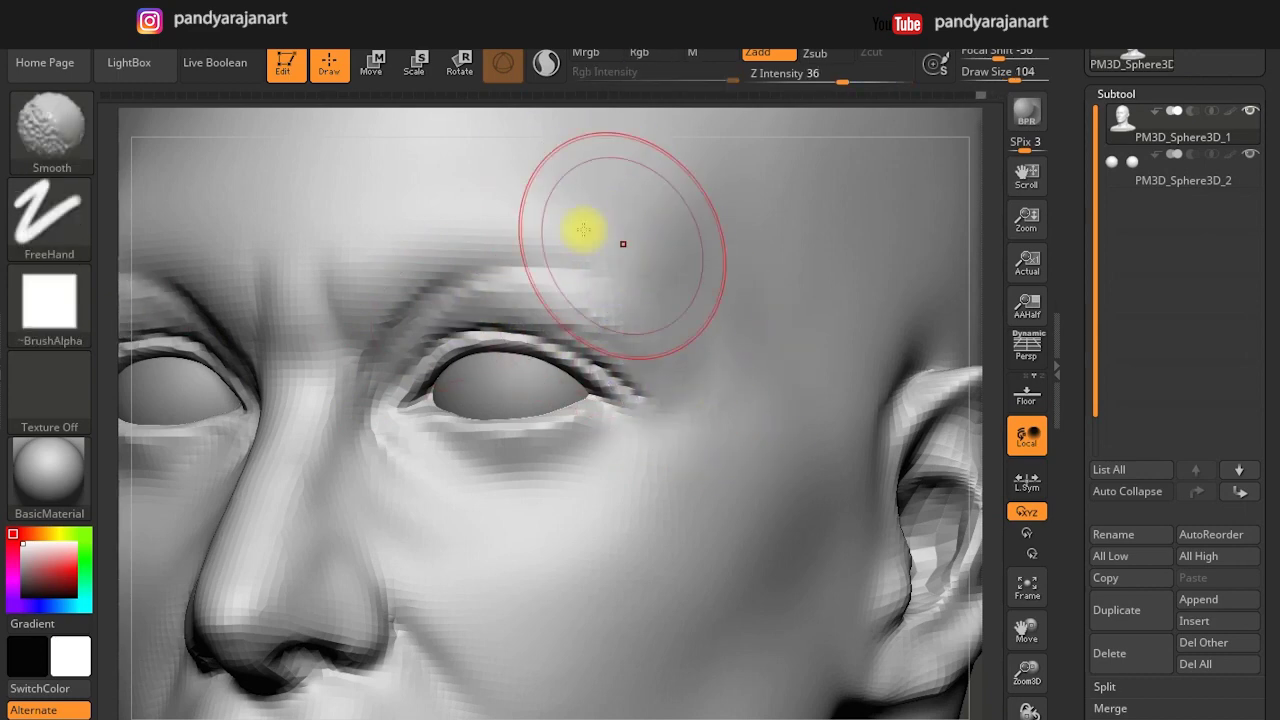
{"action": "left_click_drag", "start_coordinate": [588, 225], "coordinate": [620, 235]}
Sculpt and smooth the temple and upper forehead strokes back into the skull surface.
{"action": "mouse_move", "coordinate": [690, 260]}
{"action": "left_mouse_down", "text": "alt"}
{"action": "mouse_move", "coordinate": [817, 383]}
{"action": "mouse_move", "coordinate": [608, 251]}
{"action": "left_mouse_up", "text": "alt"}
{"action": "left_click_drag", "start_coordinate": [632, 308], "coordinate": [628, 338]}
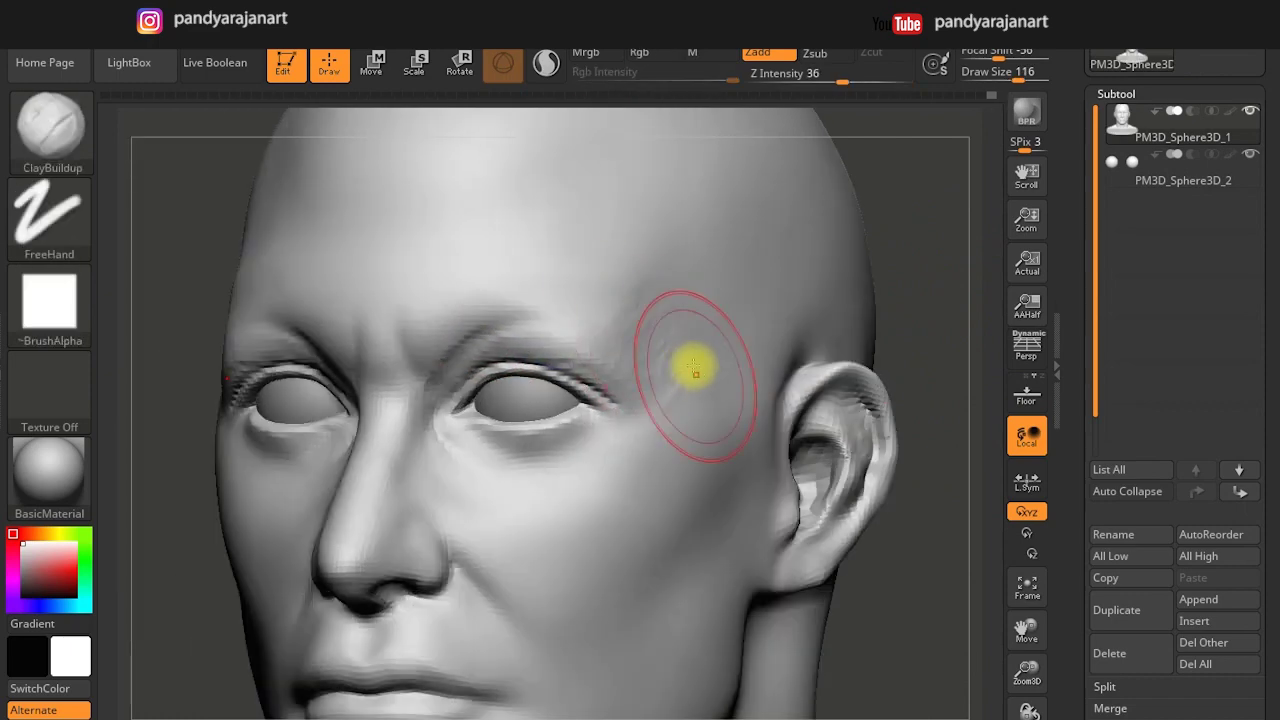
{"action": "mouse_move", "coordinate": [678, 360]}
{"action": "left_mouse_down", "text": "shift"}
{"action": "mouse_move", "coordinate": [757, 349]}
{"action": "mouse_move", "coordinate": [762, 385]}
{"action": "left_mouse_up", "text": "shift"}
{"action": "mouse_move", "coordinate": [614, 337]}
{"action": "left_mouse_down"}
{"action": "mouse_move", "coordinate": [629, 237]}
{"action": "mouse_move", "coordinate": [663, 191]}
{"action": "mouse_move", "coordinate": [702, 274]}
{"action": "left_mouse_up"}
{"action": "left_click_drag", "start_coordinate": [537, 214], "coordinate": [551, 297], "text": "shift"}
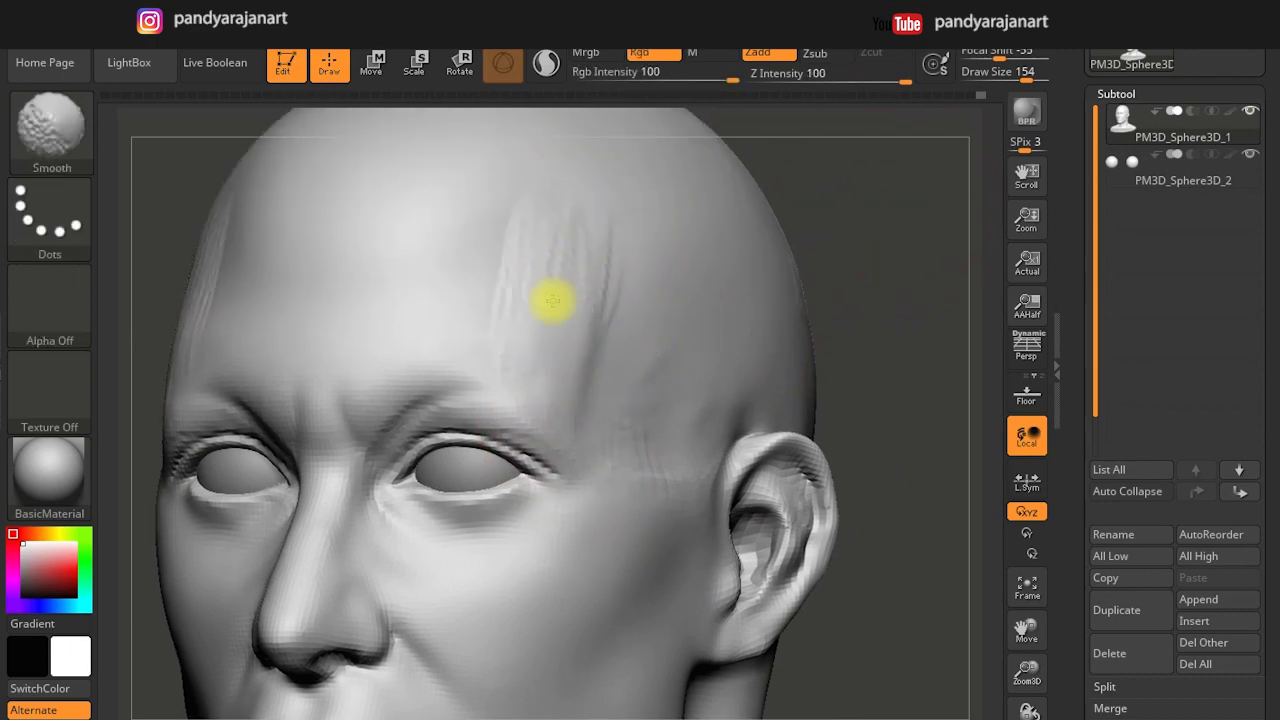
{"action": "left_click_drag", "start_coordinate": [565, 400], "coordinate": [528, 243], "text": "shift"}
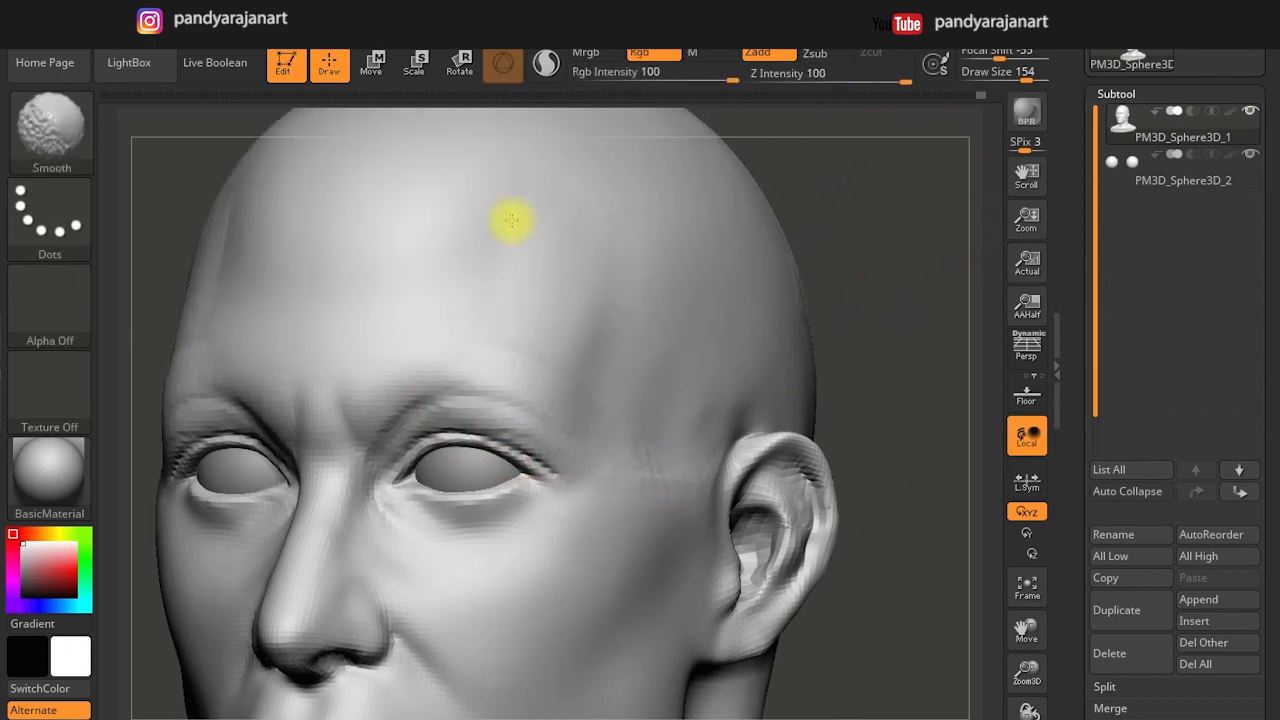
{"action": "right_click_drag", "start_coordinate": [471, 206], "coordinate": [594, 294]}
{"action": "left_click_drag", "start_coordinate": [620, 354], "coordinate": [623, 391], "text": "shift"}
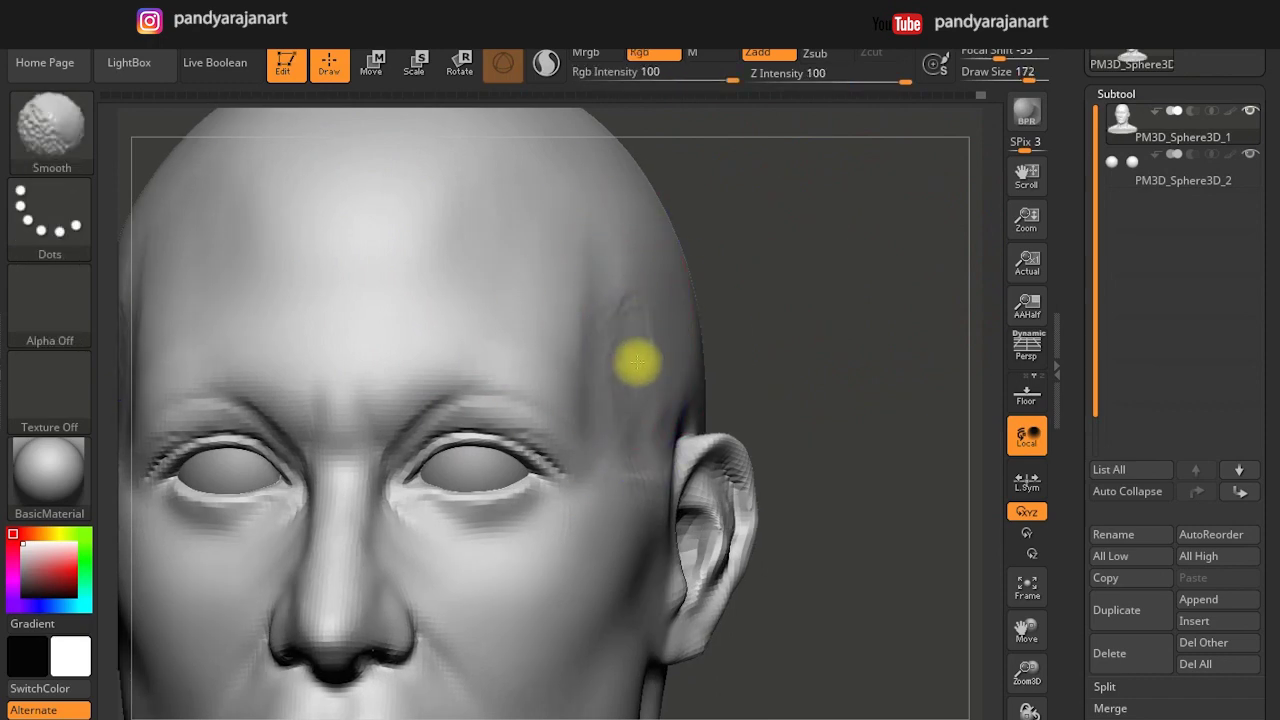
{"action": "right_click_drag", "start_coordinate": [623, 391], "coordinate": [731, 200]}
{"action": "mouse_move", "coordinate": [731, 200]}
{"action": "left_mouse_down"}
{"action": "mouse_move", "coordinate": [748, 262]}
{"action": "mouse_move", "coordinate": [686, 206]}
{"action": "left_mouse_up"}
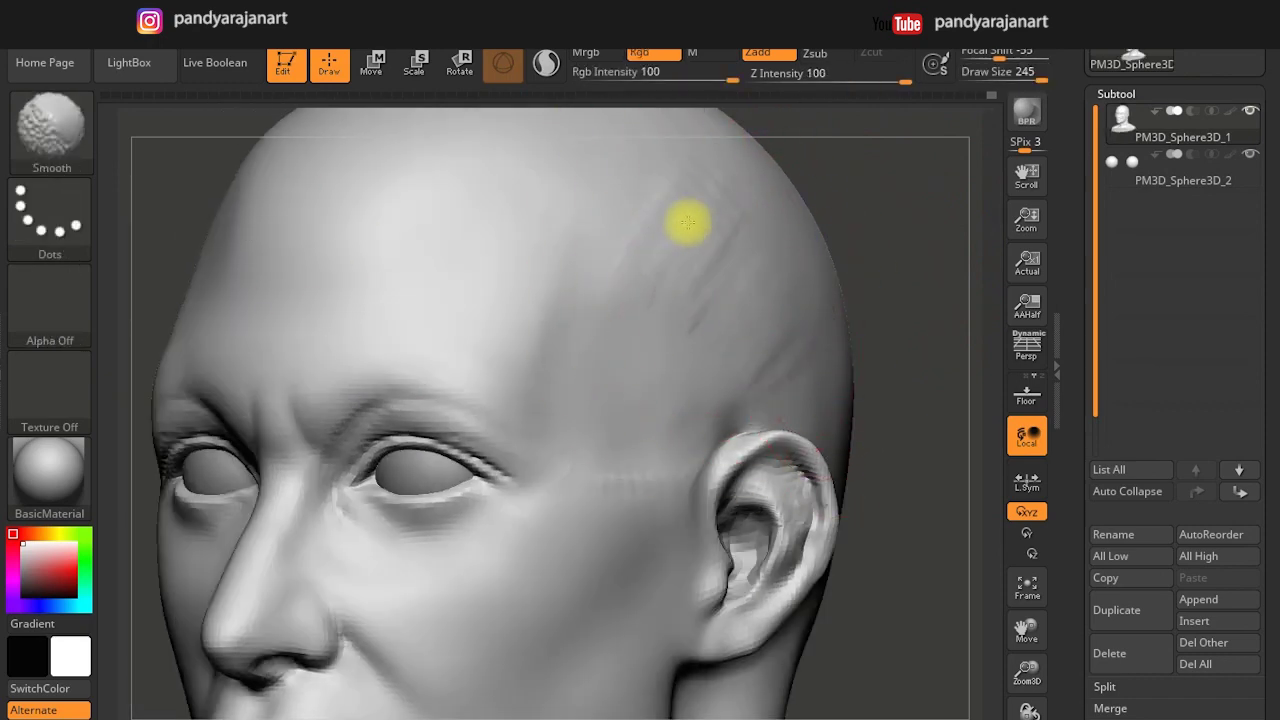
{"action": "right_click_drag", "start_coordinate": [686, 206], "coordinate": [691, 223]}
With DamStandard, soften the creases under both eyes.
{"action": "key", "text": "b"}
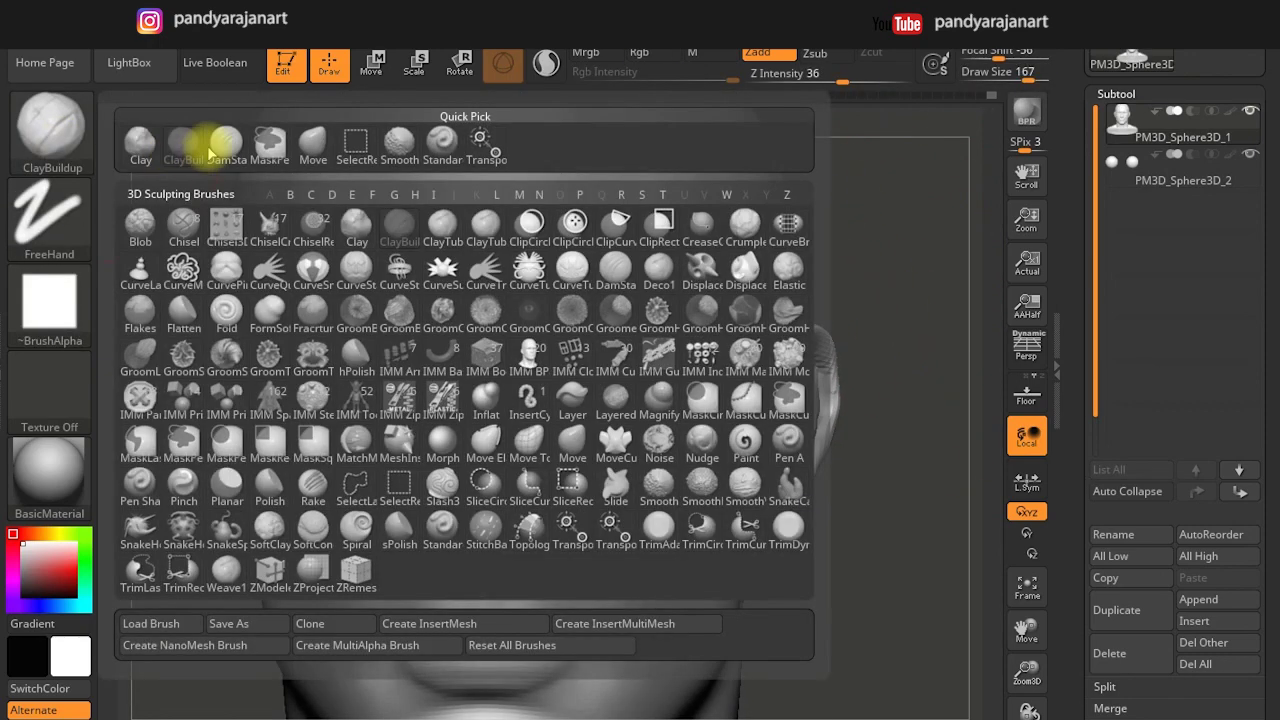
{"action": "left_click", "coordinate": [194, 141]}
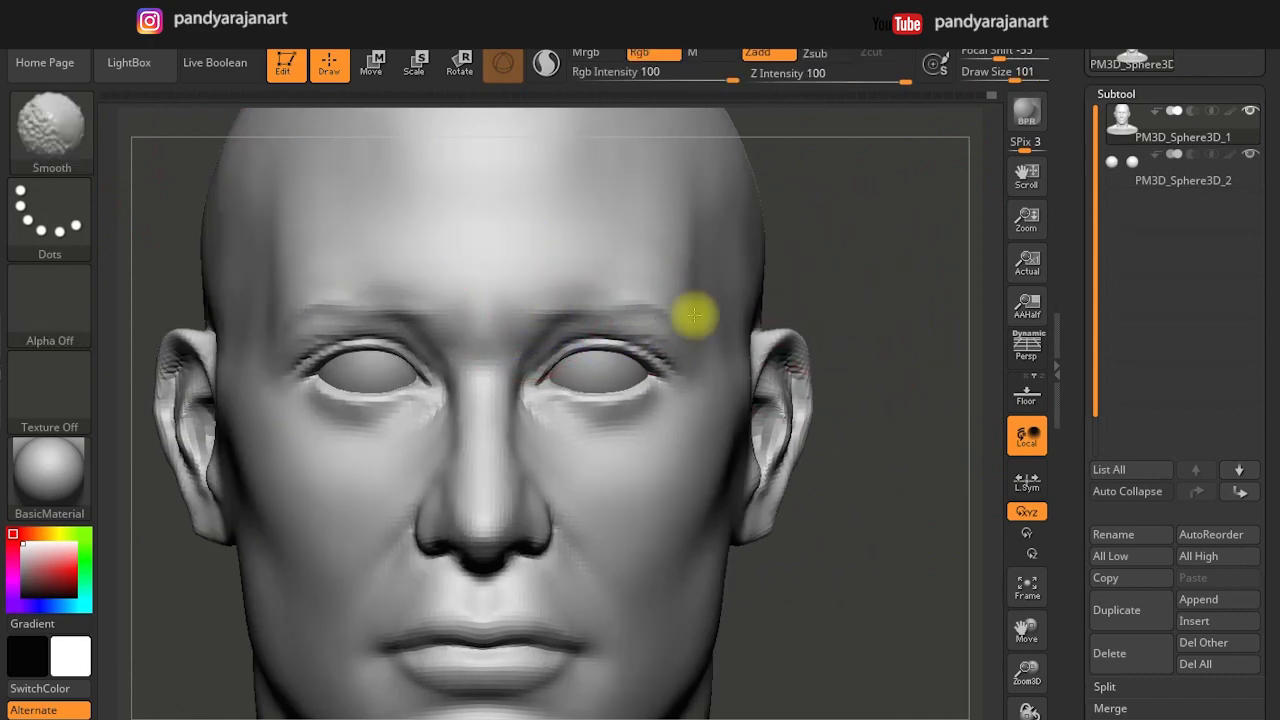
{"action": "right_click_drag", "start_coordinate": [571, 294], "coordinate": [871, 297]}
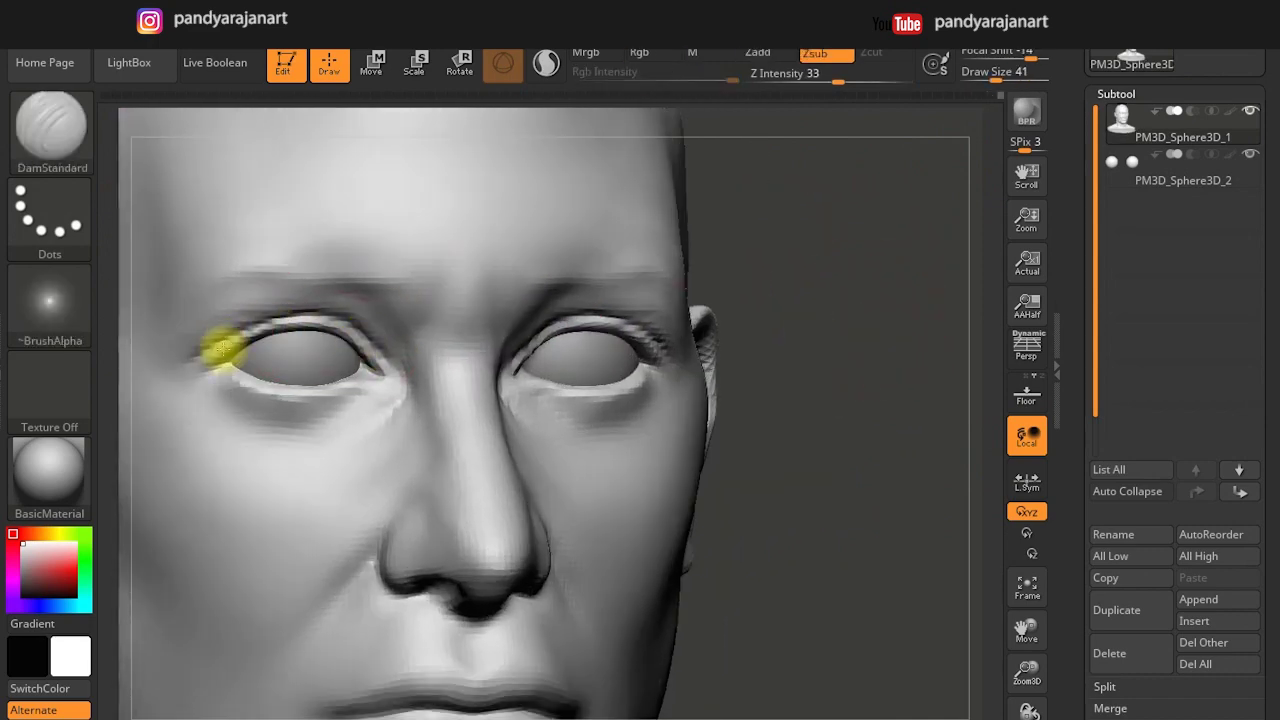
{"action": "right_click_drag", "start_coordinate": [143, 360], "coordinate": [871, 323]}
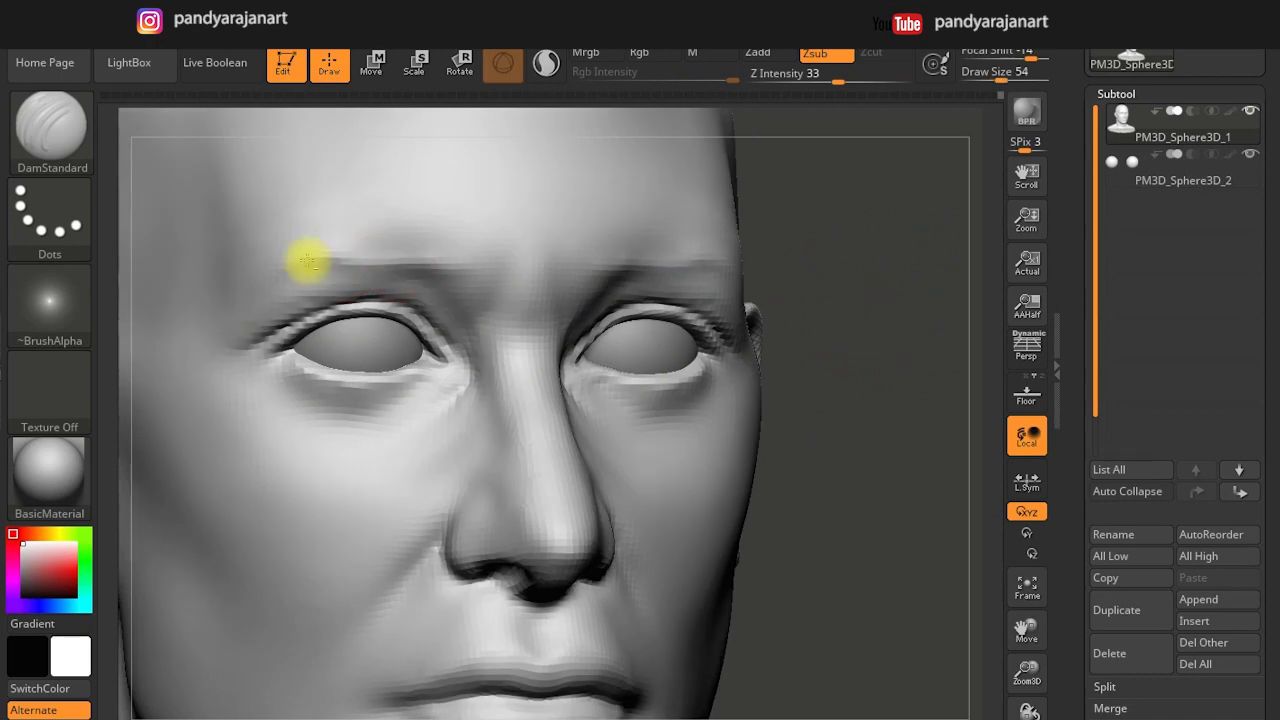
{"action": "left_click_drag", "start_coordinate": [235, 243], "coordinate": [240, 243]}
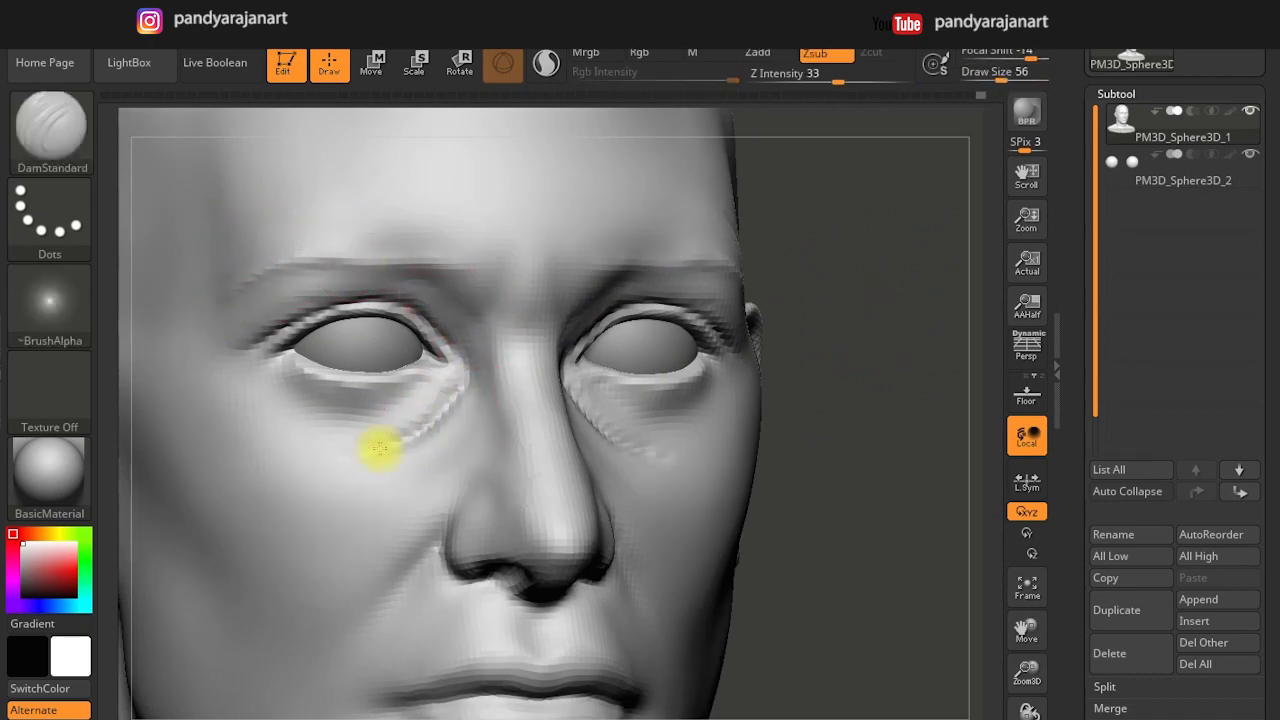
{"action": "left_click_drag", "start_coordinate": [411, 420], "coordinate": [425, 405], "text": "shift"}
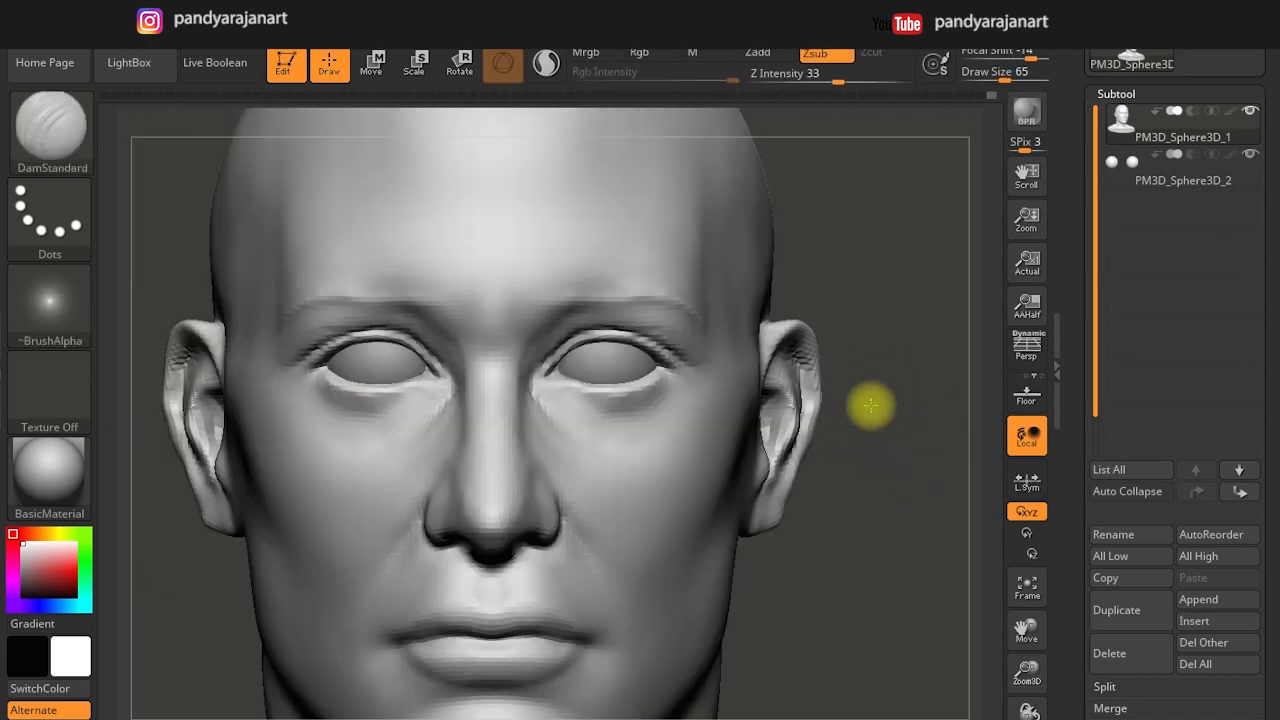
{"action": "right_click_drag", "start_coordinate": [314, 414], "coordinate": [866, 406]}
{"action": "left_click_drag", "start_coordinate": [629, 440], "coordinate": [577, 402], "text": "shift"}
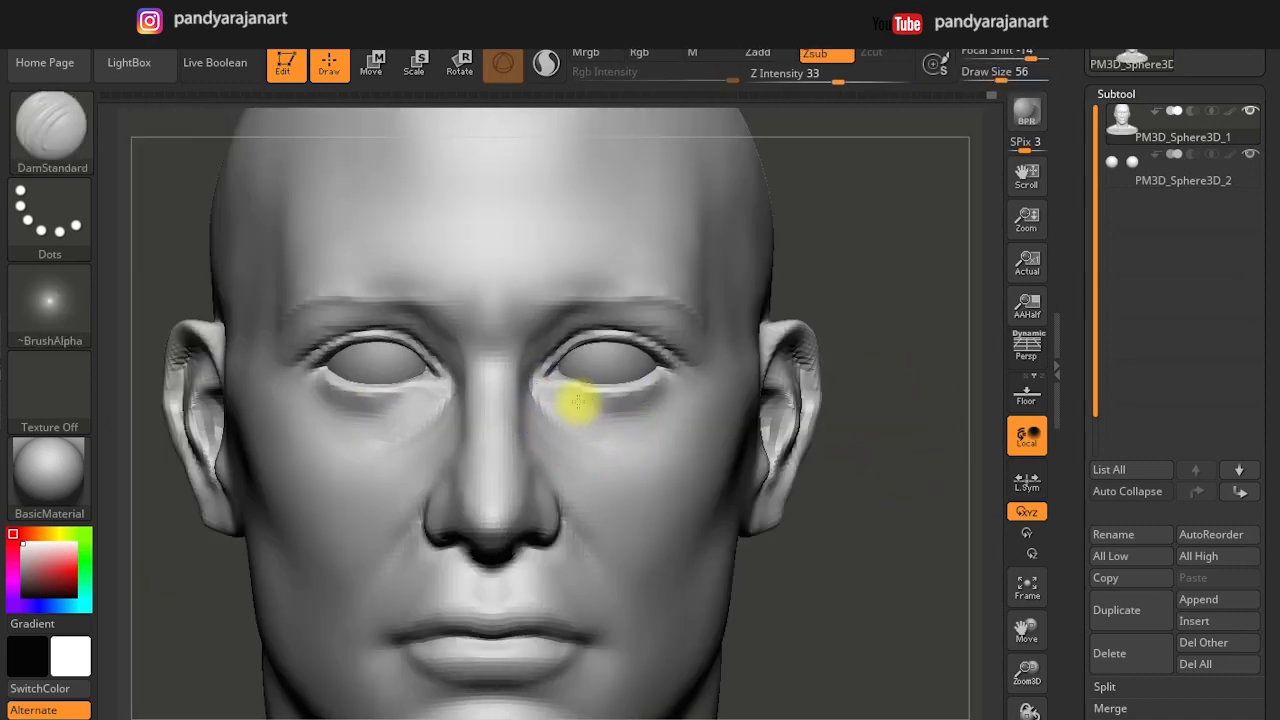
Soften the crease along the cheek and smooth the built-up cheek strokes with a larger brush.
{"action": "left_click_drag", "start_coordinate": [894, 449], "coordinate": [714, 351]}
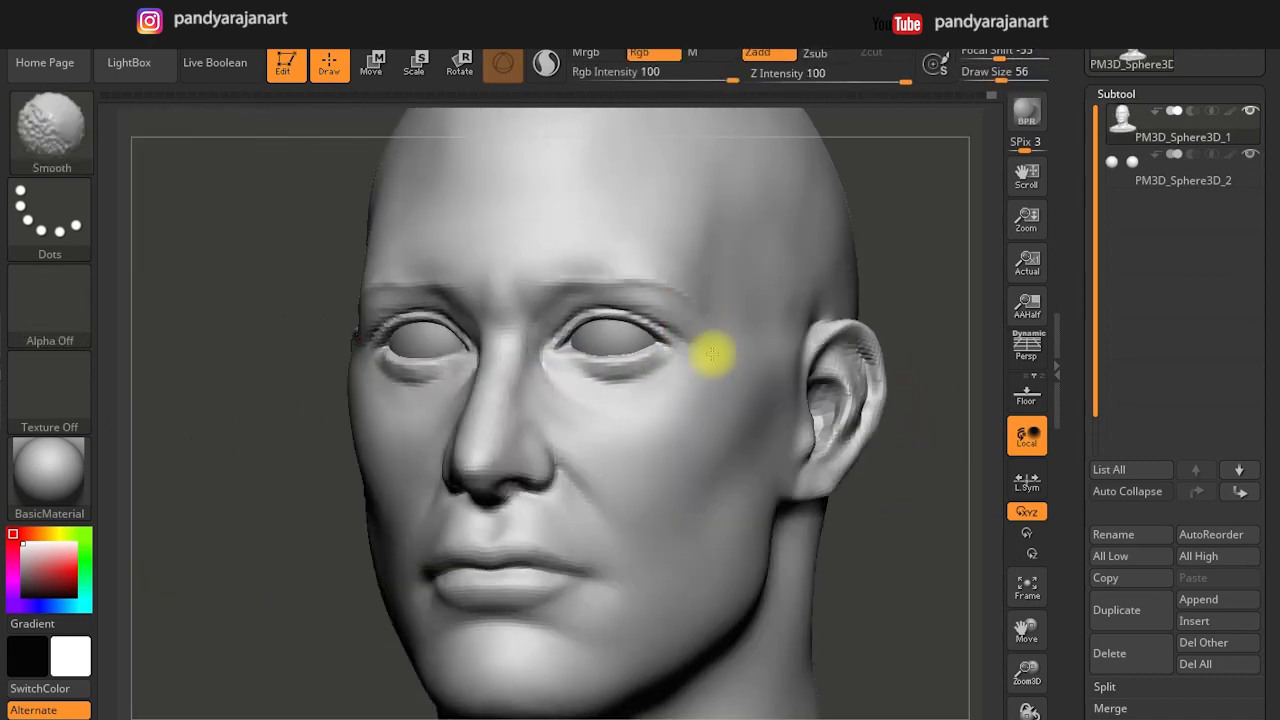
{"action": "mouse_move", "coordinate": [621, 451]}
{"action": "left_mouse_down", "text": "shift"}
{"action": "mouse_move", "coordinate": [745, 432]}
{"action": "mouse_move", "coordinate": [703, 470]}
{"action": "mouse_move", "coordinate": [637, 423]}
{"action": "left_mouse_up", "text": "shift"}
{"action": "left_click_drag", "start_coordinate": [767, 455], "coordinate": [655, 332]}
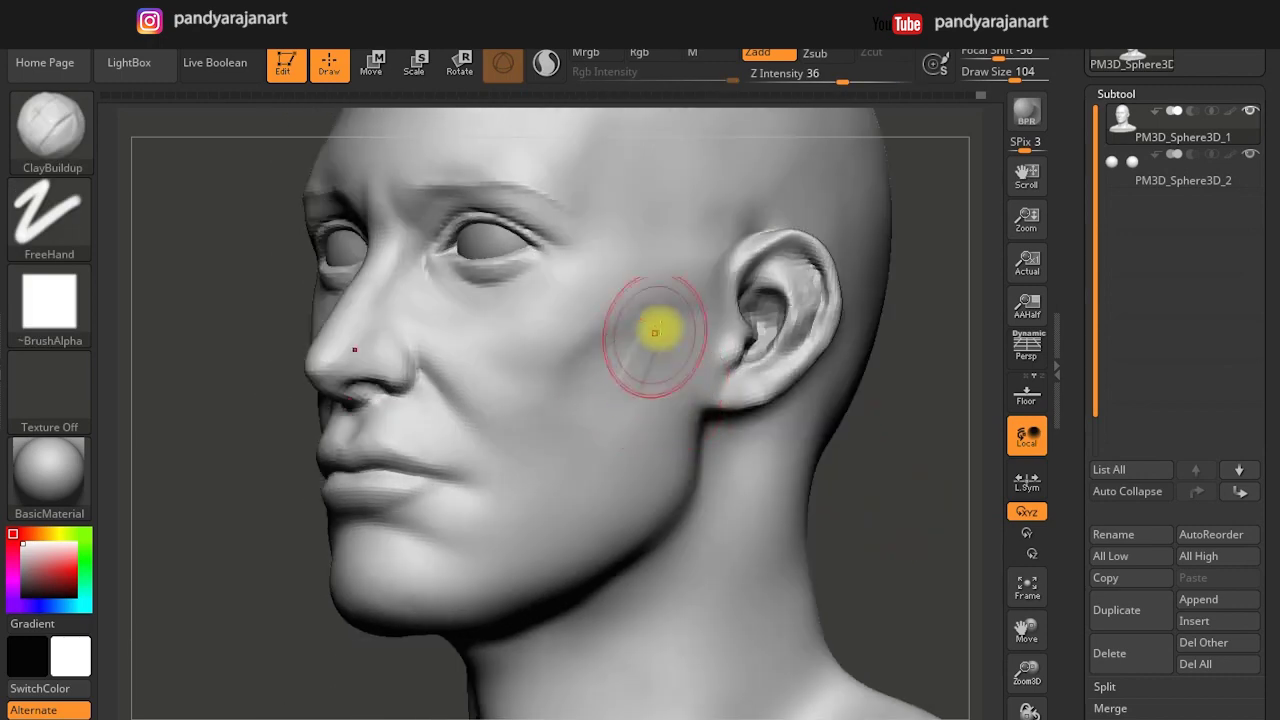
{"action": "key", "text": "bracketright"}
{"action": "key", "text": "bracketright"}
{"action": "key", "text": "bracketright"}
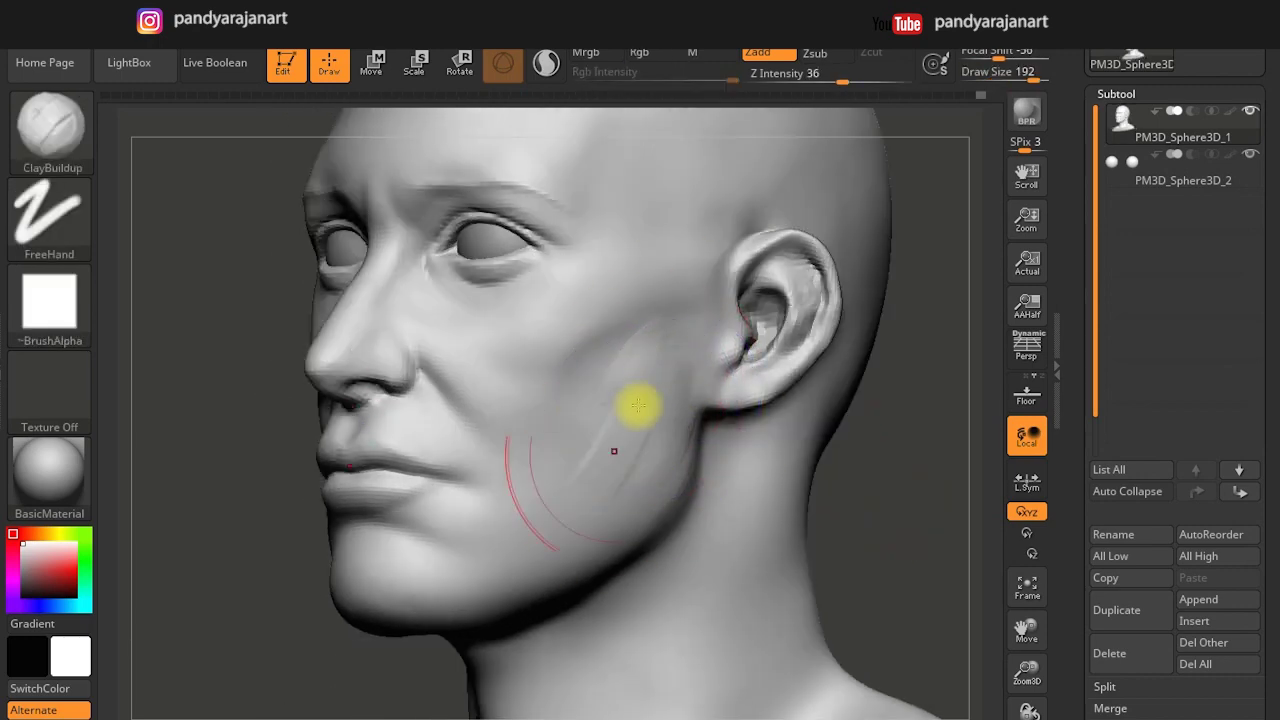
{"action": "mouse_move", "coordinate": [619, 445]}
{"action": "left_mouse_down", "text": "shift"}
{"action": "mouse_move", "coordinate": [654, 480]}
{"action": "mouse_move", "coordinate": [626, 466]}
{"action": "mouse_move", "coordinate": [640, 351]}
{"action": "left_mouse_up", "text": "shift"}
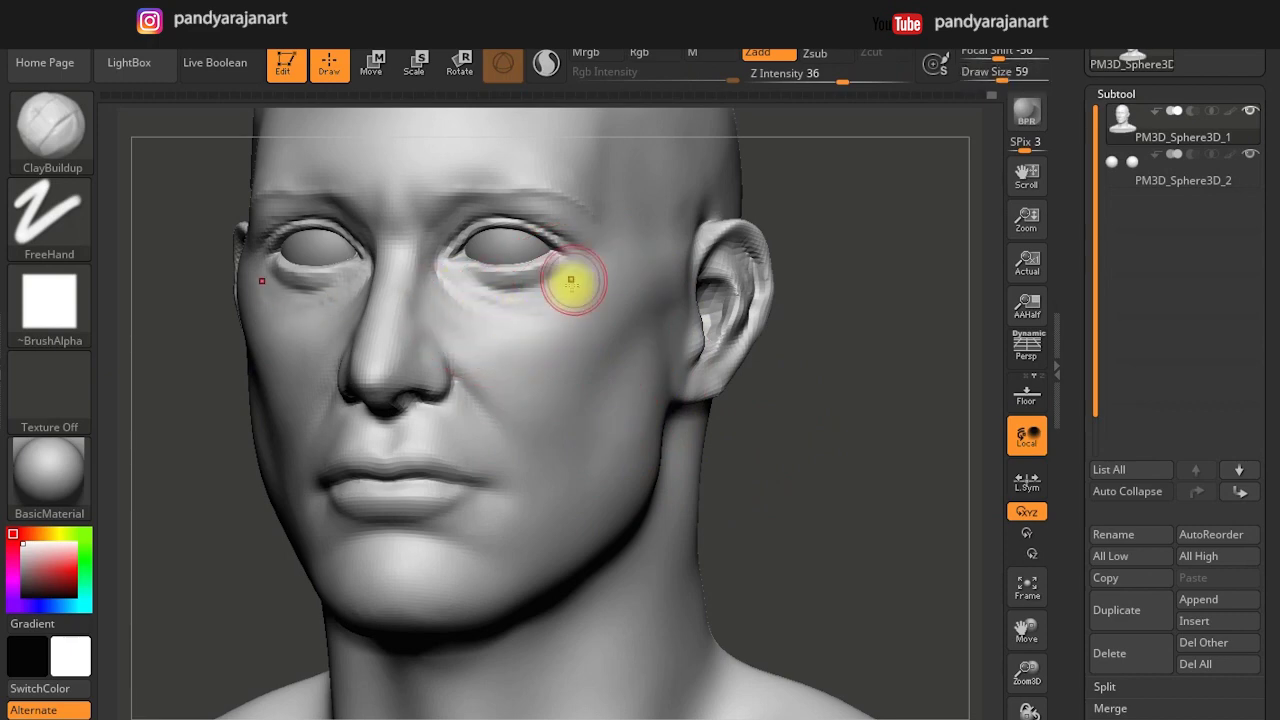
{"action": "left_click_drag", "start_coordinate": [655, 311], "coordinate": [608, 271]}
{"action": "key", "text": "s"}
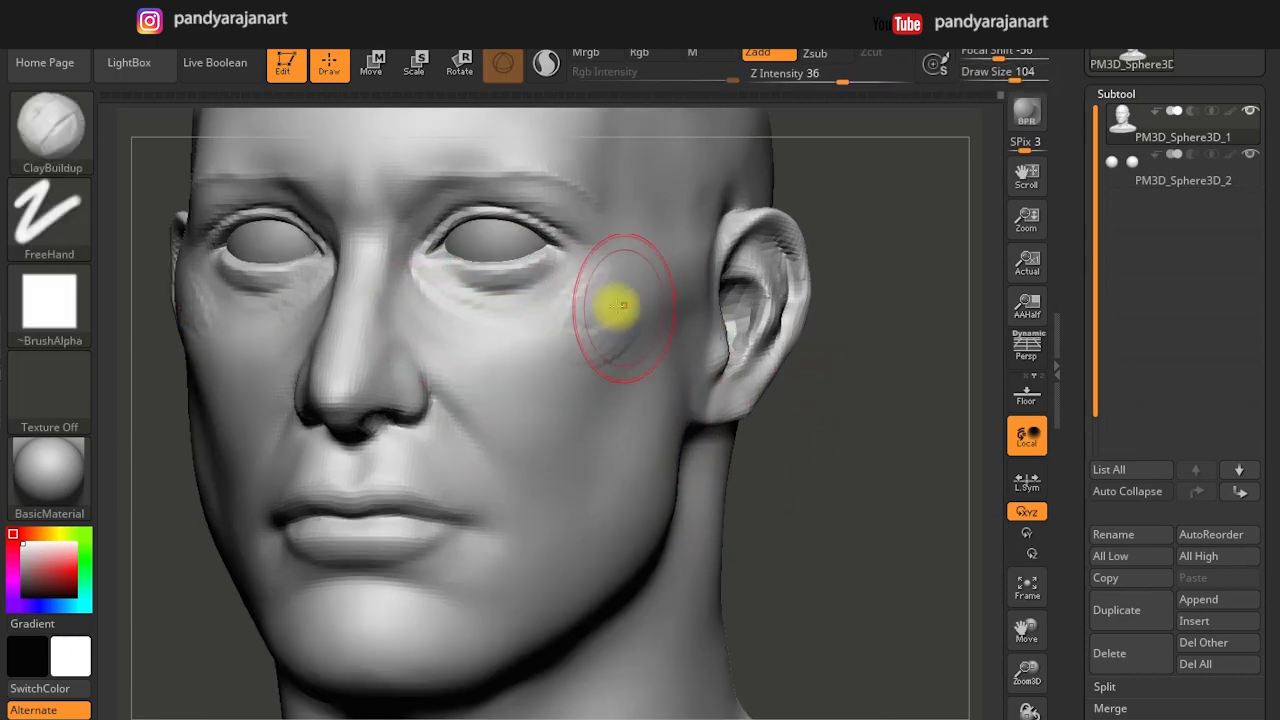
{"action": "key", "text": "shift"}
Carve a crease beside the mouth corner with DamStandard and soften it by the lip.
{"action": "left_click_drag", "start_coordinate": [818, 468], "coordinate": [600, 491]}
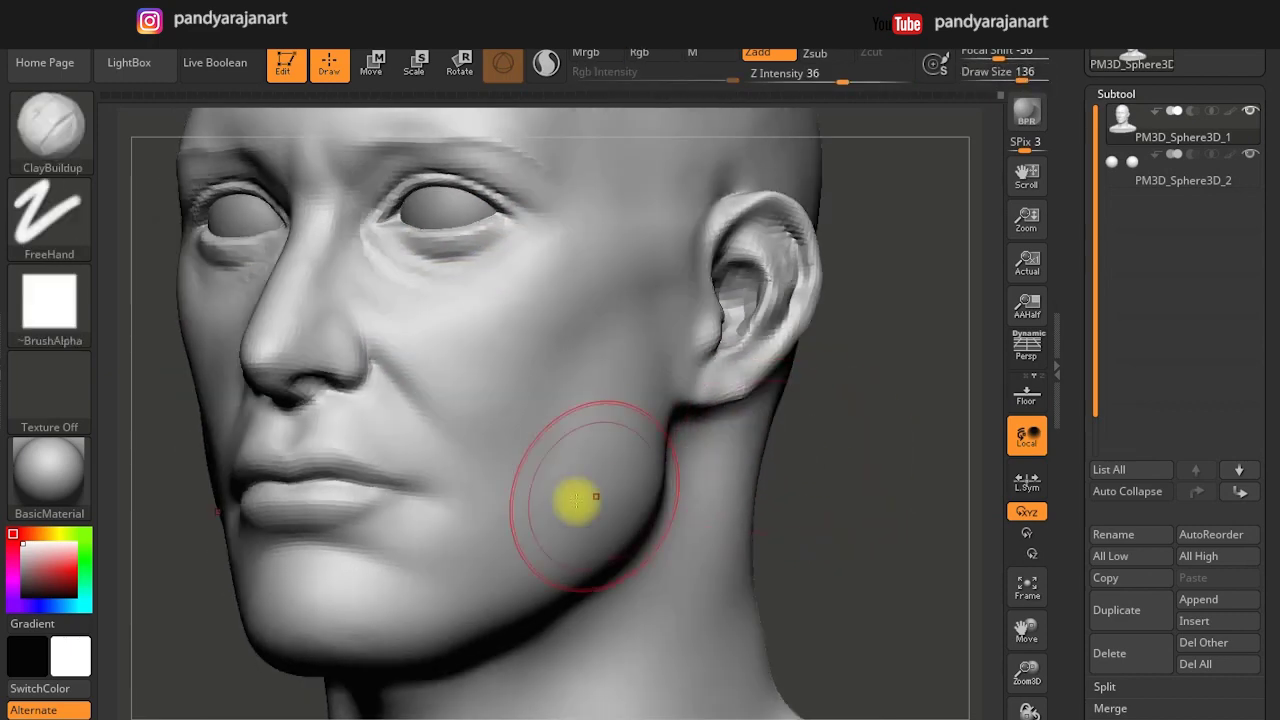
{"action": "left_click", "coordinate": [47, 150]}
{"action": "left_click", "coordinate": [431, 535]}
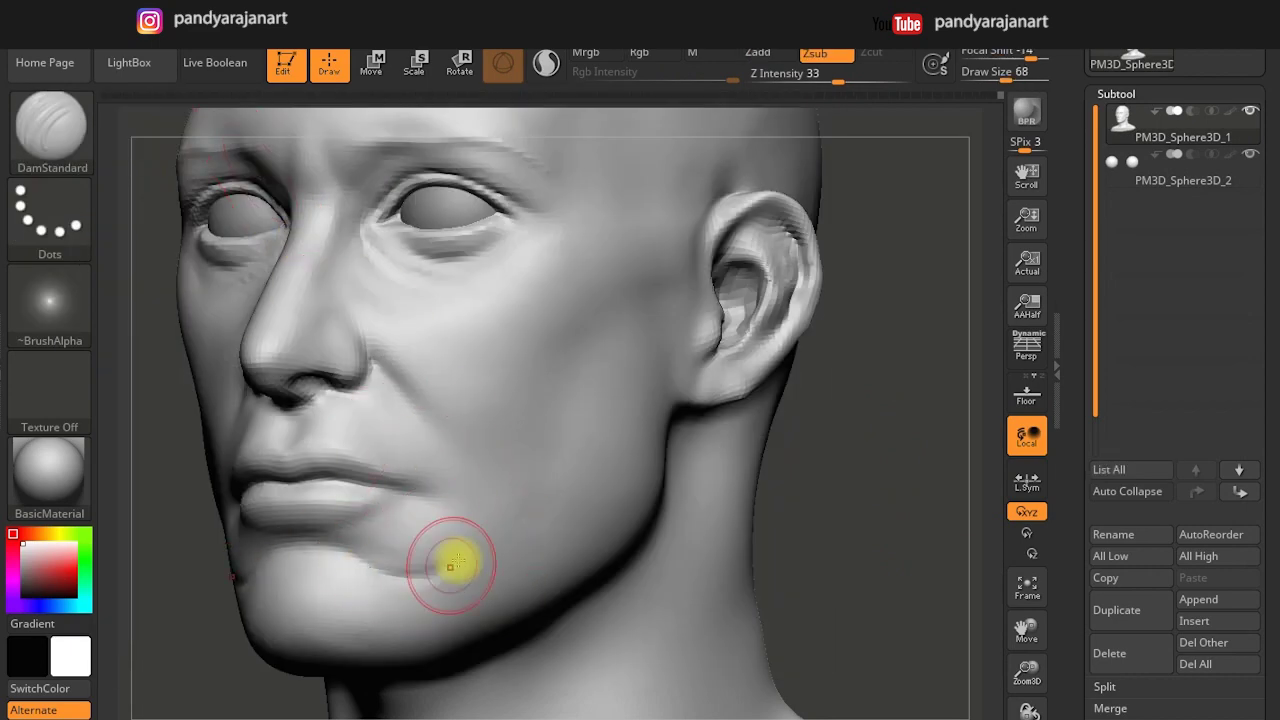
{"action": "left_click_drag", "start_coordinate": [343, 549], "coordinate": [366, 569], "text": "shift"}
{"action": "key", "text": "s"}
{"action": "mouse_move", "coordinate": [512, 540]}
{"action": "left_mouse_down"}
{"action": "mouse_move", "coordinate": [495, 457]}
{"action": "mouse_move", "coordinate": [543, 457]}
{"action": "mouse_move", "coordinate": [500, 543]}
{"action": "left_mouse_up"}
Smooth the cheek beside the nose and the crease under the left eye.
{"action": "mouse_move", "coordinate": [470, 582]}
{"action": "right_mouse_down", "text": "ctrl"}
{"action": "mouse_move", "coordinate": [666, 389]}
{"action": "mouse_move", "coordinate": [521, 484]}
{"action": "mouse_move", "coordinate": [456, 491]}
{"action": "right_mouse_up", "text": "ctrl"}
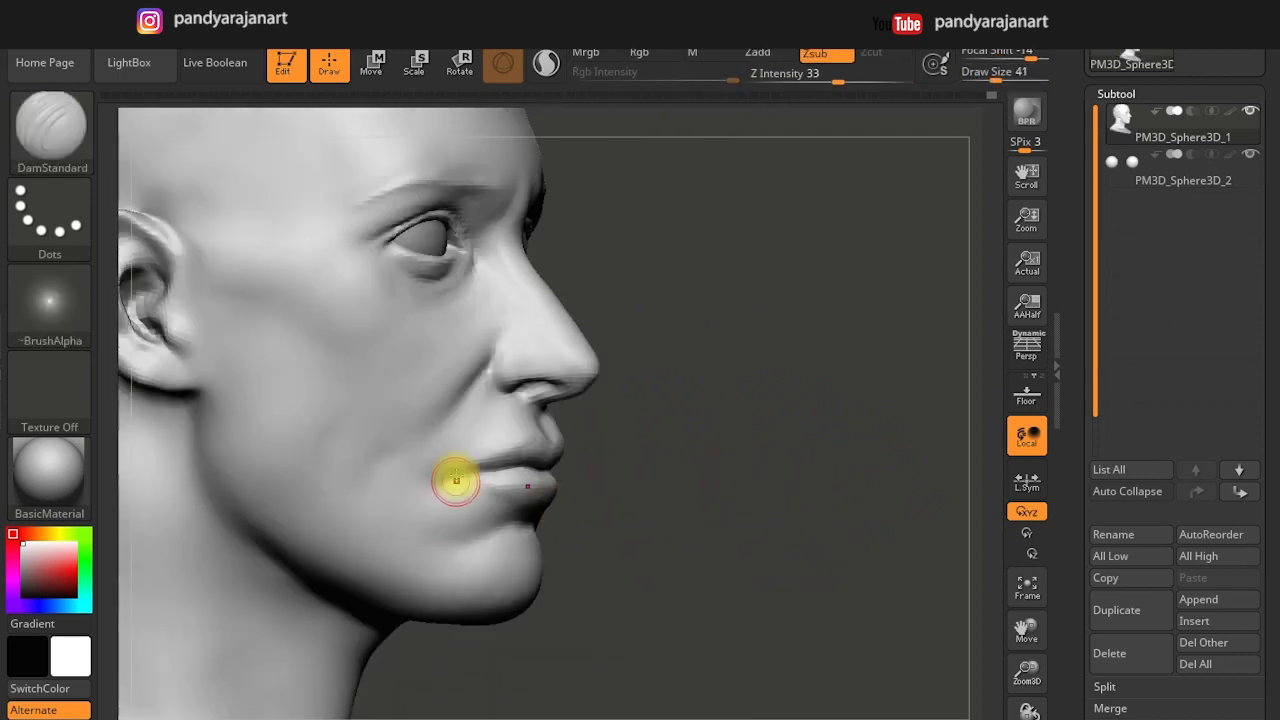
{"action": "right_click_drag", "start_coordinate": [587, 471], "coordinate": [429, 509], "text": "ctrl"}
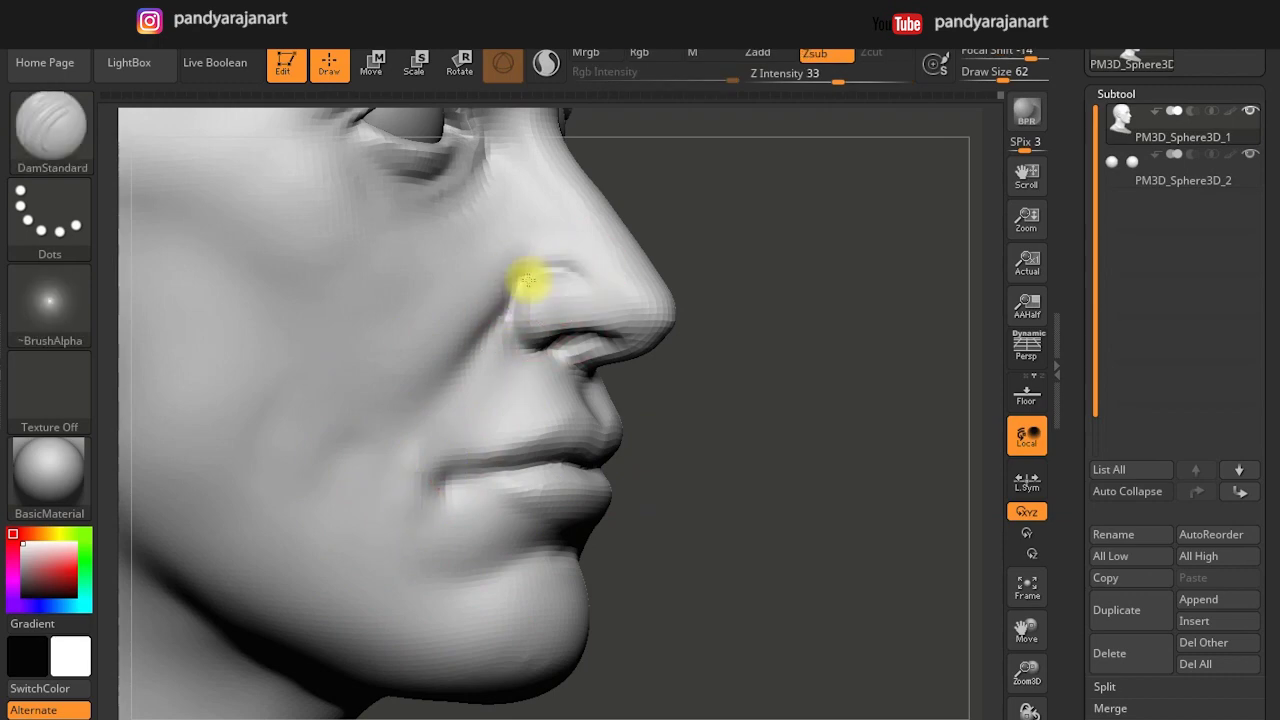
{"action": "right_click_drag", "start_coordinate": [443, 398], "coordinate": [694, 414], "text": "shift"}
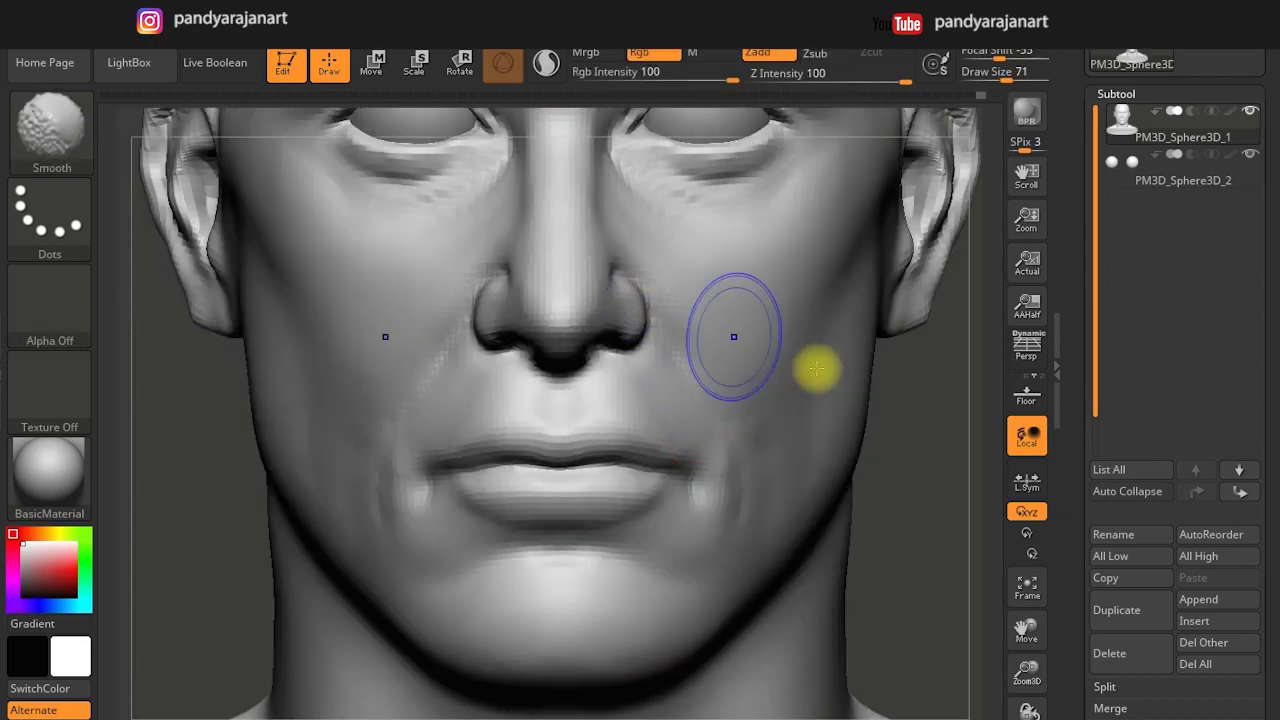
{"action": "right_click_drag", "start_coordinate": [817, 366], "coordinate": [514, 343]}
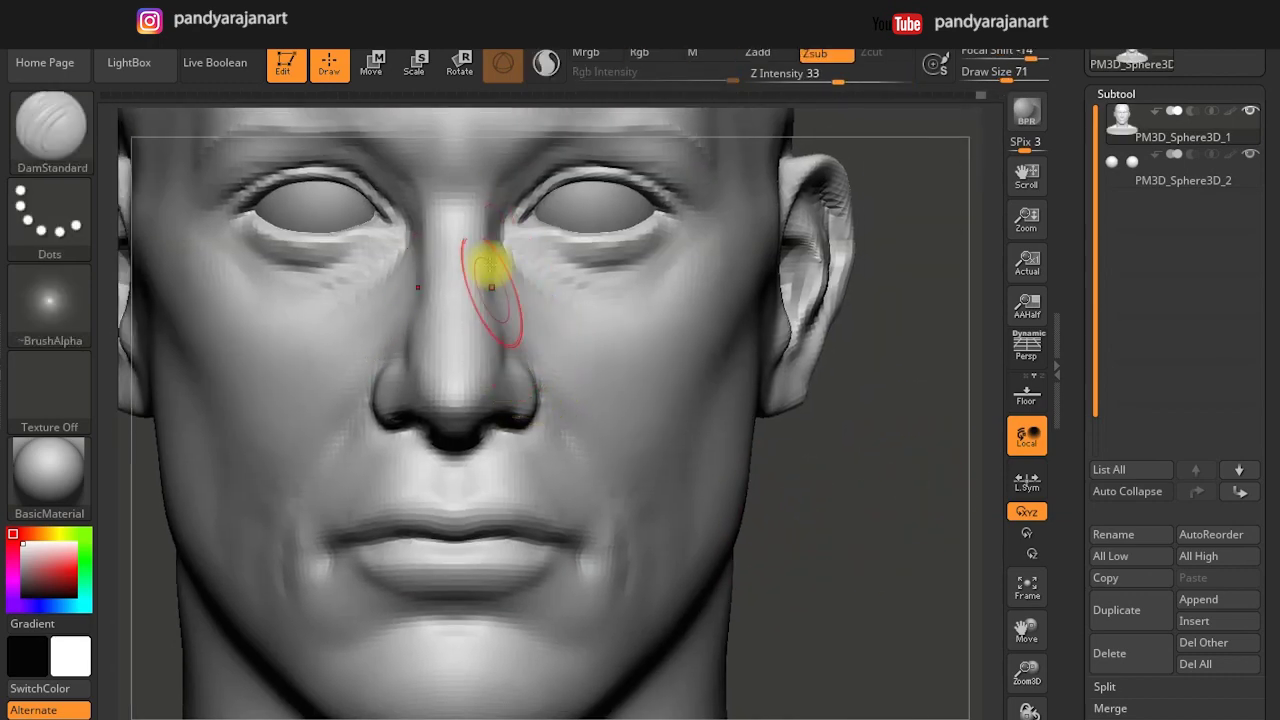
{"action": "right_click_drag", "start_coordinate": [445, 270], "coordinate": [508, 243]}
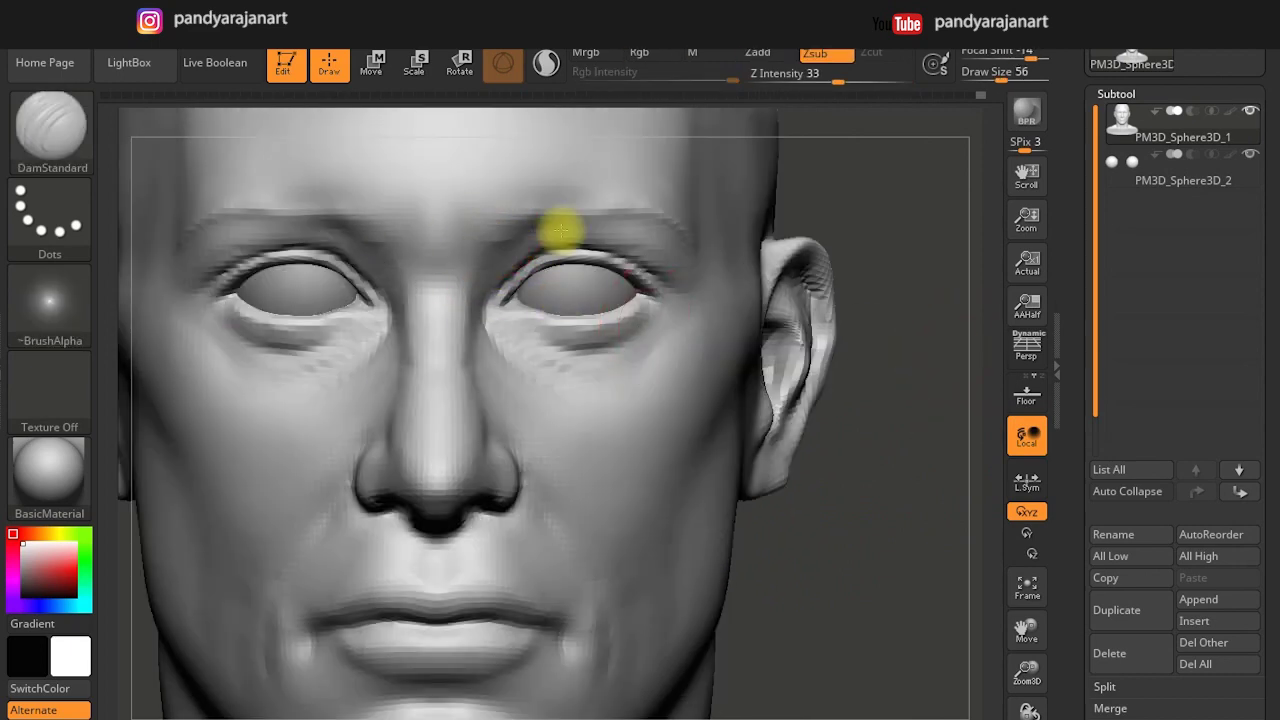
{"action": "mouse_move", "coordinate": [623, 214]}
{"action": "right_mouse_down"}
{"action": "mouse_move", "coordinate": [886, 420]}
{"action": "mouse_move", "coordinate": [447, 313]}
{"action": "right_mouse_up"}
{"action": "left_click_drag", "start_coordinate": [366, 343], "coordinate": [429, 357], "text": "shift"}
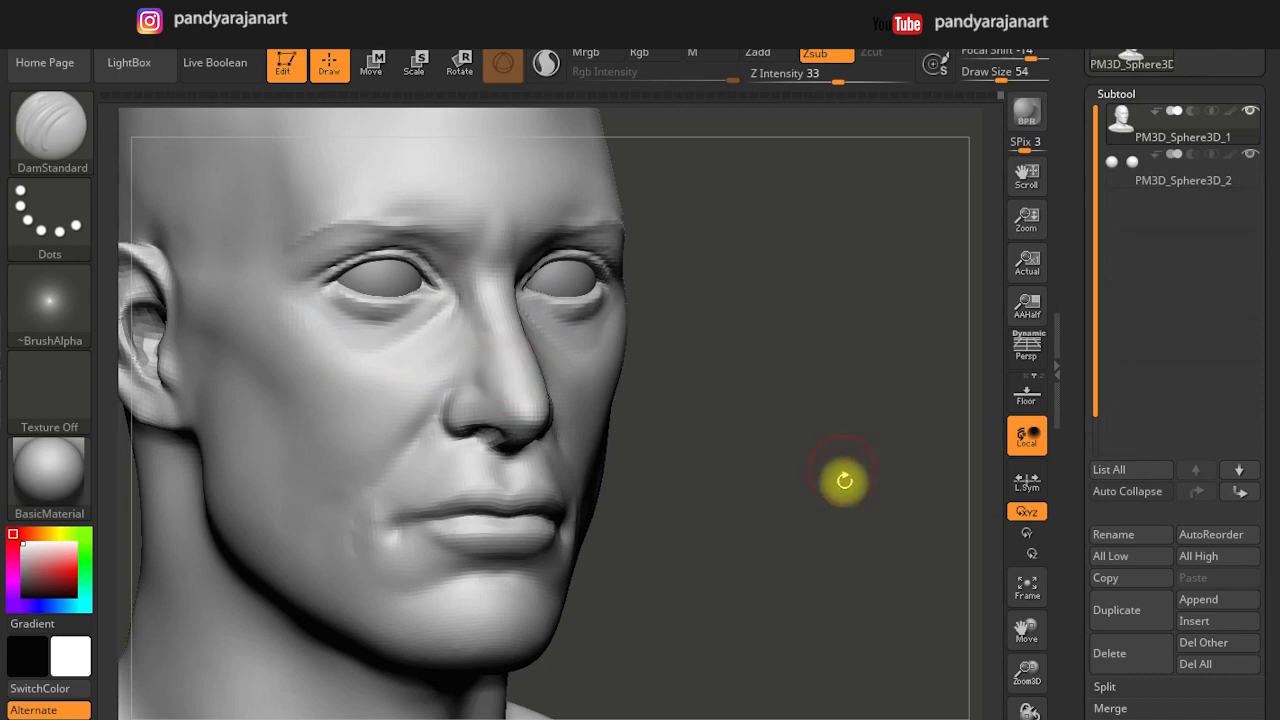
Turn the head to show the ear and neck, and select the Move brush.
{"action": "left_click_drag", "start_coordinate": [841, 468], "coordinate": [860, 471]}
{"action": "left_click_drag", "start_coordinate": [773, 492], "coordinate": [700, 470]}
{"action": "left_click", "coordinate": [80, 128]}
{"action": "left_click", "coordinate": [237, 412]}
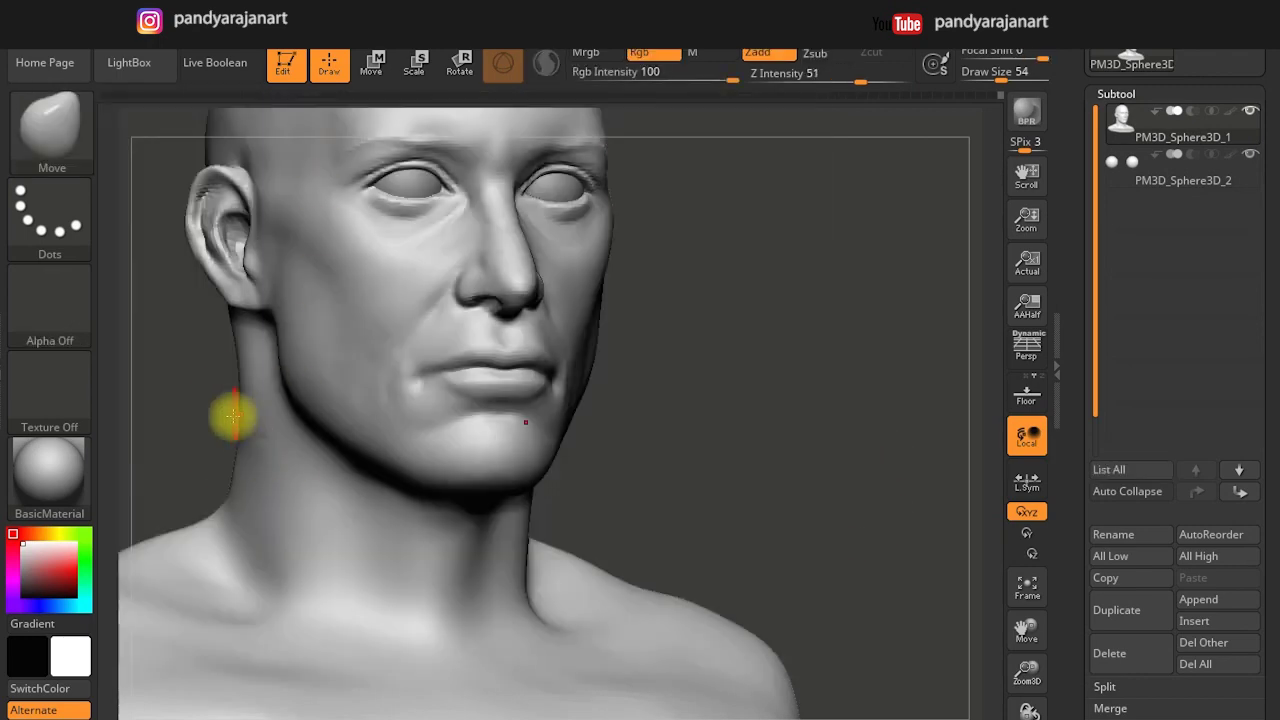
Carve and then smooth creases along both collarbones with a larger DamStandard.
{"action": "key", "text": "bracketleft"}
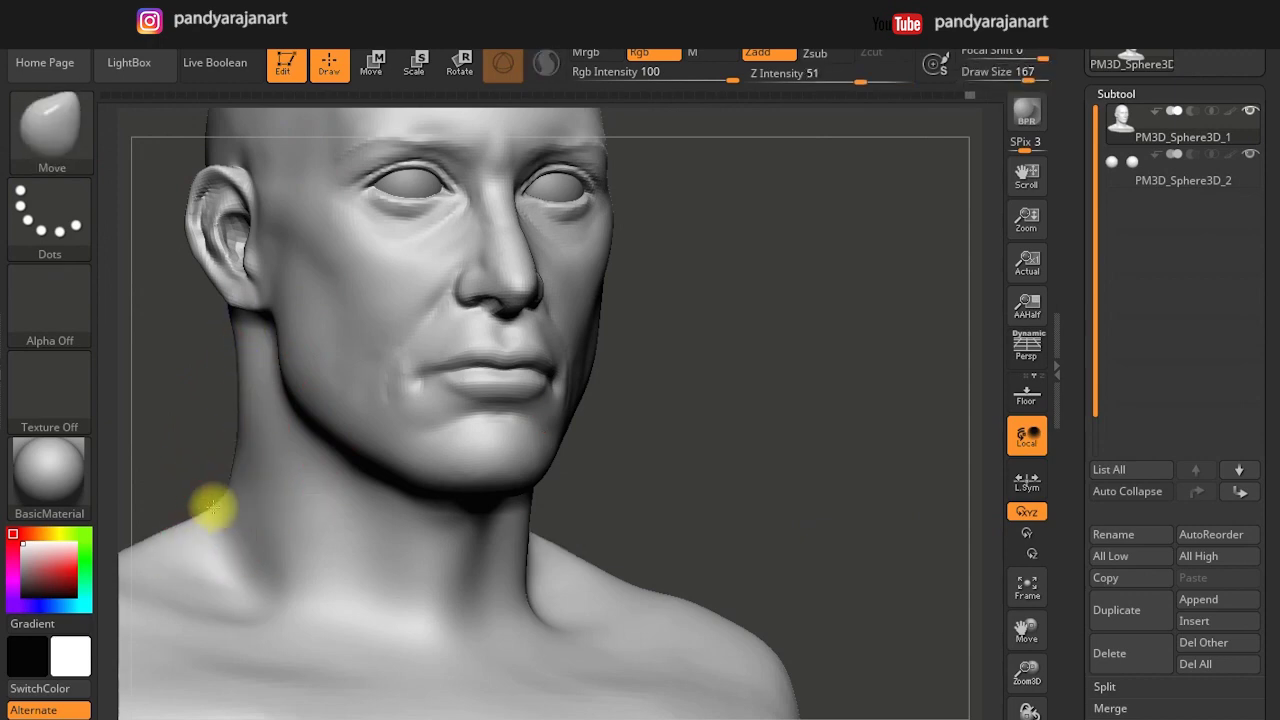
{"action": "left_click", "coordinate": [63, 140]}
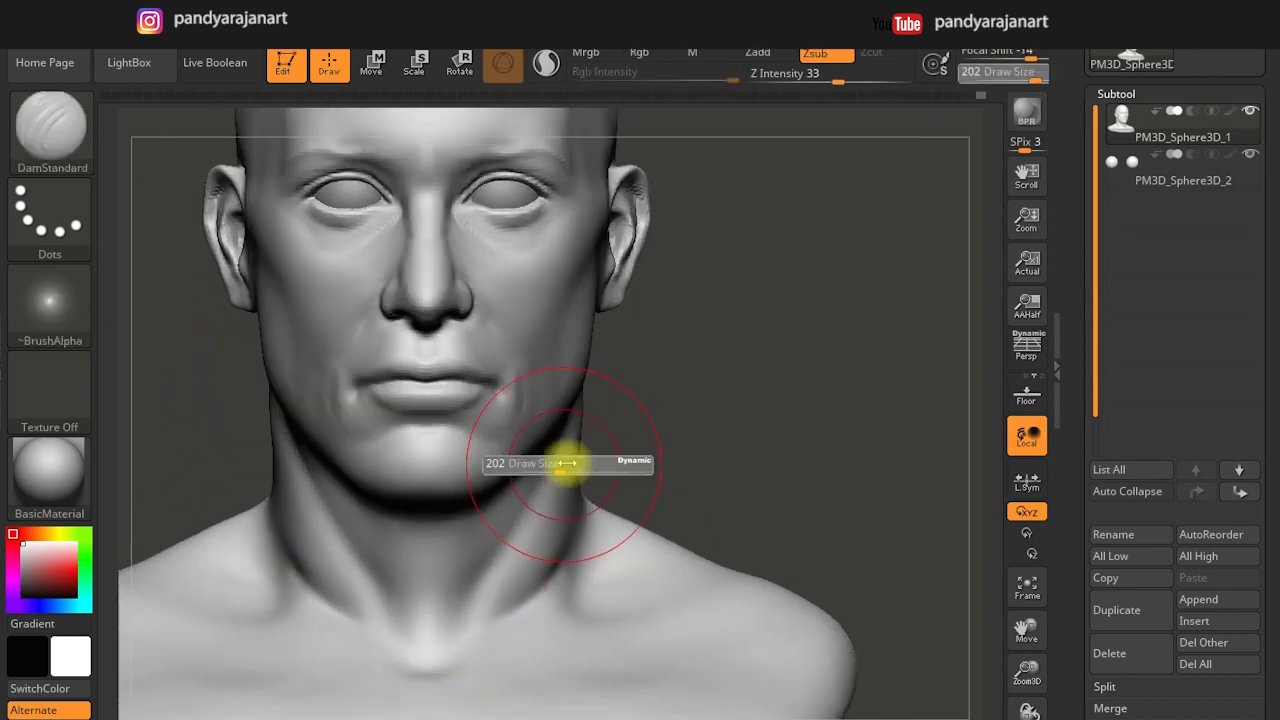
{"action": "key", "text": "bracketright"}
{"action": "mouse_move", "coordinate": [560, 625]}
{"action": "left_mouse_down"}
{"action": "mouse_move", "coordinate": [620, 612]}
{"action": "mouse_move", "coordinate": [561, 461]}
{"action": "left_mouse_up"}
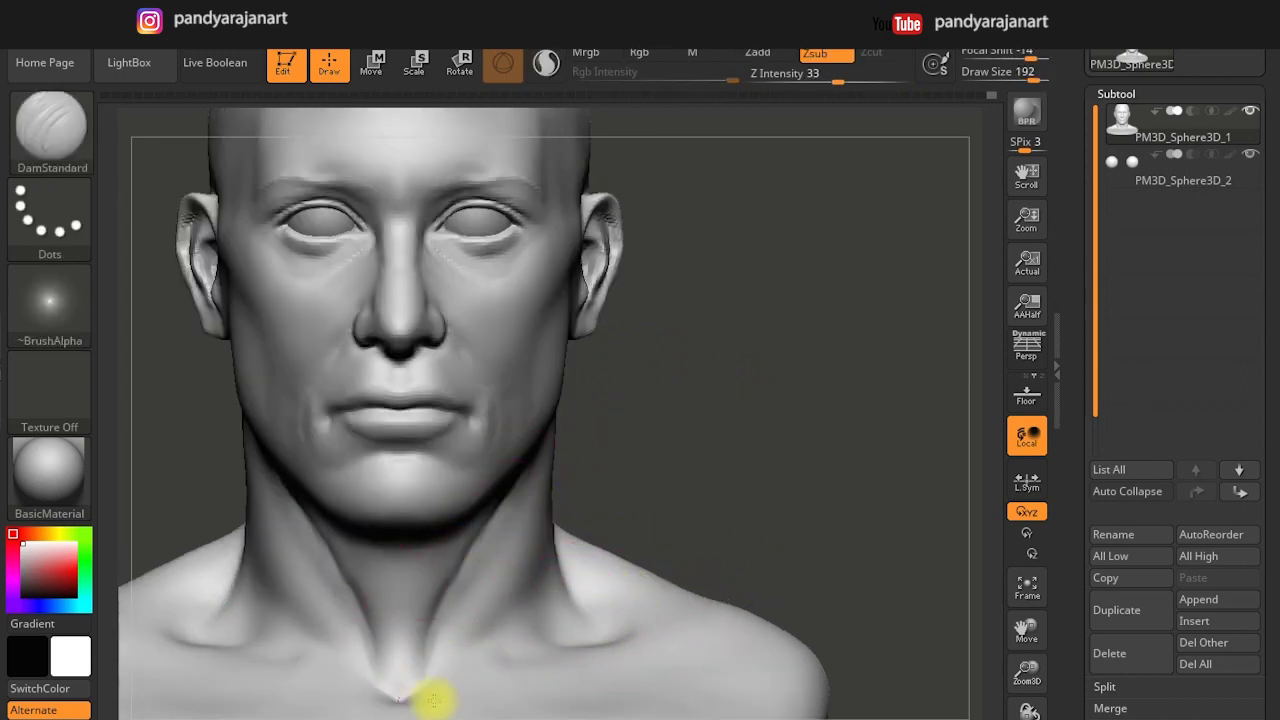
{"action": "left_click_drag", "start_coordinate": [511, 500], "coordinate": [543, 523], "text": "shift"}
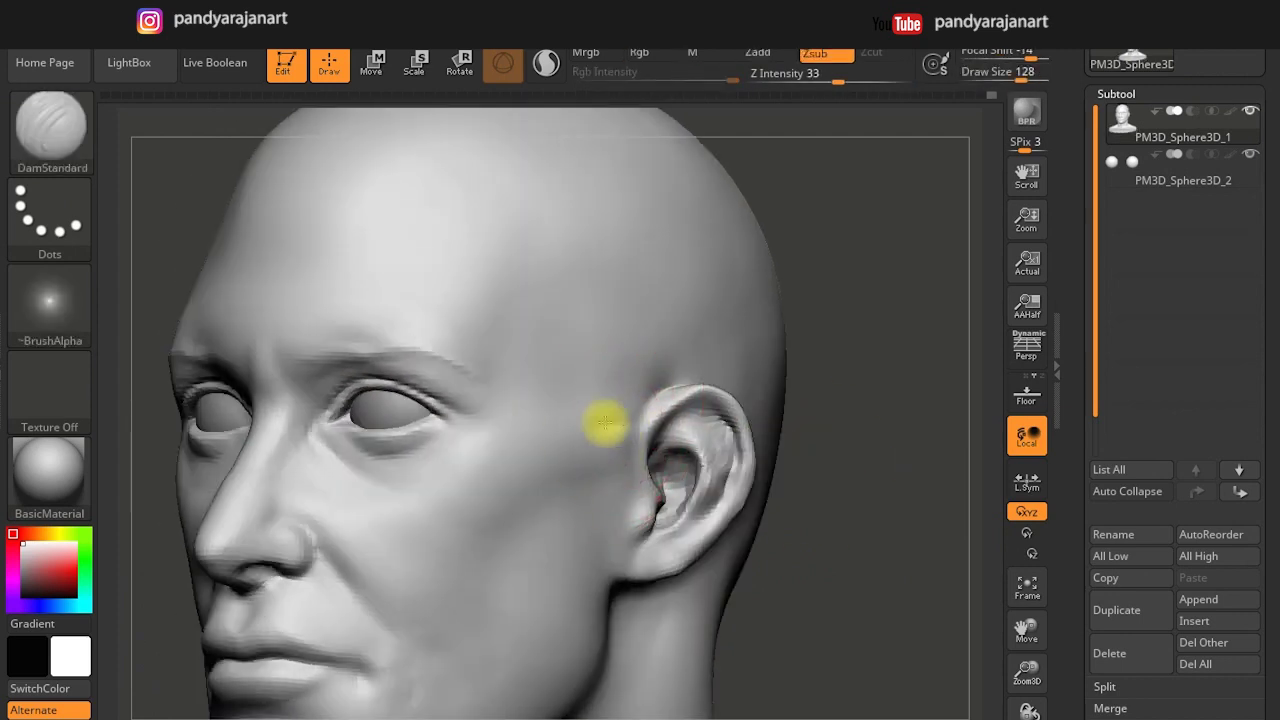
Smooth the temples and forehead crease using ClayBuildup, then shrink the brush to 62.
{"action": "left_click_drag", "start_coordinate": [600, 414], "coordinate": [592, 386], "text": "shift"}
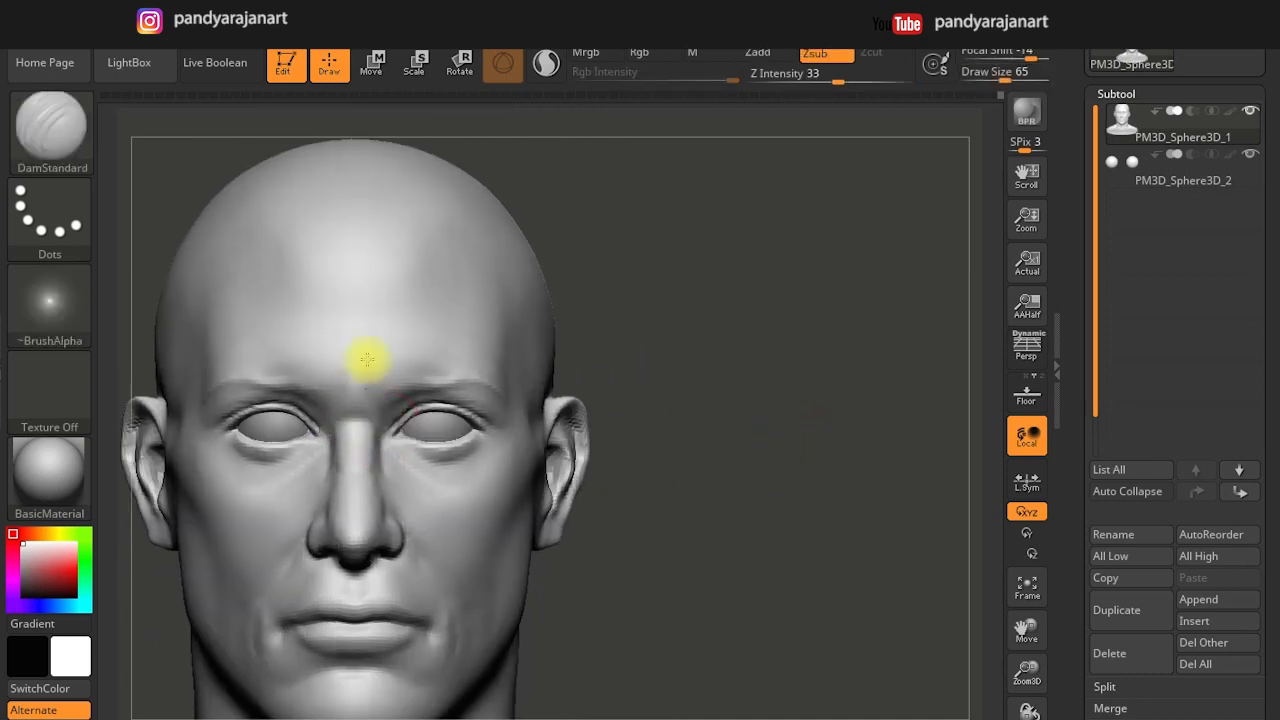
{"action": "right_click_drag", "start_coordinate": [443, 337], "coordinate": [454, 347], "text": "alt"}
{"action": "mouse_move", "coordinate": [593, 285]}
{"action": "left_mouse_down", "text": "shift"}
{"action": "mouse_move", "coordinate": [594, 274]}
{"action": "mouse_move", "coordinate": [606, 286]}
{"action": "left_mouse_up", "text": "shift"}
{"action": "left_click_drag", "start_coordinate": [531, 223], "coordinate": [349, 320]}
{"action": "left_click", "coordinate": [50, 125]}
{"action": "left_click", "coordinate": [183, 137]}
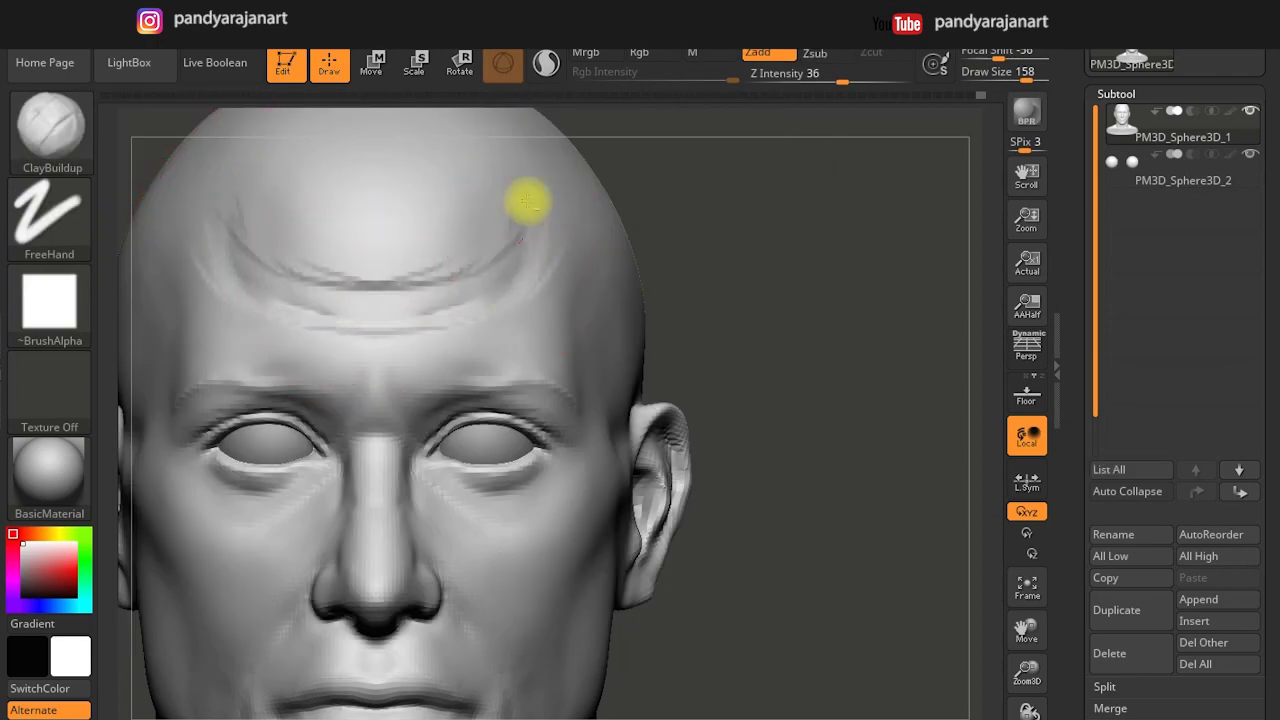
{"action": "left_click_drag", "start_coordinate": [466, 220], "coordinate": [366, 309], "text": "shift"}
{"action": "left_click_drag", "start_coordinate": [486, 177], "coordinate": [386, 334], "text": "shift"}
{"action": "key", "text": "s"}
{"action": "left_click_drag", "start_coordinate": [433, 510], "coordinate": [396, 537]}
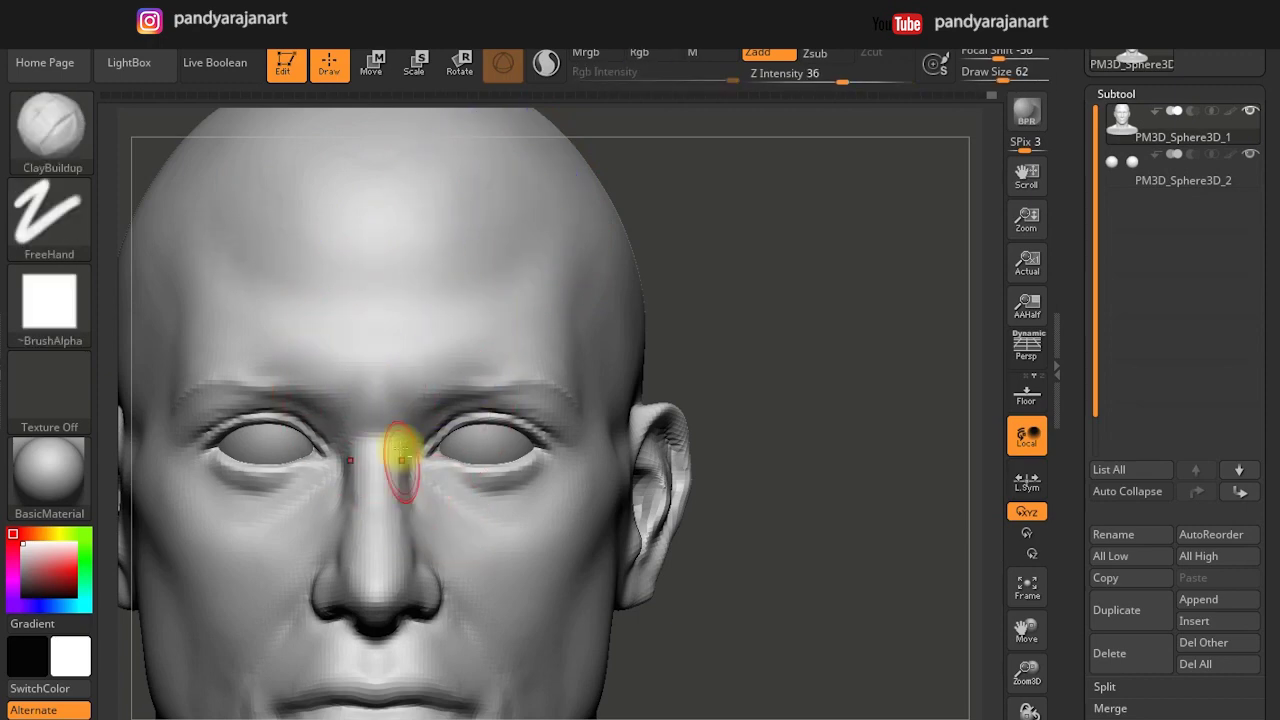
Reshape the left nostril and nose tip with a small dotted-stroke DamStandard.
{"action": "mouse_move", "coordinate": [782, 412]}
{"action": "left_mouse_down", "text": "alt"}
{"action": "mouse_move", "coordinate": [388, 478]}
{"action": "mouse_move", "coordinate": [414, 480]}
{"action": "left_mouse_up", "text": "alt"}
{"action": "key", "text": "b"}
{"action": "left_click", "coordinate": [228, 143]}
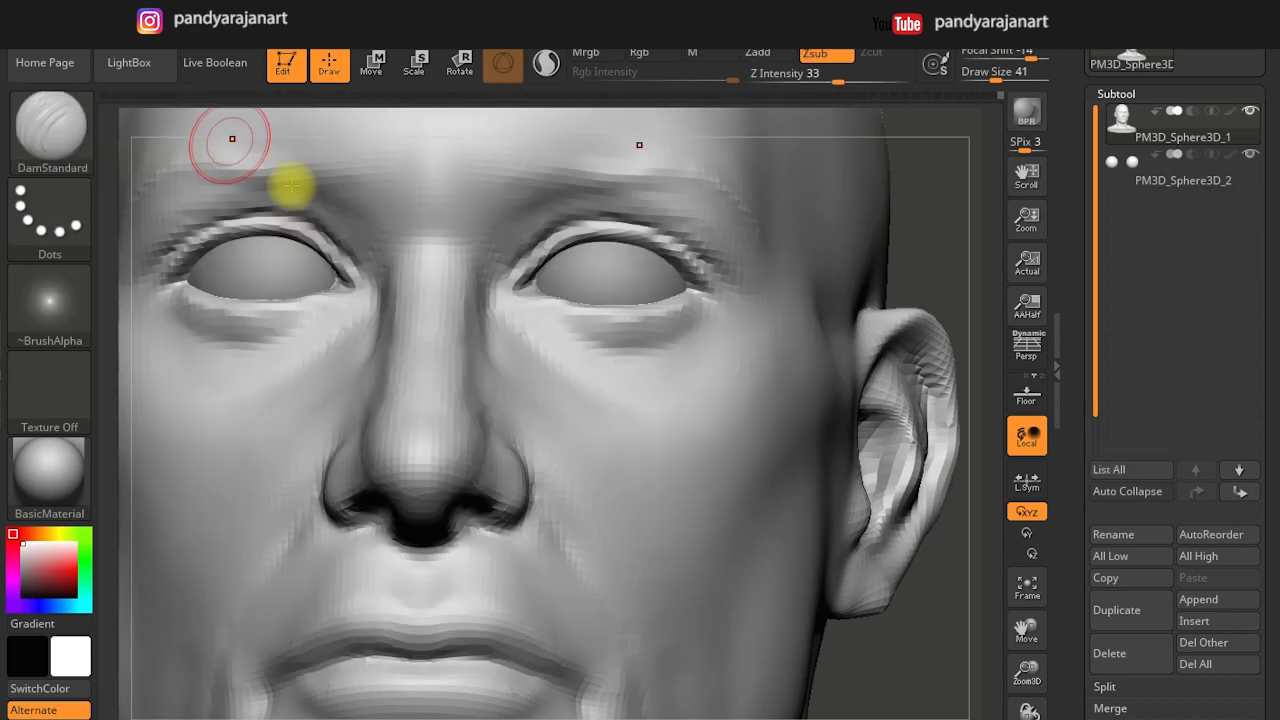
{"action": "key", "text": "s"}
{"action": "left_click_drag", "start_coordinate": [422, 498], "coordinate": [416, 498]}
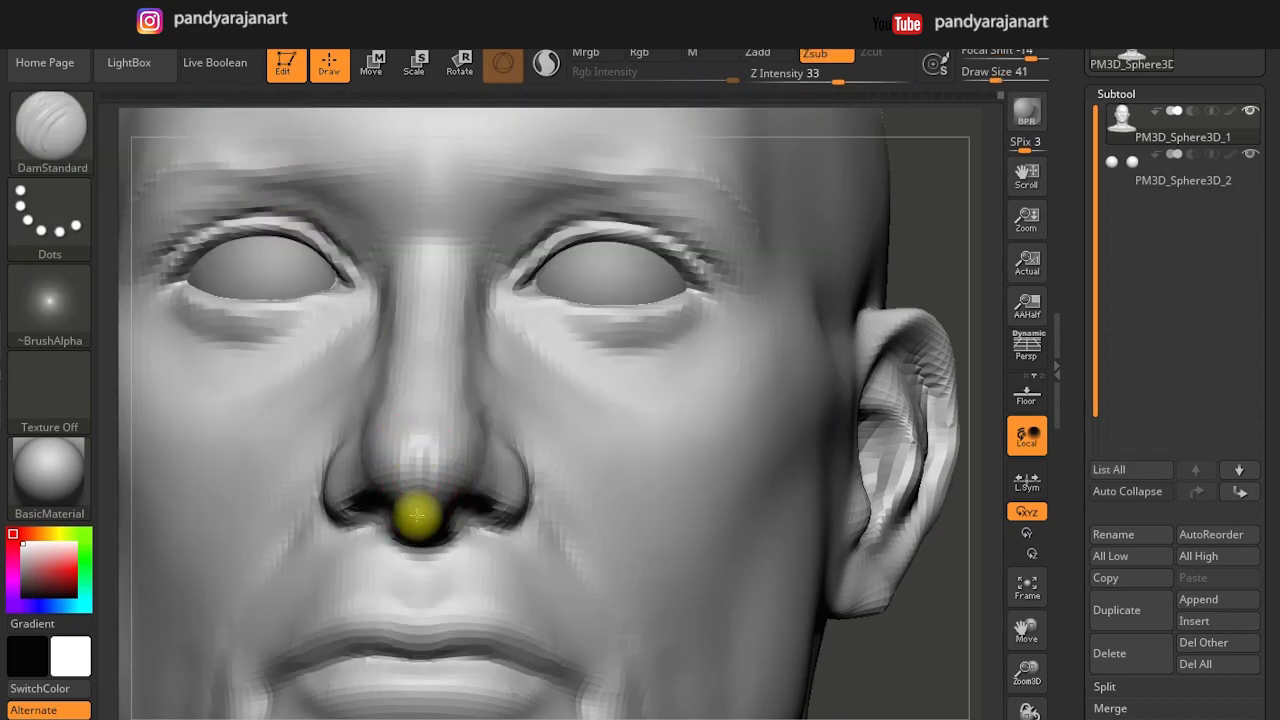
{"action": "left_click_drag", "start_coordinate": [480, 468], "coordinate": [443, 466], "text": "shift"}
{"action": "left_click_drag", "start_coordinate": [900, 666], "coordinate": [506, 346]}
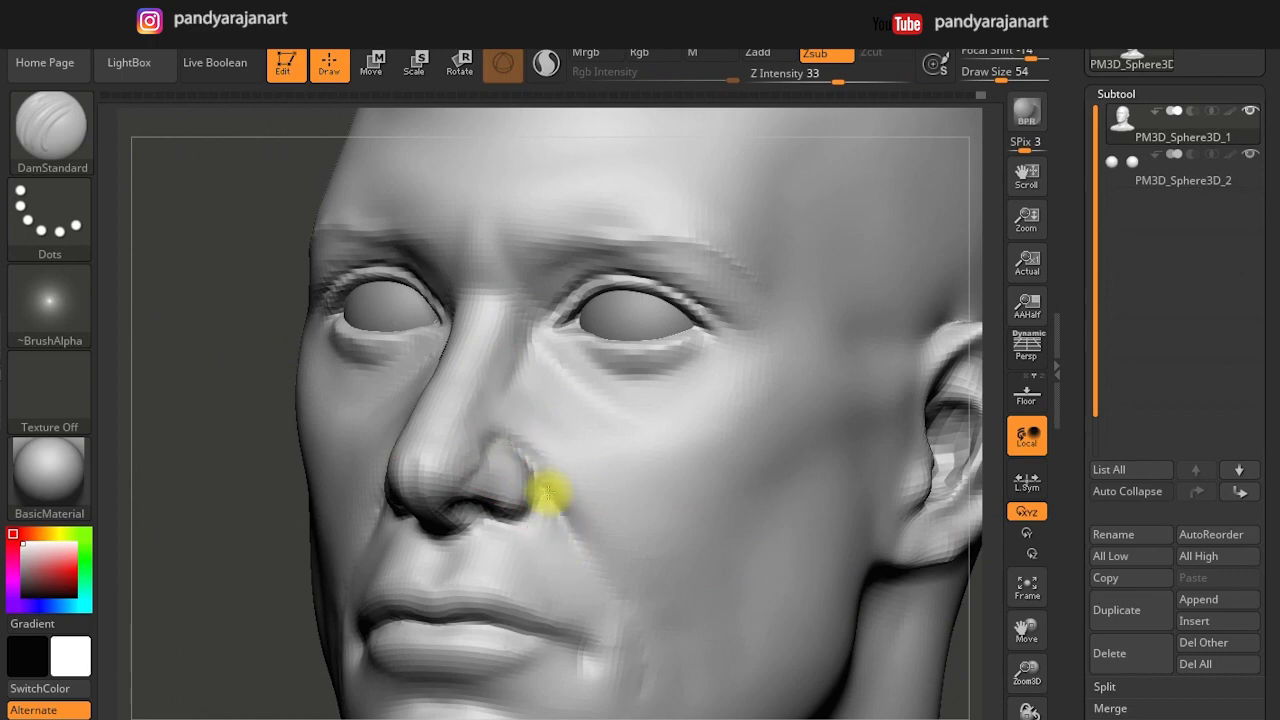
{"action": "mouse_move", "coordinate": [214, 609]}
{"action": "left_mouse_down"}
{"action": "mouse_move", "coordinate": [571, 477]}
{"action": "mouse_move", "coordinate": [385, 530]}
{"action": "left_mouse_up"}
{"action": "right_click_drag", "start_coordinate": [385, 530], "coordinate": [458, 488]}
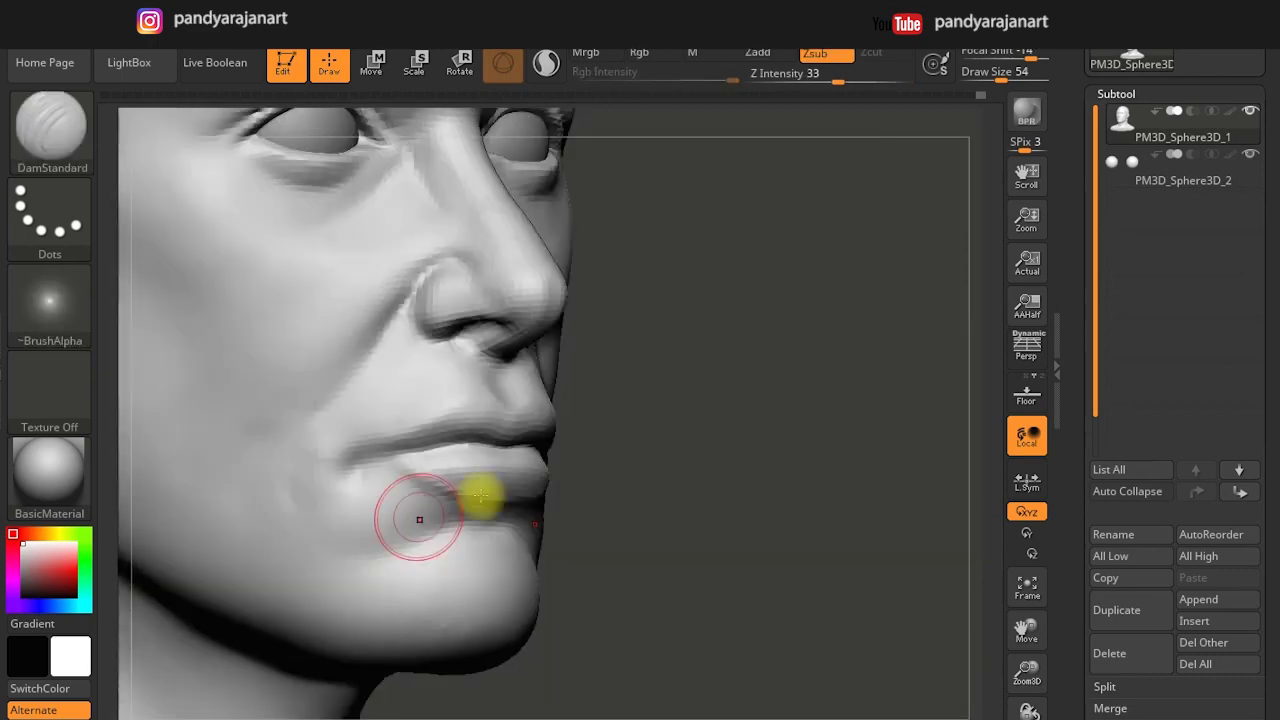
Switch to ClayBuildup and smooth the mouth corner and cheek surface.
{"action": "key", "text": "b"}
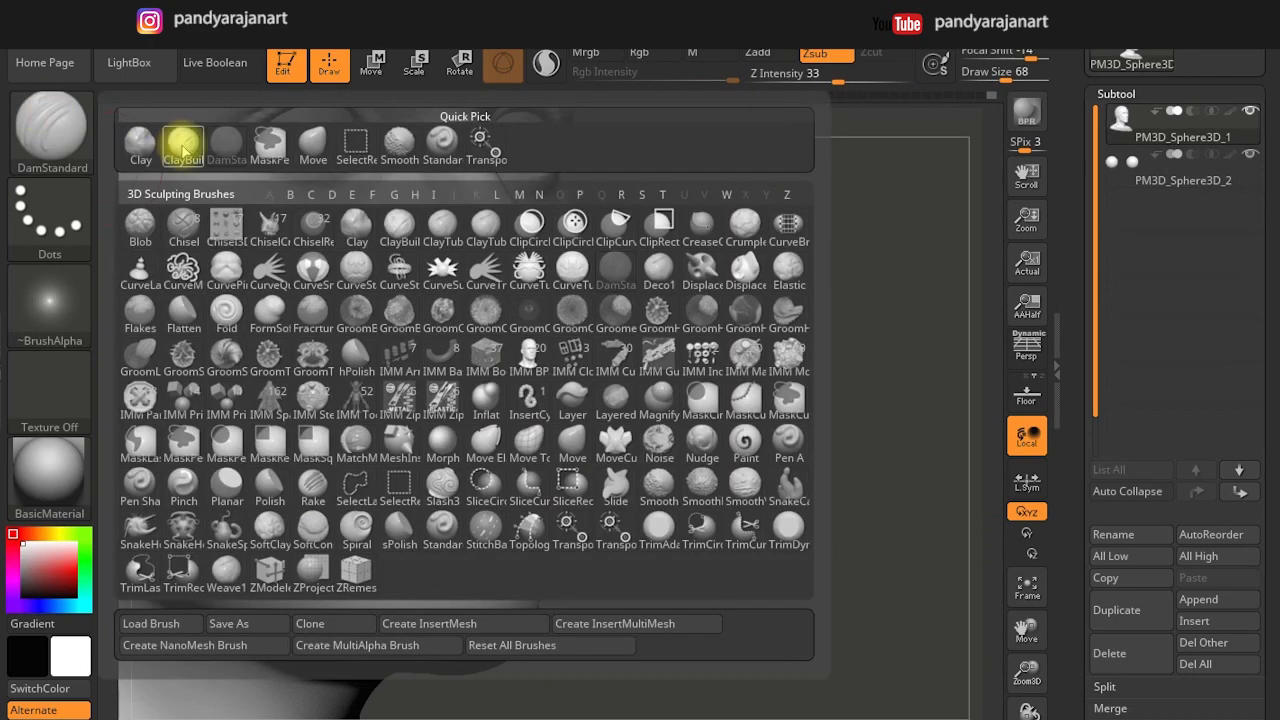
{"action": "key", "text": "c"}
{"action": "key", "text": "b"}
{"action": "left_click_drag", "start_coordinate": [356, 514], "coordinate": [354, 486], "text": "shift"}
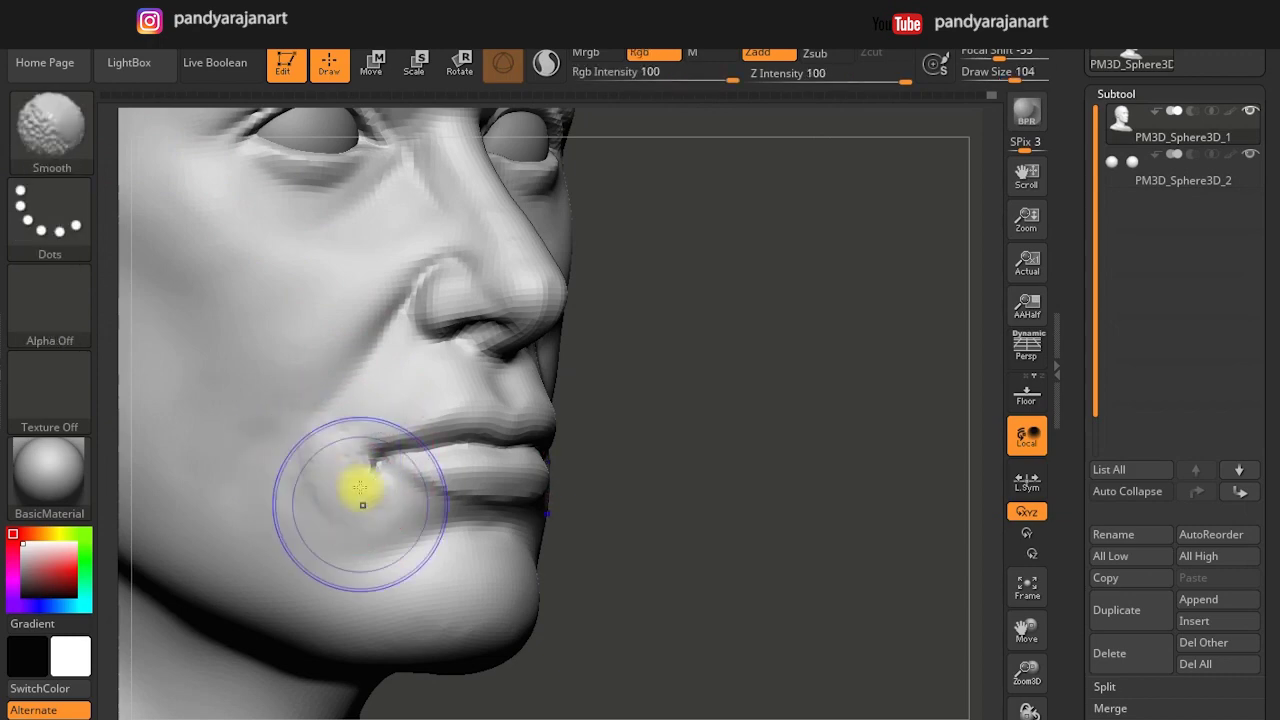
{"action": "key", "text": "bracketright"}
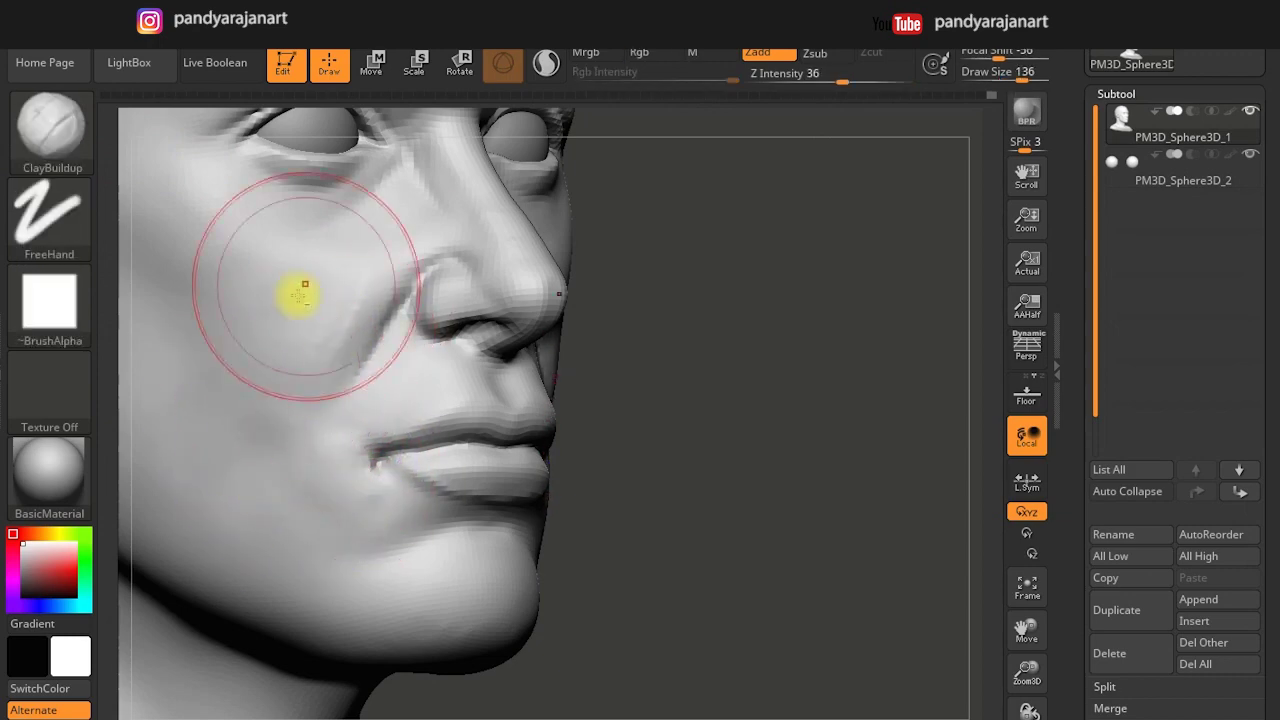
{"action": "mouse_move", "coordinate": [243, 343]}
{"action": "right_mouse_down"}
{"action": "mouse_move", "coordinate": [677, 417]}
{"action": "mouse_move", "coordinate": [790, 328]}
{"action": "mouse_move", "coordinate": [600, 343]}
{"action": "right_mouse_up"}
{"action": "mouse_move", "coordinate": [600, 343]}
{"action": "left_mouse_down", "text": "shift"}
{"action": "mouse_move", "coordinate": [571, 400]}
{"action": "mouse_move", "coordinate": [571, 443]}
{"action": "left_mouse_up", "text": "shift"}
{"action": "right_click_drag", "start_coordinate": [571, 443], "coordinate": [566, 284]}
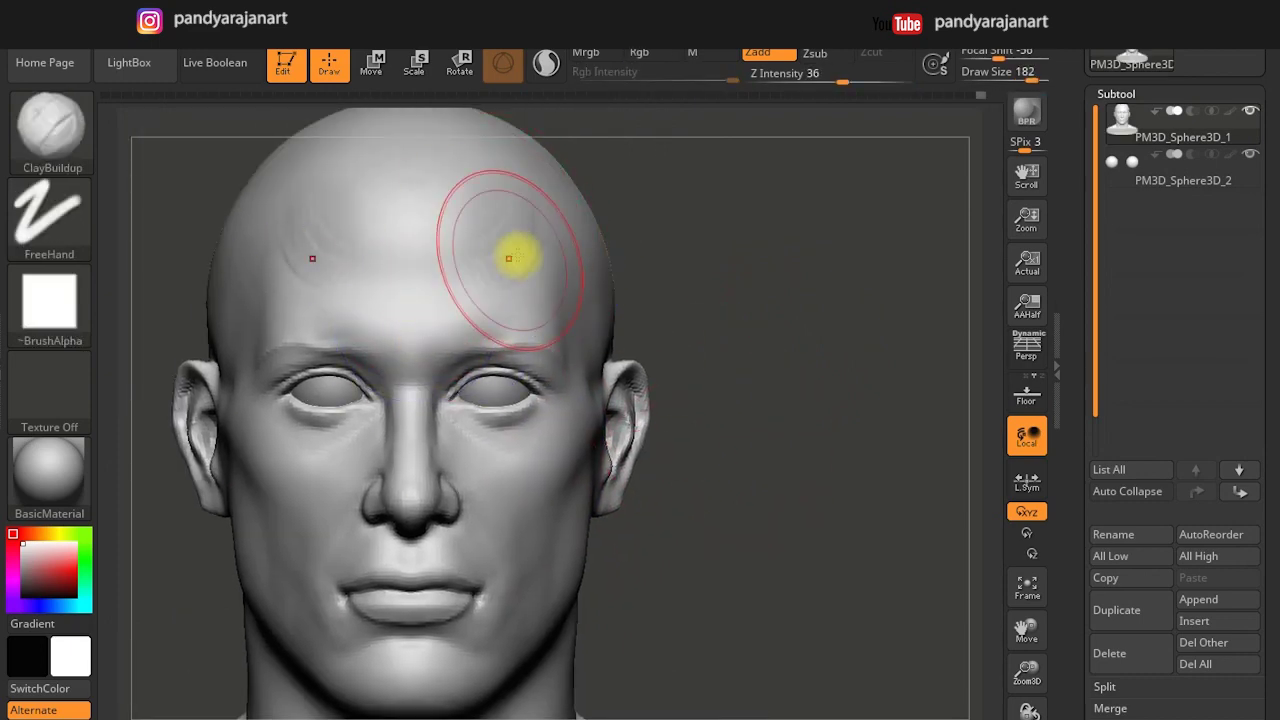
Build up clay on the side of the neck and smooth it in.
{"action": "right_click_drag", "start_coordinate": [437, 271], "coordinate": [677, 383], "text": "ctrl"}
{"action": "mouse_move", "coordinate": [674, 454]}
{"action": "left_mouse_down"}
{"action": "mouse_move", "coordinate": [657, 551]}
{"action": "mouse_move", "coordinate": [700, 623]}
{"action": "mouse_move", "coordinate": [707, 568]}
{"action": "left_mouse_up"}
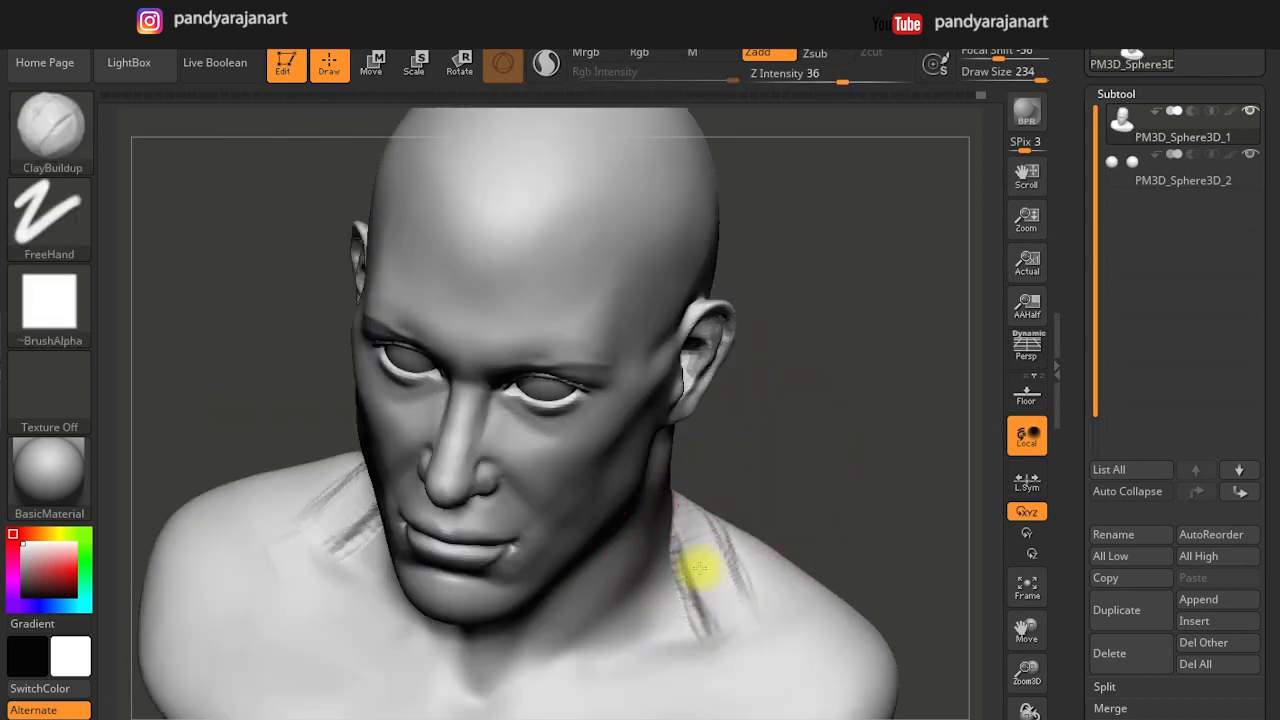
{"action": "right_click_drag", "start_coordinate": [697, 570], "coordinate": [715, 510]}
{"action": "right_click_drag", "start_coordinate": [777, 591], "coordinate": [651, 529], "text": "shift"}
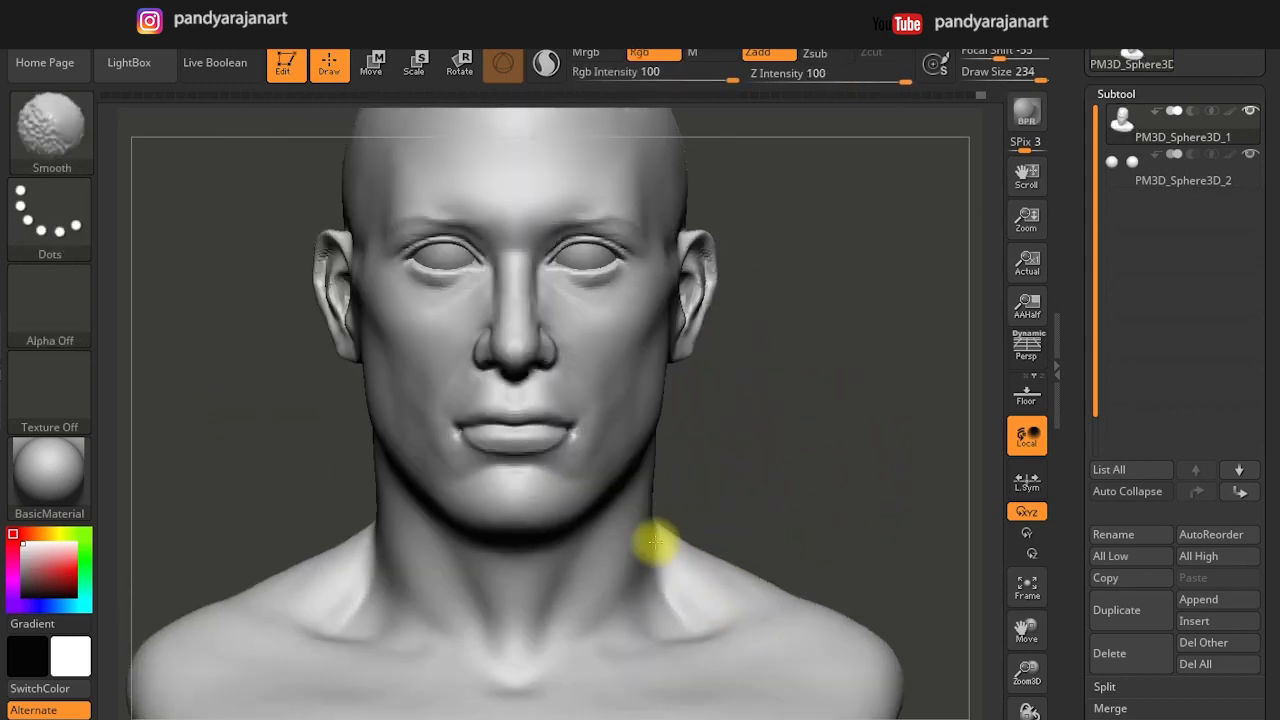
{"action": "mouse_move", "coordinate": [571, 500]}
{"action": "right_mouse_down", "text": "alt"}
{"action": "mouse_move", "coordinate": [500, 329]}
{"action": "mouse_move", "coordinate": [547, 396]}
{"action": "mouse_move", "coordinate": [688, 420]}
{"action": "right_mouse_up", "text": "alt"}
Select MaskPen with Lasso stroke and mask the brow and eyelid area.
{"action": "key", "text": "b"}
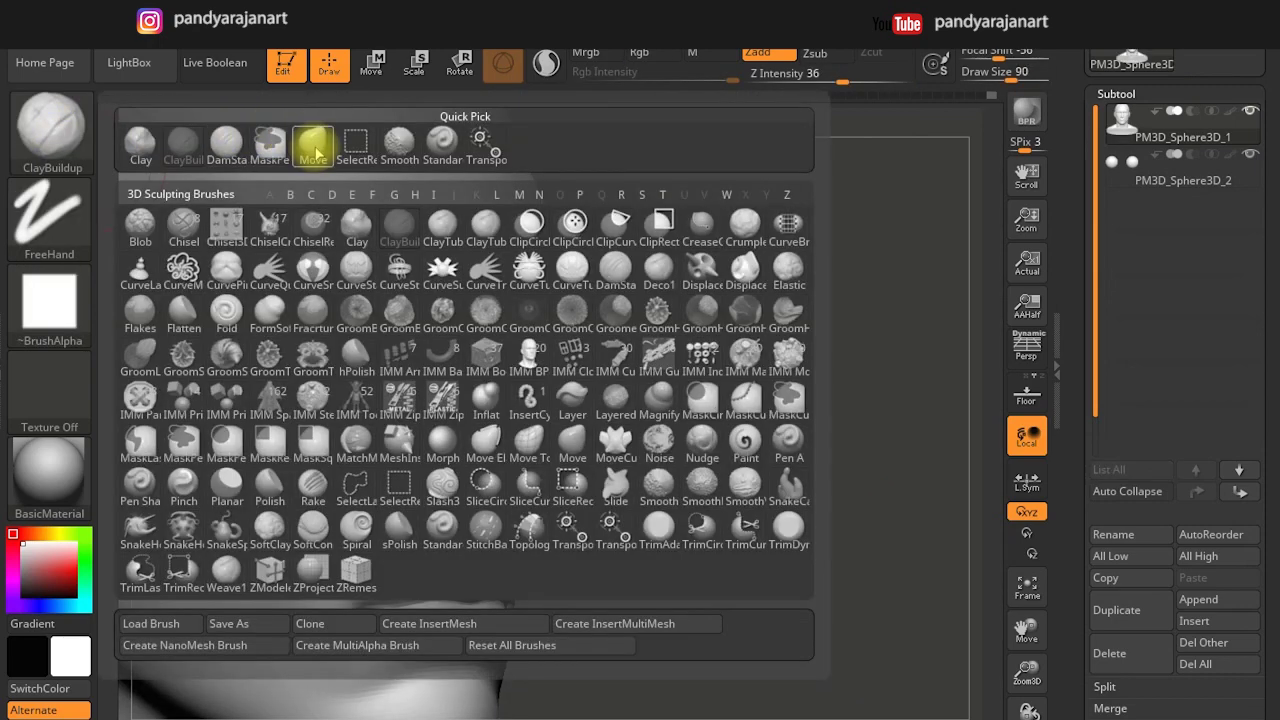
{"action": "key", "text": "m"}
{"action": "key", "text": "l"}
{"action": "mouse_move", "coordinate": [398, 336]}
{"action": "left_mouse_down", "text": "ctrl"}
{"action": "mouse_move", "coordinate": [400, 449]}
{"action": "mouse_move", "coordinate": [263, 320]}
{"action": "left_mouse_up", "text": "ctrl"}
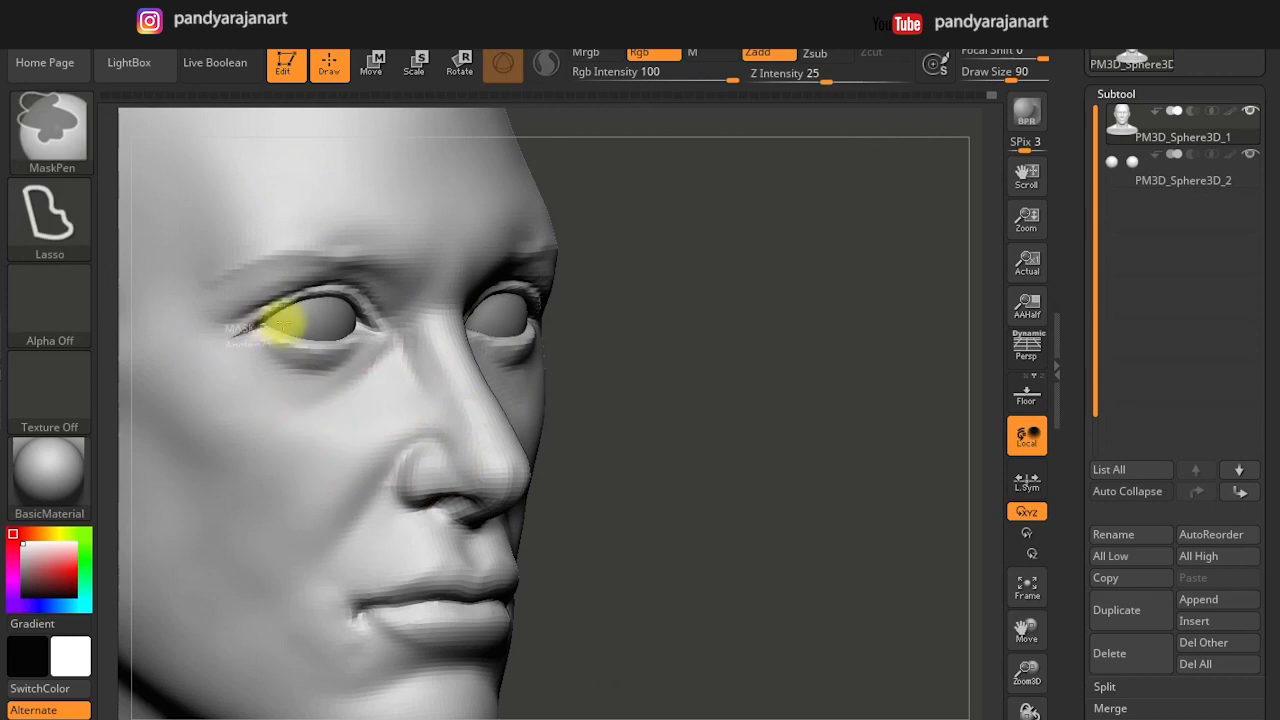
Invert and blur the brow mask, reshape the eyelids and brows with Move, then clear the mask.
{"action": "key", "text": "b"}
{"action": "key", "text": "m"}
{"action": "key", "text": "v"}
{"action": "right_click_drag", "start_coordinate": [322, 358], "coordinate": [571, 363], "text": "shift"}
{"action": "key", "text": "s"}
{"action": "key", "text": "ctrl+i"}
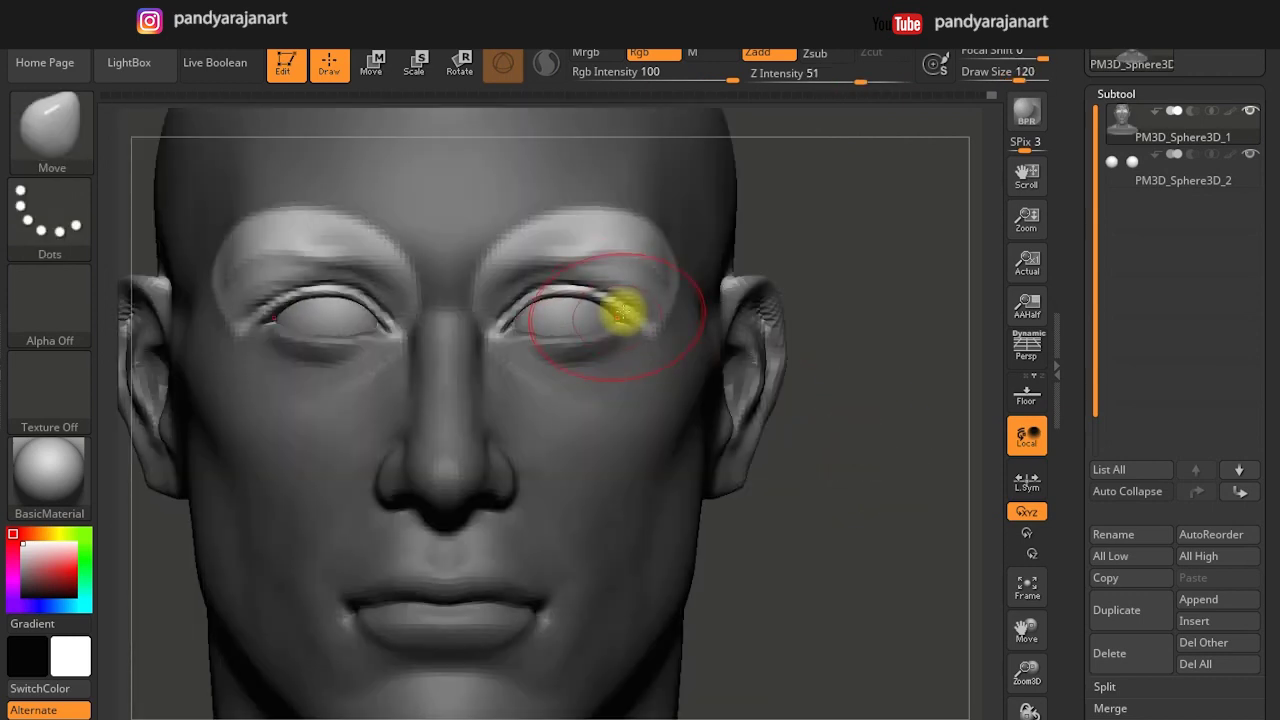
{"action": "left_click", "coordinate": [815, 440], "text": "ctrl"}
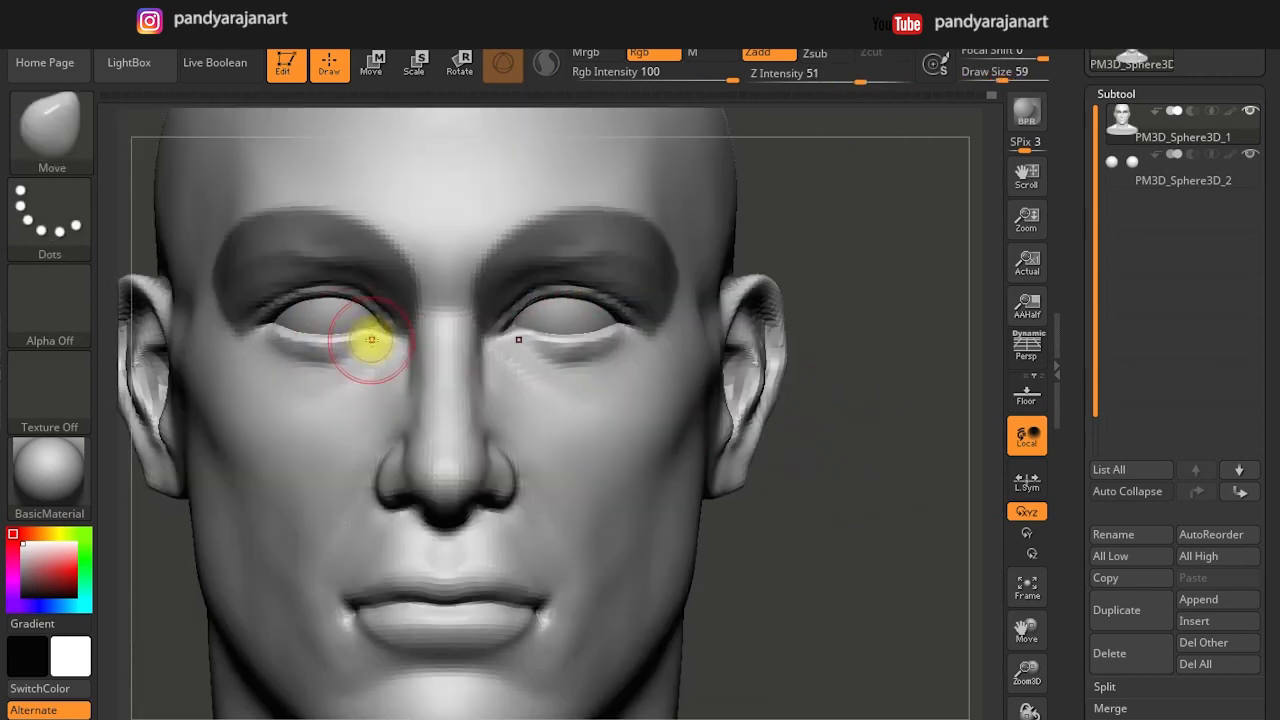
{"action": "left_click", "coordinate": [580, 349], "text": "ctrl"}
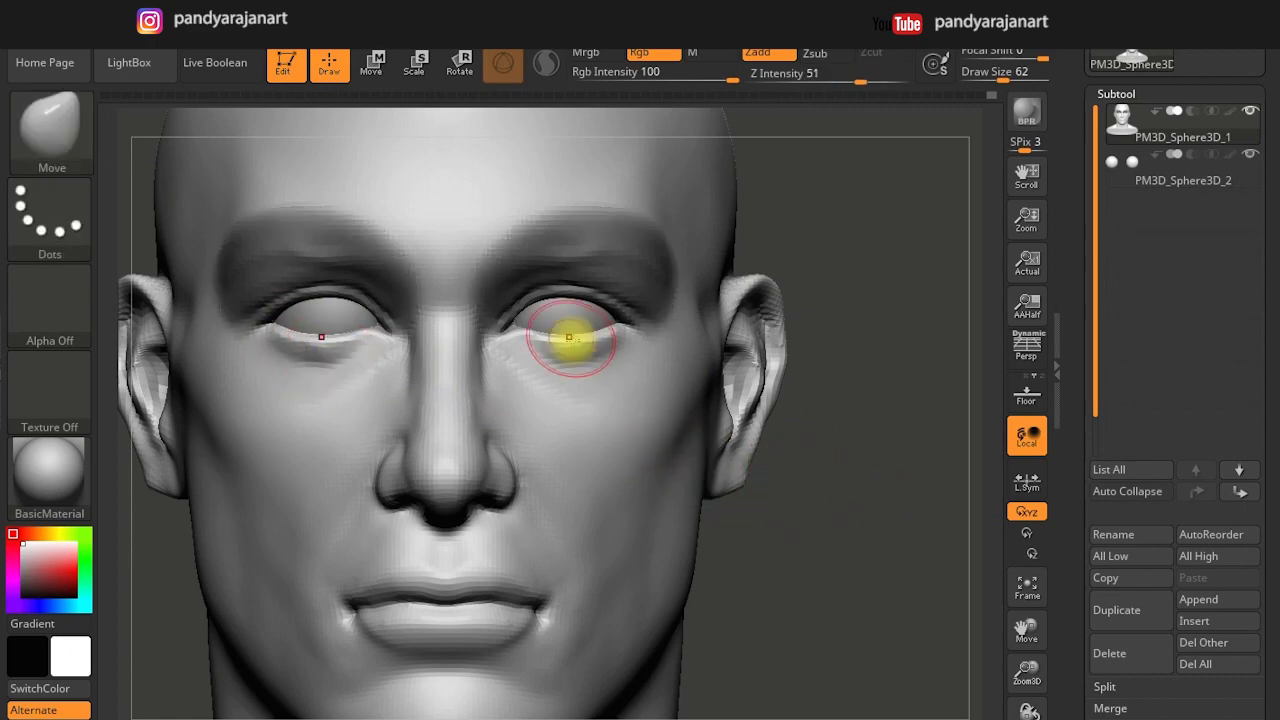
{"action": "right_click_drag", "start_coordinate": [525, 328], "coordinate": [789, 463], "text": "ctrl"}
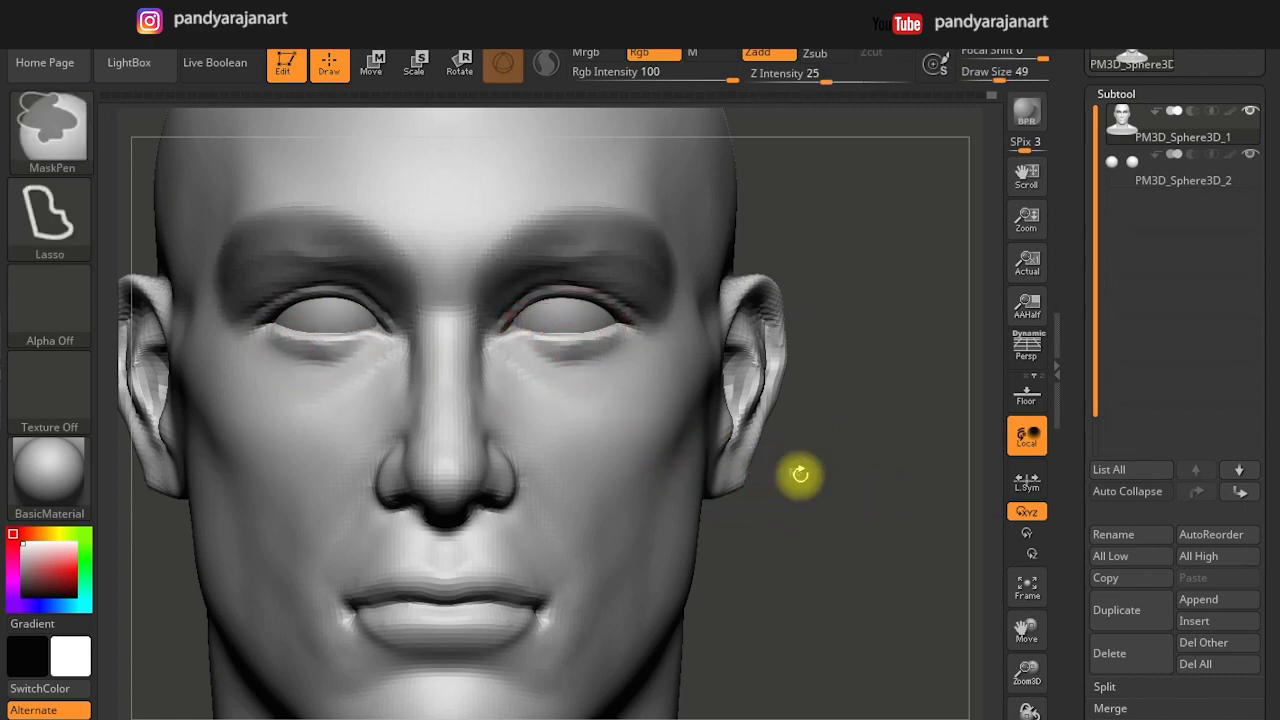
Resize the Move brush and nudge the cheeks and jaw from profile and front views.
{"action": "left_click_drag", "start_coordinate": [789, 463], "coordinate": [737, 509], "text": "ctrl"}
{"action": "right_click_drag", "start_coordinate": [594, 354], "coordinate": [622, 375], "text": "shift"}
{"action": "key", "text": "s"}
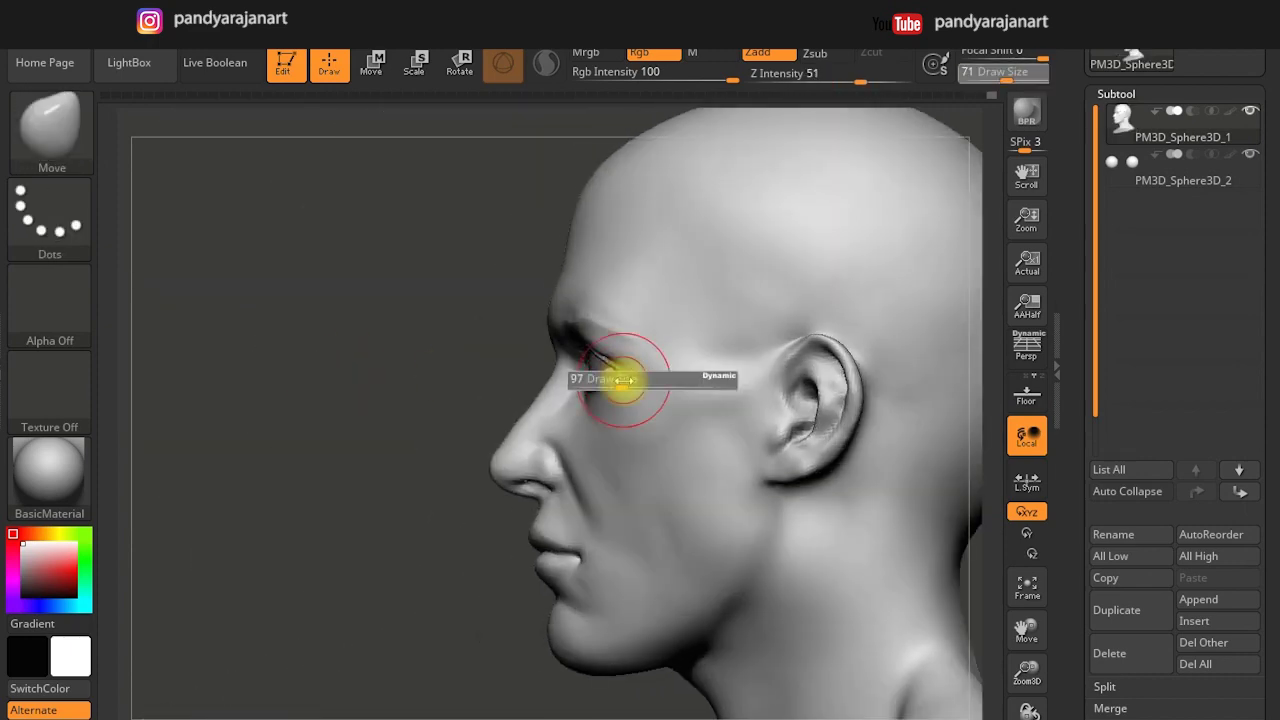
{"action": "left_click_drag", "start_coordinate": [622, 373], "coordinate": [628, 373]}
{"action": "right_click_drag", "start_coordinate": [628, 375], "coordinate": [564, 390], "text": "shift"}
{"action": "right_click_drag", "start_coordinate": [800, 432], "coordinate": [457, 386], "text": "ctrl"}
{"action": "key", "text": "s"}
Nudge the temples into shape with the Move brush at Z Intensity 51.
{"action": "key", "text": "s"}
{"action": "mouse_move", "coordinate": [655, 485]}
{"action": "right_mouse_down"}
{"action": "mouse_move", "coordinate": [771, 423]}
{"action": "mouse_move", "coordinate": [766, 349]}
{"action": "right_mouse_up"}
{"action": "key", "text": "s"}
{"action": "left_click_drag", "start_coordinate": [766, 349], "coordinate": [785, 362]}
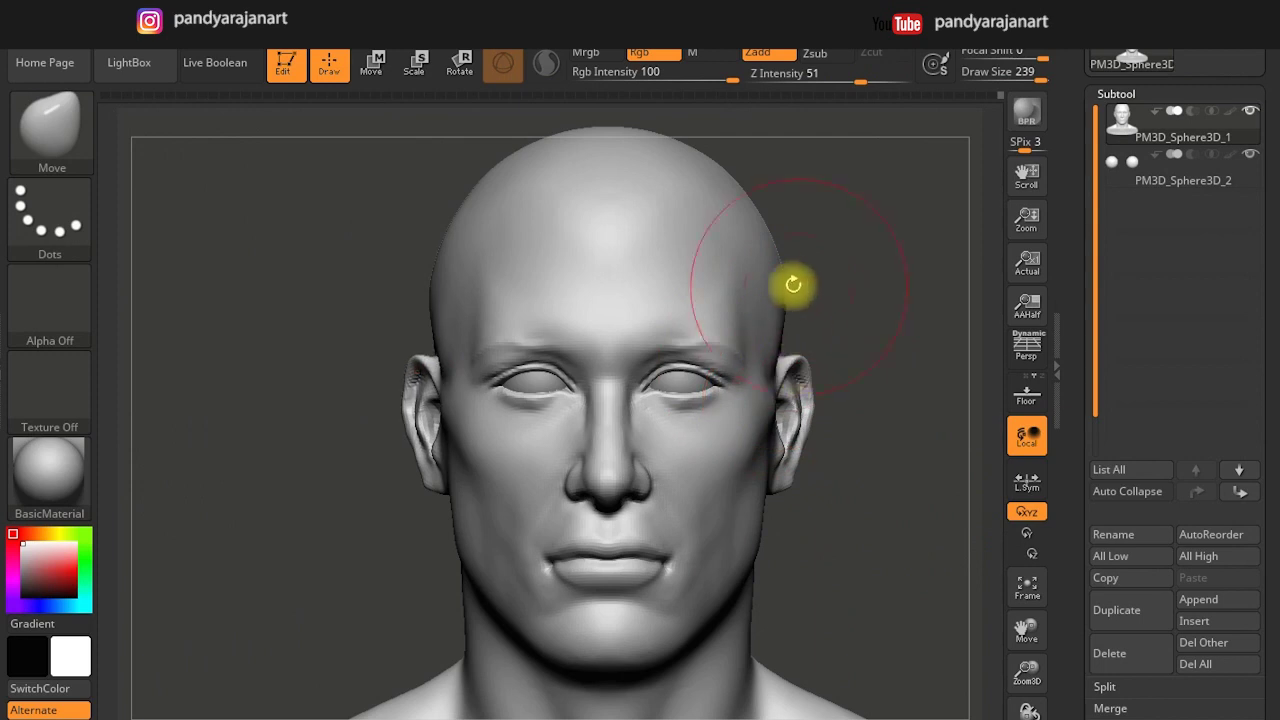
{"action": "key", "text": "s"}
{"action": "left_click_drag", "start_coordinate": [686, 263], "coordinate": [757, 286]}
{"action": "right_click_drag", "start_coordinate": [757, 286], "coordinate": [666, 449], "text": "alt"}
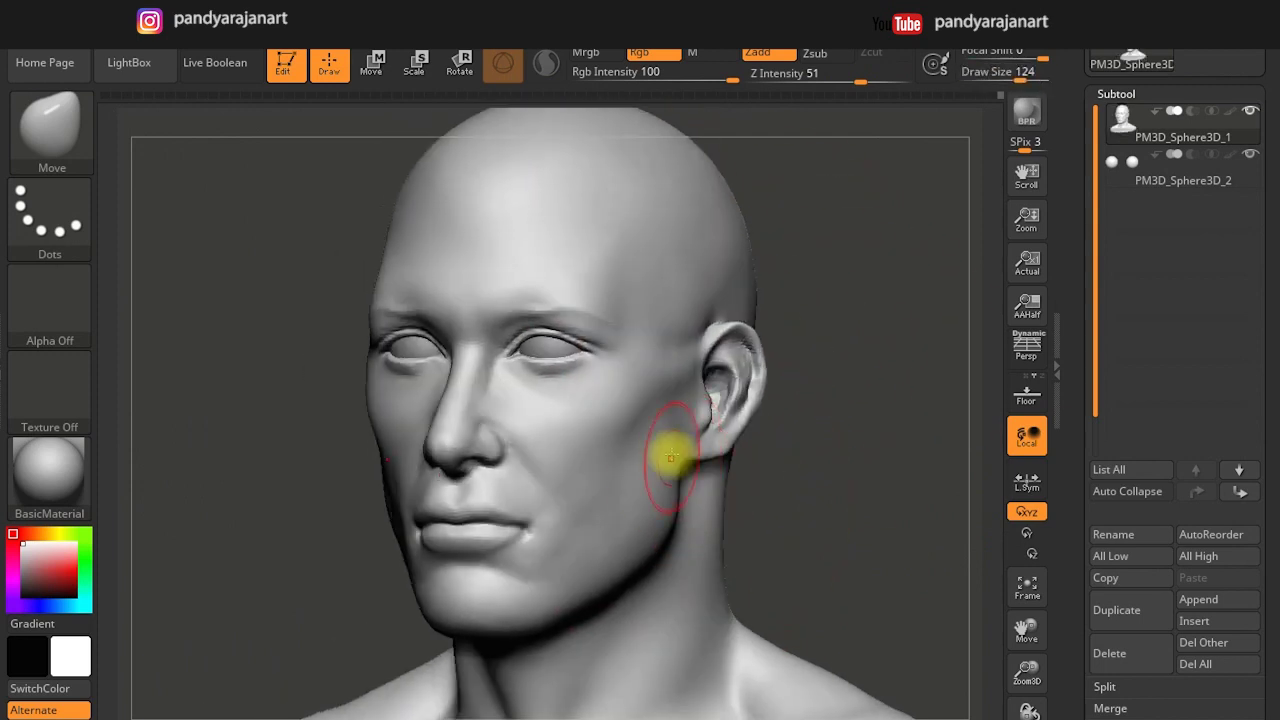
{"action": "mouse_move", "coordinate": [666, 529]}
{"action": "right_mouse_down"}
{"action": "mouse_move", "coordinate": [653, 540]}
{"action": "mouse_move", "coordinate": [676, 527]}
{"action": "right_mouse_up"}
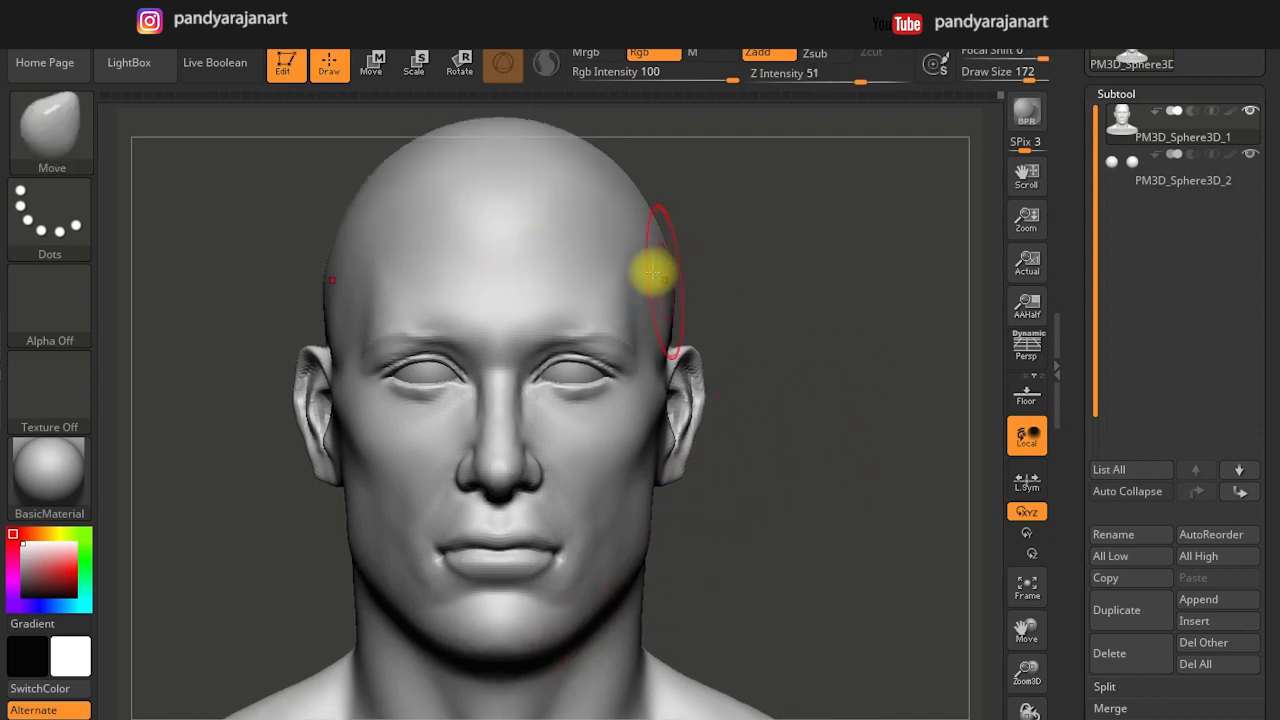
{"action": "right_click_drag", "start_coordinate": [651, 271], "coordinate": [748, 360], "text": "alt"}
{"action": "mouse_move", "coordinate": [543, 566]}
{"action": "right_mouse_down", "text": "ctrl"}
{"action": "mouse_move", "coordinate": [591, 371]}
{"action": "mouse_move", "coordinate": [800, 332]}
{"action": "right_mouse_up", "text": "ctrl"}
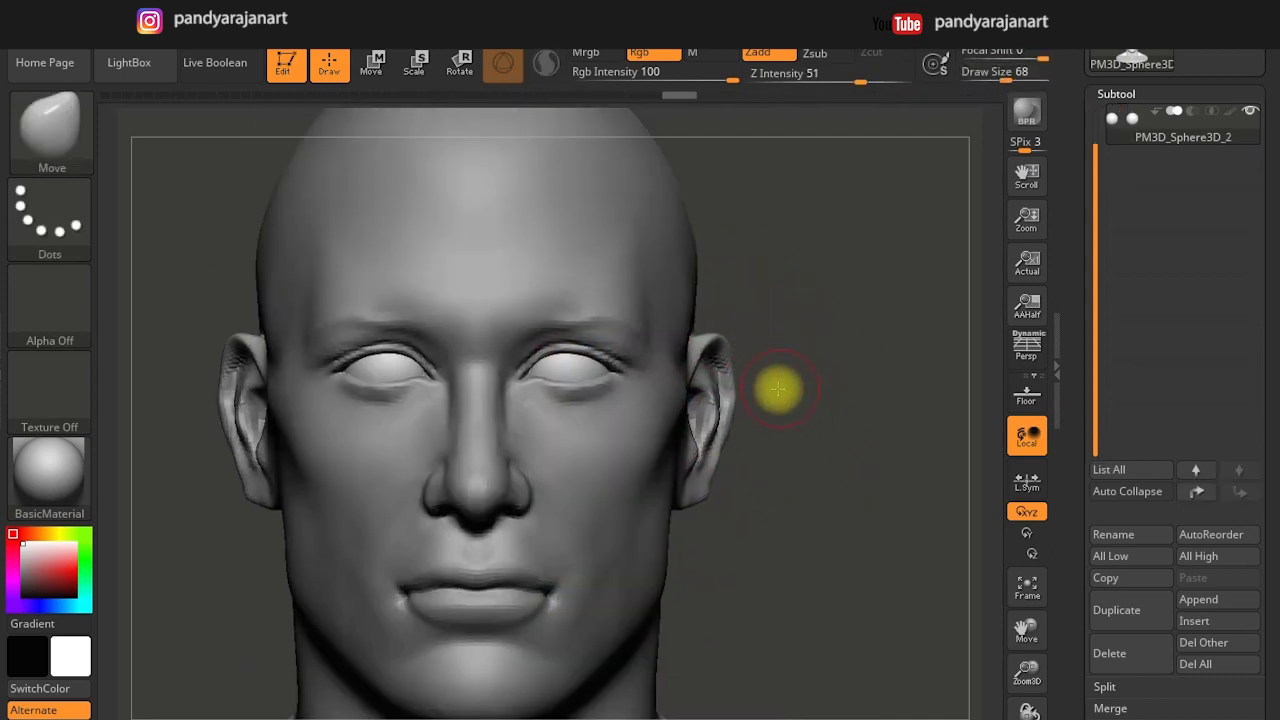
Set MaskPen to FreeHand stroke and pick black as primary, white as secondary colour.
{"action": "right_click_drag", "start_coordinate": [777, 386], "coordinate": [568, 366], "text": "ctrl"}
{"action": "left_click", "coordinate": [49, 215]}
{"action": "left_click", "coordinate": [334, 223]}
{"action": "key", "text": "s"}
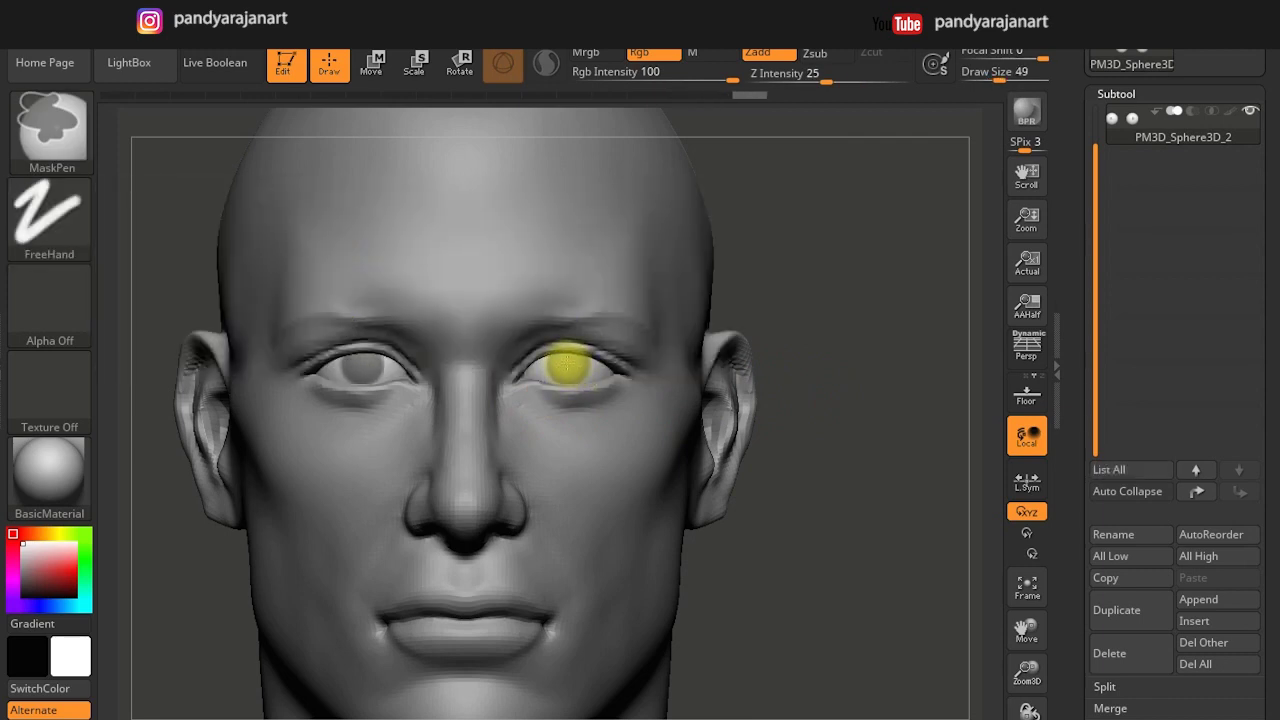
{"action": "left_click", "coordinate": [114, 414]}
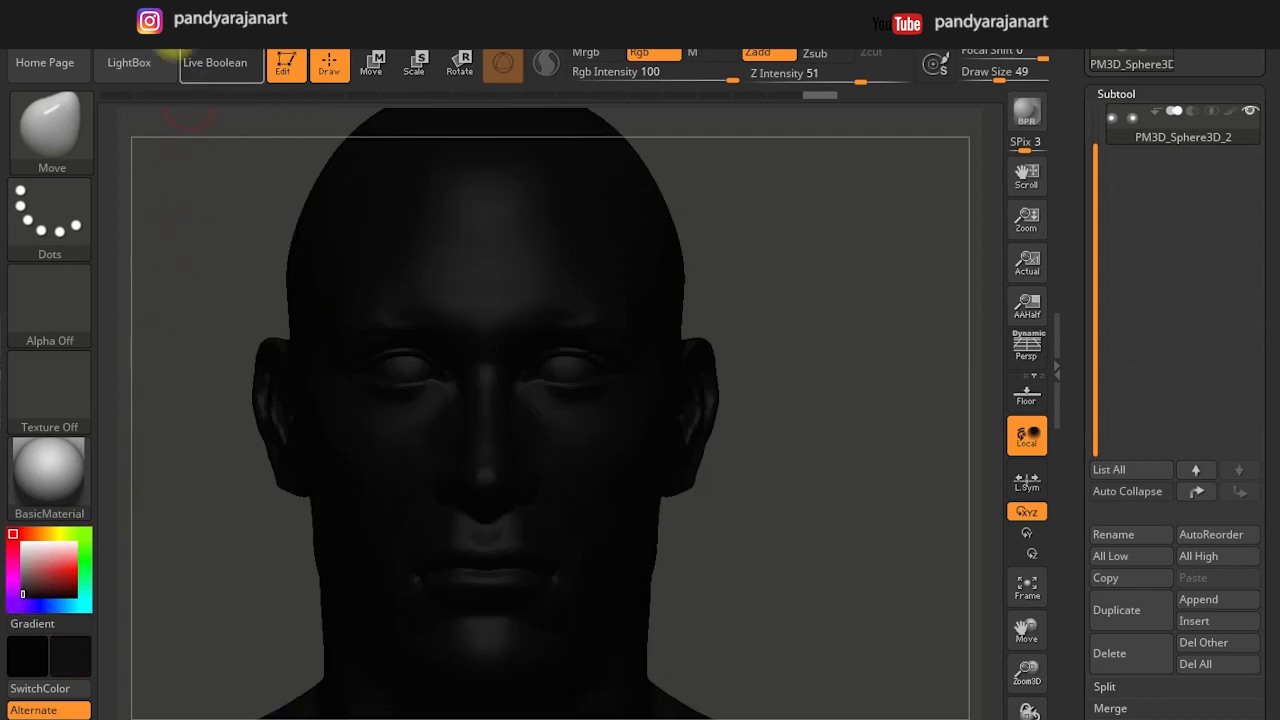
{"action": "left_click", "coordinate": [160, 366]}
{"action": "mouse_move", "coordinate": [796, 409]}
{"action": "left_mouse_down"}
{"action": "mouse_move", "coordinate": [614, 443]}
{"action": "mouse_move", "coordinate": [754, 449]}
{"action": "mouse_move", "coordinate": [791, 466]}
{"action": "left_mouse_up"}
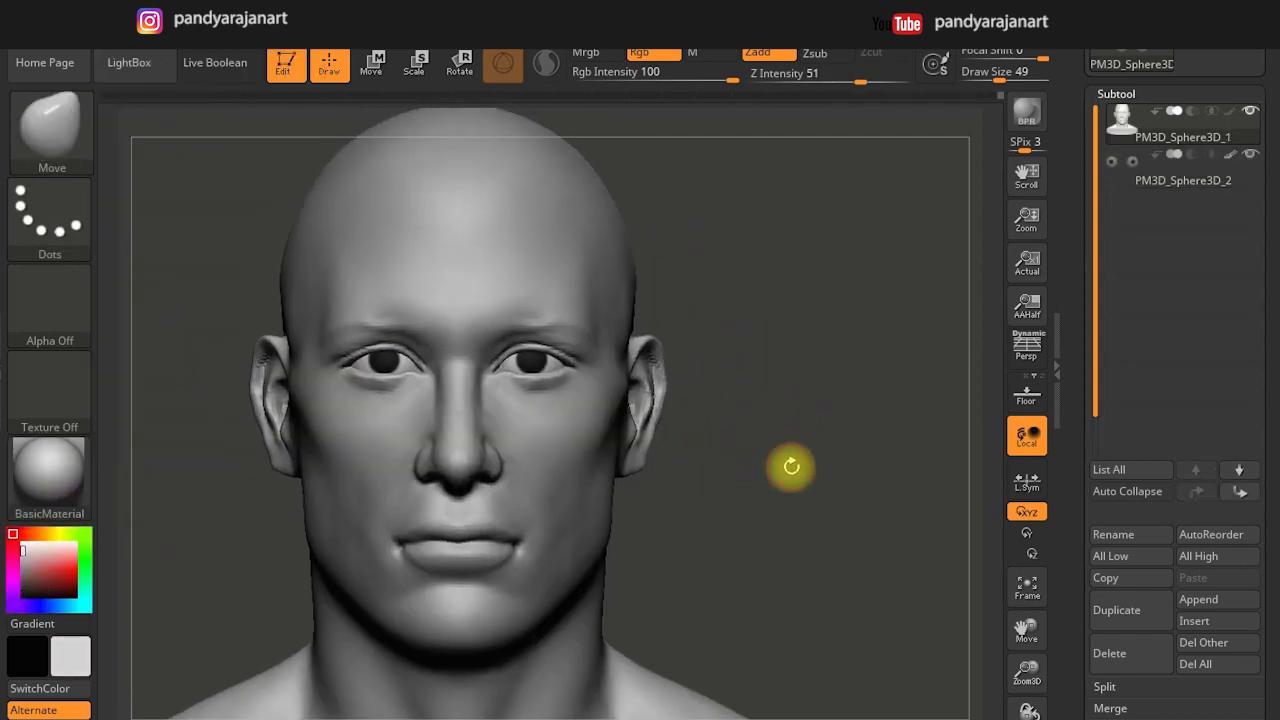
Lasso-mask the area around the eye in a profile view.
{"action": "mouse_move", "coordinate": [744, 551]}
{"action": "left_mouse_down"}
{"action": "mouse_move", "coordinate": [737, 509]}
{"action": "mouse_move", "coordinate": [741, 533]}
{"action": "left_mouse_up"}
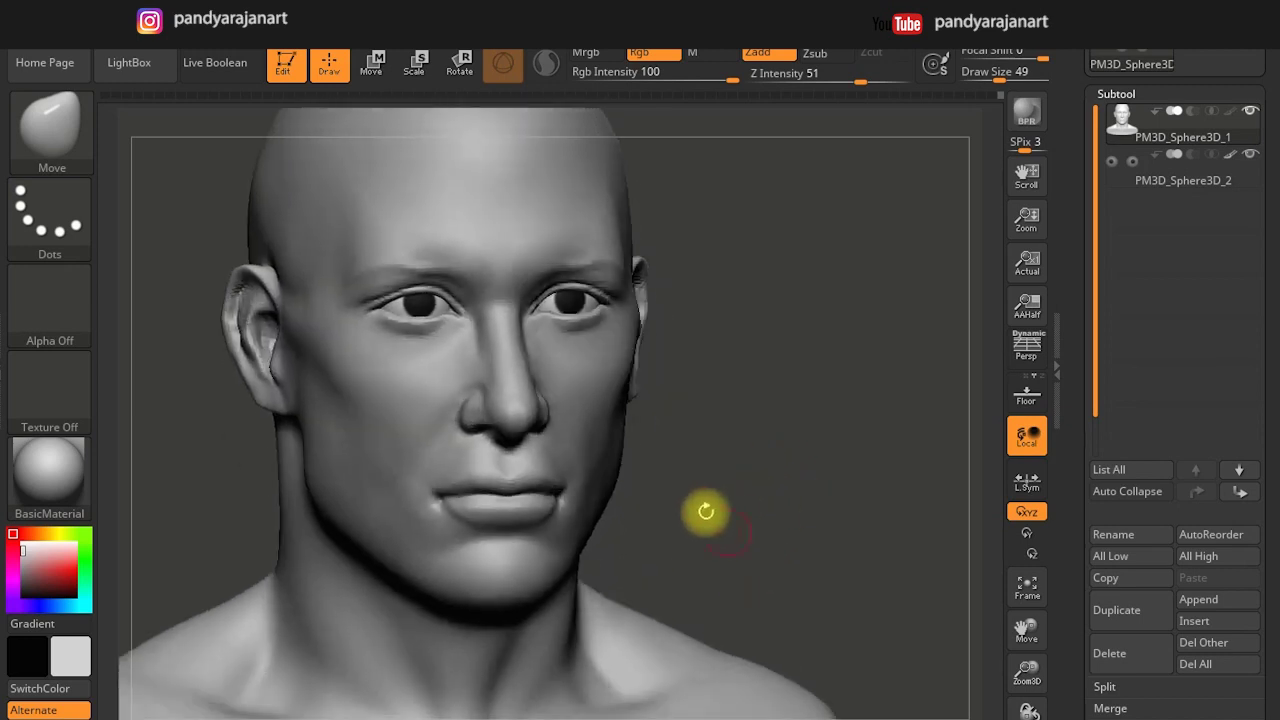
{"action": "mouse_move", "coordinate": [612, 512]}
{"action": "left_mouse_down", "text": "shift"}
{"action": "mouse_move", "coordinate": [471, 531]}
{"action": "mouse_move", "coordinate": [634, 409]}
{"action": "mouse_move", "coordinate": [490, 317]}
{"action": "left_mouse_up", "text": "shift"}
{"action": "key", "text": "s"}
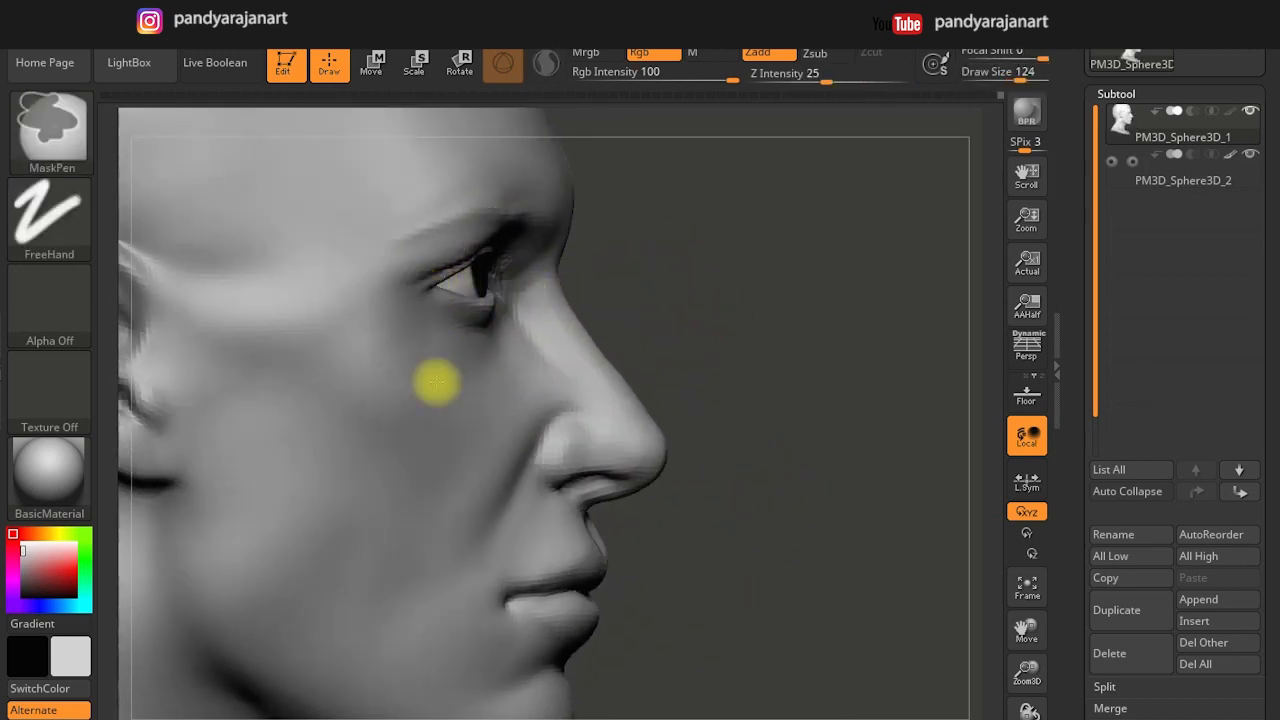
{"action": "key", "text": "ctrl+c"}
{"action": "left_click", "coordinate": [337, 271], "text": "ctrl"}
{"action": "left_click_drag", "start_coordinate": [567, 280], "coordinate": [600, 320], "text": "ctrl"}
Push the eyelids over the pupils with Move, then invert and clear the mask.
{"action": "key", "text": "b"}
{"action": "key", "text": "m"}
{"action": "key", "text": "v"}
{"action": "mouse_move", "coordinate": [645, 251]}
{"action": "left_mouse_down"}
{"action": "mouse_move", "coordinate": [512, 323]}
{"action": "mouse_move", "coordinate": [623, 300]}
{"action": "left_mouse_up"}
{"action": "key", "text": "ctrl+i"}
{"action": "key", "text": "ctrl+i"}
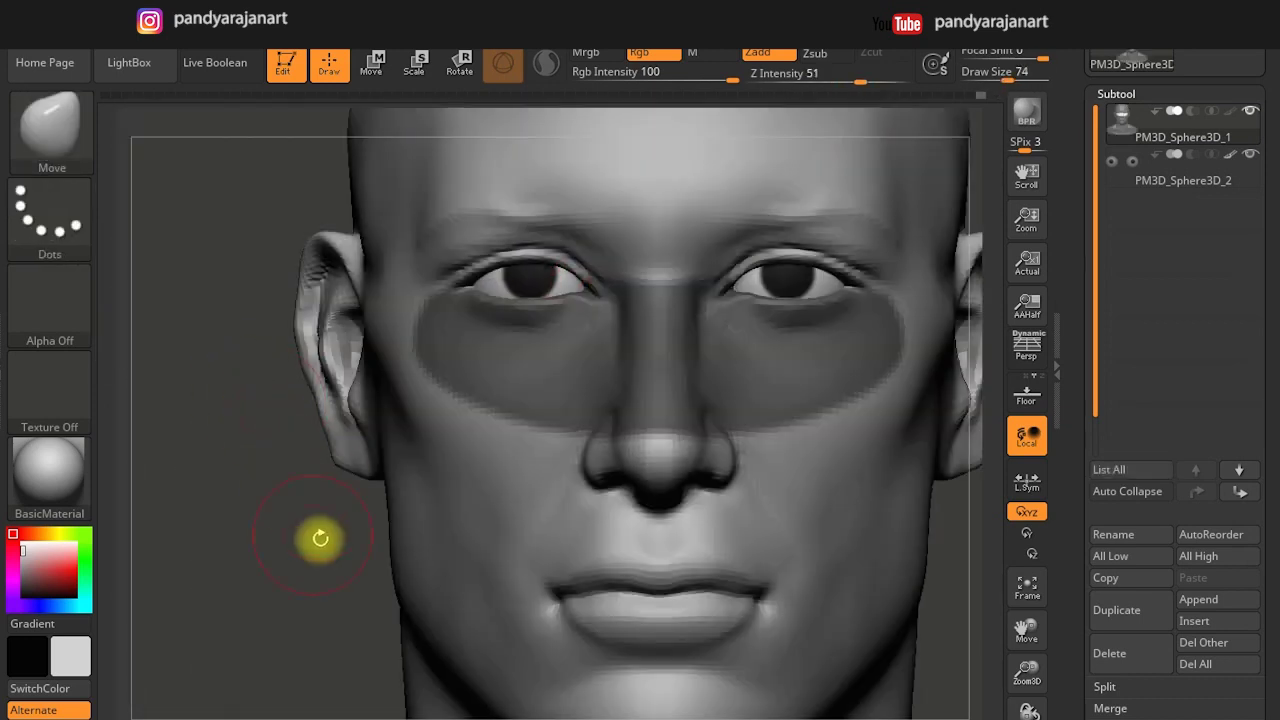
{"action": "key", "text": "ctrl+shift+a"}
{"action": "left_click_drag", "start_coordinate": [320, 534], "coordinate": [594, 457], "text": "alt"}
{"action": "mouse_move", "coordinate": [513, 468]}
{"action": "left_mouse_down"}
{"action": "mouse_move", "coordinate": [614, 471]}
{"action": "mouse_move", "coordinate": [771, 349]}
{"action": "left_mouse_up"}
Cut creases beside the nose bridge with DamStandard.
{"action": "key", "text": "alt+Tab"}
{"action": "left_click_drag", "start_coordinate": [810, 434], "coordinate": [565, 295]}
{"action": "key", "text": "s"}
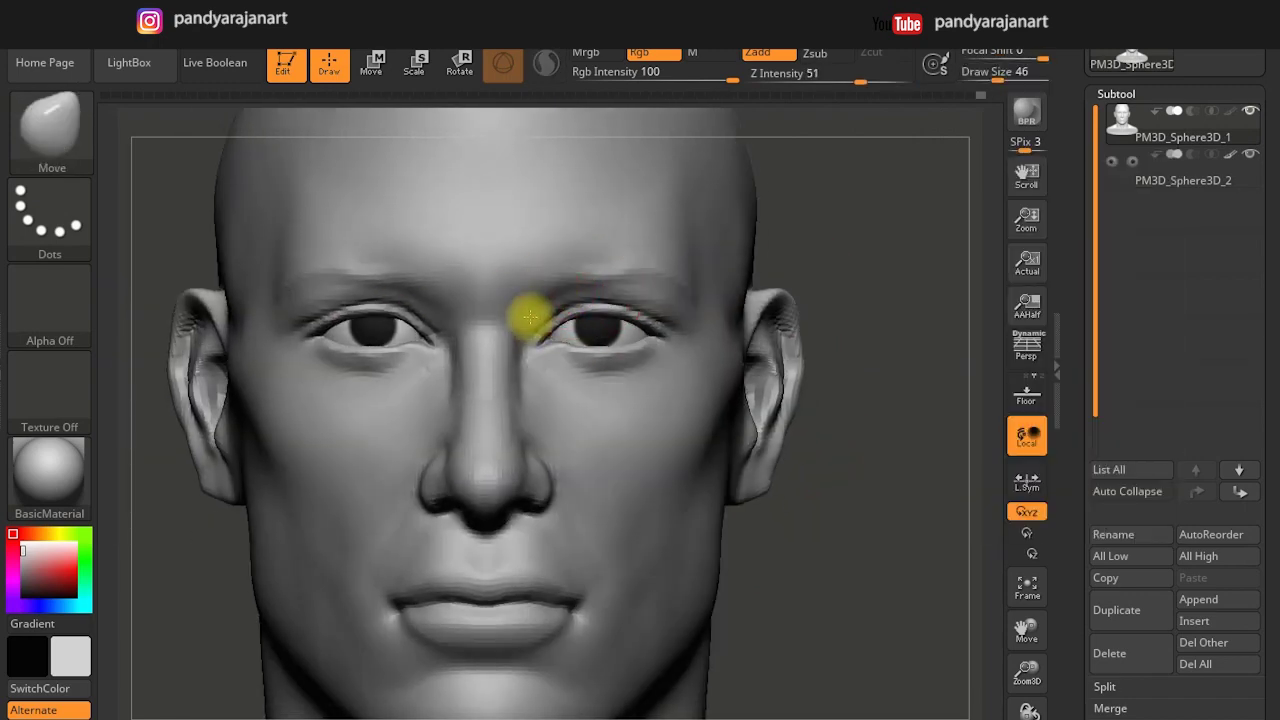
{"action": "left_click_drag", "start_coordinate": [629, 333], "coordinate": [521, 316], "text": "alt"}
{"action": "key", "text": "b"}
{"action": "key", "text": "d"}
{"action": "key", "text": "s"}
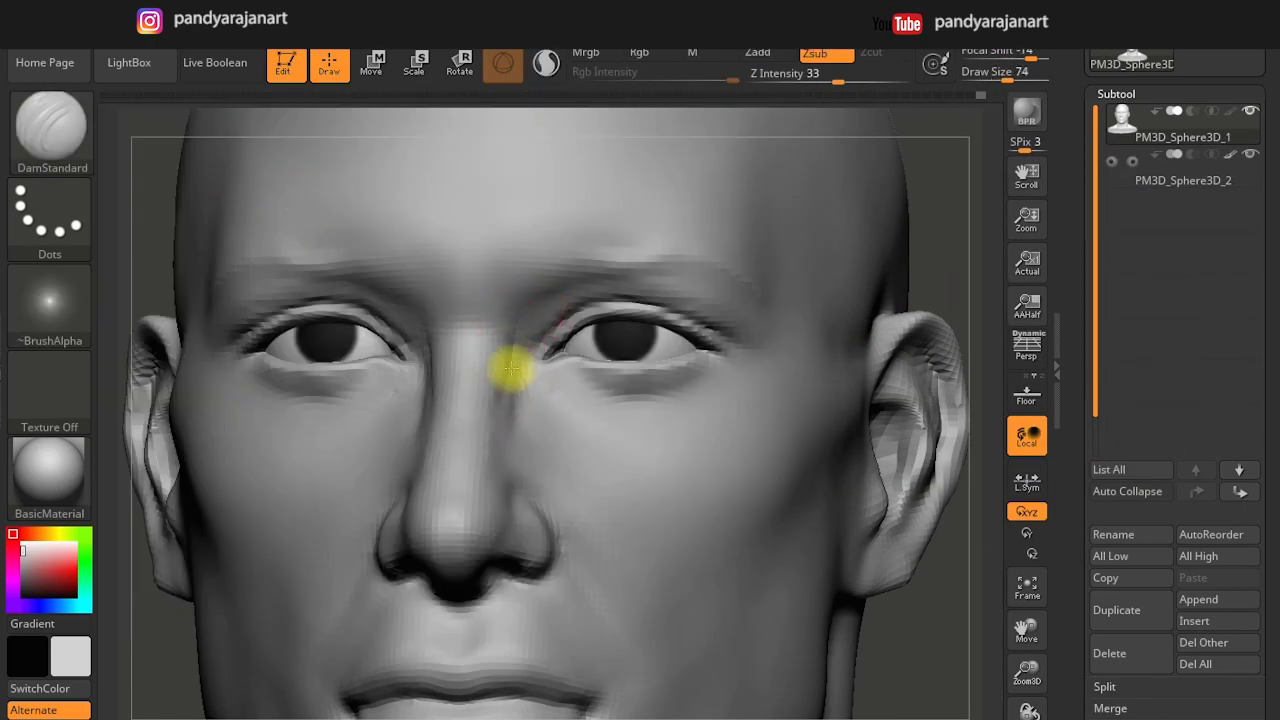
{"action": "key", "text": "shift"}
Build up the brow and nose with ClayBuildup and smooth the brow above the eye.
{"action": "left_click", "coordinate": [50, 125]}
{"action": "key", "text": "c"}
{"action": "key", "text": "b"}
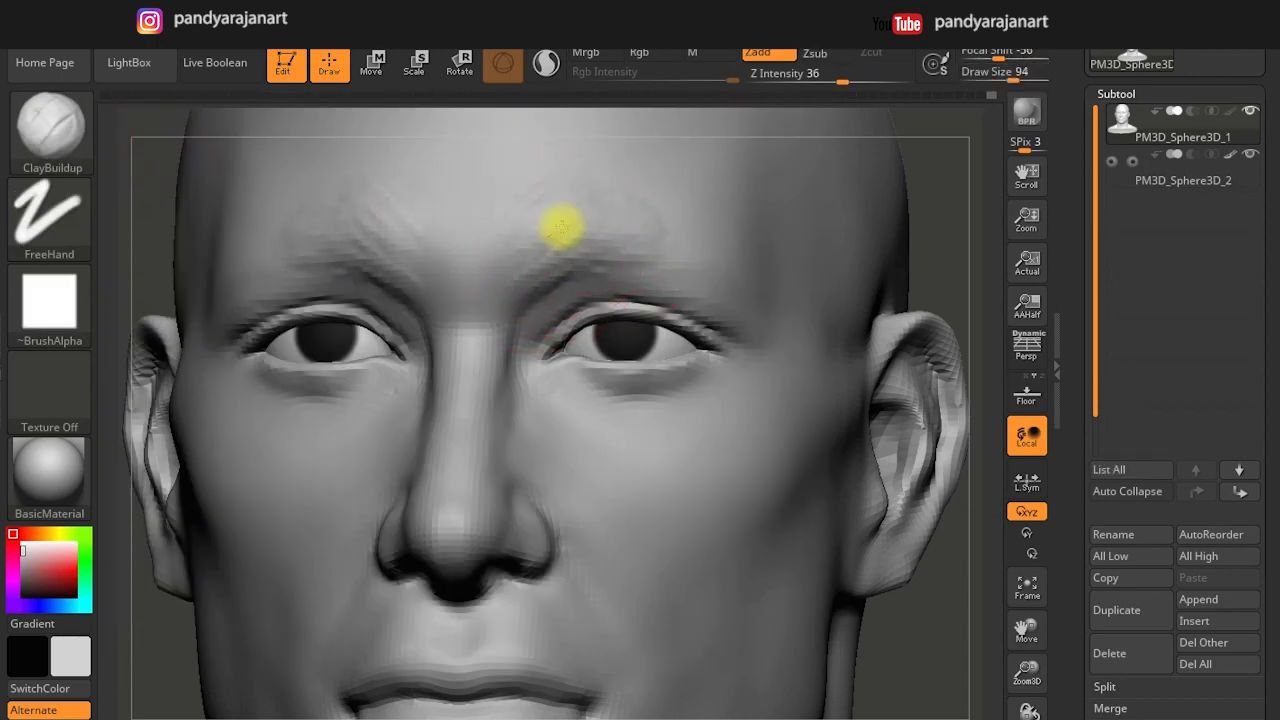
{"action": "key", "text": "shift"}
{"action": "left_click_drag", "start_coordinate": [951, 237], "coordinate": [633, 248], "text": "shift"}
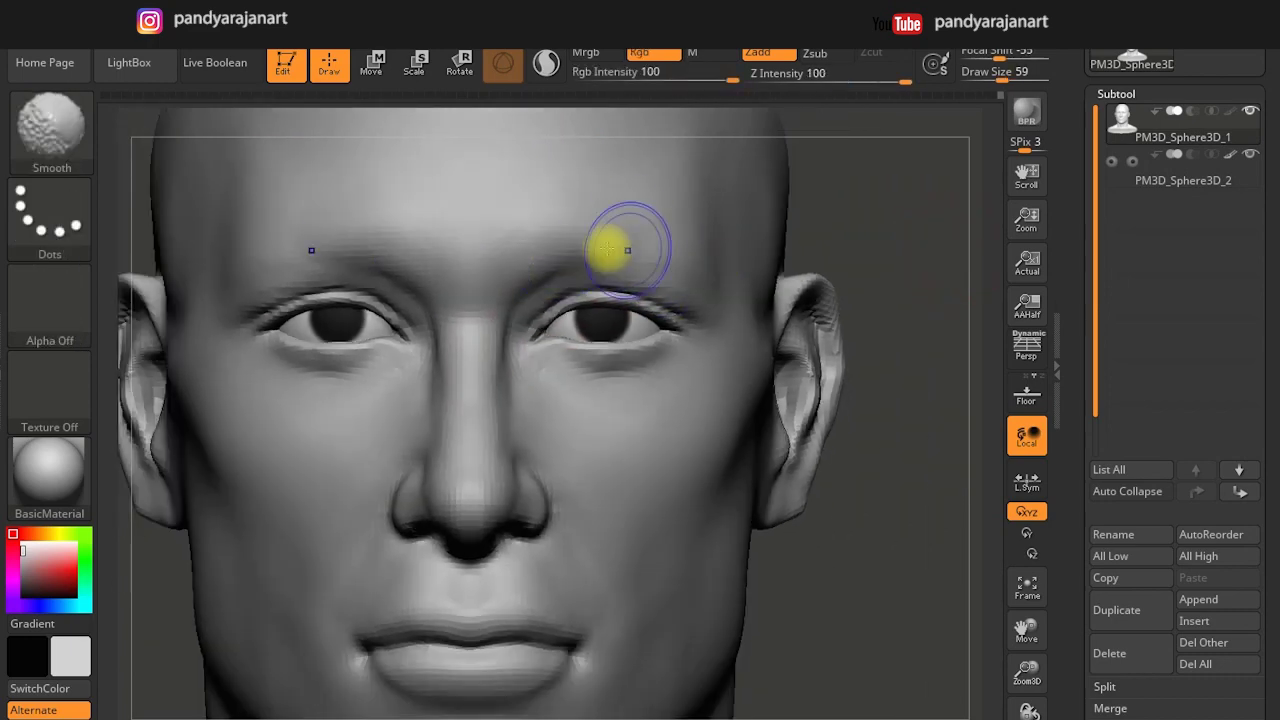
{"action": "left_click", "coordinate": [50, 125]}
{"action": "key", "text": "d"}
{"action": "key", "text": "s"}
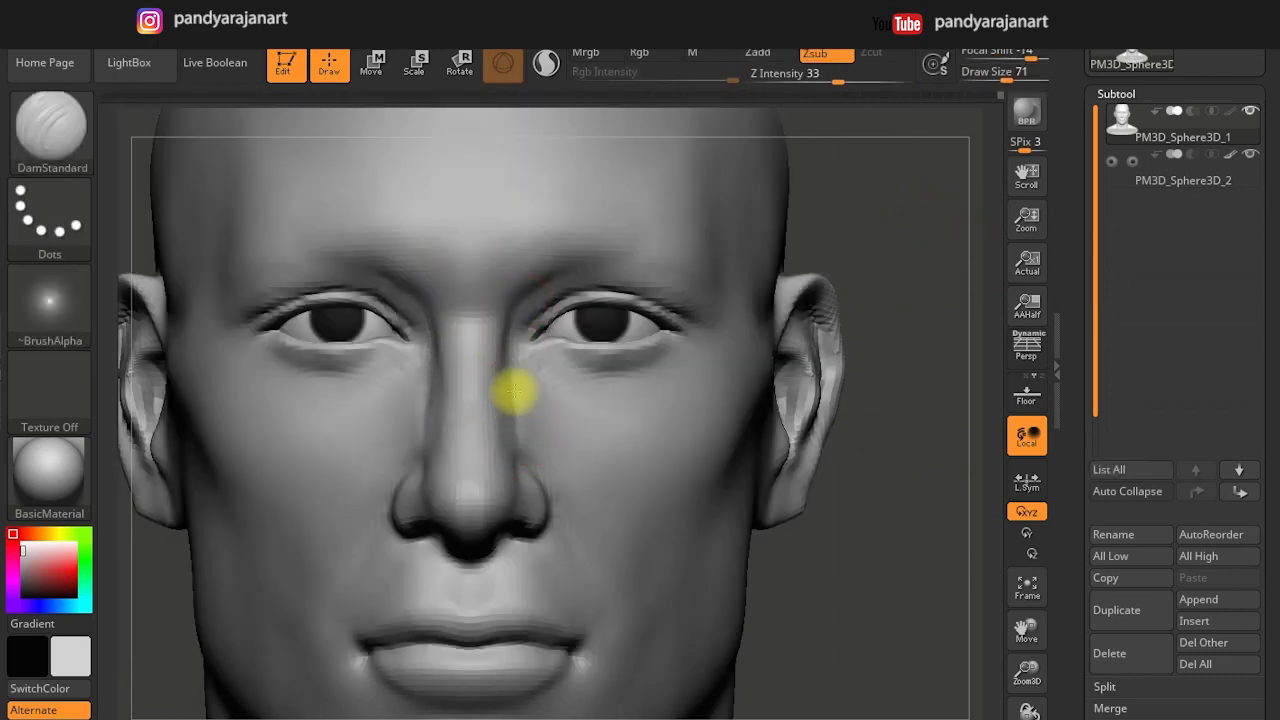
{"action": "key", "text": "b"}
{"action": "key", "text": "c"}
{"action": "key", "text": "b"}
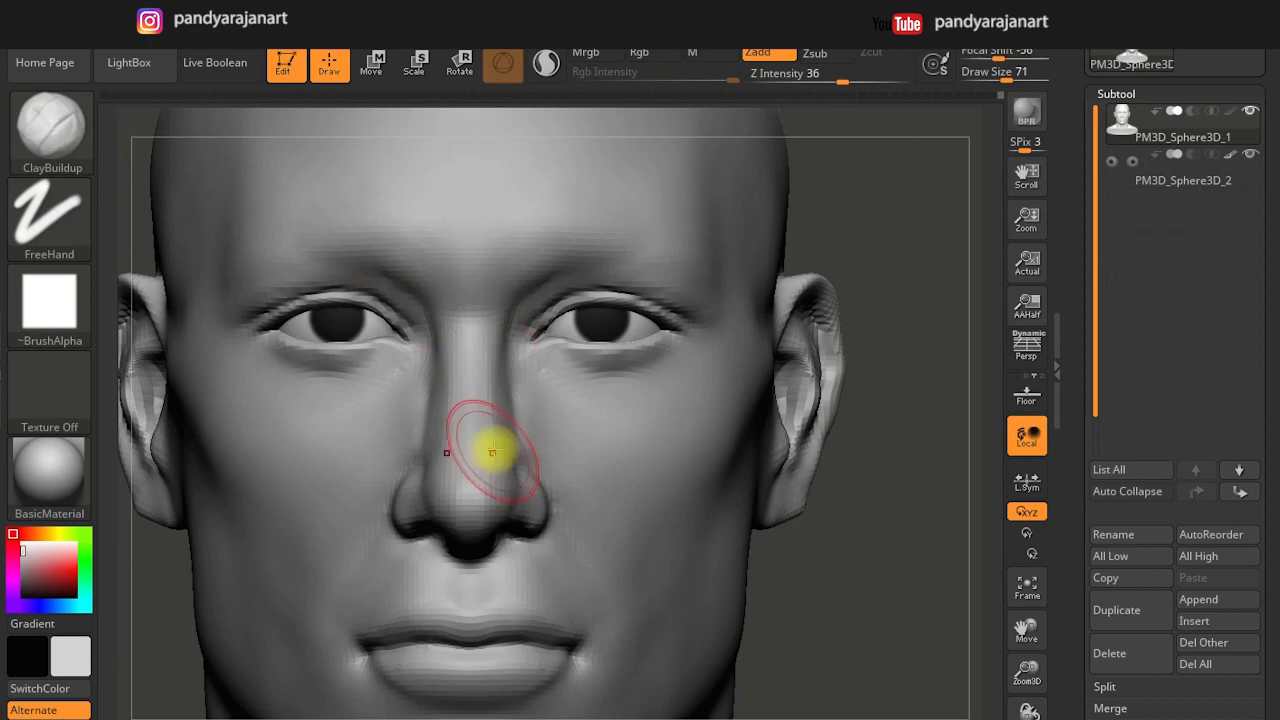
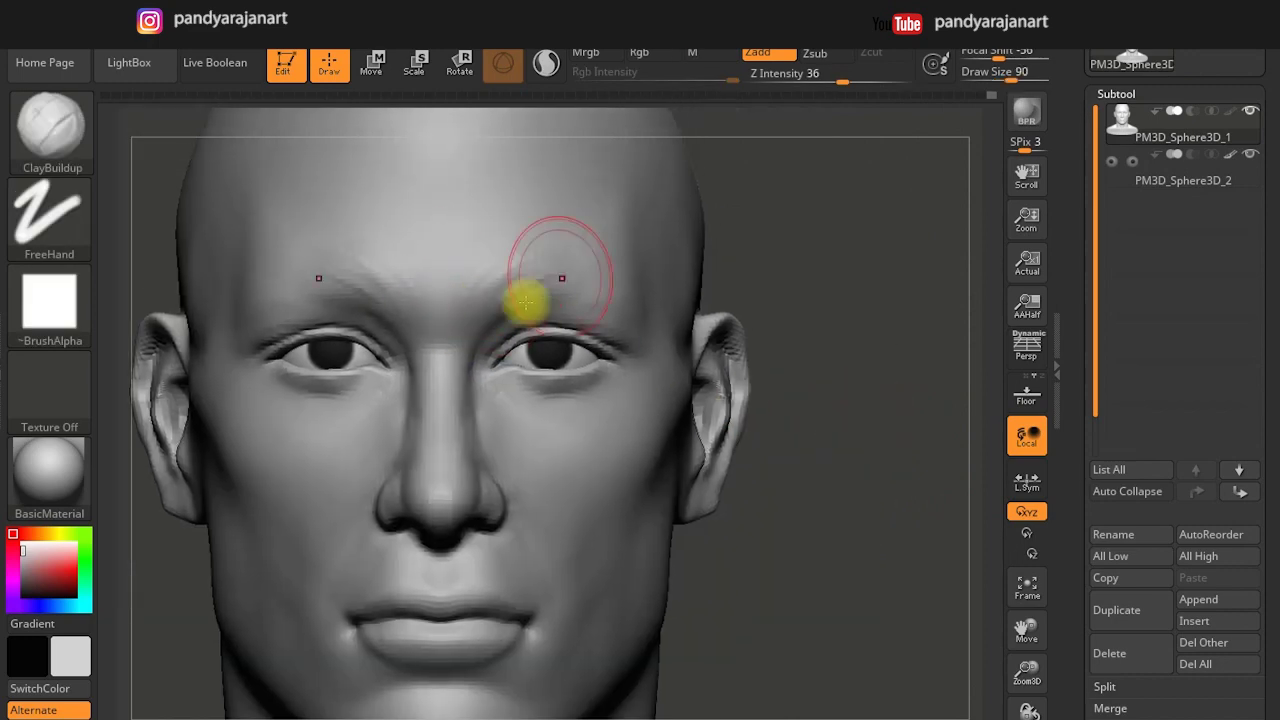
Enlarge the Smooth brush to about 207 and set masking to a FreeHand stroke.
{"action": "key", "text": "shift"}
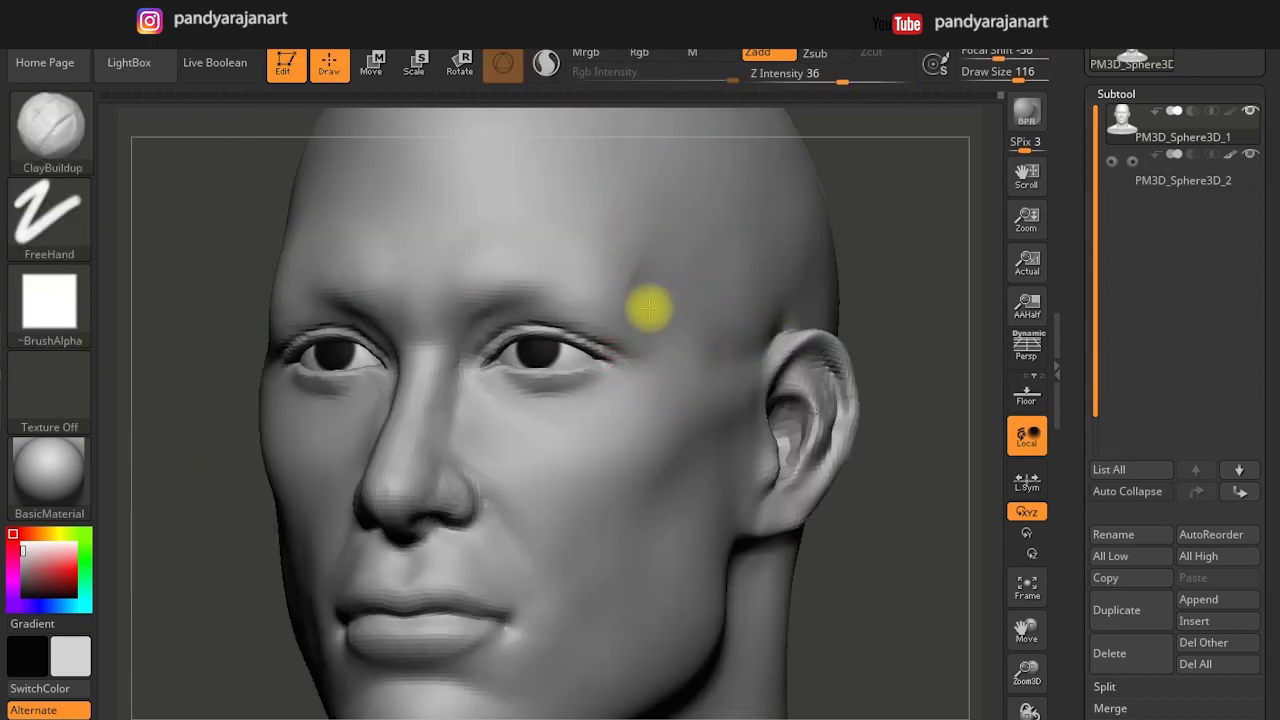
{"action": "key", "text": "s"}
{"action": "left_click_drag", "start_coordinate": [686, 243], "coordinate": [729, 229]}
{"action": "key", "text": "shift"}
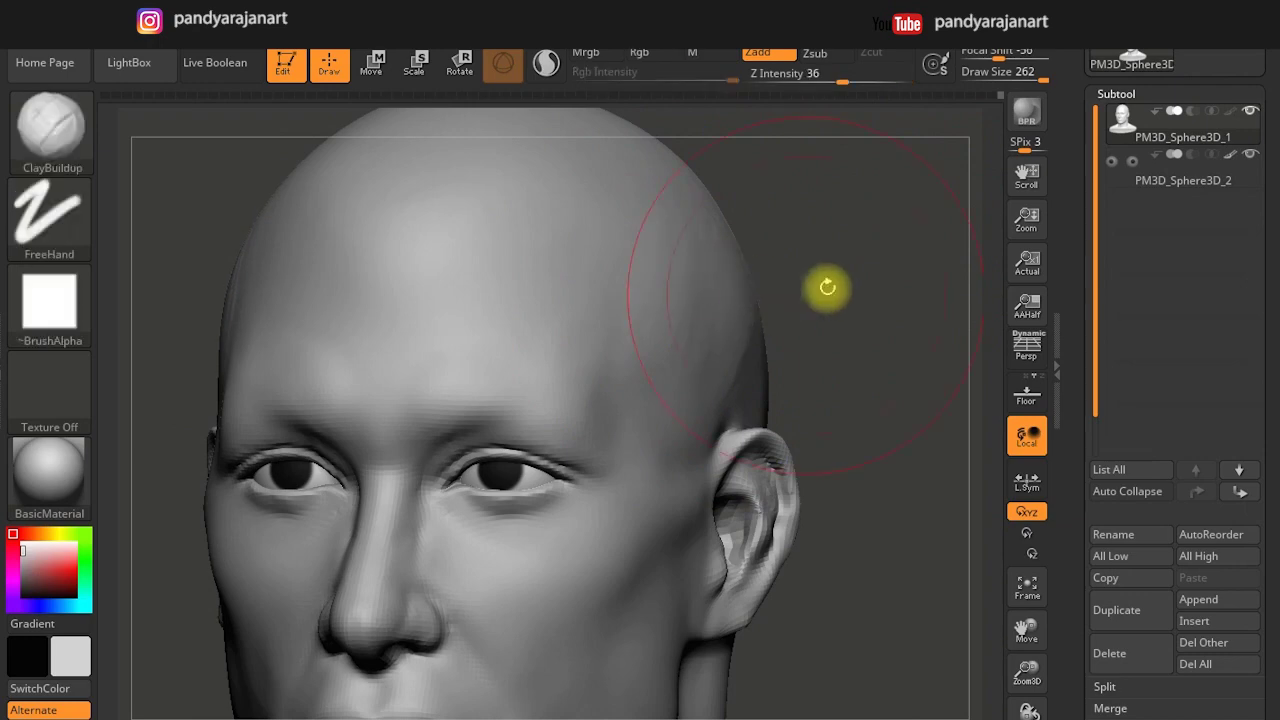
{"action": "key", "text": "ctrl"}
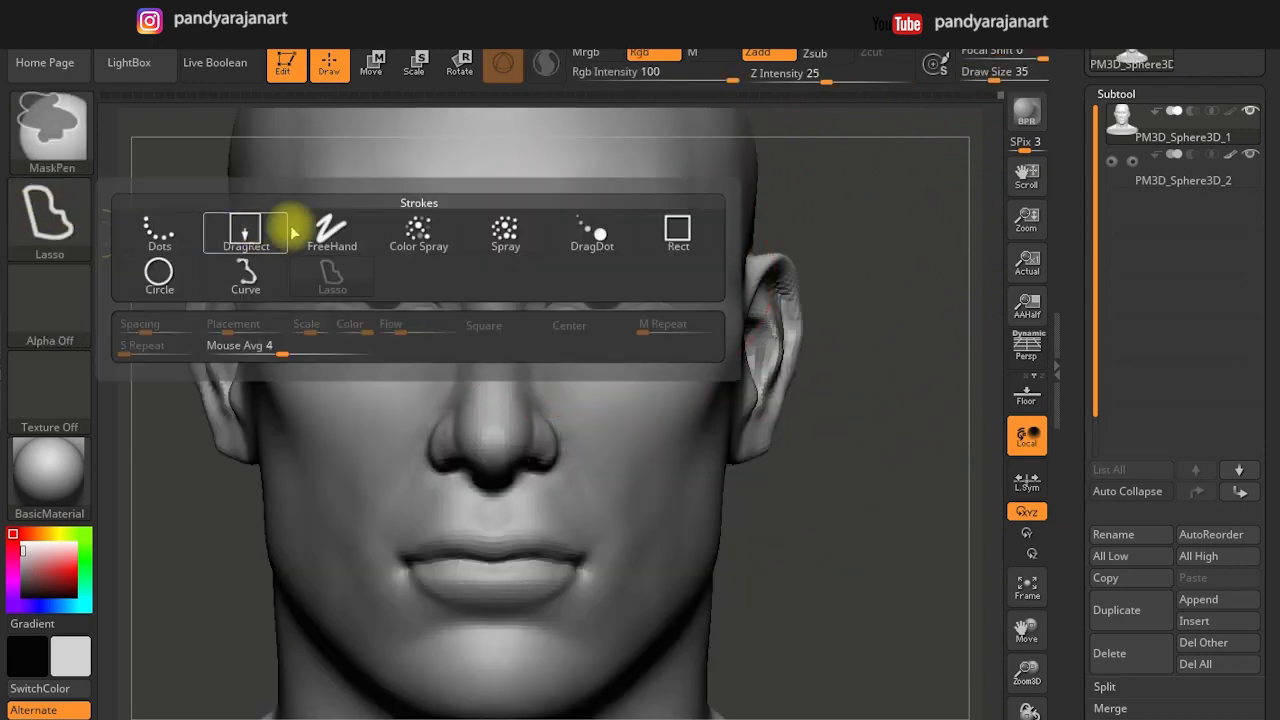
{"action": "left_click", "coordinate": [329, 222]}
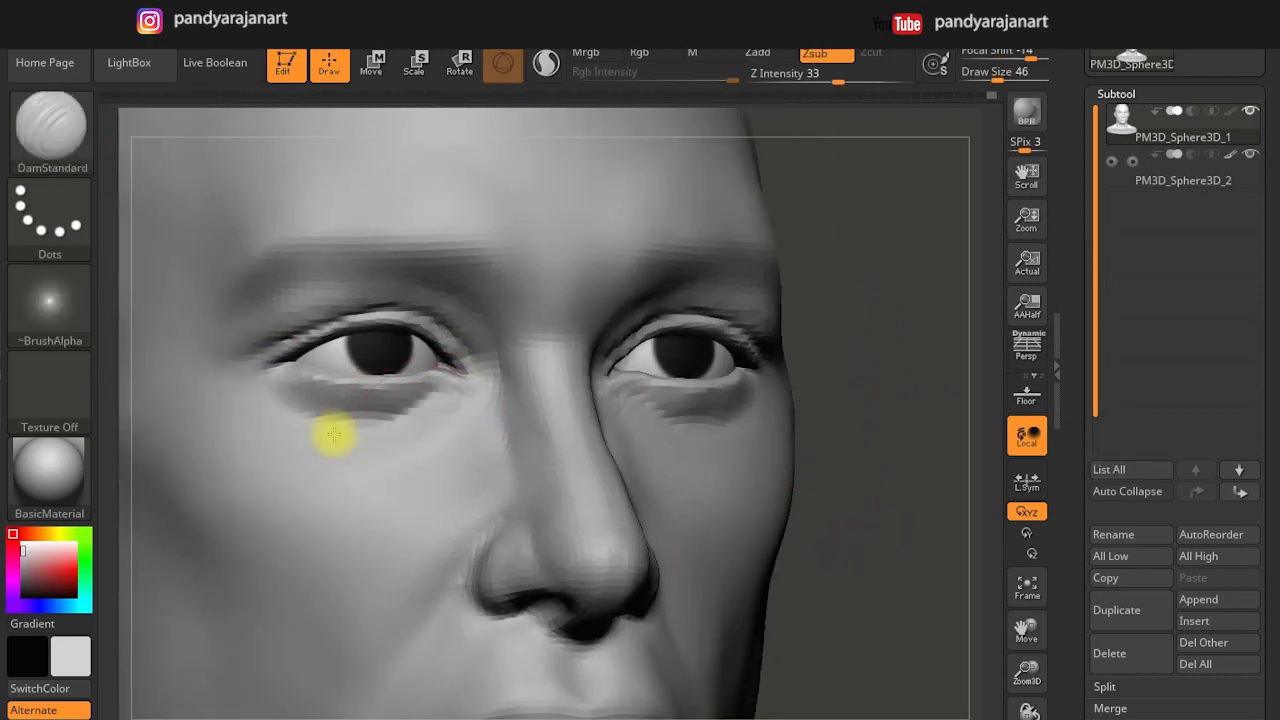
Switch to the ClayBuildup brush and adjust its draw size.
{"action": "left_click", "coordinate": [50, 125]}
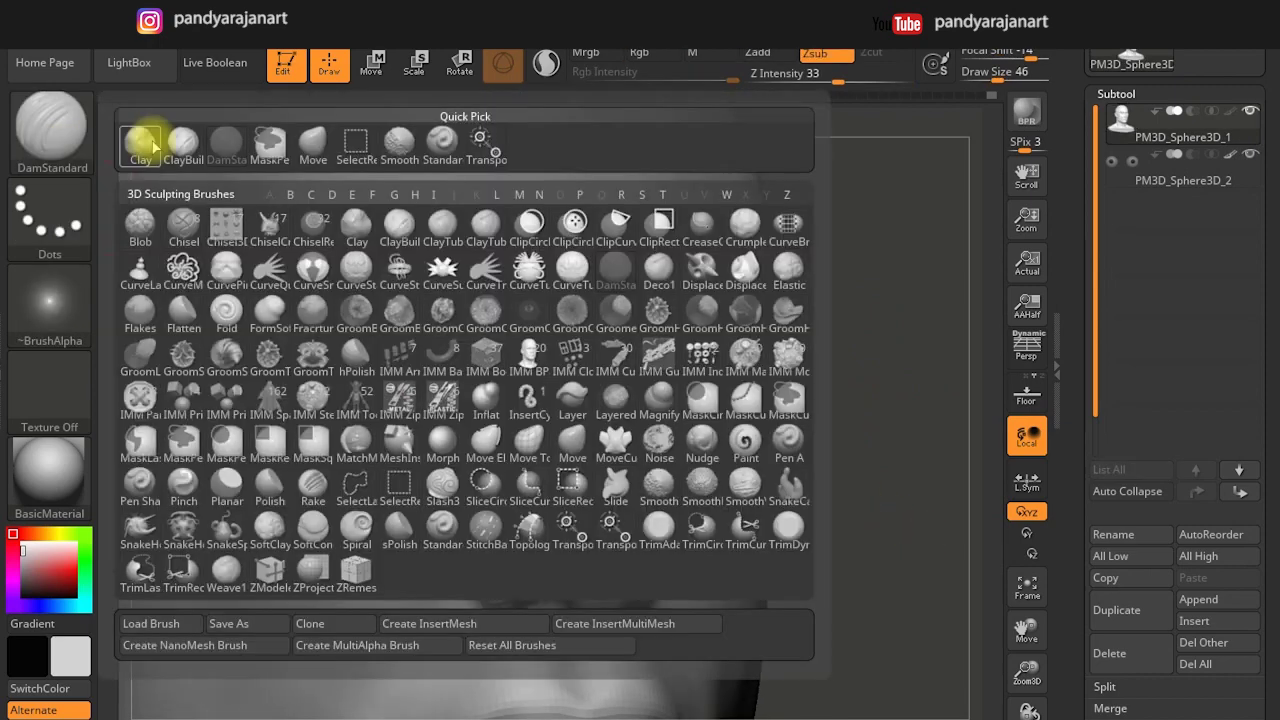
{"action": "left_click", "coordinate": [143, 129]}
{"action": "key", "text": "bracketright"}
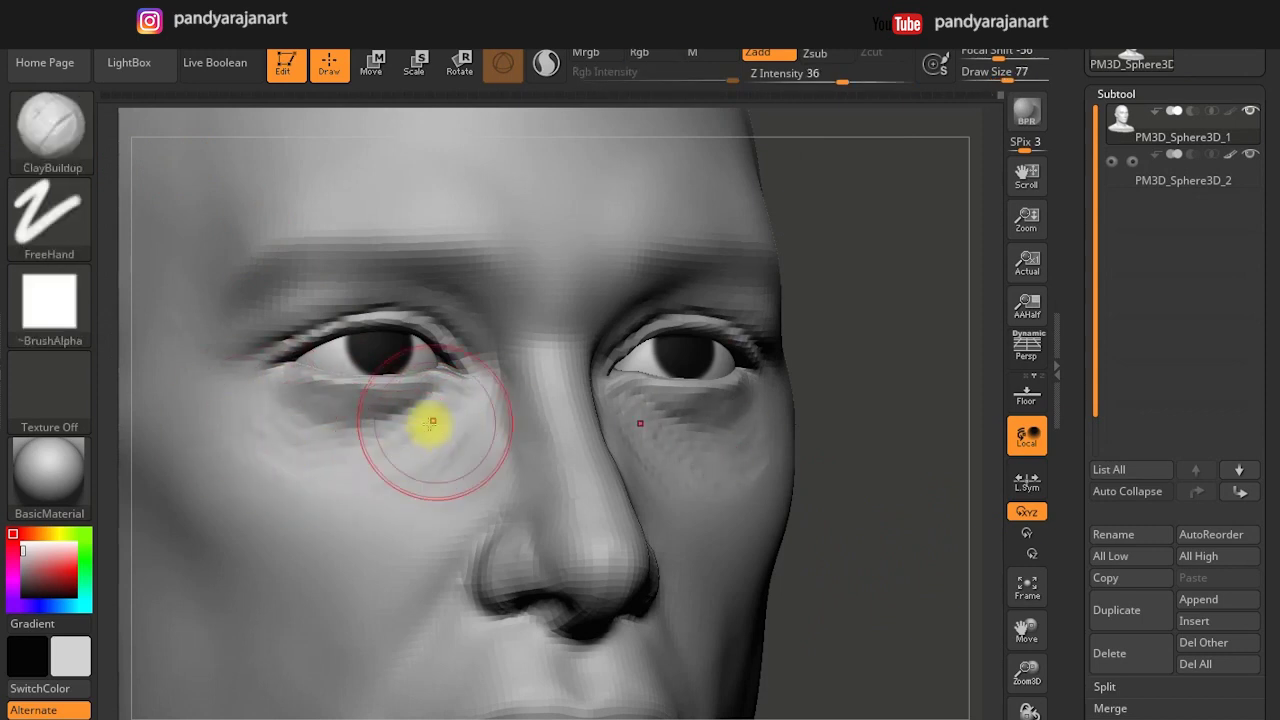
{"action": "key", "text": "bracketleft"}
{"action": "key", "text": "bracketleft"}
{"action": "key", "text": "bracketleft"}
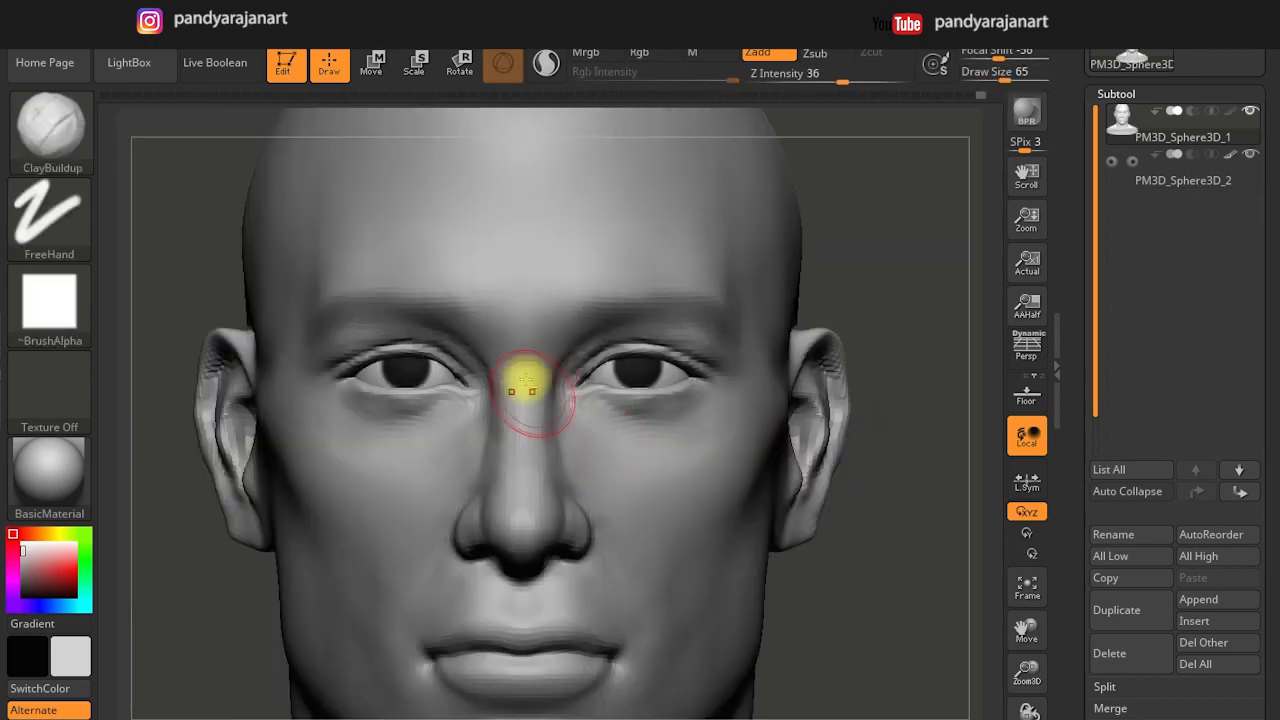
{"action": "key", "text": "shift"}
{"action": "right_click_drag", "start_coordinate": [641, 230], "coordinate": [470, 348], "text": "alt"}
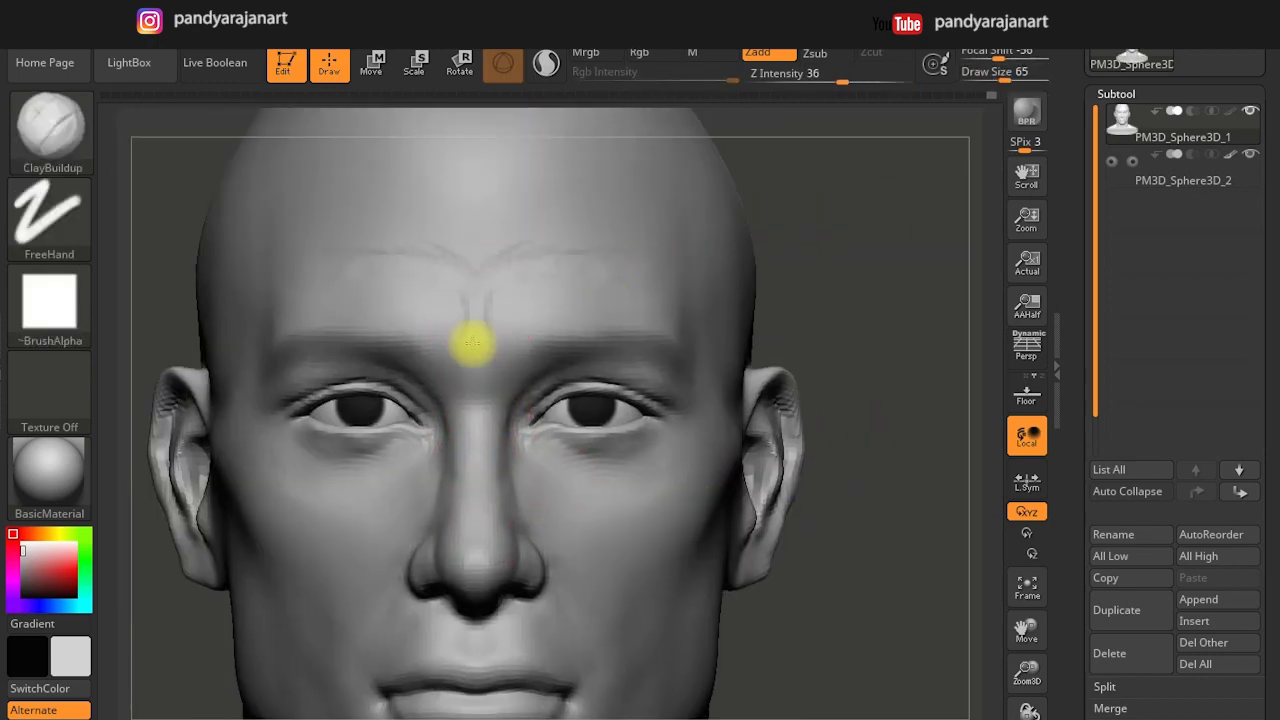
Smooth away the wrinkle lines across the forehead.
{"action": "left_click_drag", "start_coordinate": [628, 200], "coordinate": [666, 206], "text": "shift"}
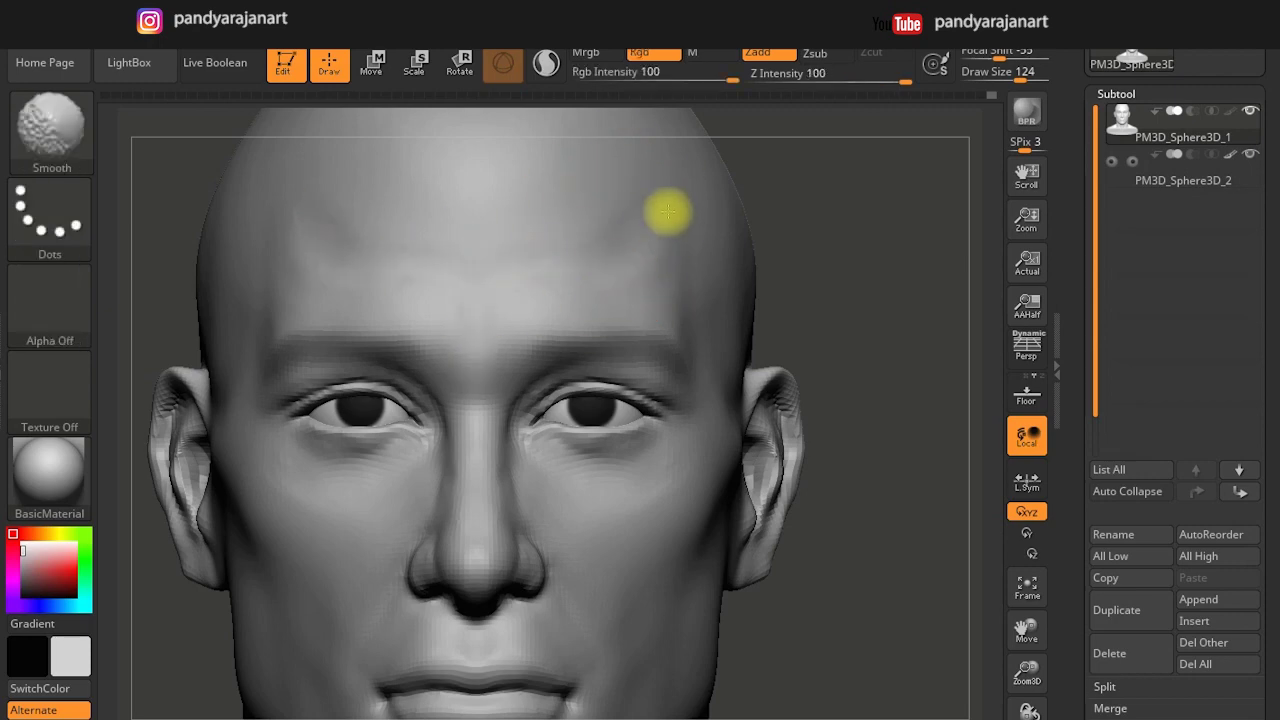
{"action": "left_click_drag", "start_coordinate": [557, 229], "coordinate": [531, 257], "text": "shift"}
{"action": "right_click_drag", "start_coordinate": [531, 257], "coordinate": [526, 274]}
{"action": "left_click_drag", "start_coordinate": [323, 289], "coordinate": [443, 297], "text": "shift"}
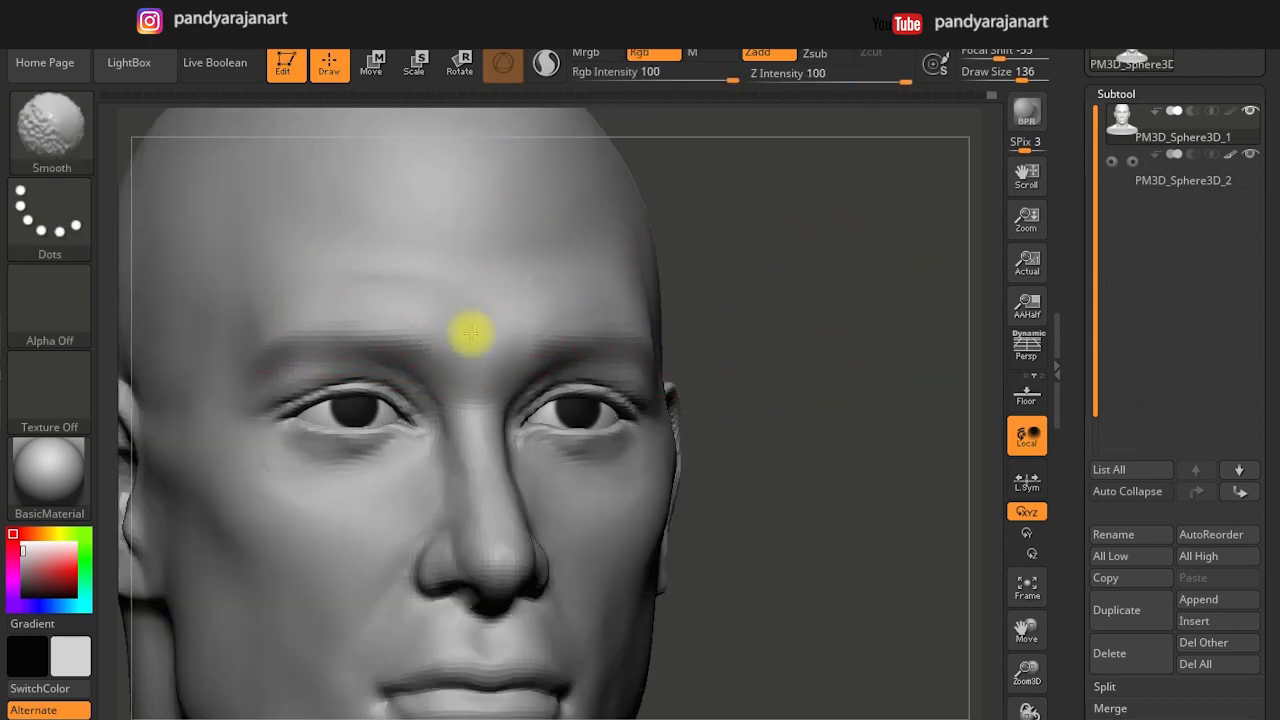
{"action": "right_click_drag", "start_coordinate": [609, 191], "coordinate": [531, 240], "text": "alt"}
{"action": "key", "text": "s"}
{"action": "left_click", "coordinate": [531, 240]}
{"action": "mouse_move", "coordinate": [477, 194]}
{"action": "left_mouse_down", "text": "shift"}
{"action": "mouse_move", "coordinate": [235, 417]}
{"action": "mouse_move", "coordinate": [234, 357]}
{"action": "mouse_move", "coordinate": [189, 380]}
{"action": "left_mouse_up", "text": "shift"}
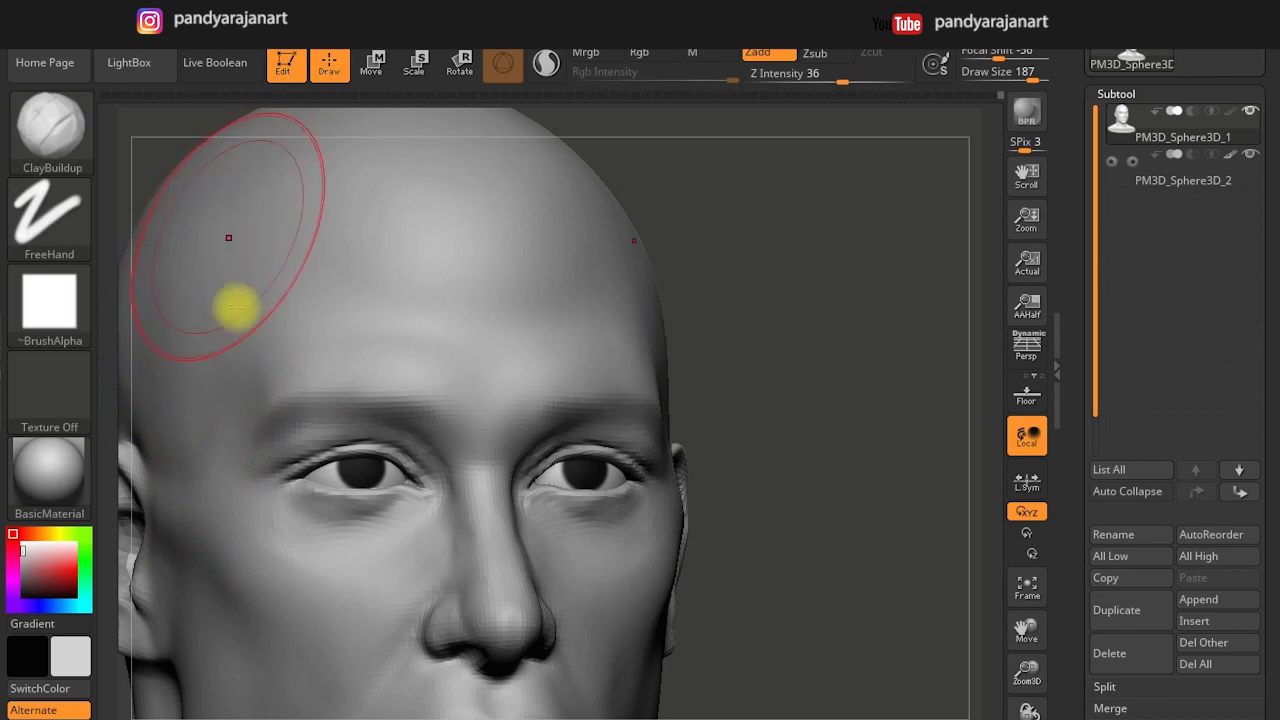
Turn the head onto its side and smooth the jaw area.
{"action": "mouse_move", "coordinate": [563, 363]}
{"action": "right_mouse_down", "text": "shift"}
{"action": "mouse_move", "coordinate": [522, 297]}
{"action": "mouse_move", "coordinate": [503, 390]}
{"action": "mouse_move", "coordinate": [571, 400]}
{"action": "right_mouse_up", "text": "shift"}
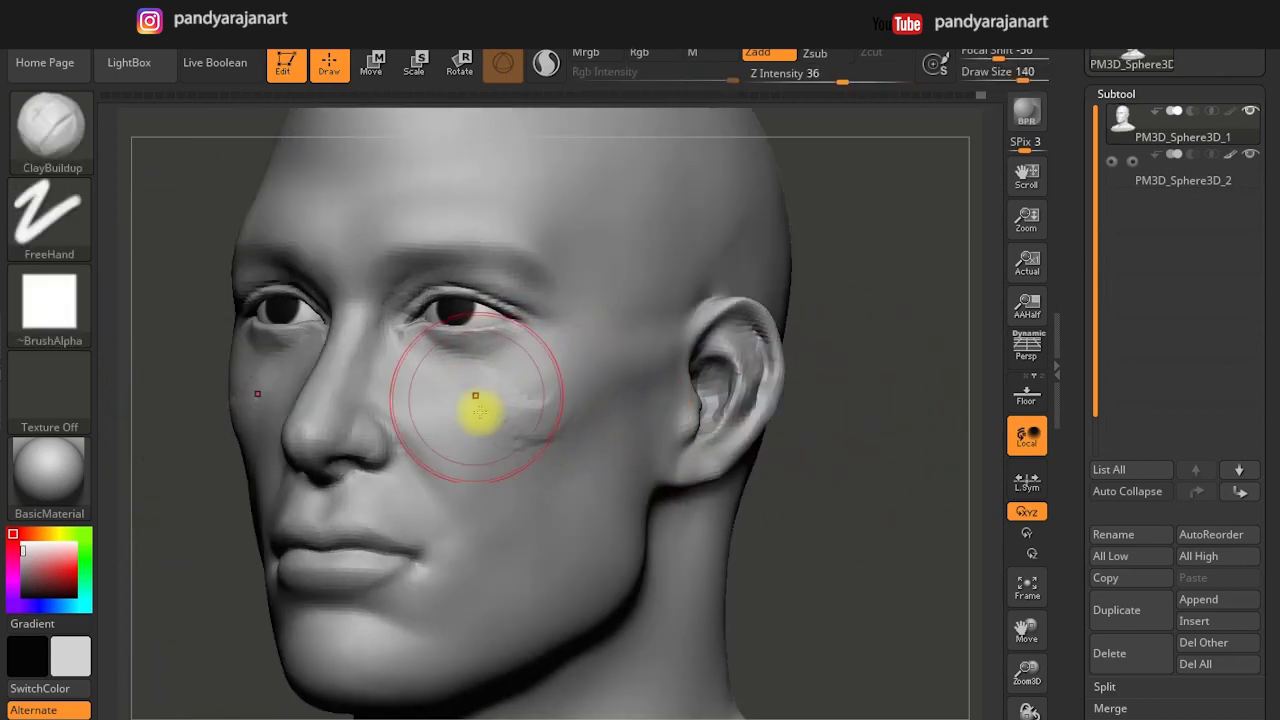
{"action": "right_click_drag", "start_coordinate": [543, 429], "coordinate": [629, 409]}
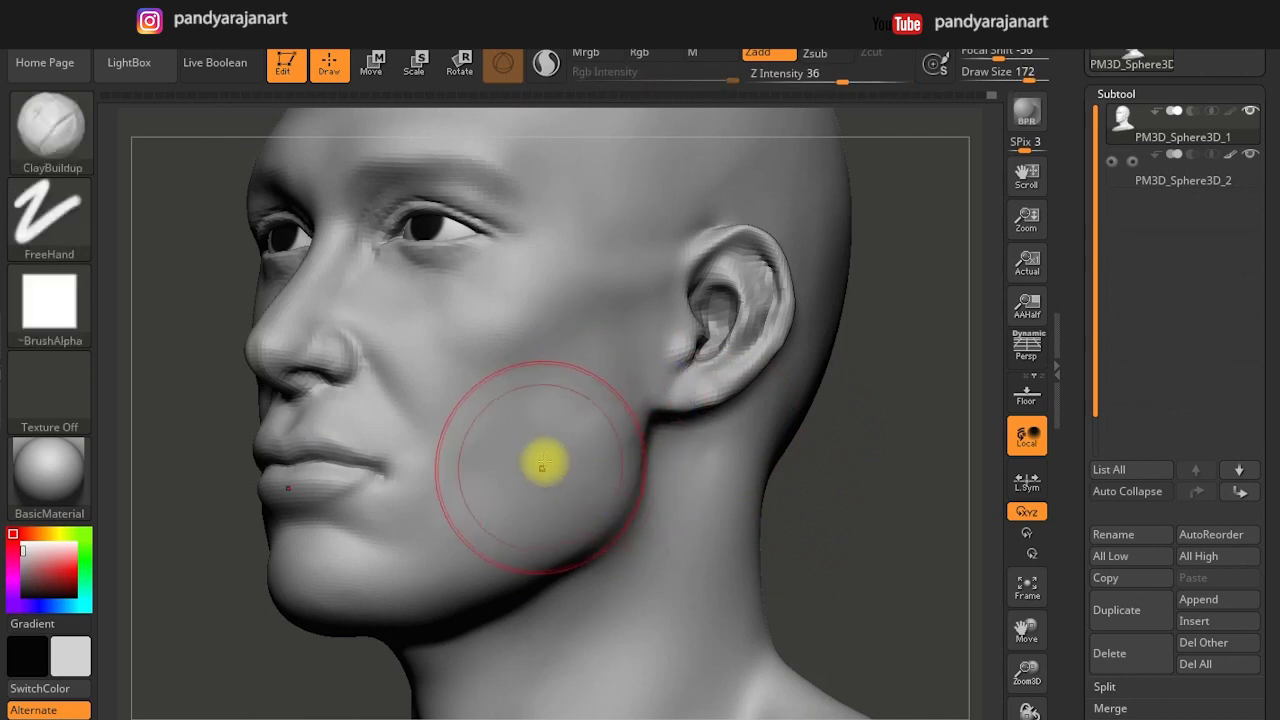
{"action": "key", "text": "shift"}
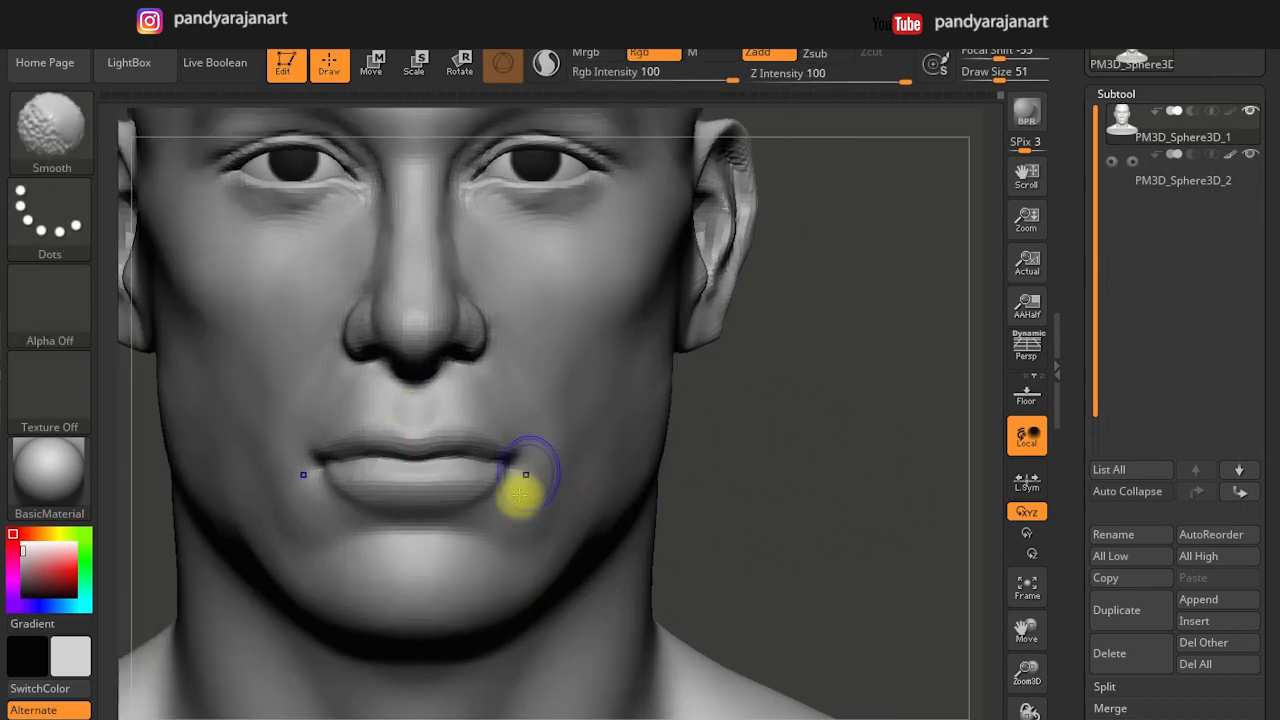
Select DamStandard and bring the nose and lips into a close frontal view.
{"action": "key", "text": "b"}
{"action": "left_click", "coordinate": [224, 152]}
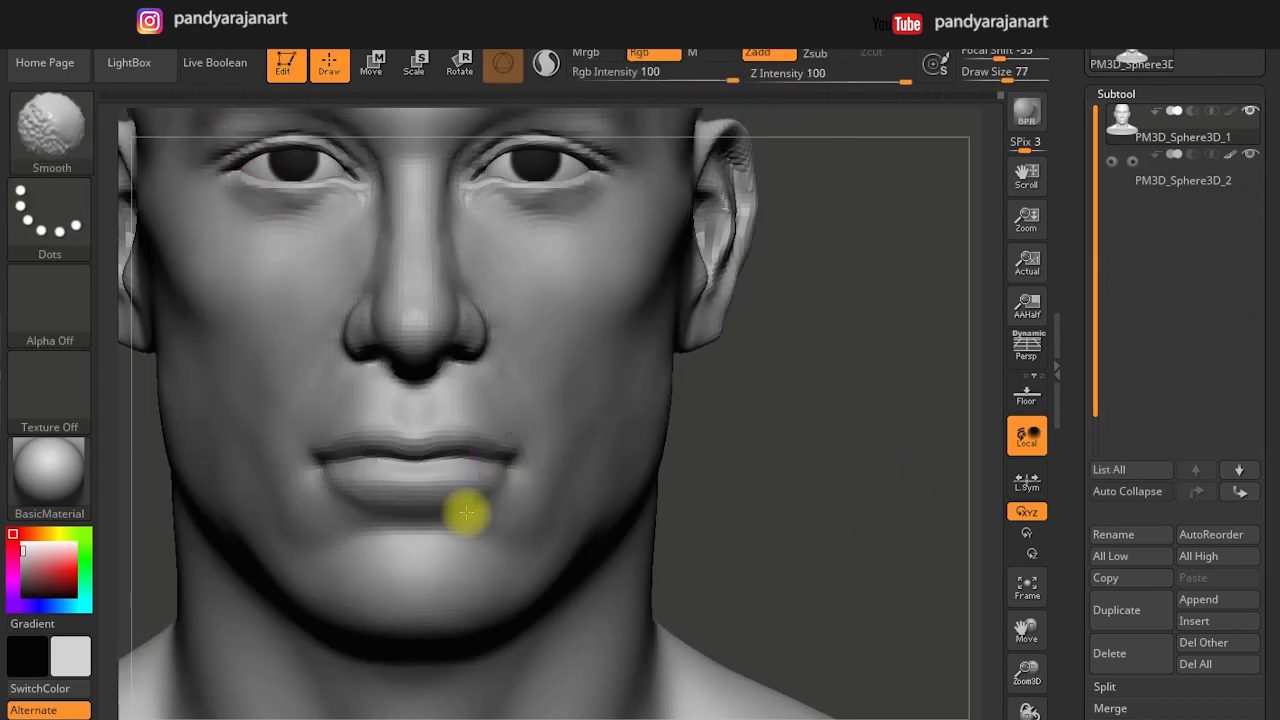
{"action": "left_click_drag", "start_coordinate": [762, 480], "coordinate": [313, 473]}
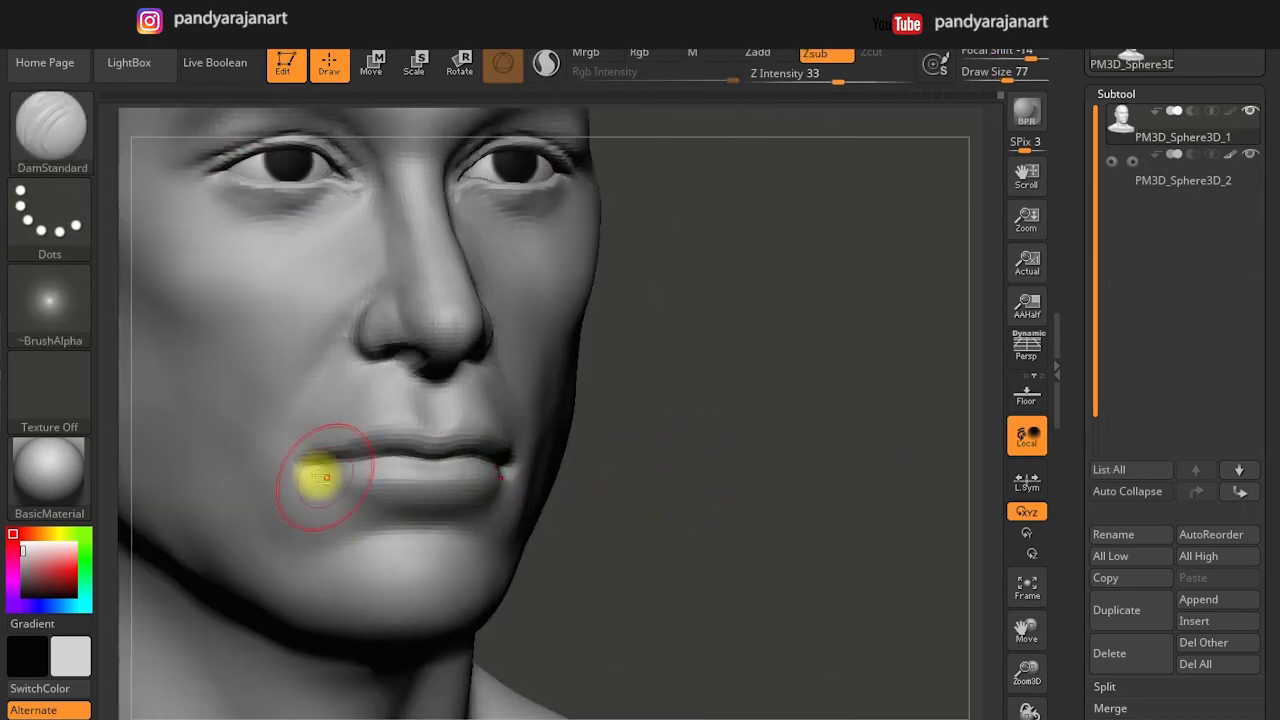
{"action": "left_click_drag", "start_coordinate": [728, 469], "coordinate": [598, 424]}
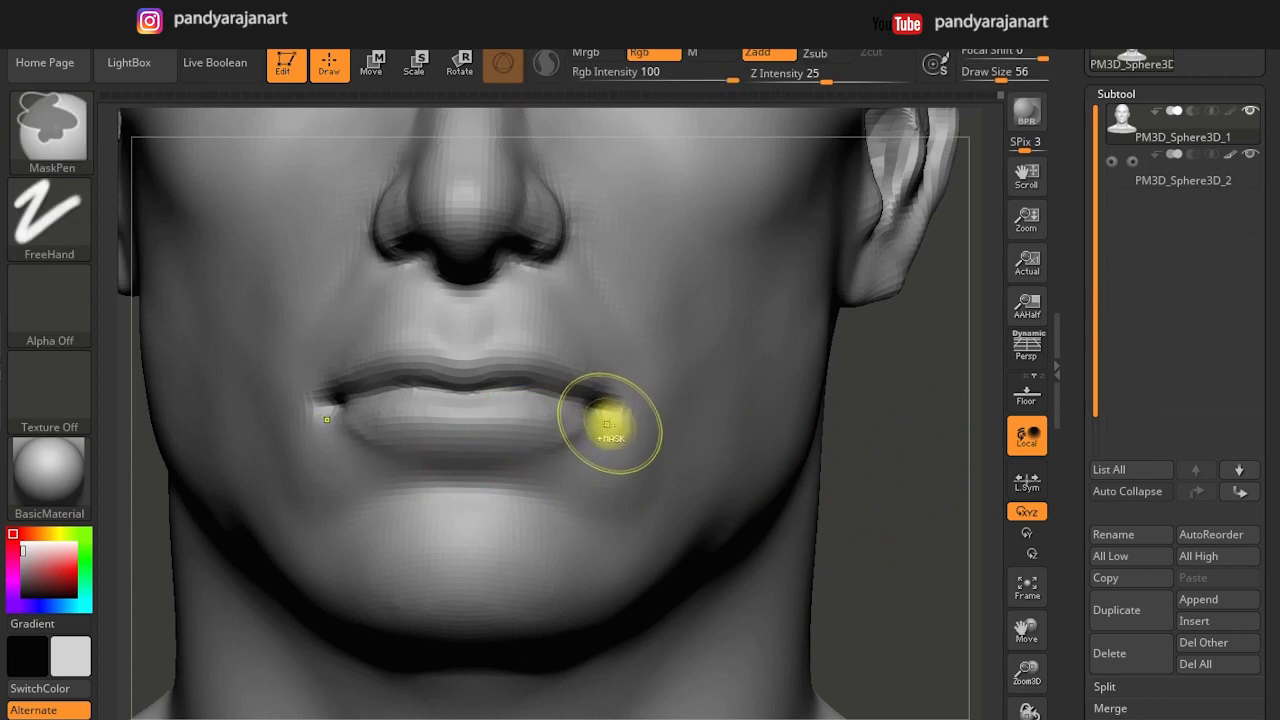
{"action": "left_click_drag", "start_coordinate": [462, 405], "coordinate": [486, 380]}
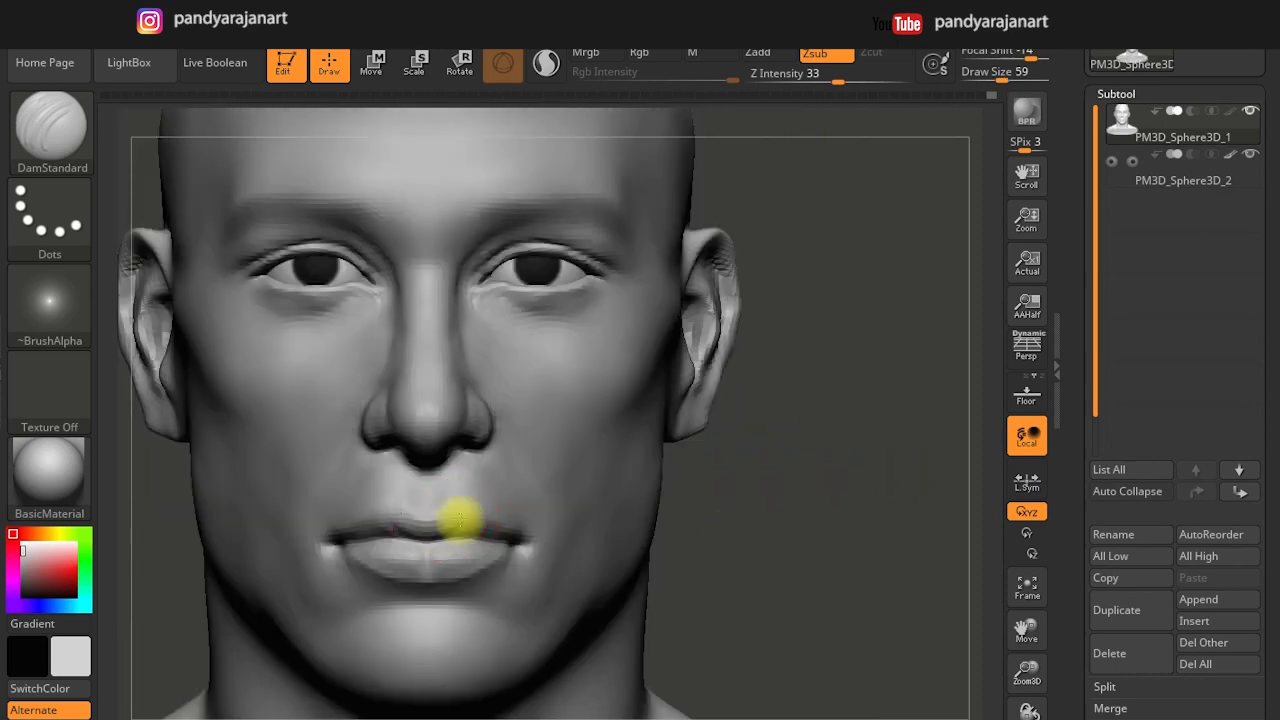
{"action": "left_click_drag", "start_coordinate": [754, 531], "coordinate": [543, 351], "text": "alt"}
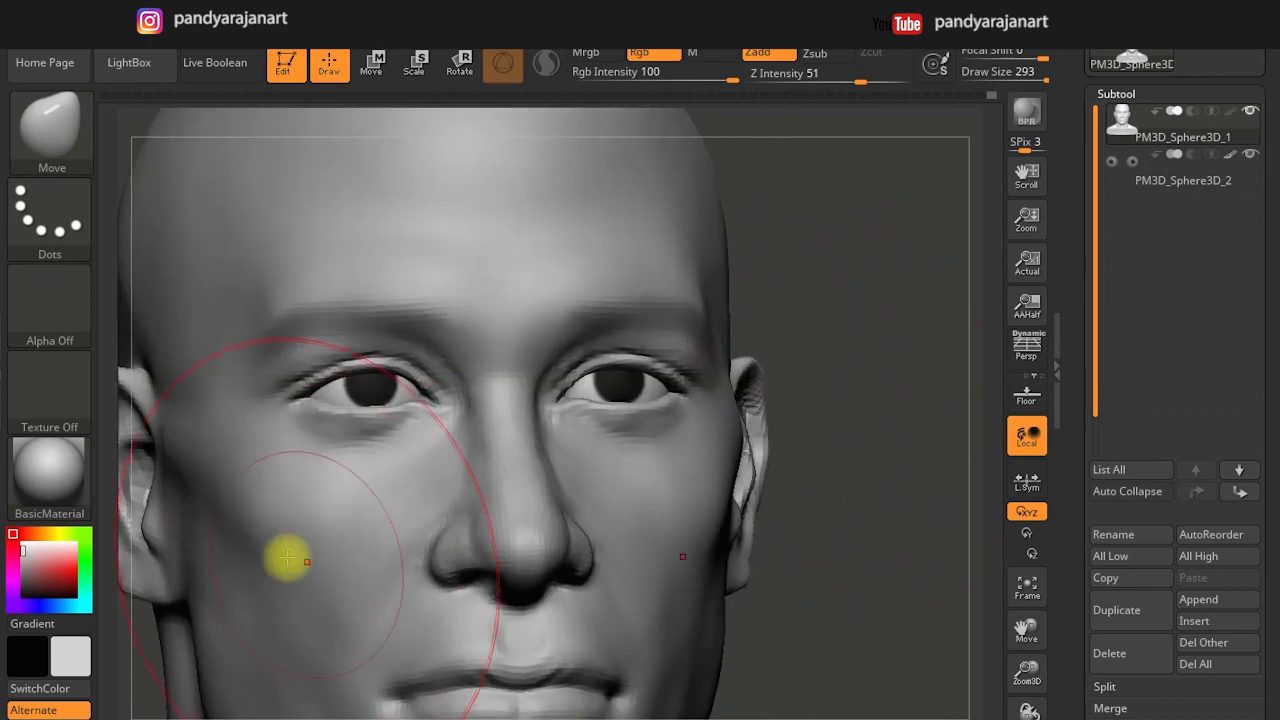
Carve the lip line and under-eye creases with DamStandard, smoothing and masking as needed.
{"action": "key", "text": "shift"}
{"action": "key", "text": "b"}
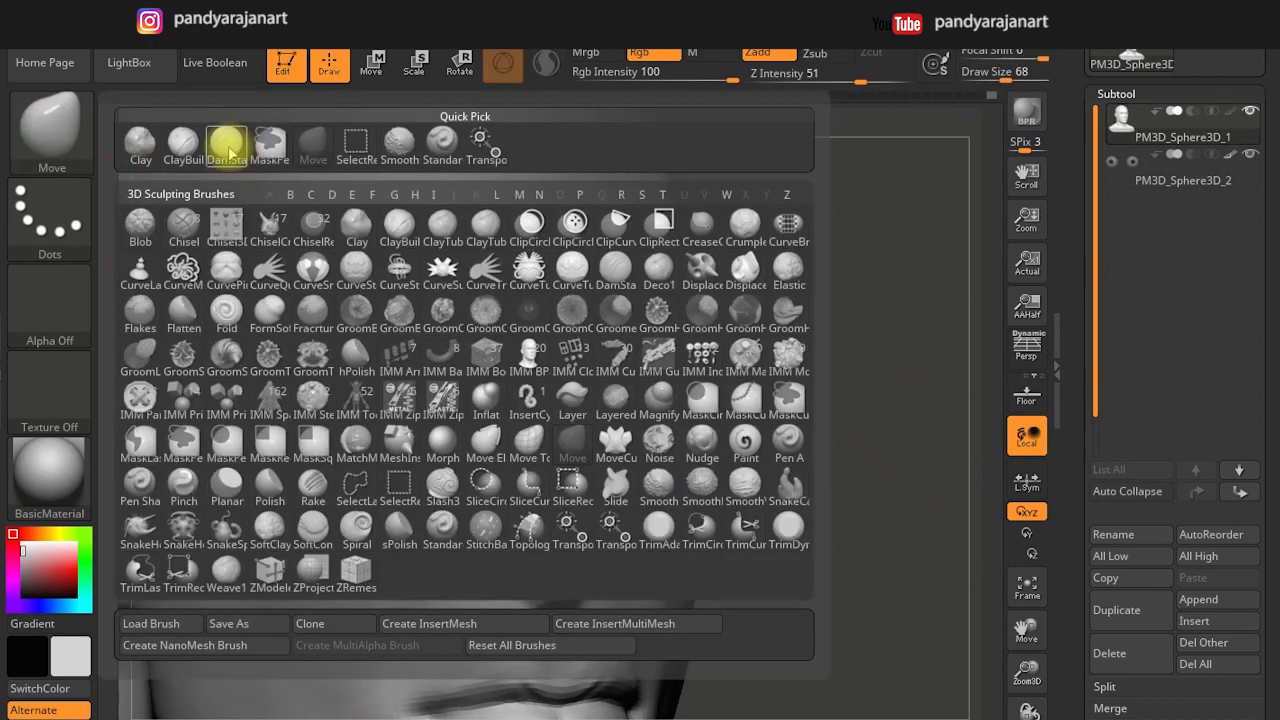
{"action": "left_click", "coordinate": [234, 143]}
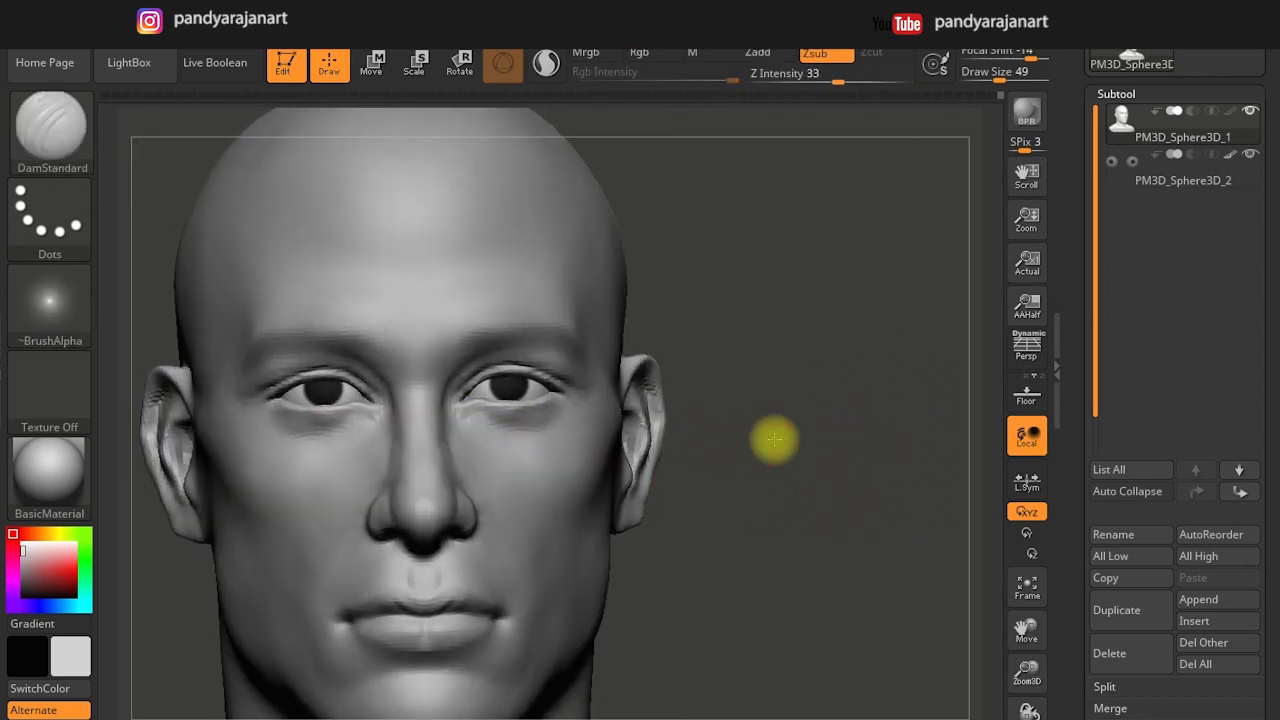
{"action": "key", "text": "ctrl"}
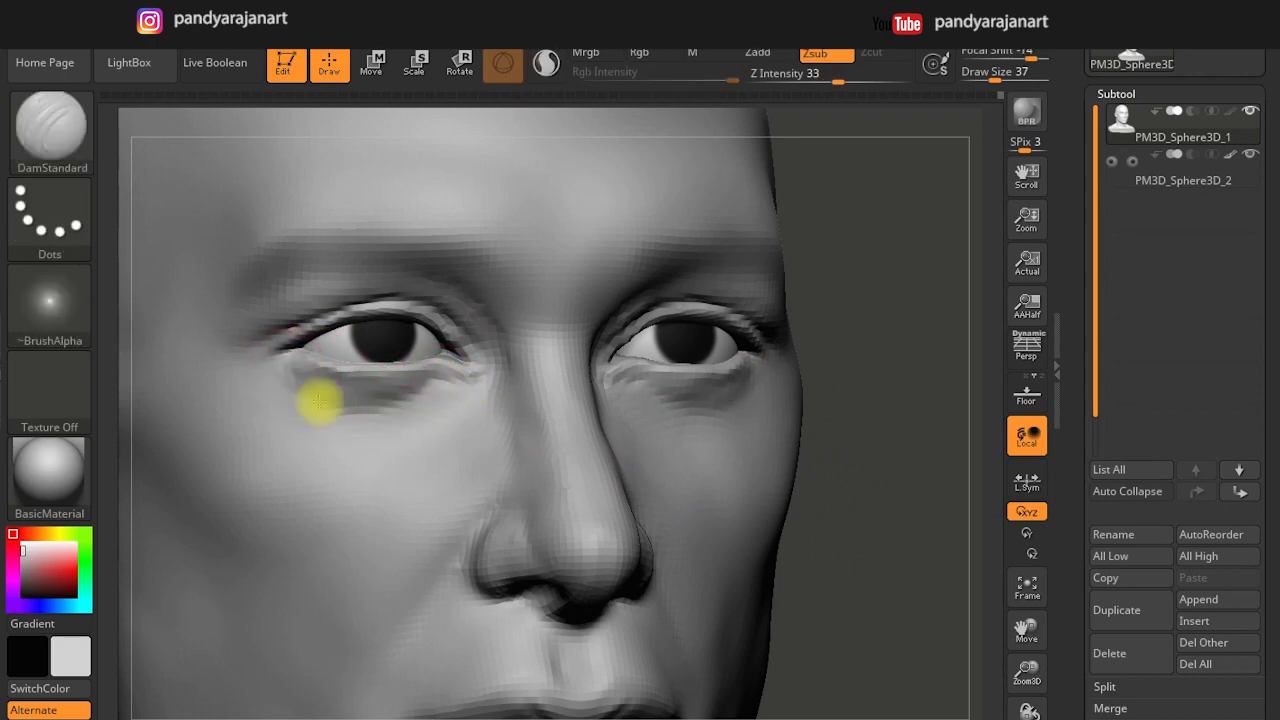
{"action": "key", "text": "ctrl"}
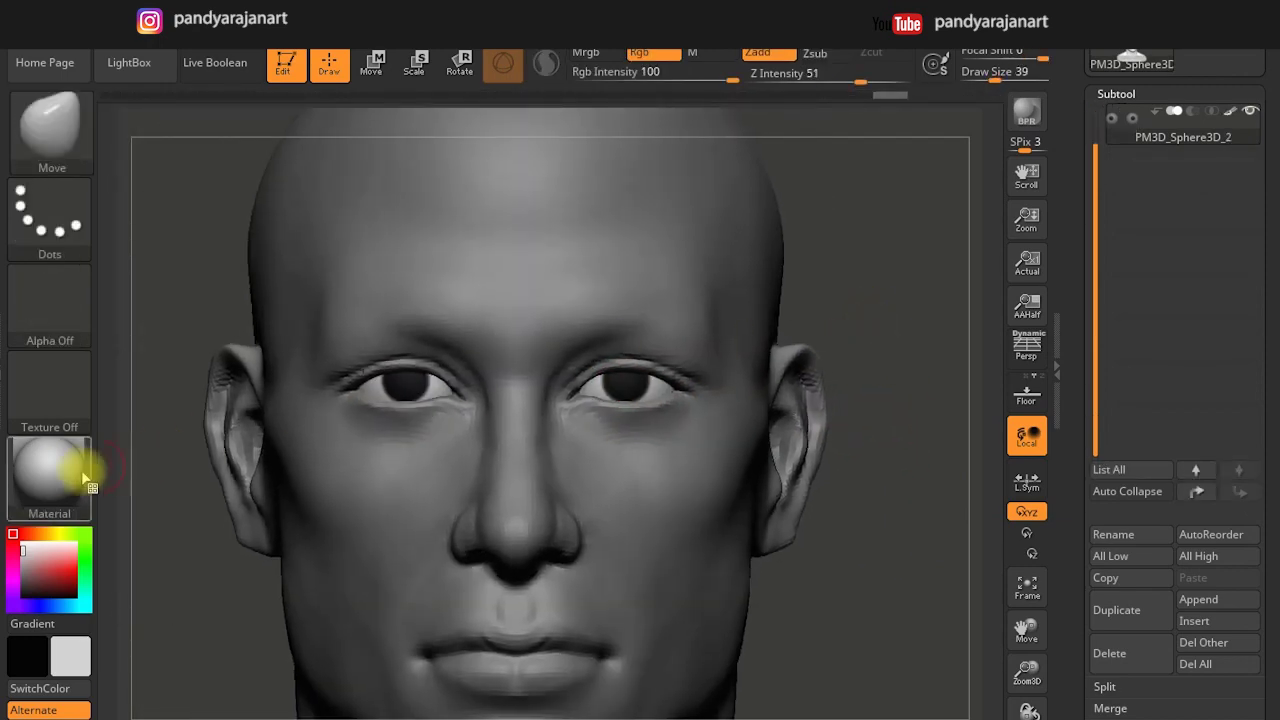
{"action": "left_click", "coordinate": [50, 468]}
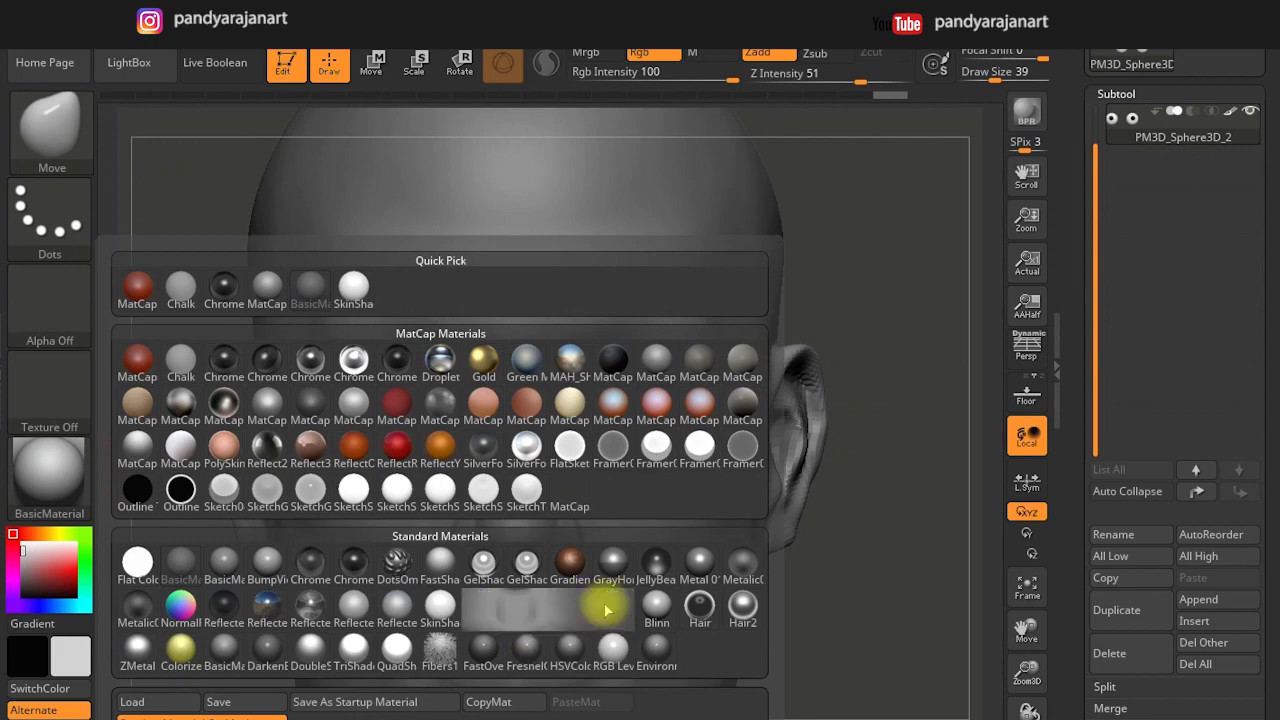
{"action": "left_click", "coordinate": [607, 605]}
{"action": "left_click", "coordinate": [705, 55]}
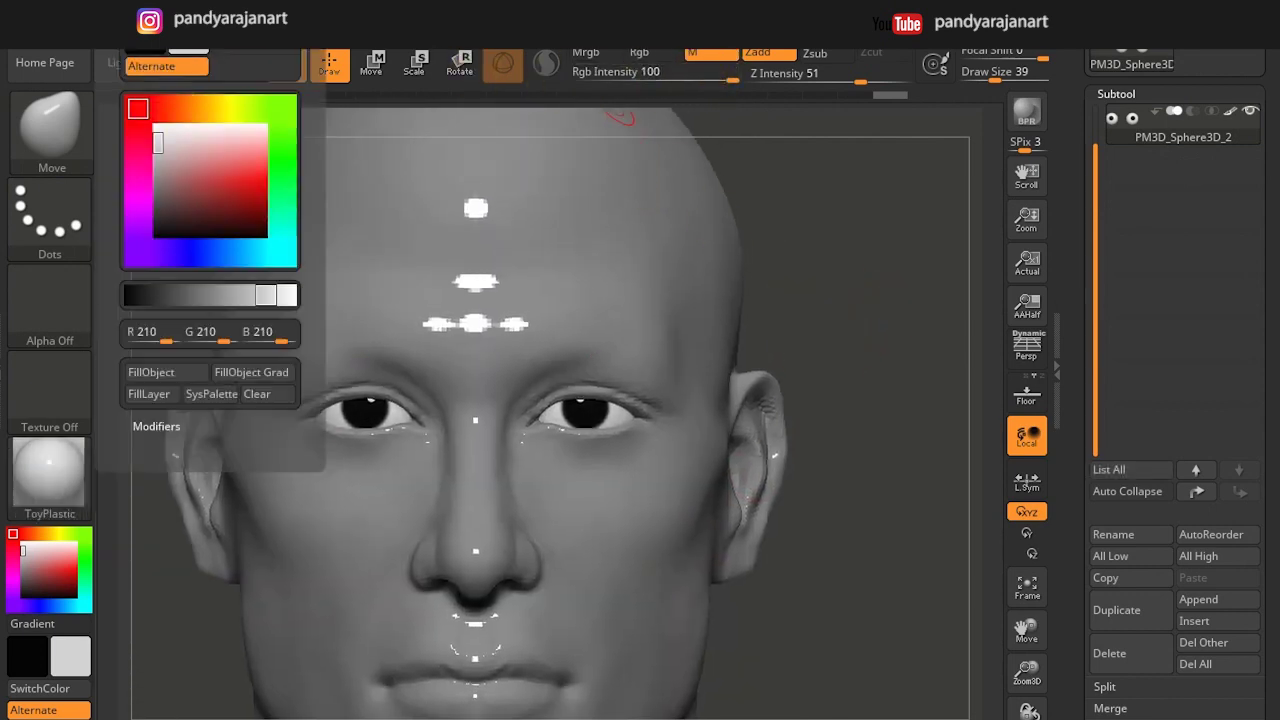
{"action": "key", "text": "ctrl+z"}
{"action": "left_click_drag", "start_coordinate": [748, 514], "coordinate": [747, 348]}
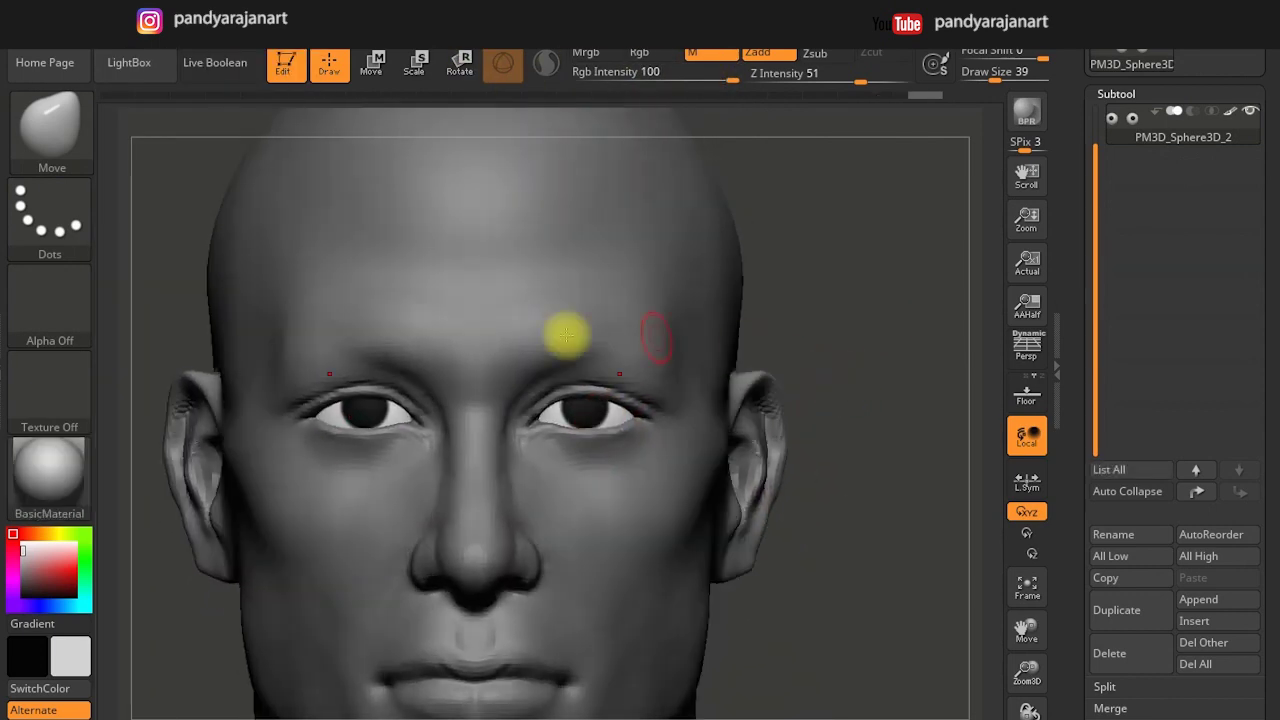
{"action": "left_click", "coordinate": [50, 468]}
{"action": "left_click", "coordinate": [612, 604]}
{"action": "left_click", "coordinate": [707, 58]}
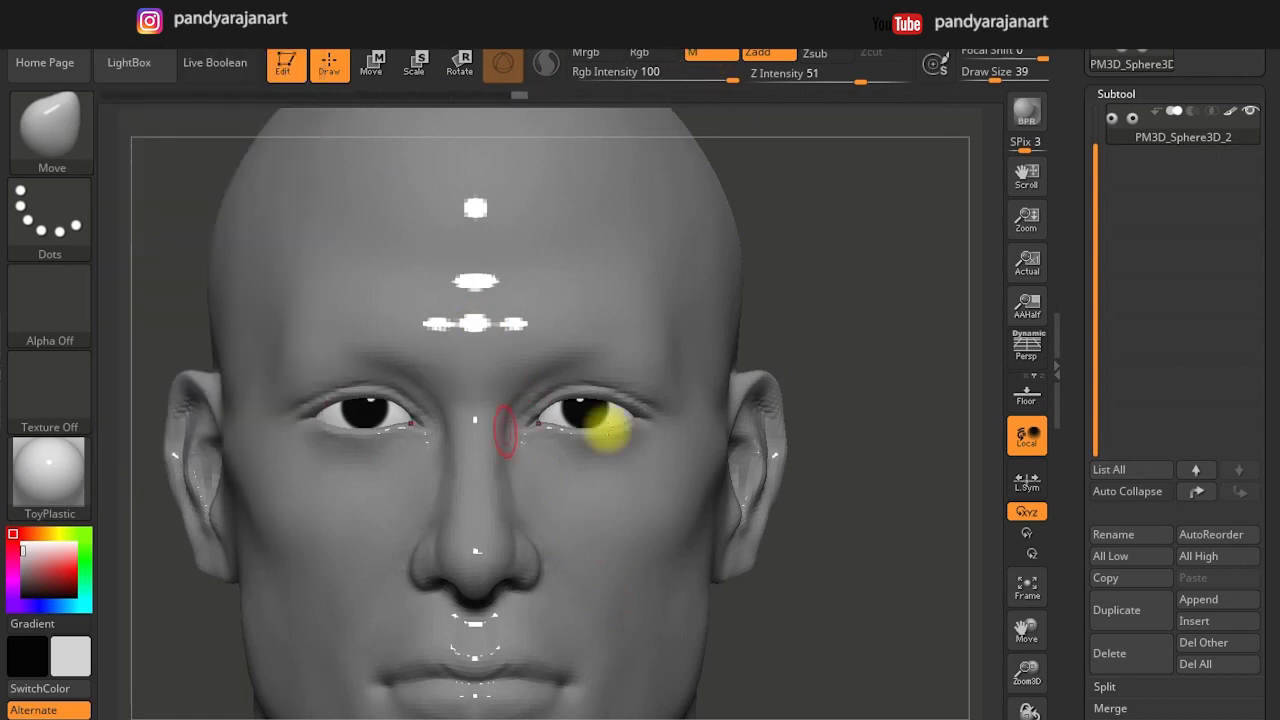
{"action": "left_click_drag", "start_coordinate": [814, 429], "coordinate": [713, 202]}
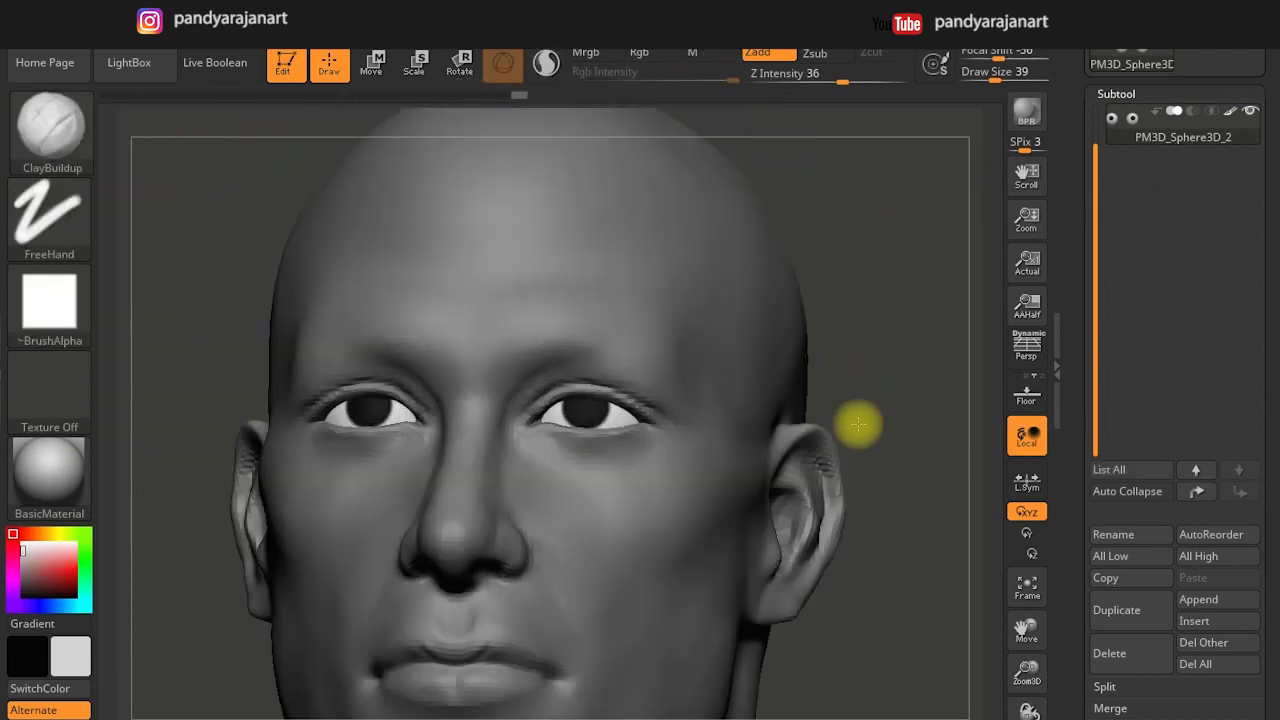
{"action": "left_click_drag", "start_coordinate": [858, 425], "coordinate": [622, 422]}
{"action": "left_click_drag", "start_coordinate": [837, 437], "coordinate": [510, 248]}
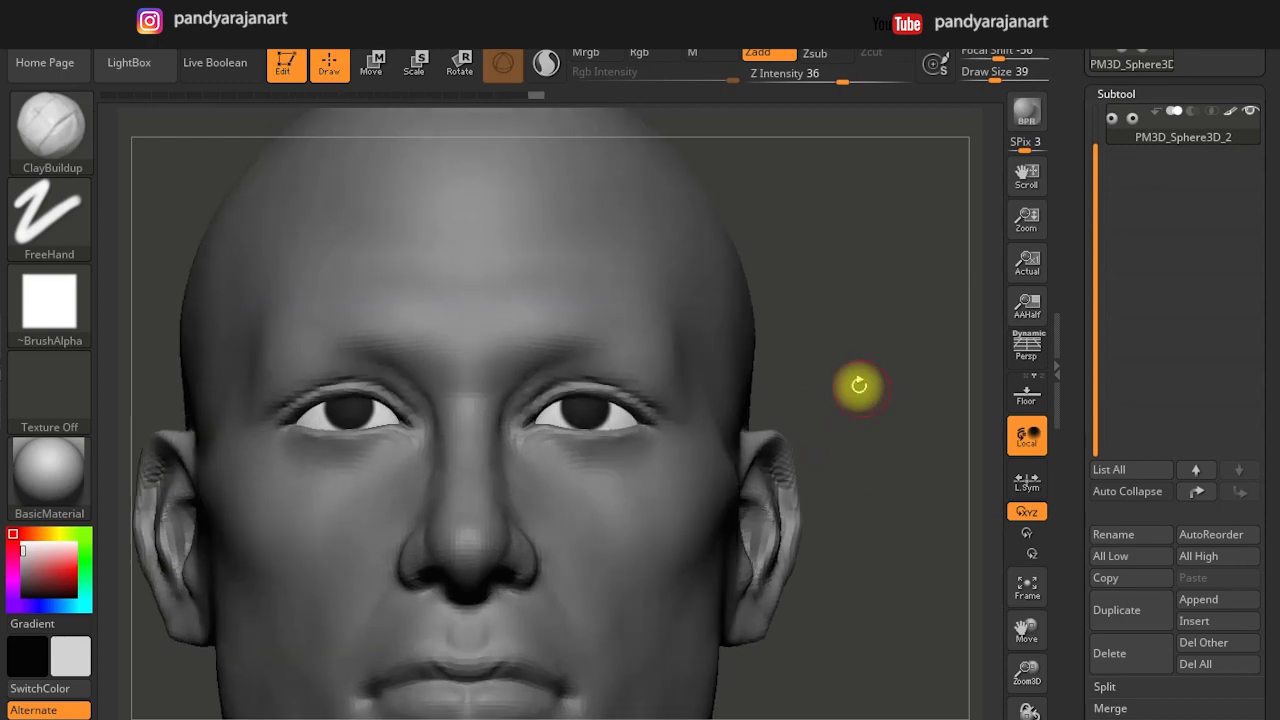
{"action": "left_click", "coordinate": [49, 470]}
{"action": "left_click", "coordinate": [620, 603]}
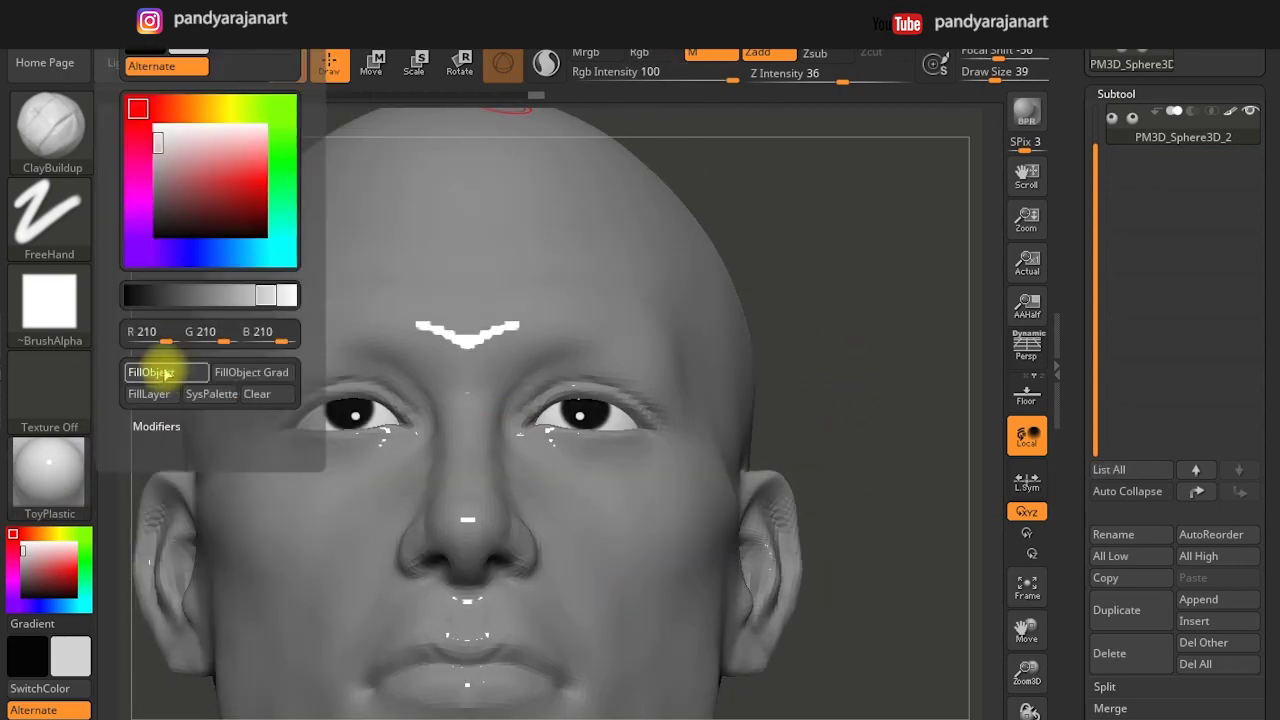
{"action": "left_click", "coordinate": [49, 470]}
{"action": "left_click", "coordinate": [289, 580]}
{"action": "left_click_drag", "start_coordinate": [814, 380], "coordinate": [598, 380]}
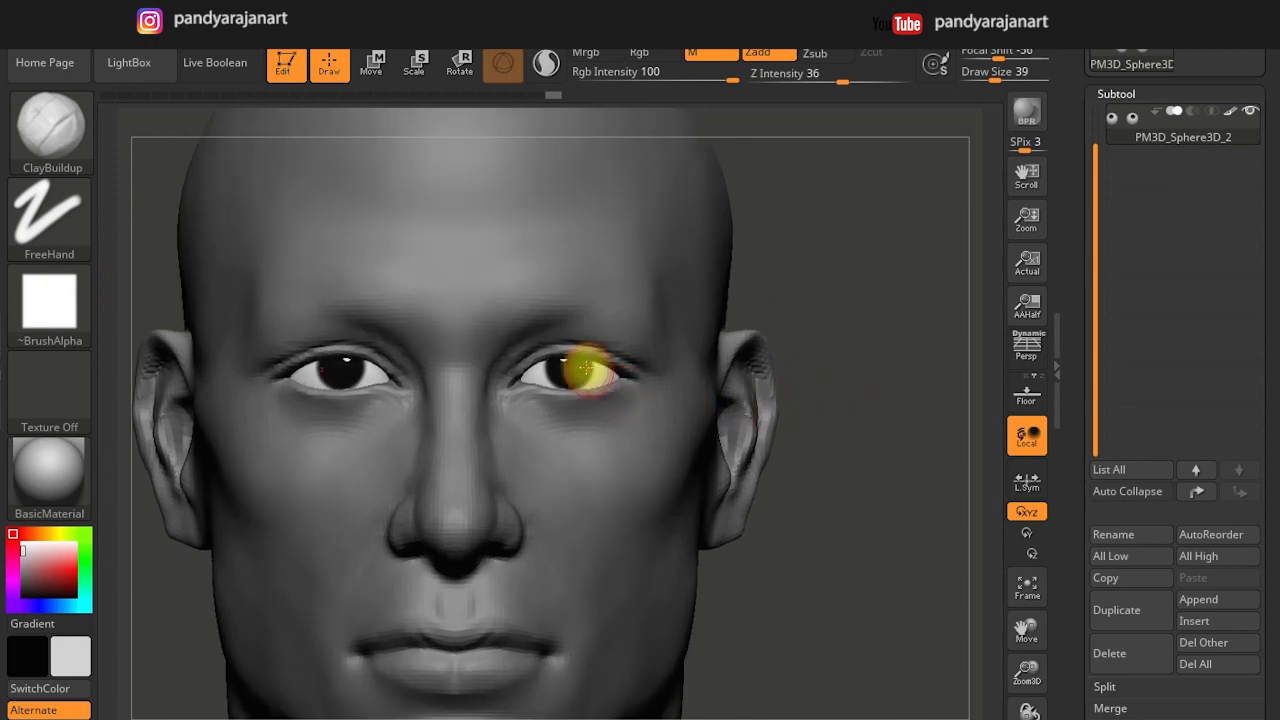
{"action": "key", "text": "w"}
{"action": "left_click_drag", "start_coordinate": [560, 450], "coordinate": [563, 491]}
{"action": "key", "text": "q"}
{"action": "left_click_drag", "start_coordinate": [714, 480], "coordinate": [771, 443]}
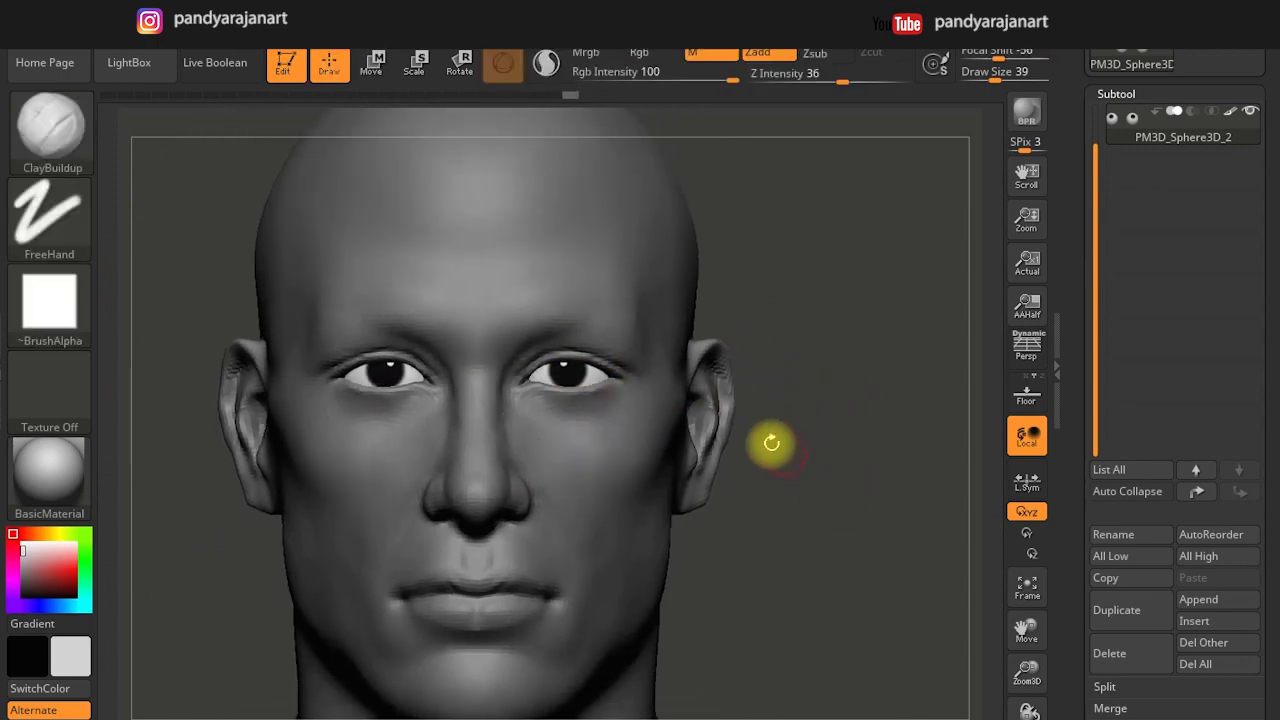
{"action": "left_click", "coordinate": [49, 125]}
{"action": "left_click", "coordinate": [329, 171]}
{"action": "mouse_move", "coordinate": [823, 506]}
{"action": "left_mouse_down"}
{"action": "mouse_move", "coordinate": [711, 371]}
{"action": "mouse_move", "coordinate": [736, 384]}
{"action": "mouse_move", "coordinate": [677, 420]}
{"action": "mouse_move", "coordinate": [446, 380]}
{"action": "left_mouse_up"}
{"action": "left_click_drag", "start_coordinate": [285, 384], "coordinate": [240, 330]}
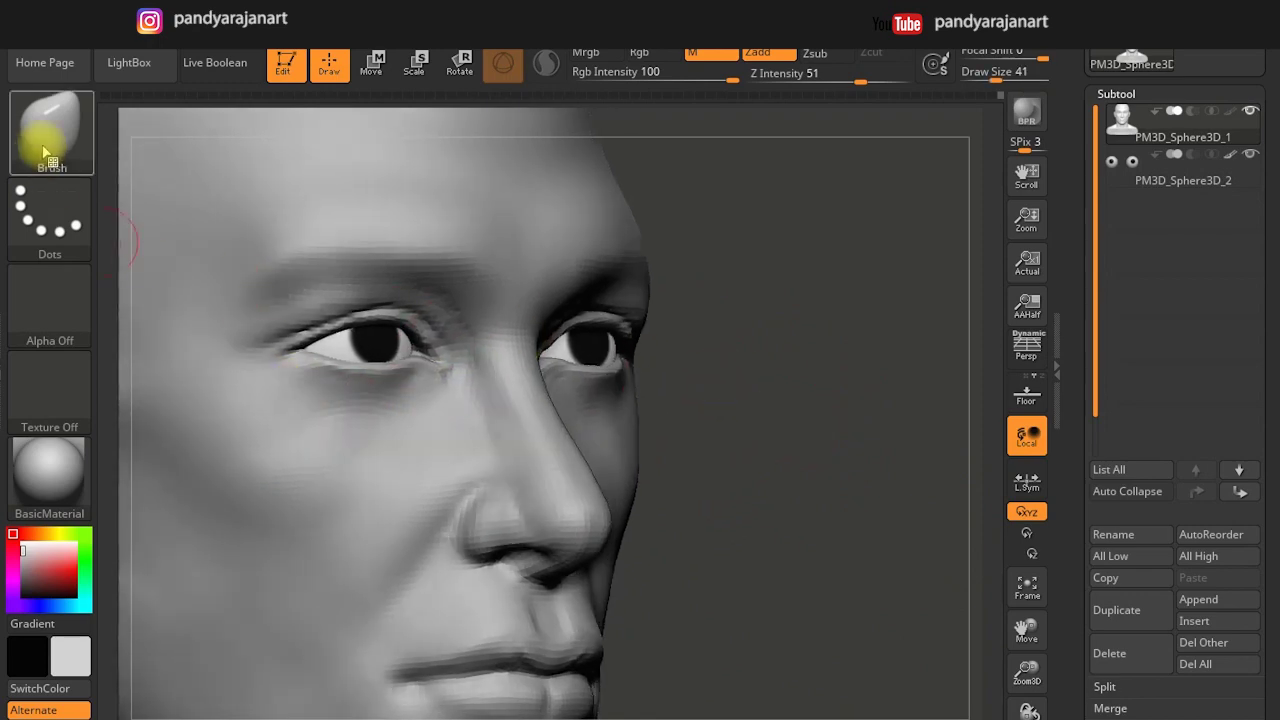
With an enlarged ClayBuildup brush, smooth away the diagonal crease on the cheek below the eye.
{"action": "left_click", "coordinate": [49, 125]}
{"action": "left_click", "coordinate": [190, 145]}
{"action": "key", "text": "bracketright"}
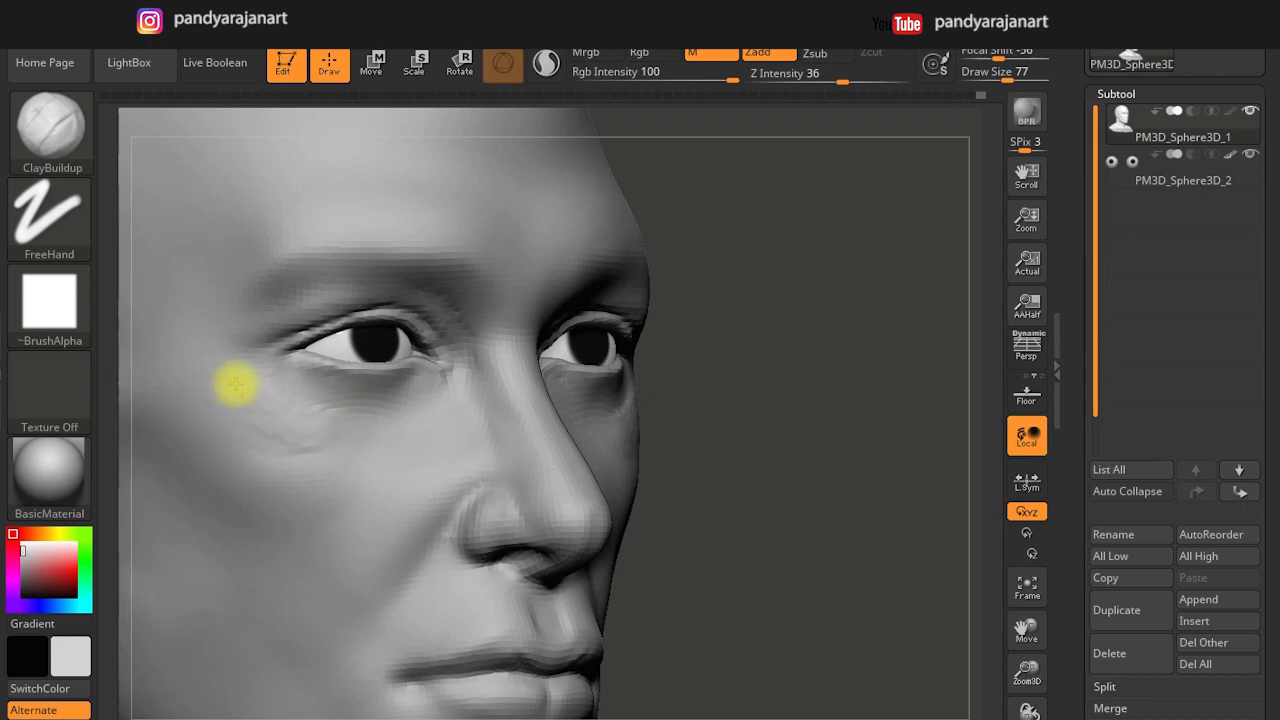
{"action": "mouse_move", "coordinate": [720, 450]}
{"action": "left_mouse_down"}
{"action": "mouse_move", "coordinate": [800, 371]}
{"action": "mouse_move", "coordinate": [625, 524]}
{"action": "mouse_move", "coordinate": [640, 491]}
{"action": "left_mouse_up"}
{"action": "left_click_drag", "start_coordinate": [771, 537], "coordinate": [600, 503]}
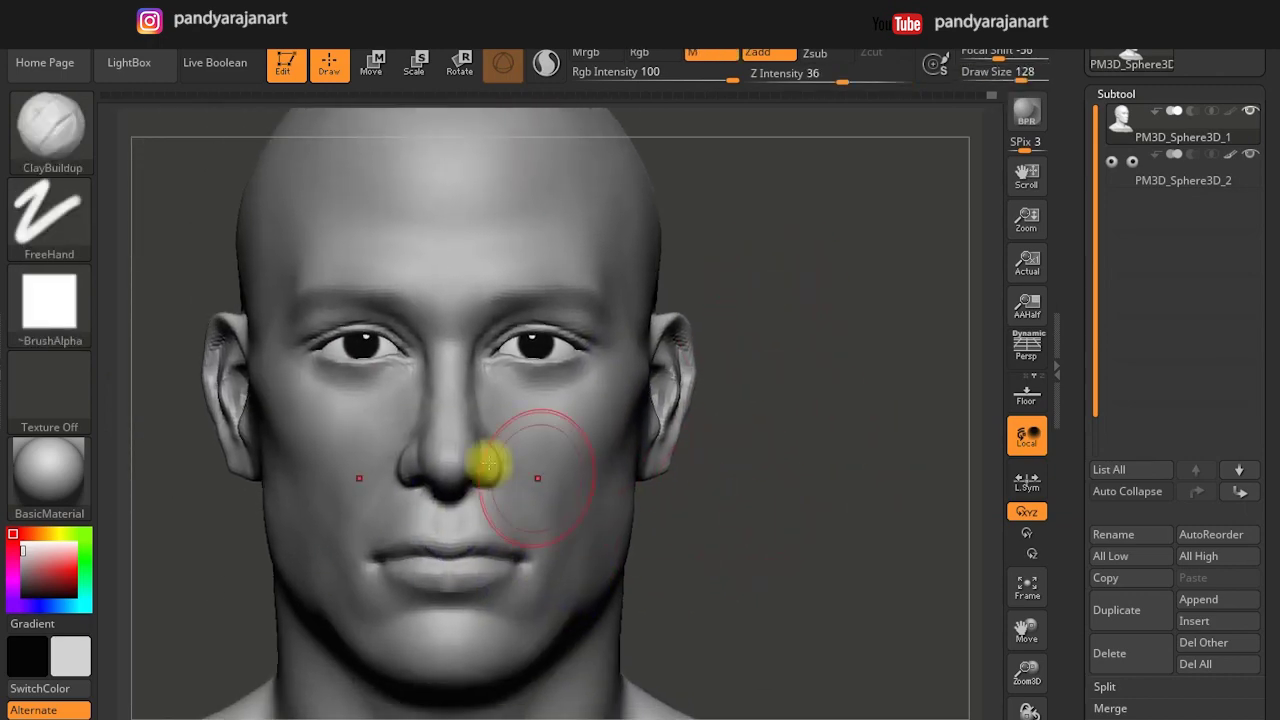
{"action": "mouse_move", "coordinate": [792, 514]}
{"action": "left_mouse_down"}
{"action": "mouse_move", "coordinate": [814, 443]}
{"action": "mouse_move", "coordinate": [385, 405]}
{"action": "left_mouse_up"}
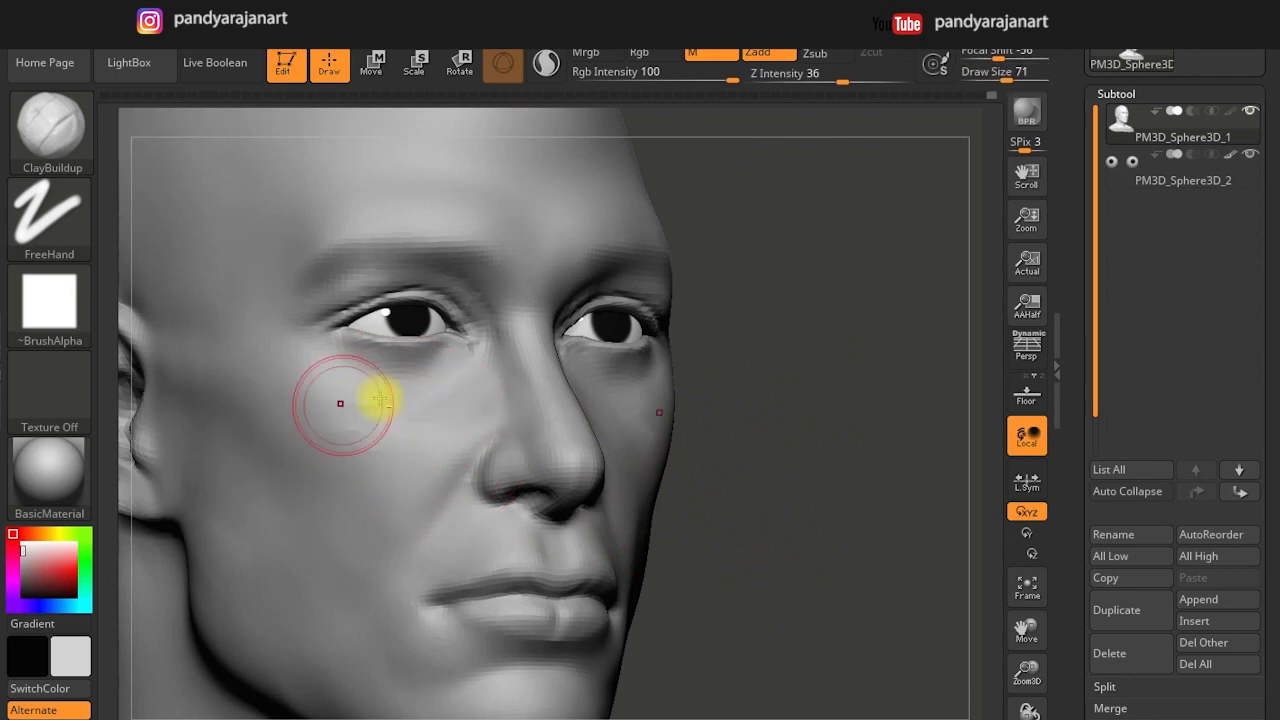
{"action": "mouse_move", "coordinate": [337, 500]}
{"action": "left_mouse_down", "text": "shift"}
{"action": "mouse_move", "coordinate": [383, 357]}
{"action": "mouse_move", "coordinate": [397, 452]}
{"action": "left_mouse_up", "text": "shift"}
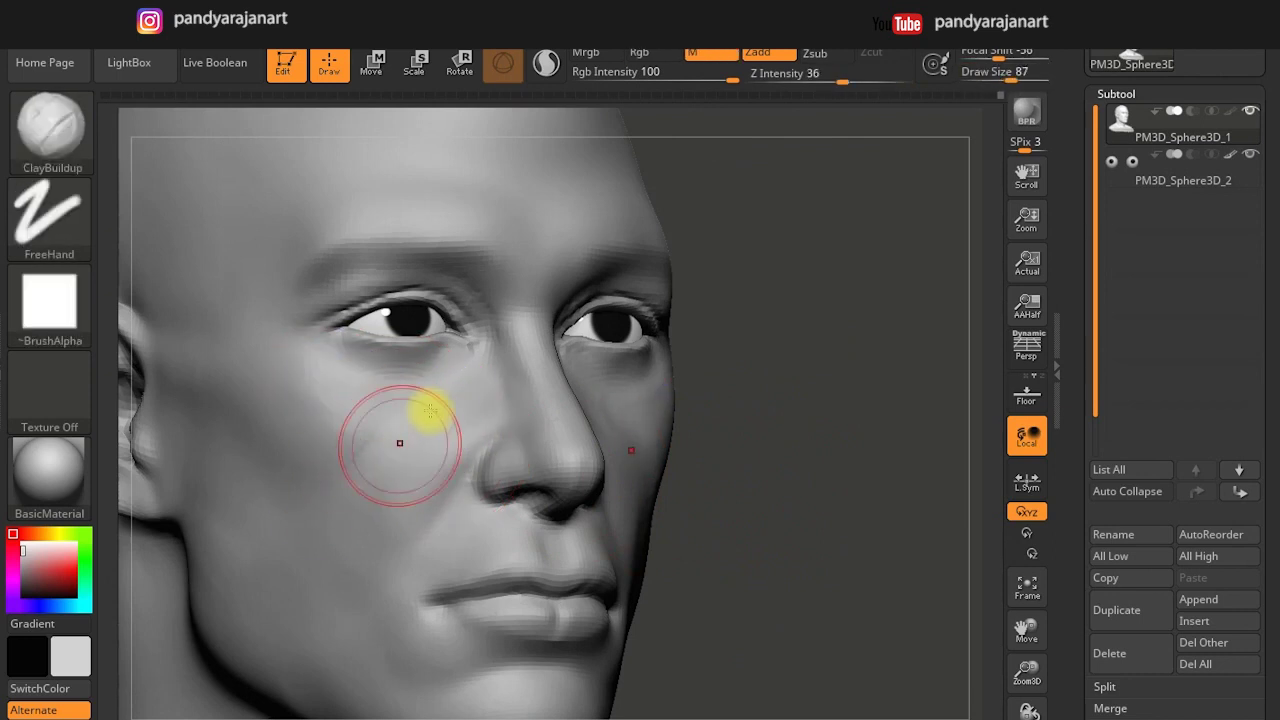
{"action": "key", "text": "shift"}
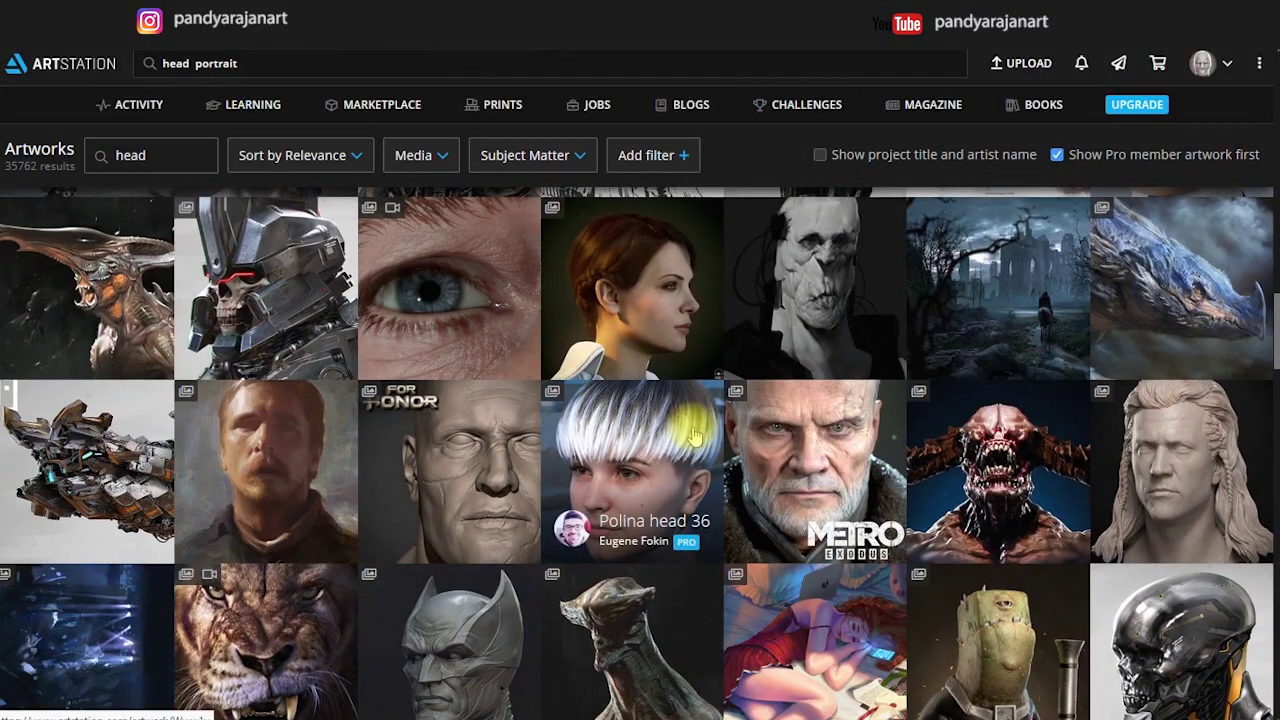
Scroll further through the ArtStation head references, then pick DamStandard back in ZBrush.
{"action": "scroll", "coordinate": [695, 435], "scroll_direction": "down", "scroll_amount": 4}
{"action": "scroll", "coordinate": [695, 435], "scroll_direction": "down", "scroll_amount": 6}
{"action": "scroll", "coordinate": [628, 362], "scroll_direction": "down", "scroll_amount": 2}
{"action": "scroll", "coordinate": [600, 329], "scroll_direction": "down", "scroll_amount": 3}
{"action": "scroll", "coordinate": [606, 343], "scroll_direction": "down", "scroll_amount": 5}
{"action": "scroll", "coordinate": [600, 300], "scroll_direction": "down", "scroll_amount": 4}
{"action": "scroll", "coordinate": [745, 423], "scroll_direction": "down", "scroll_amount": 1}
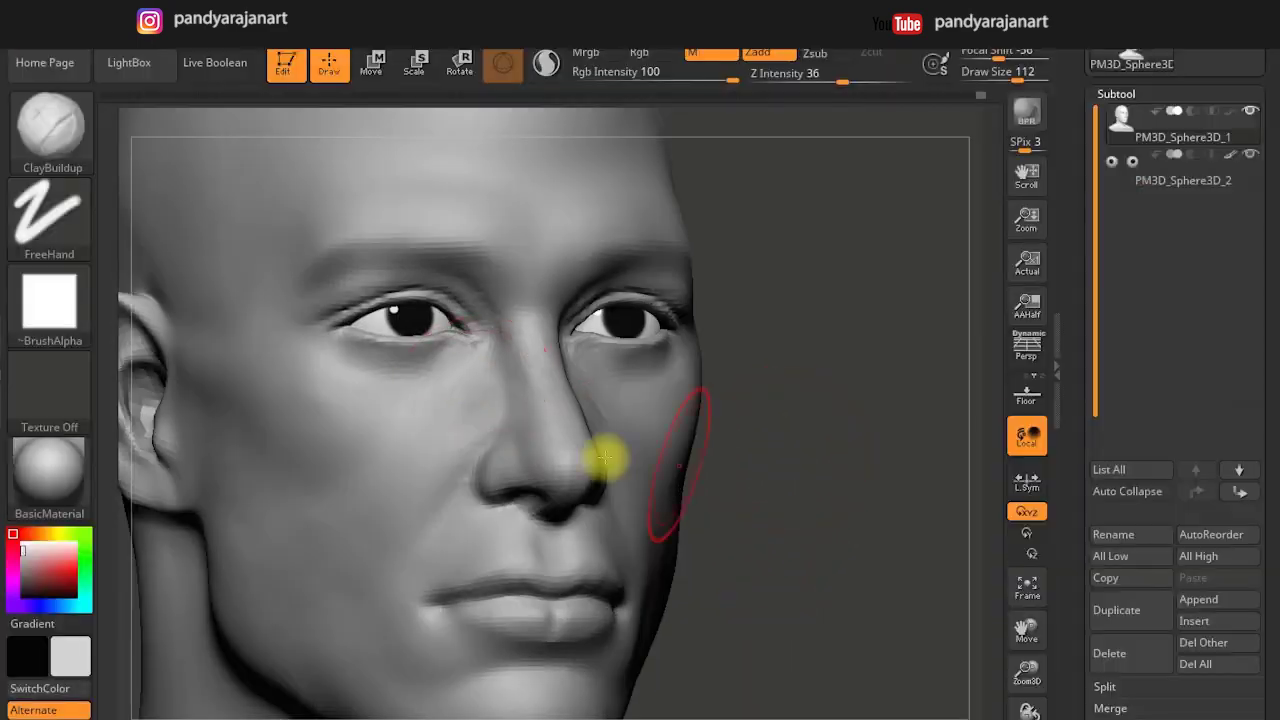
{"action": "left_click", "coordinate": [85, 128]}
{"action": "left_click", "coordinate": [145, 143]}
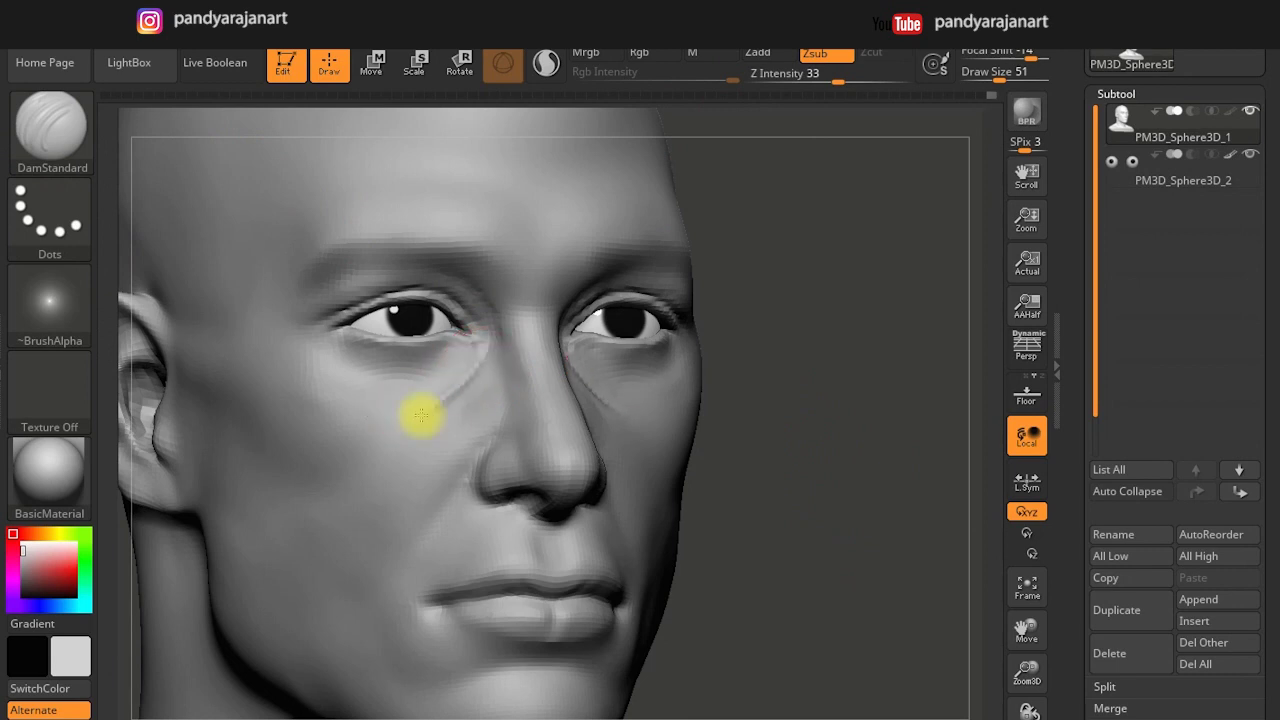
Undo the stray forehead crease and carve the tear-trough line at the inner eye corner.
{"action": "right_click_drag", "start_coordinate": [406, 457], "coordinate": [608, 380], "text": "shift"}
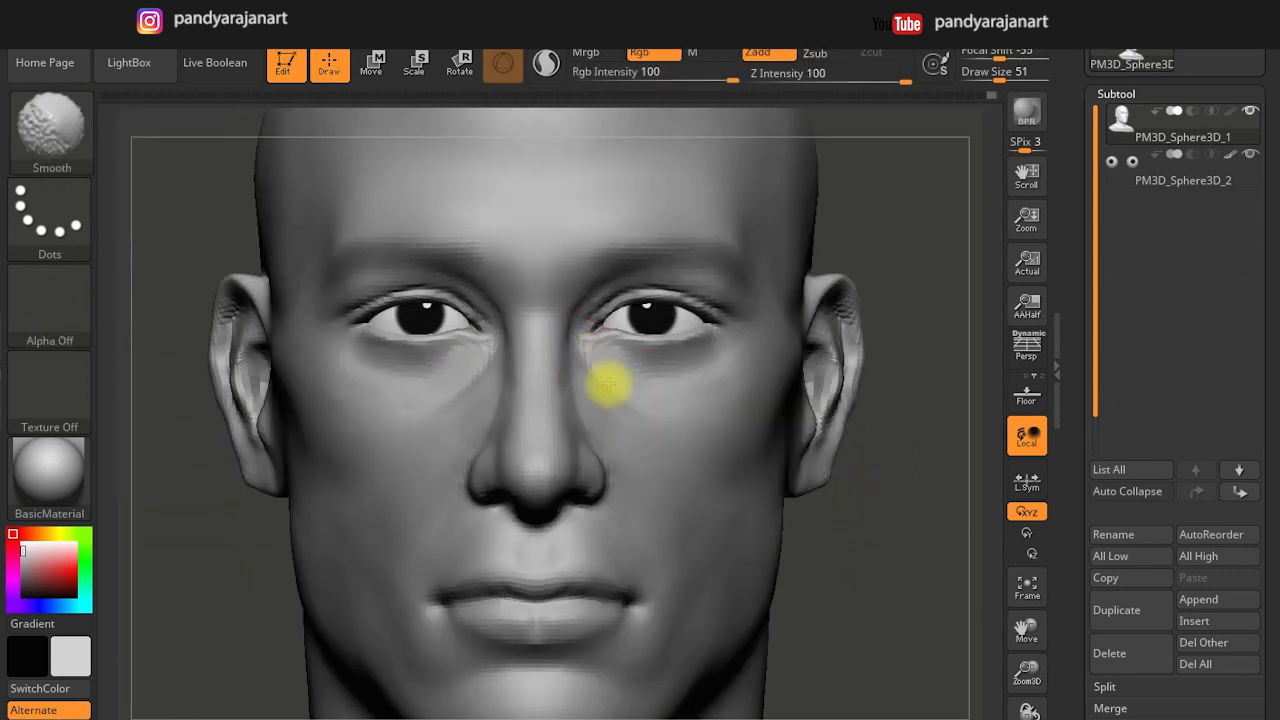
{"action": "key", "text": "ctrl+z"}
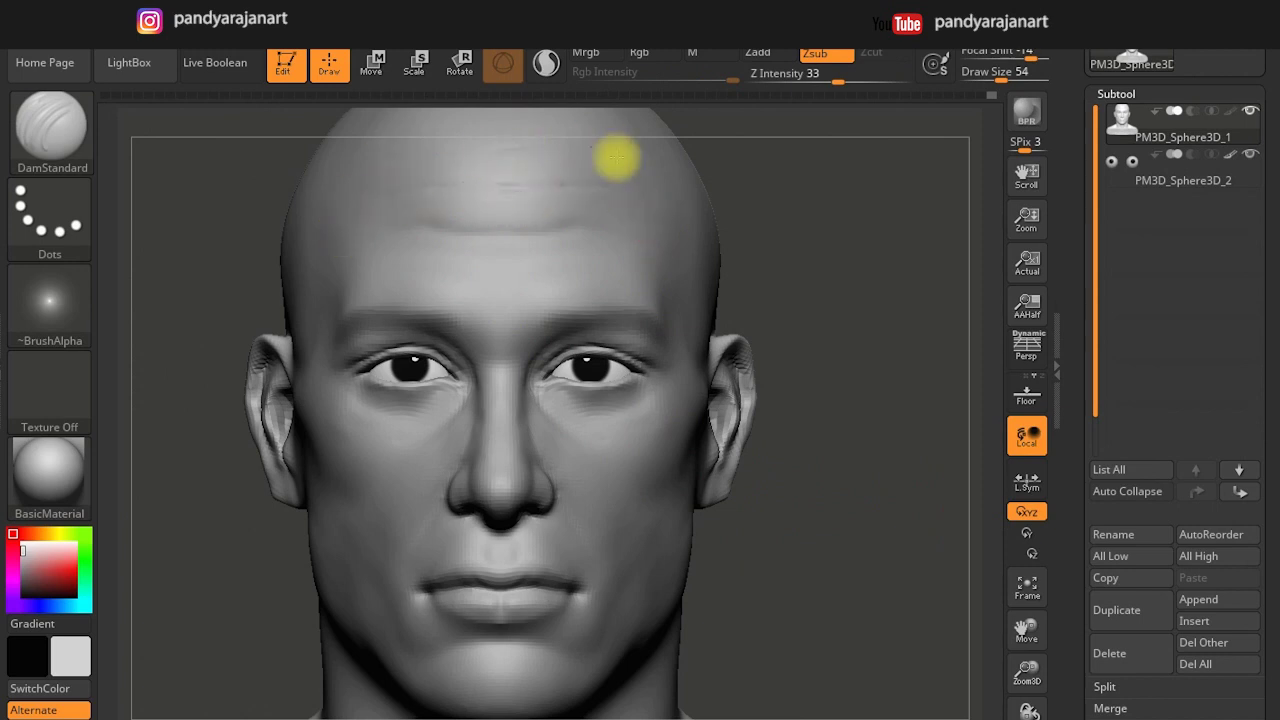
{"action": "key", "text": "bracketright"}
{"action": "right_click_drag", "start_coordinate": [434, 163], "coordinate": [640, 274]}
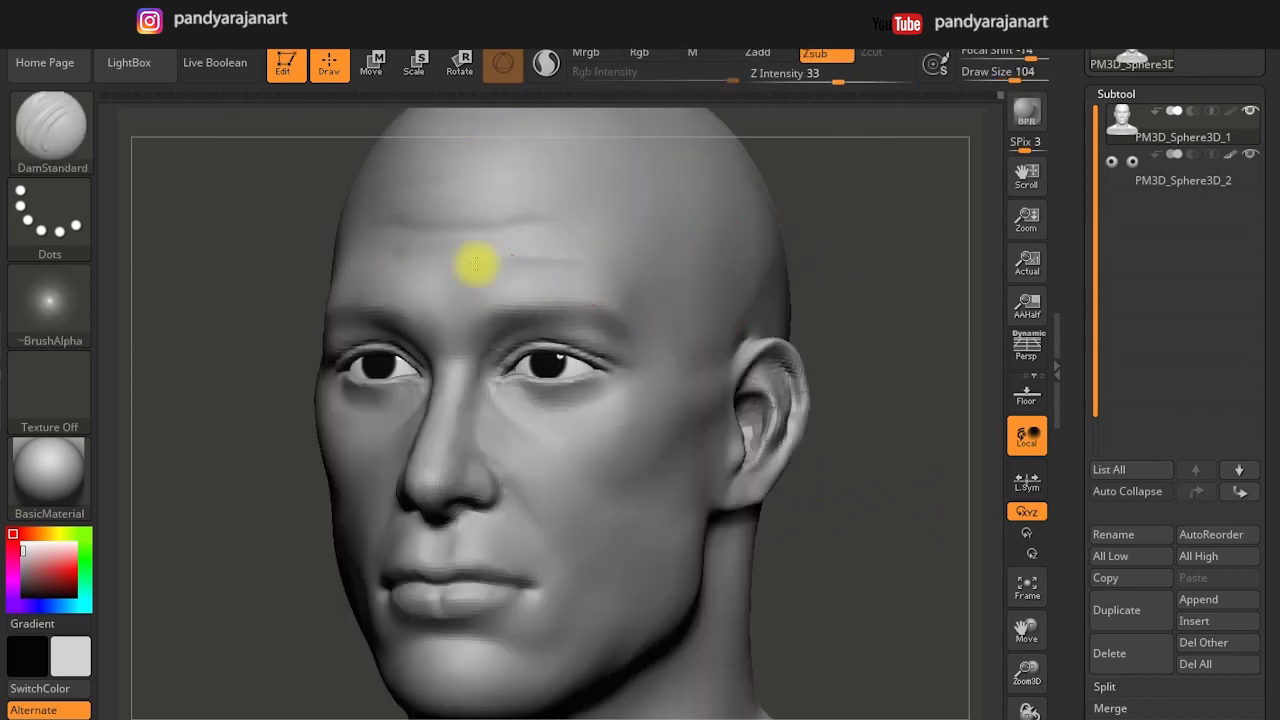
{"action": "key", "text": "bracketleft"}
{"action": "left_click_drag", "start_coordinate": [422, 400], "coordinate": [494, 402]}
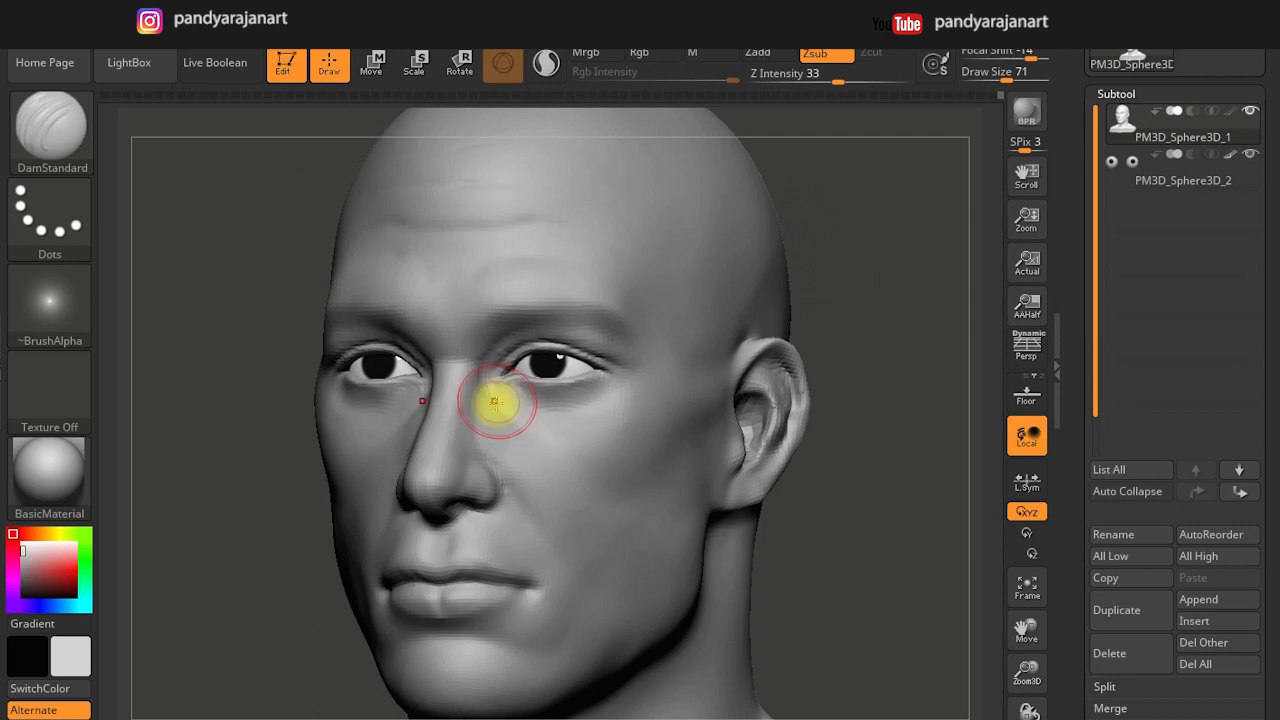
{"action": "key", "text": "bracketleft"}
{"action": "right_click_drag", "start_coordinate": [494, 402], "coordinate": [550, 420]}
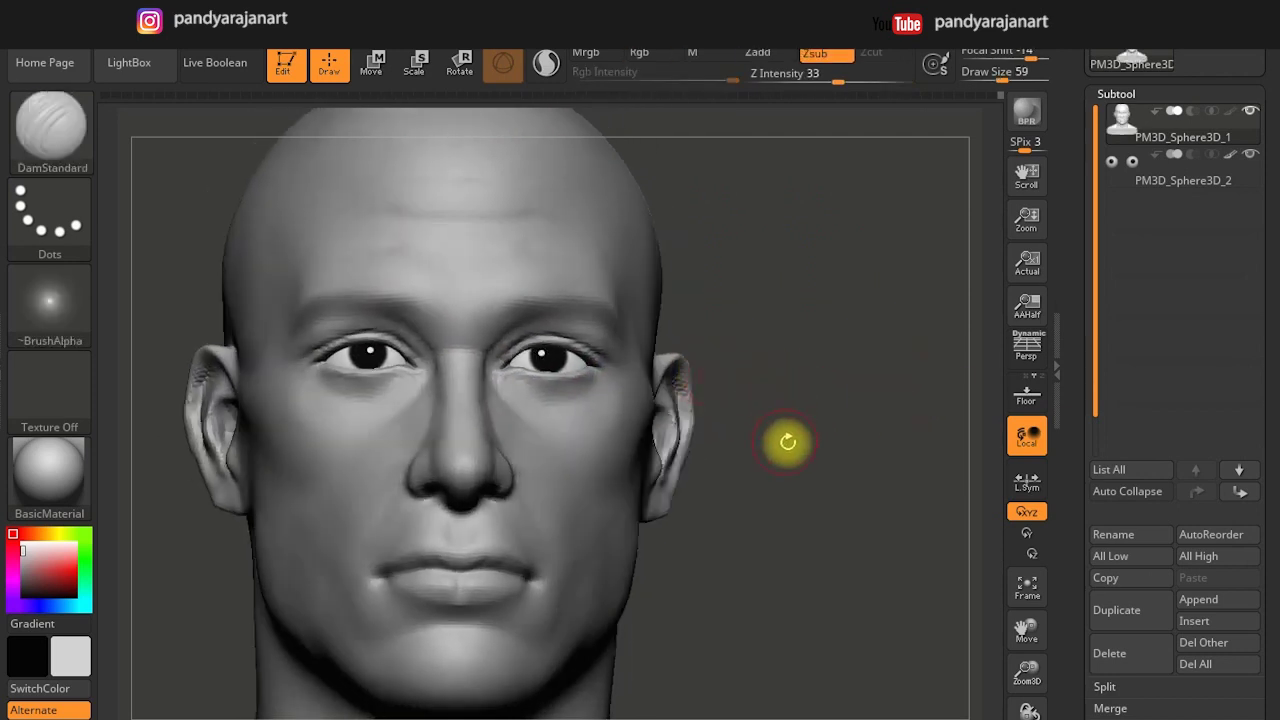
Return to a straight front view, select the Move brush and zoom on the lower face.
{"action": "mouse_move", "coordinate": [591, 551]}
{"action": "right_mouse_down"}
{"action": "mouse_move", "coordinate": [608, 491]}
{"action": "mouse_move", "coordinate": [581, 472]}
{"action": "right_mouse_up"}
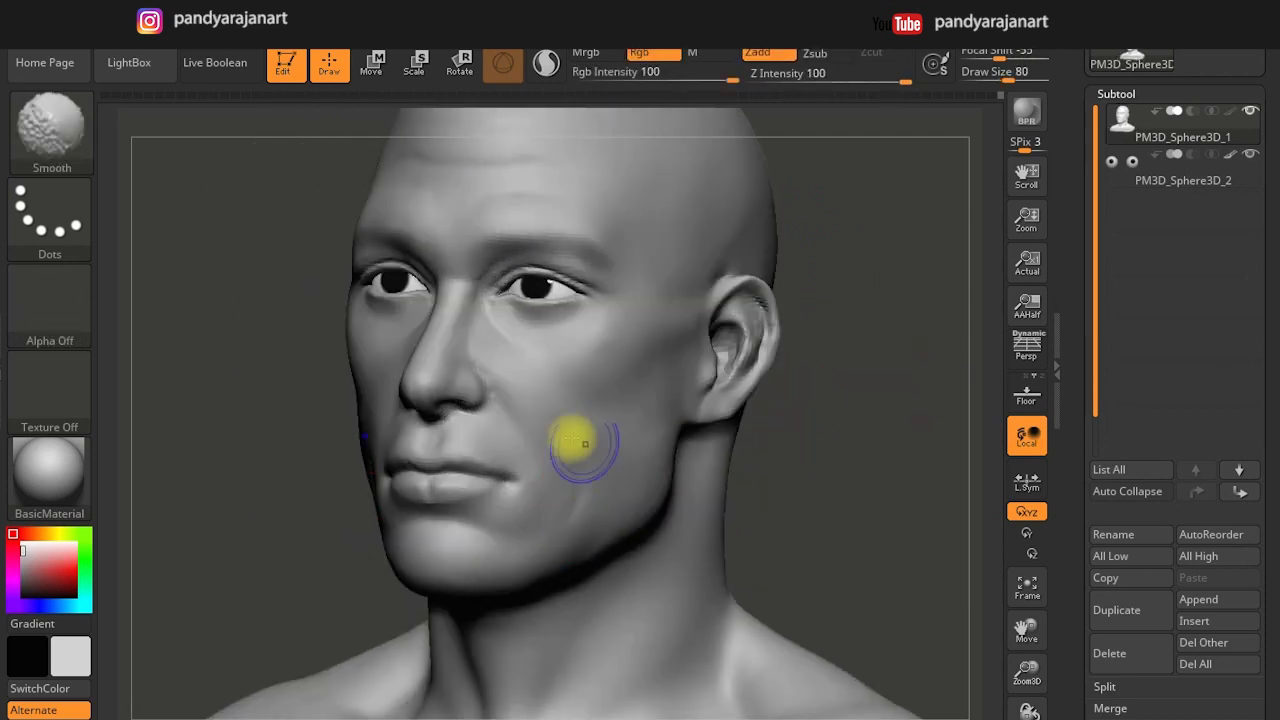
{"action": "right_click_drag", "start_coordinate": [714, 206], "coordinate": [634, 300], "text": "shift"}
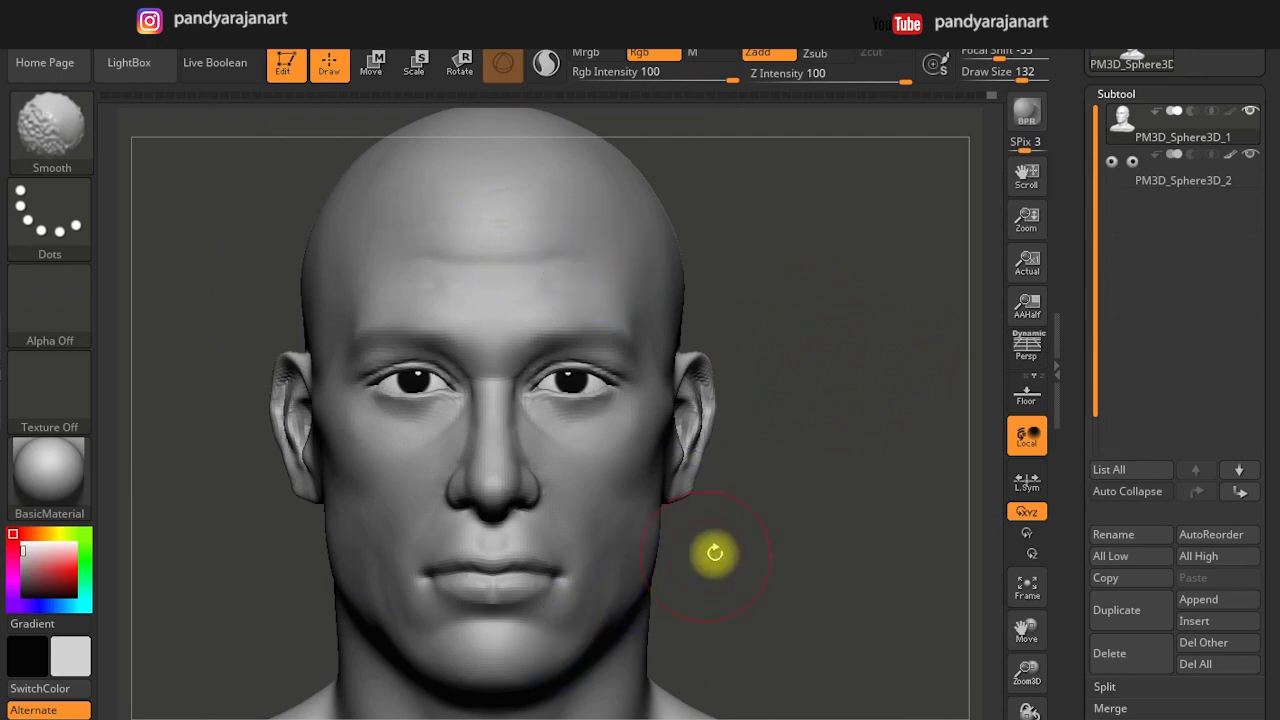
{"action": "key", "text": "b"}
{"action": "left_click", "coordinate": [294, 130]}
{"action": "mouse_move", "coordinate": [487, 450]}
{"action": "right_mouse_down", "text": "ctrl"}
{"action": "mouse_move", "coordinate": [487, 517]}
{"action": "mouse_move", "coordinate": [538, 468]}
{"action": "mouse_move", "coordinate": [754, 417]}
{"action": "mouse_move", "coordinate": [720, 477]}
{"action": "mouse_move", "coordinate": [726, 520]}
{"action": "right_mouse_up", "text": "ctrl"}
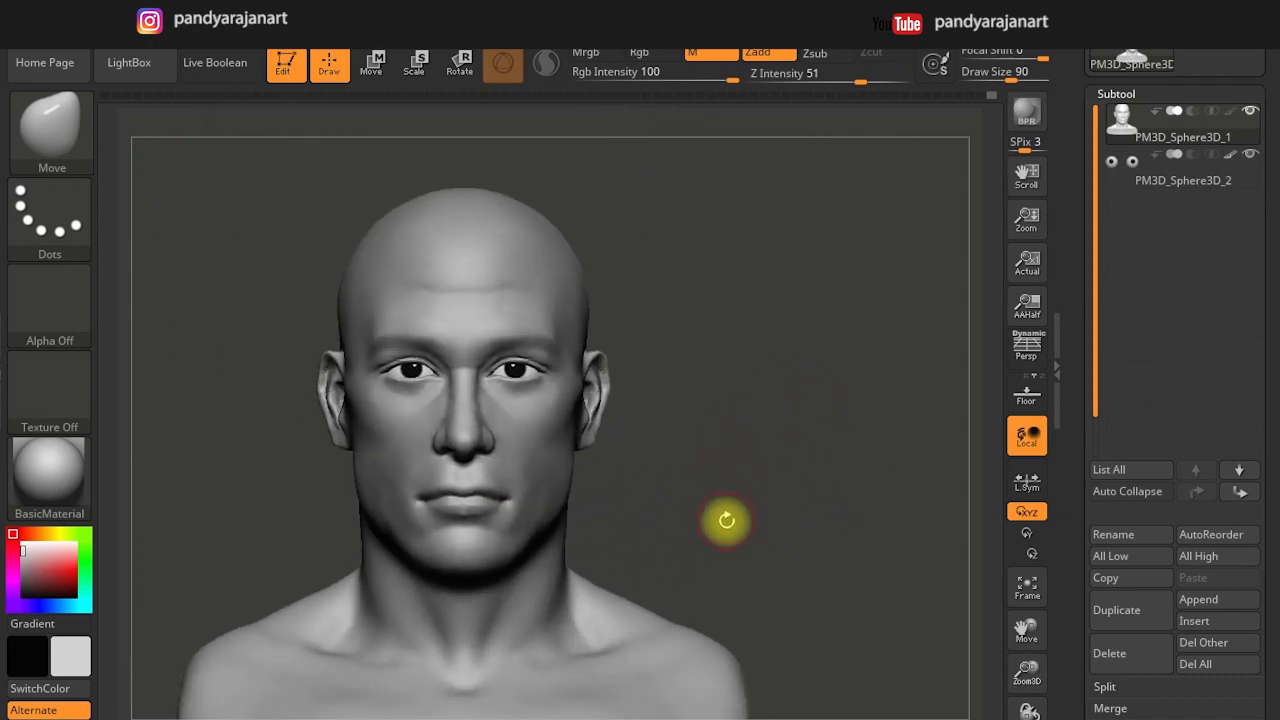
Reshape the earlobe and upper helix with the Move brush, pulling the lobe toward the jaw.
{"action": "right_click_drag", "start_coordinate": [668, 441], "coordinate": [746, 451], "text": "ctrl"}
{"action": "mouse_move", "coordinate": [674, 434]}
{"action": "right_mouse_down", "text": "ctrl"}
{"action": "mouse_move", "coordinate": [650, 333]}
{"action": "mouse_move", "coordinate": [675, 330]}
{"action": "right_mouse_up", "text": "ctrl"}
{"action": "left_click_drag", "start_coordinate": [844, 293], "coordinate": [547, 379]}
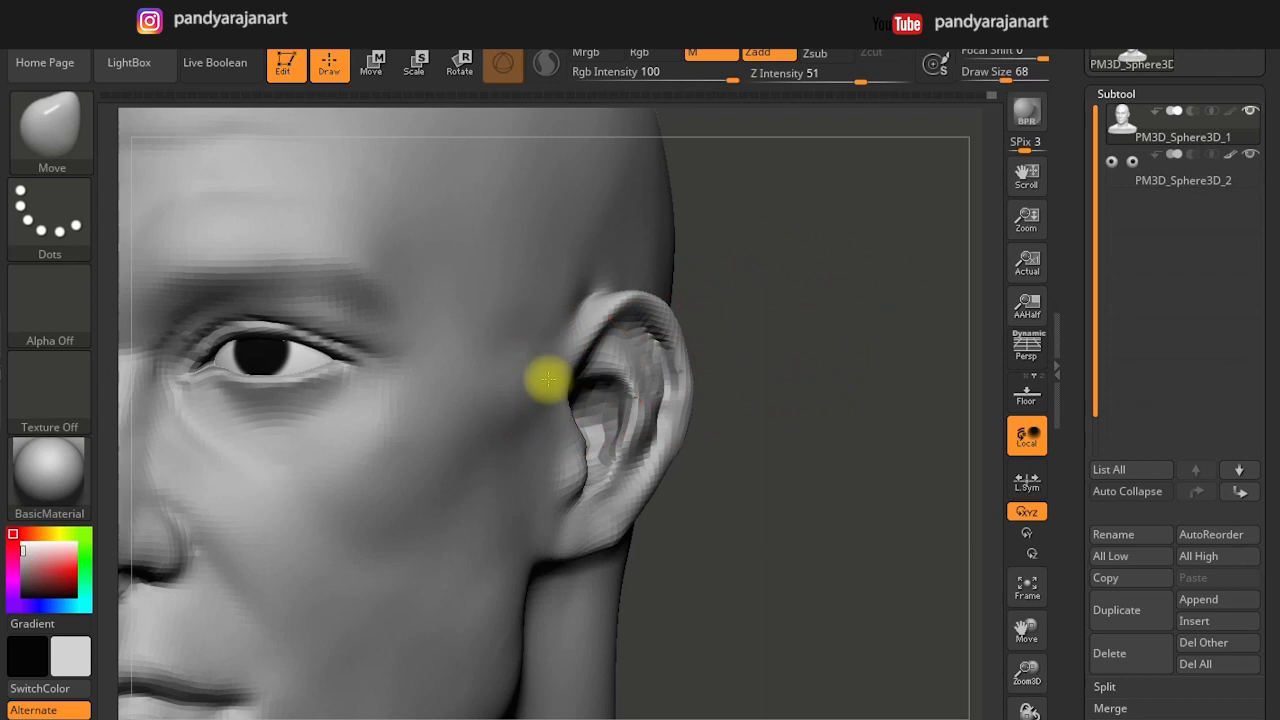
{"action": "left_click_drag", "start_coordinate": [568, 478], "coordinate": [585, 482]}
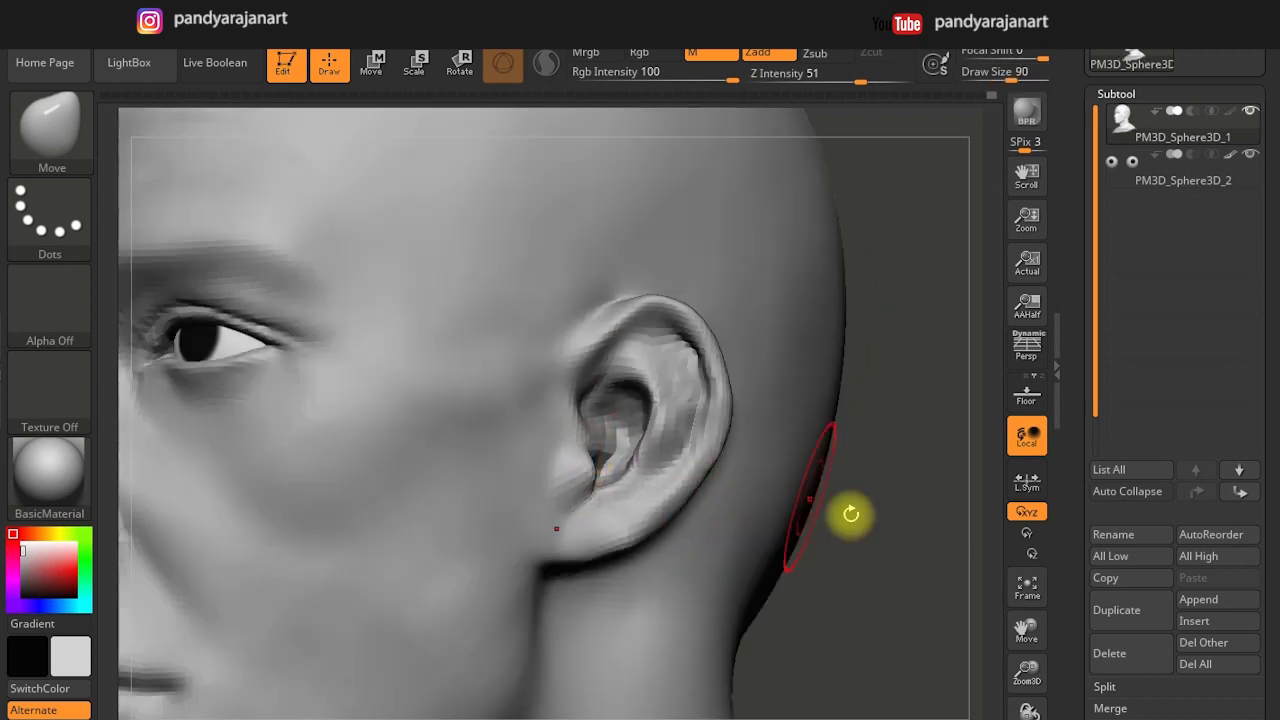
{"action": "left_click_drag", "start_coordinate": [746, 463], "coordinate": [547, 553]}
{"action": "left_click_drag", "start_coordinate": [547, 458], "coordinate": [561, 499]}
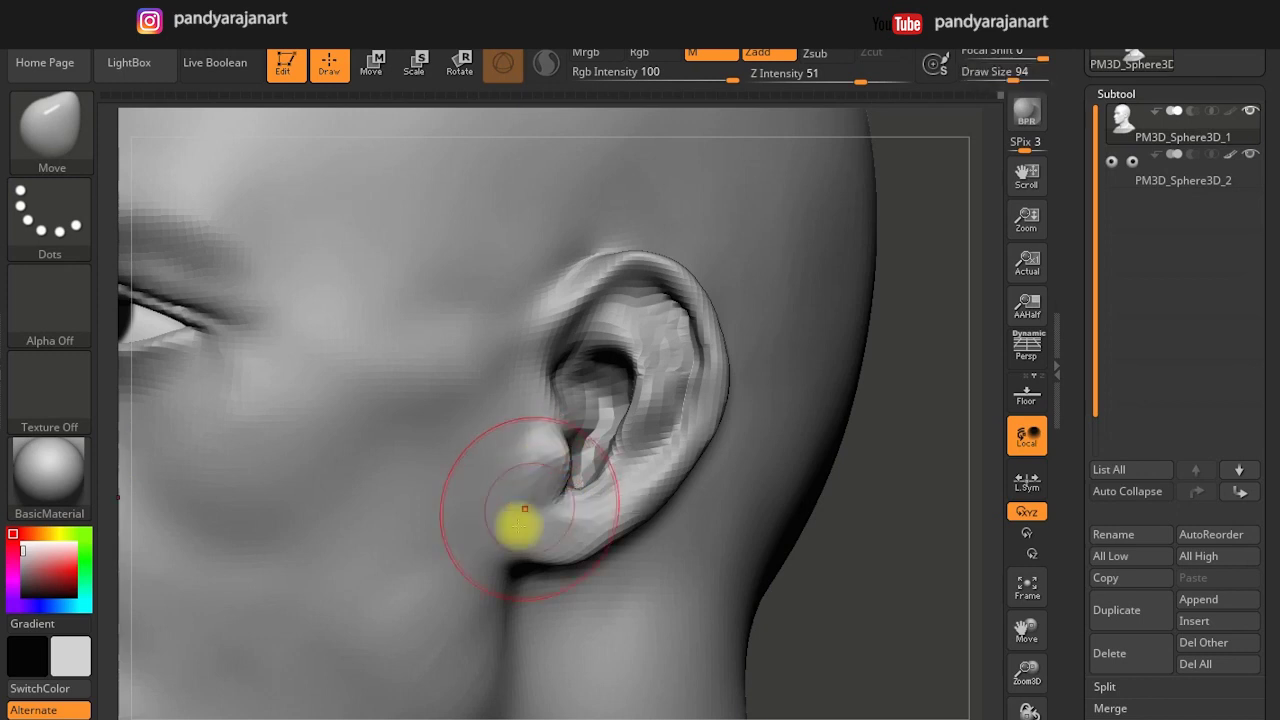
{"action": "left_click_drag", "start_coordinate": [550, 492], "coordinate": [571, 423]}
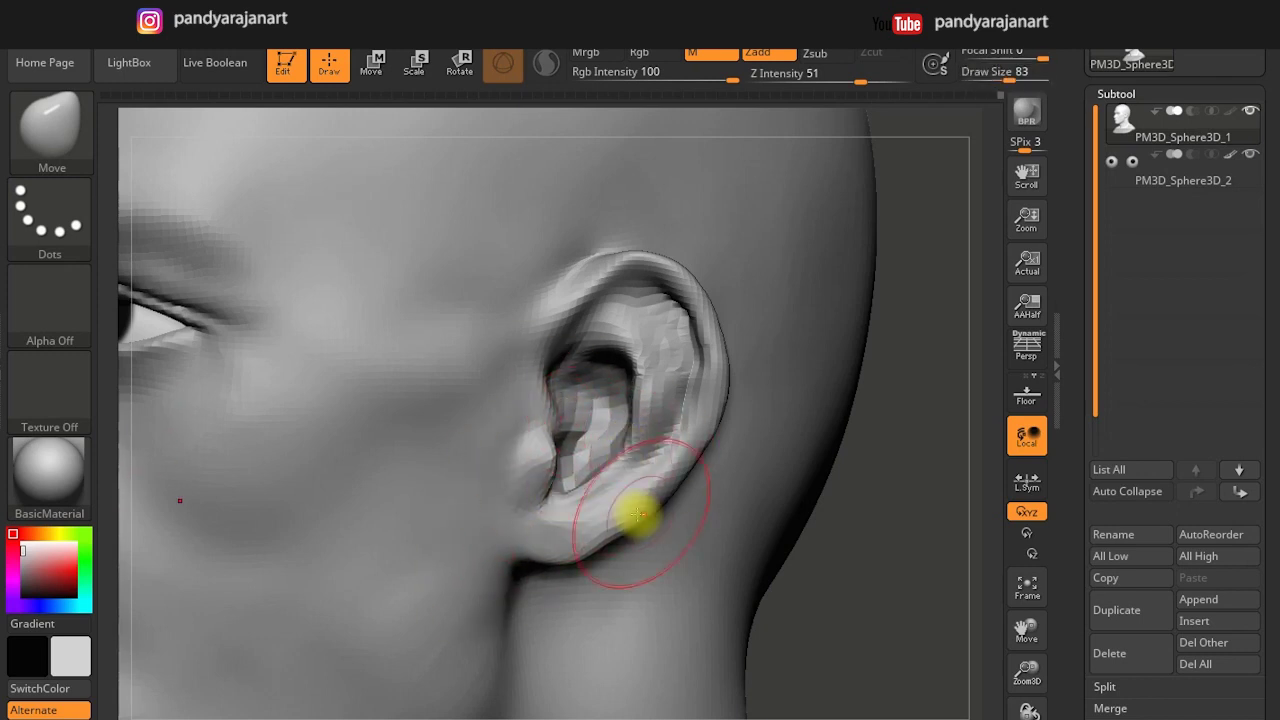
{"action": "left_click_drag", "start_coordinate": [614, 532], "coordinate": [545, 551]}
{"action": "left_click_drag", "start_coordinate": [488, 603], "coordinate": [543, 523]}
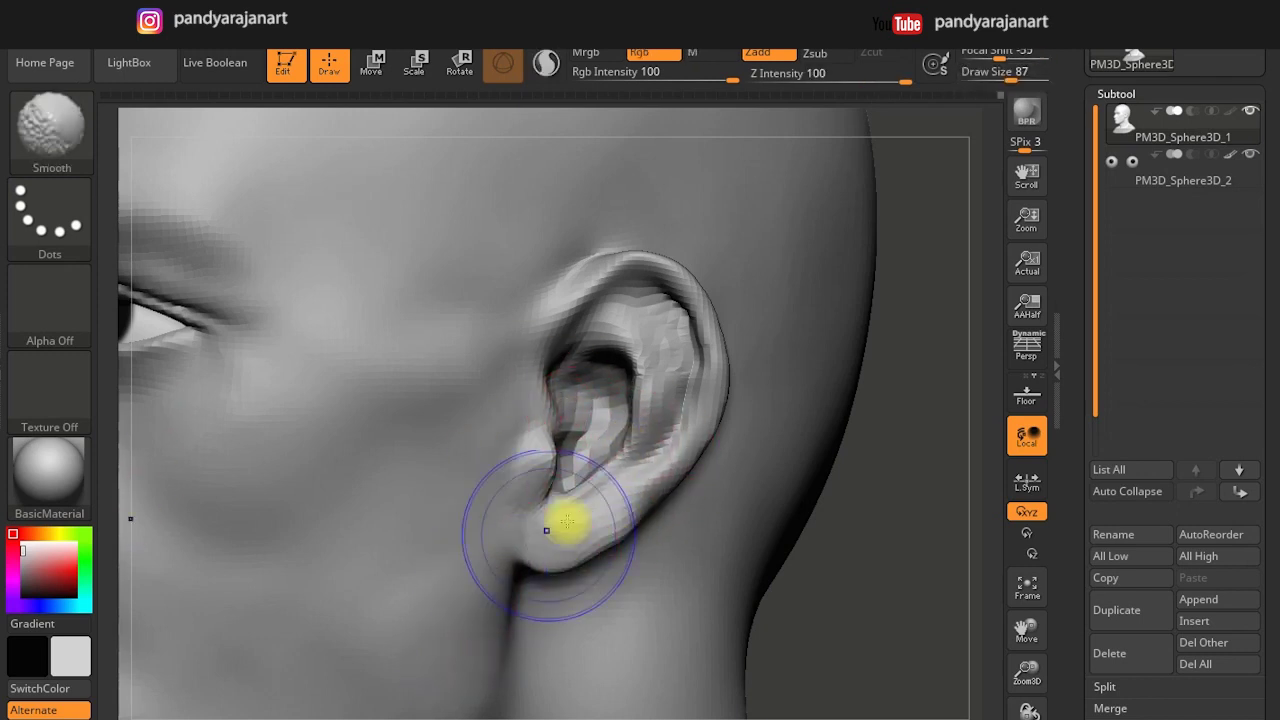
{"action": "left_click_drag", "start_coordinate": [600, 334], "coordinate": [580, 294]}
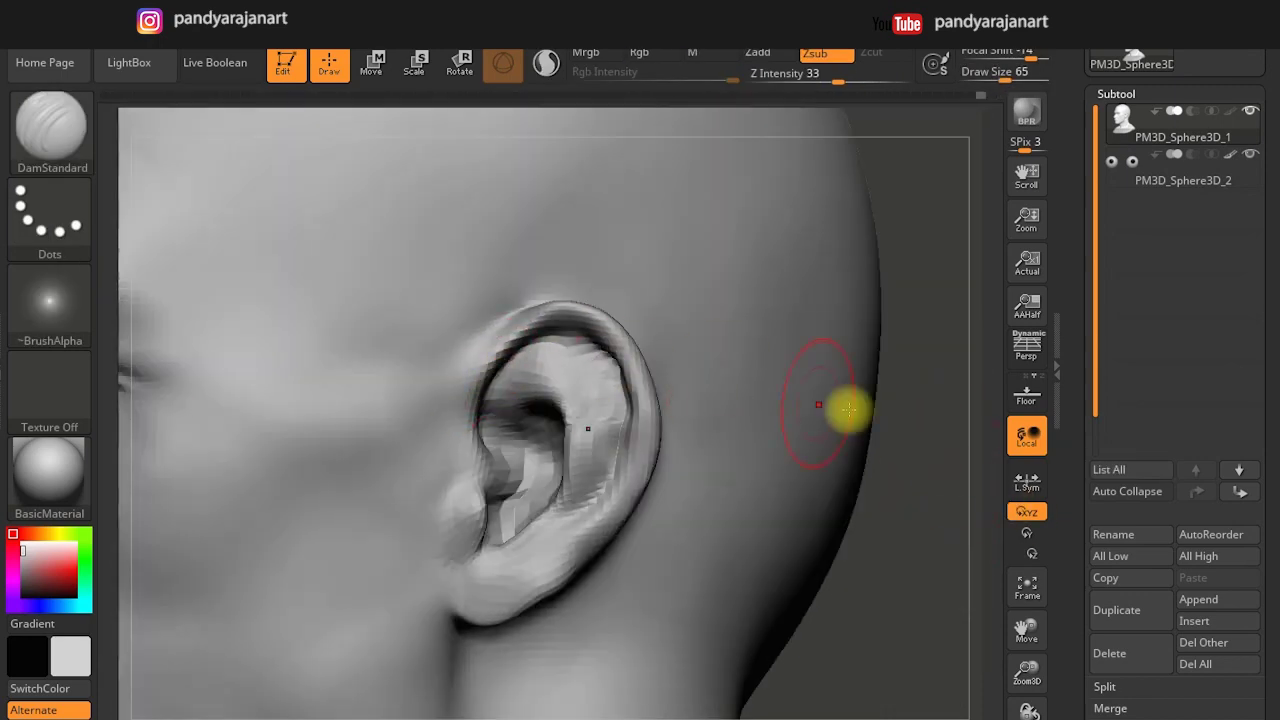
Smooth the skin in front of the ear, then adjust the earlobe from the front.
{"action": "key", "text": "s"}
{"action": "left_click_drag", "start_coordinate": [488, 345], "coordinate": [492, 345]}
{"action": "left_click_drag", "start_coordinate": [423, 366], "coordinate": [466, 414], "text": "shift"}
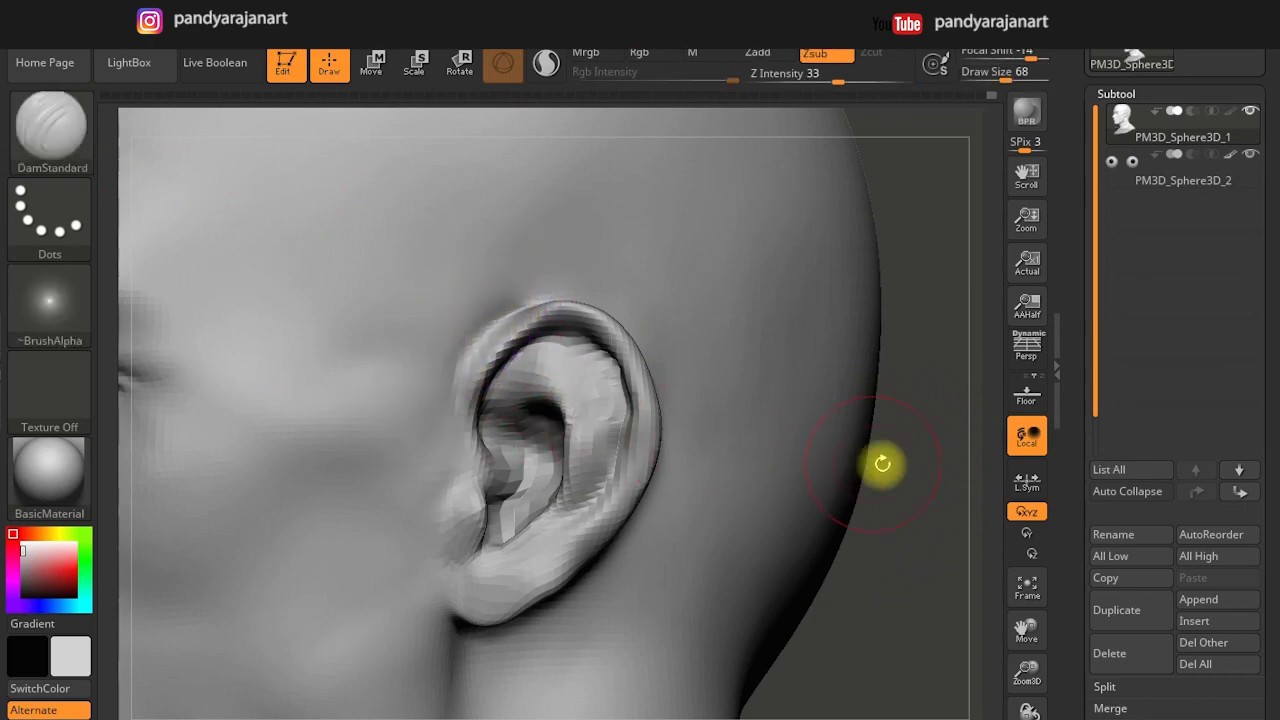
{"action": "key", "text": "b"}
{"action": "left_click", "coordinate": [309, 137]}
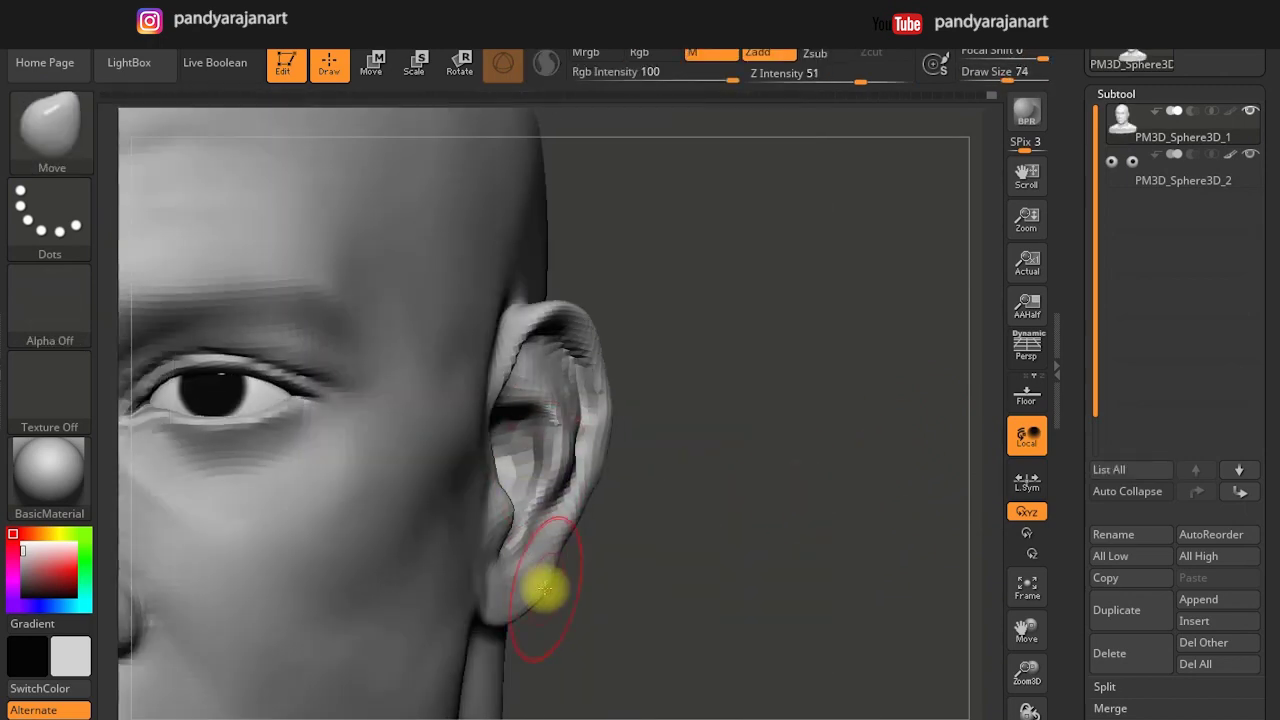
{"action": "right_click_drag", "start_coordinate": [530, 598], "coordinate": [571, 591]}
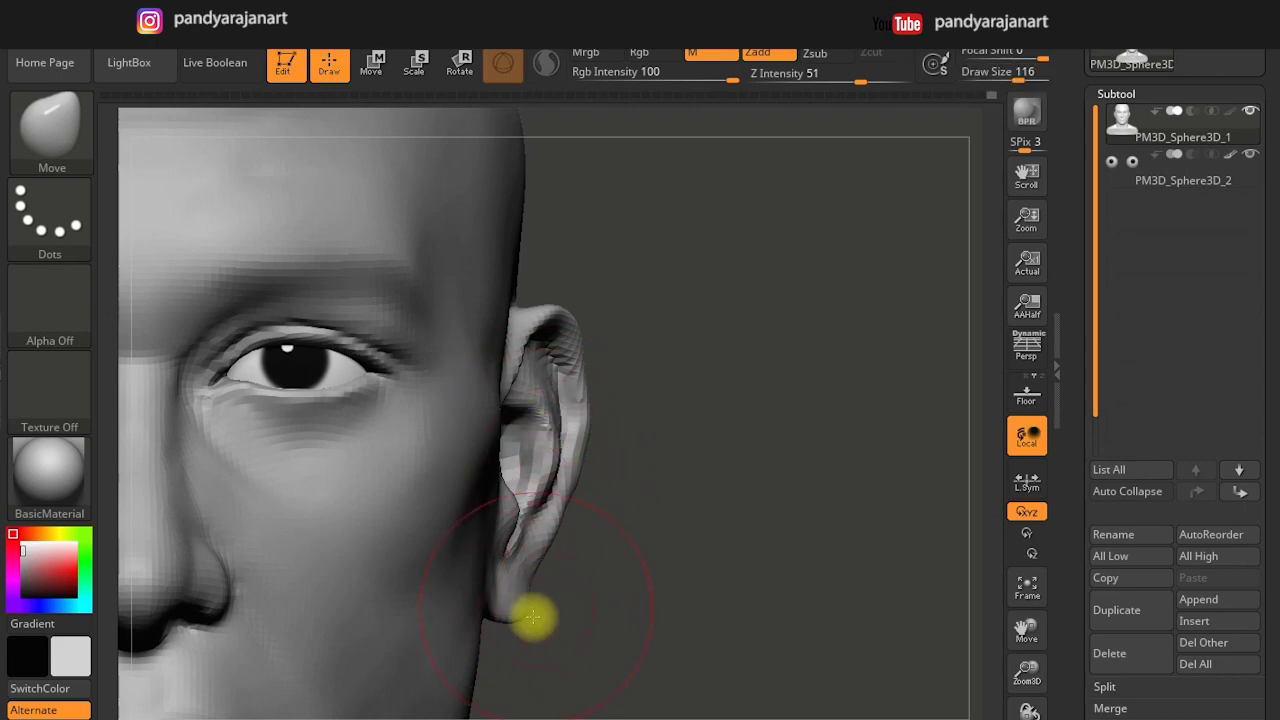
{"action": "left_click_drag", "start_coordinate": [443, 543], "coordinate": [423, 660]}
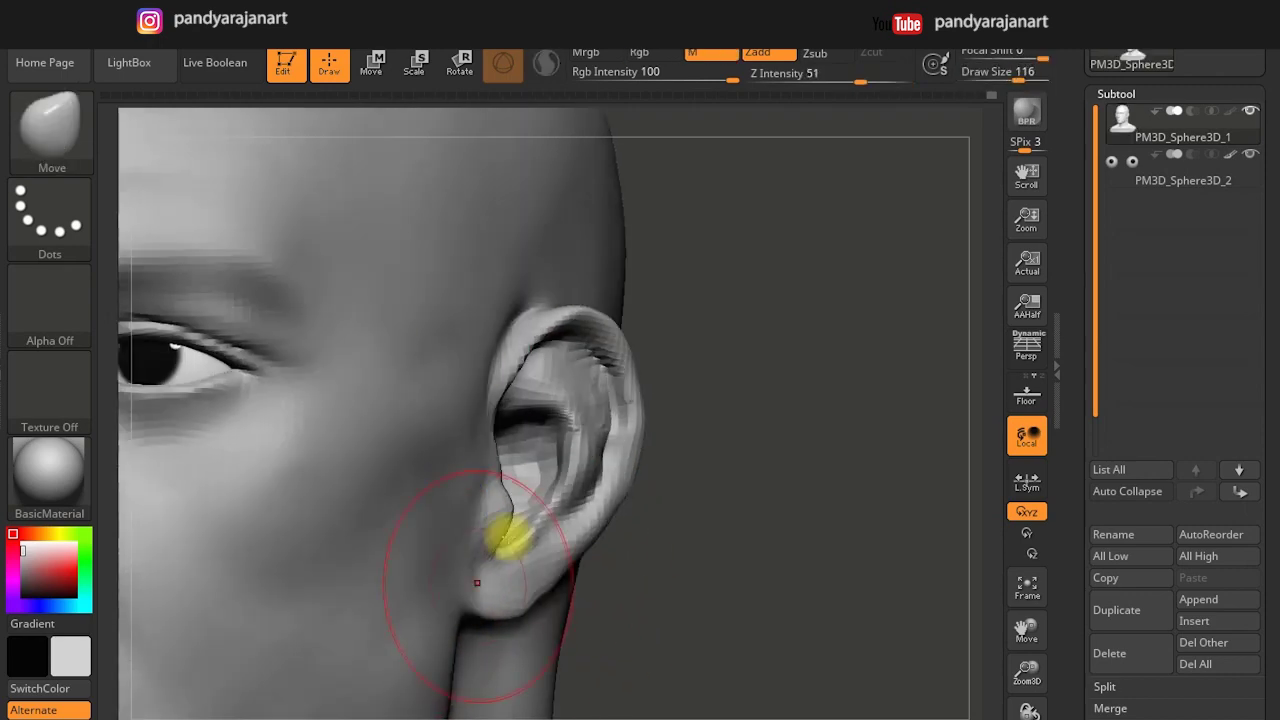
{"action": "left_click", "coordinate": [38, 150]}
Build up the ear rim top to bottom with ClayBuildup, smoothing and creasing its lower edge.
{"action": "key", "text": "c"}
{"action": "key", "text": "b"}
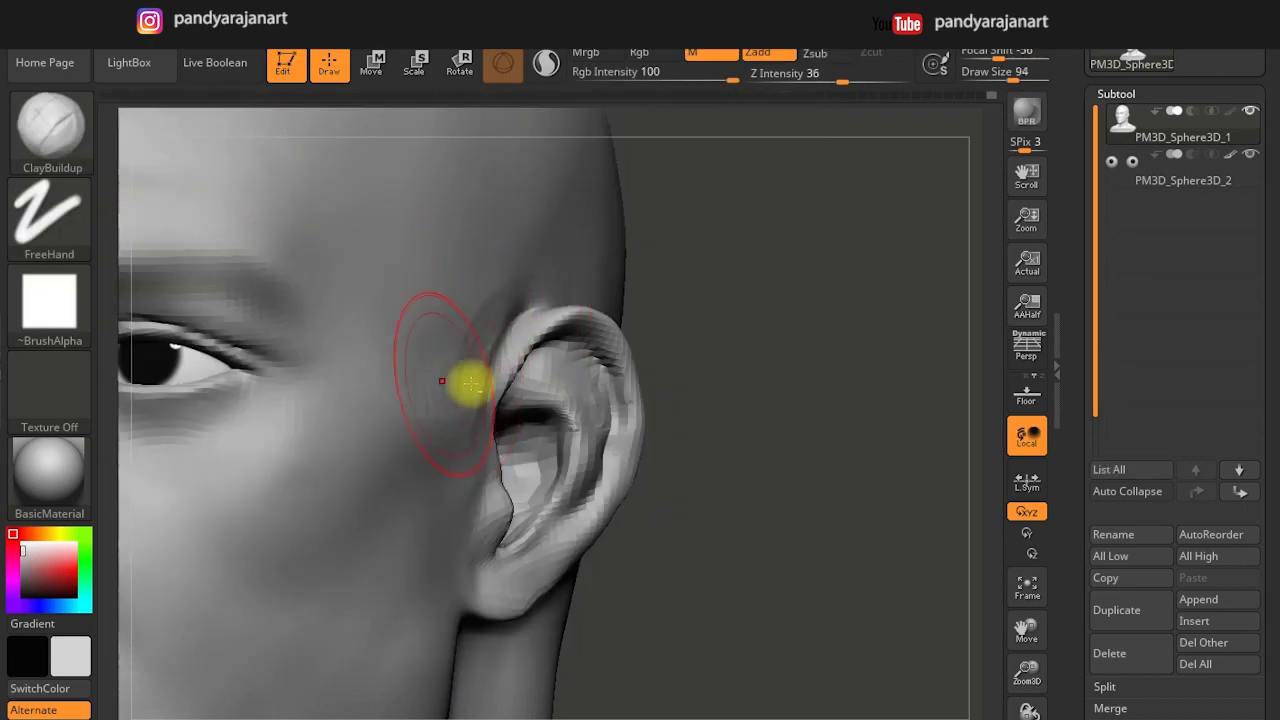
{"action": "mouse_move", "coordinate": [677, 277]}
{"action": "right_mouse_down"}
{"action": "mouse_move", "coordinate": [491, 357]}
{"action": "mouse_move", "coordinate": [553, 350]}
{"action": "right_mouse_up"}
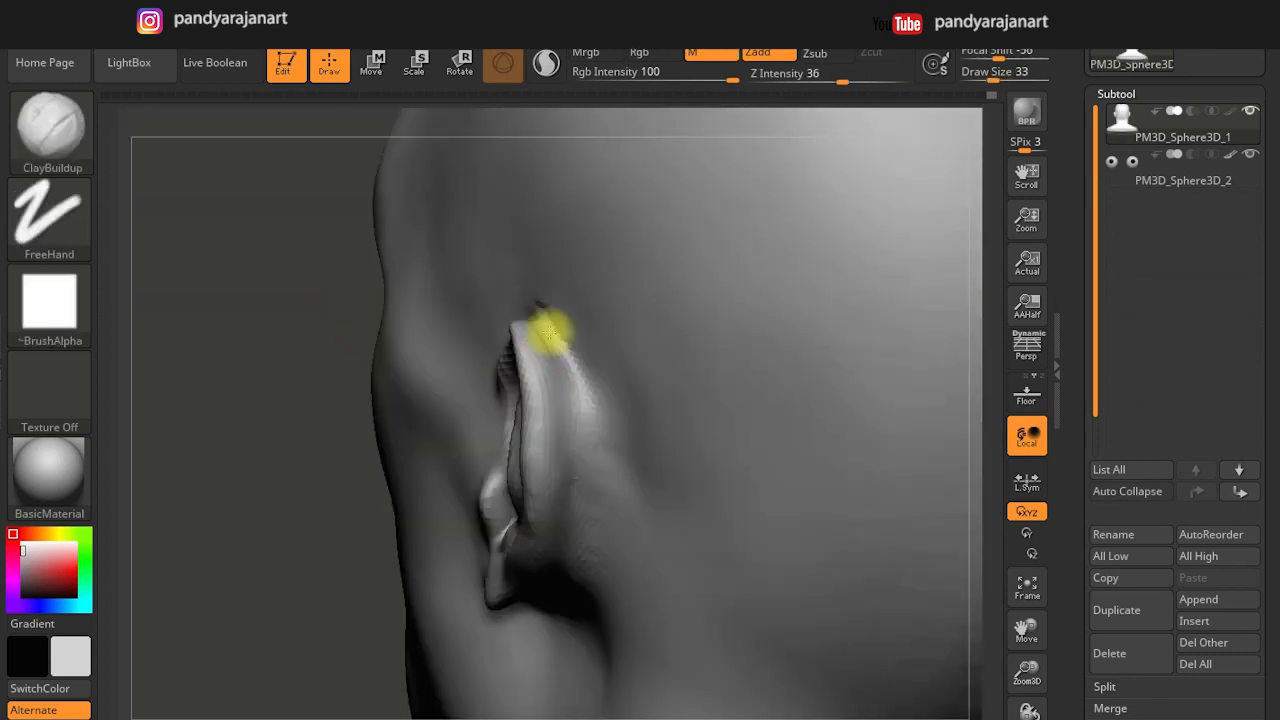
{"action": "right_click_drag", "start_coordinate": [585, 460], "coordinate": [517, 322]}
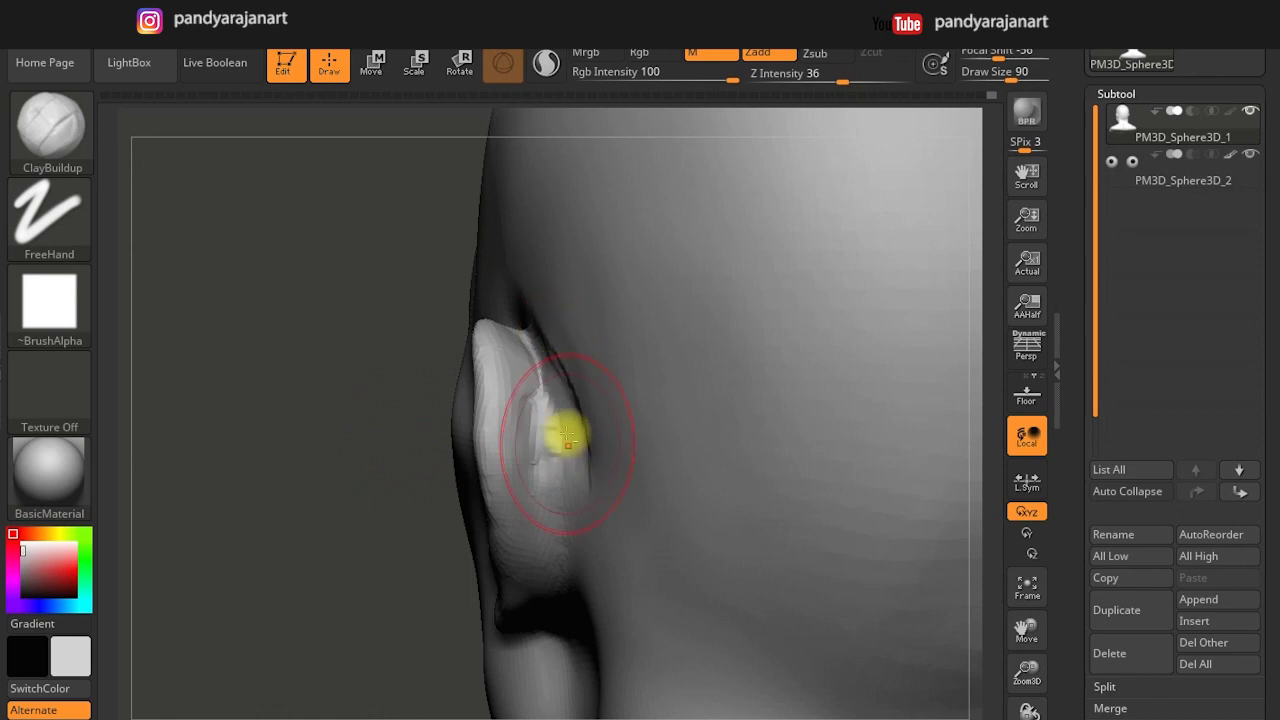
{"action": "left_click_drag", "start_coordinate": [566, 436], "coordinate": [585, 508]}
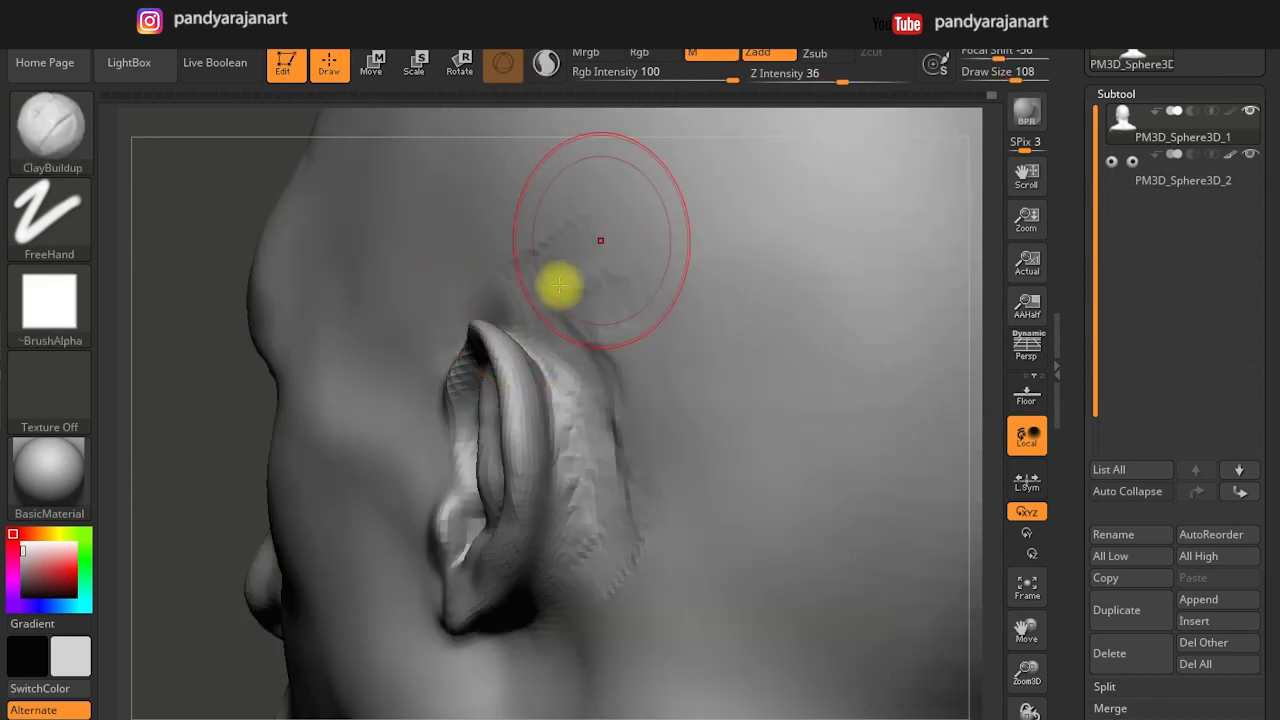
{"action": "key", "text": "shift"}
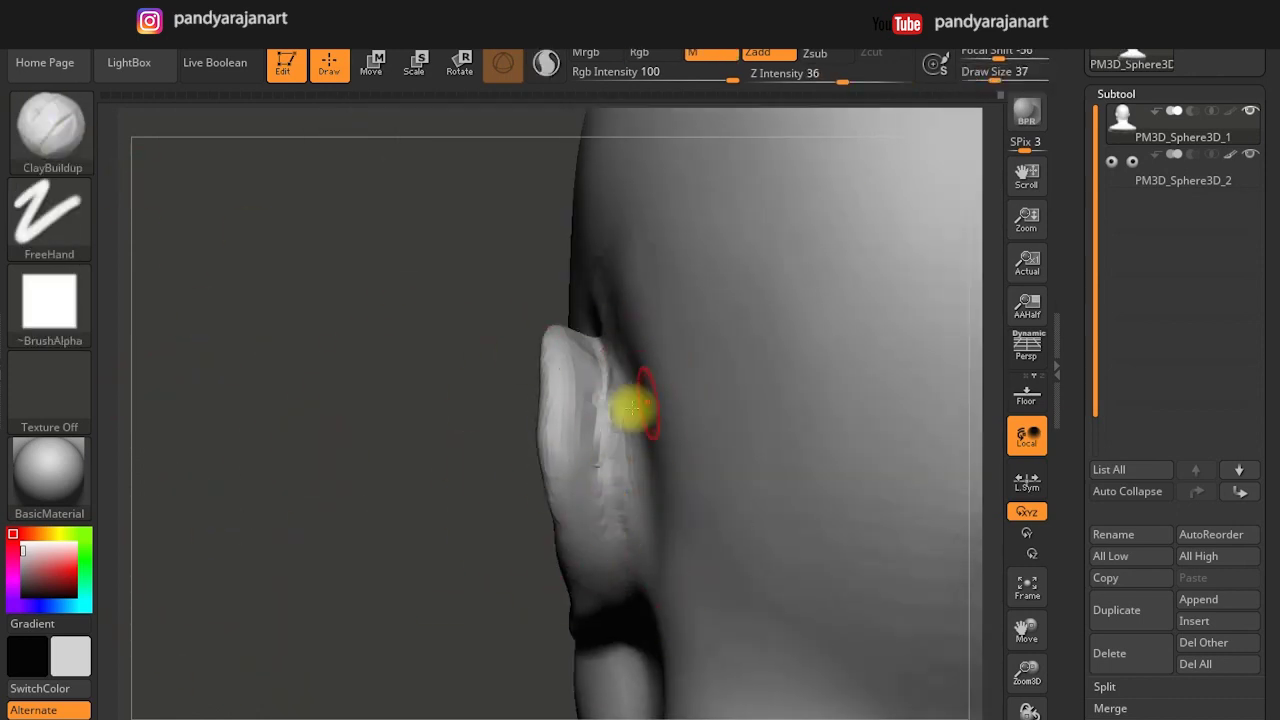
{"action": "mouse_move", "coordinate": [633, 407]}
{"action": "left_mouse_down"}
{"action": "mouse_move", "coordinate": [614, 371]}
{"action": "mouse_move", "coordinate": [628, 563]}
{"action": "left_mouse_up"}
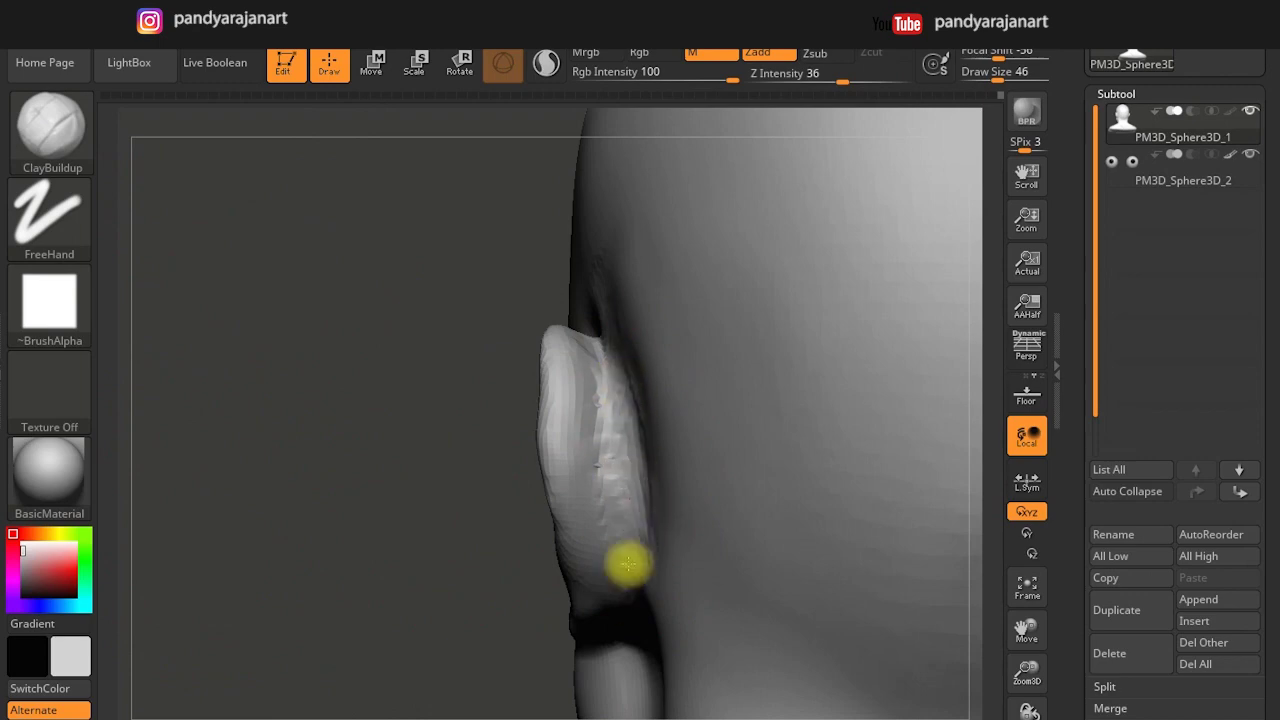
{"action": "mouse_move", "coordinate": [625, 487]}
{"action": "left_mouse_down"}
{"action": "mouse_move", "coordinate": [634, 531]}
{"action": "mouse_move", "coordinate": [574, 586]}
{"action": "left_mouse_up"}
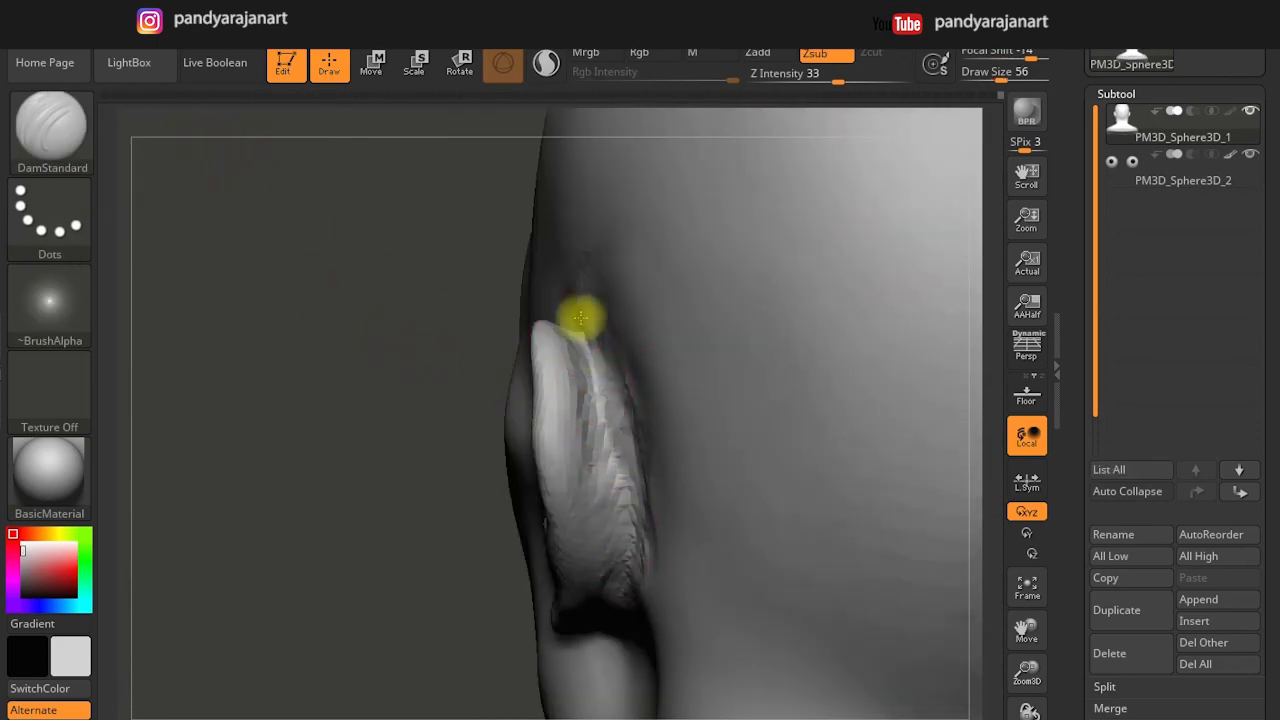
{"action": "mouse_move", "coordinate": [635, 563]}
{"action": "left_mouse_down"}
{"action": "mouse_move", "coordinate": [628, 586]}
{"action": "mouse_move", "coordinate": [586, 608]}
{"action": "left_mouse_up"}
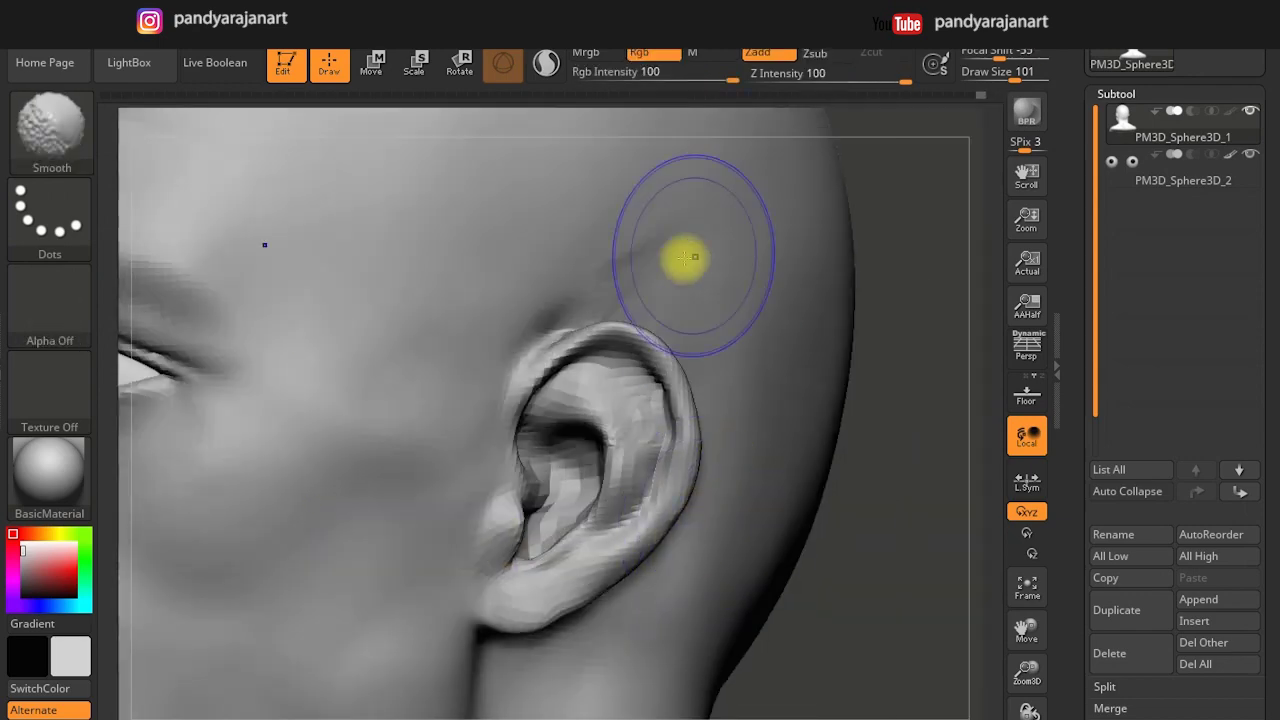
{"action": "left_click", "coordinate": [50, 125]}
Smooth in front of the ear top, enlarge the brush to 120, and expand BPR Shadow settings.
{"action": "left_click_drag", "start_coordinate": [490, 305], "coordinate": [481, 342], "text": "shift"}
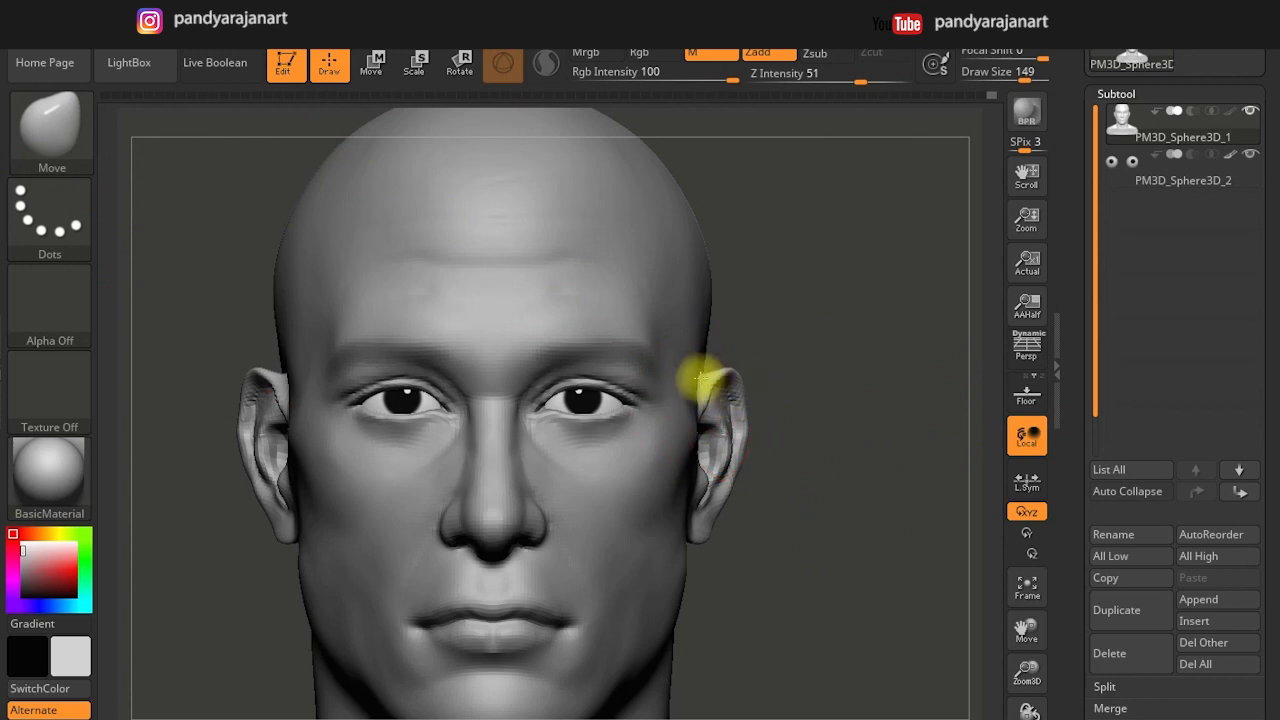
{"action": "right_click_drag", "start_coordinate": [720, 382], "coordinate": [692, 292], "text": "alt"}
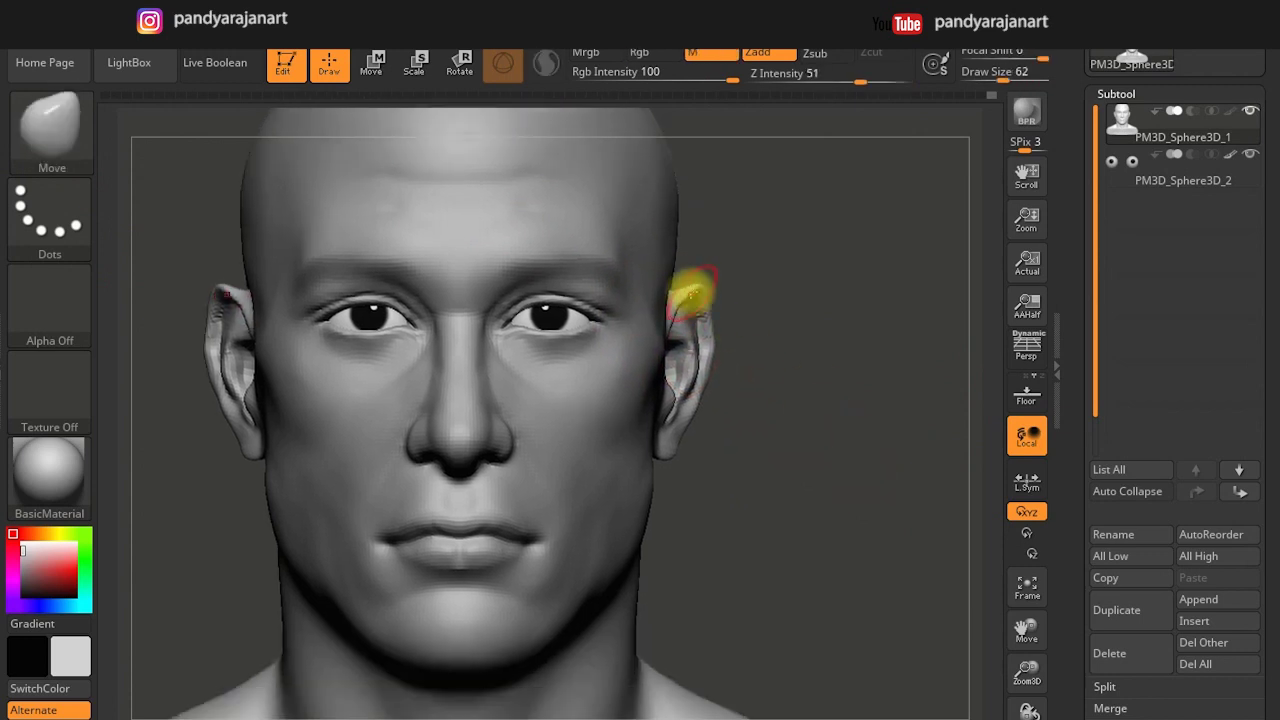
{"action": "key", "text": "s"}
{"action": "left_click_drag", "start_coordinate": [683, 409], "coordinate": [668, 443]}
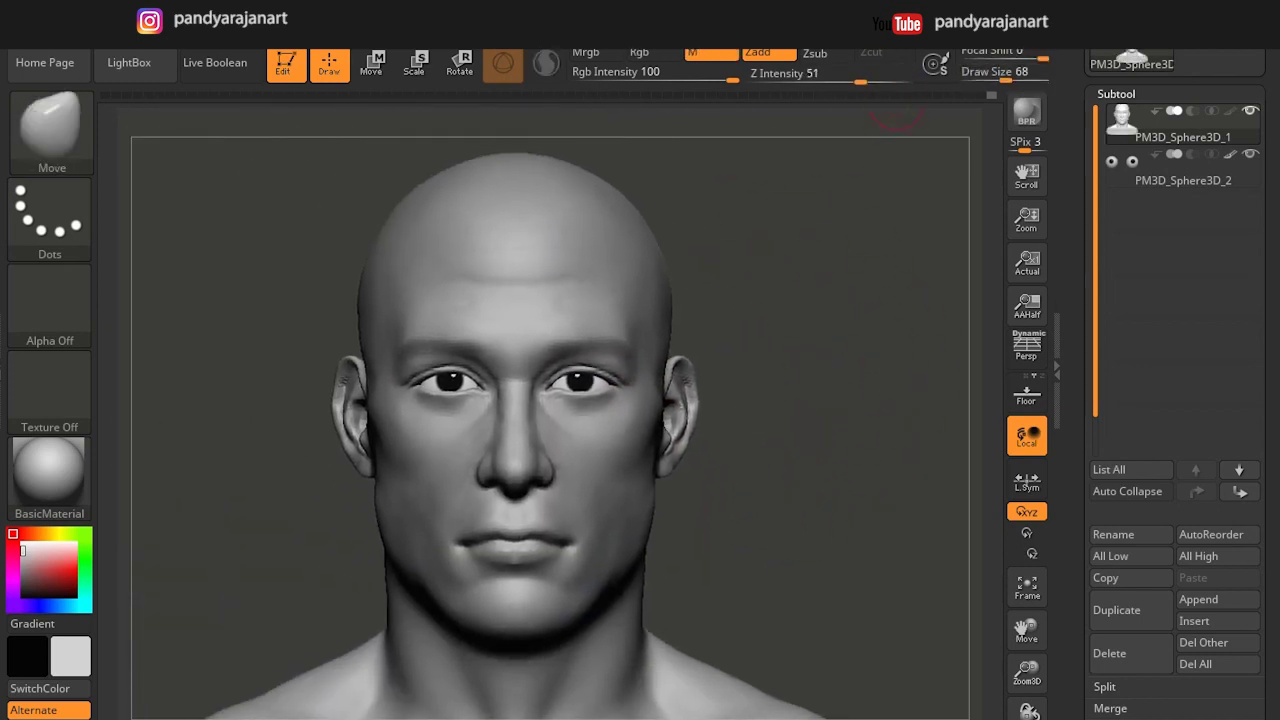
{"action": "left_click", "coordinate": [830, 40]}
{"action": "left_click", "coordinate": [836, 228]}
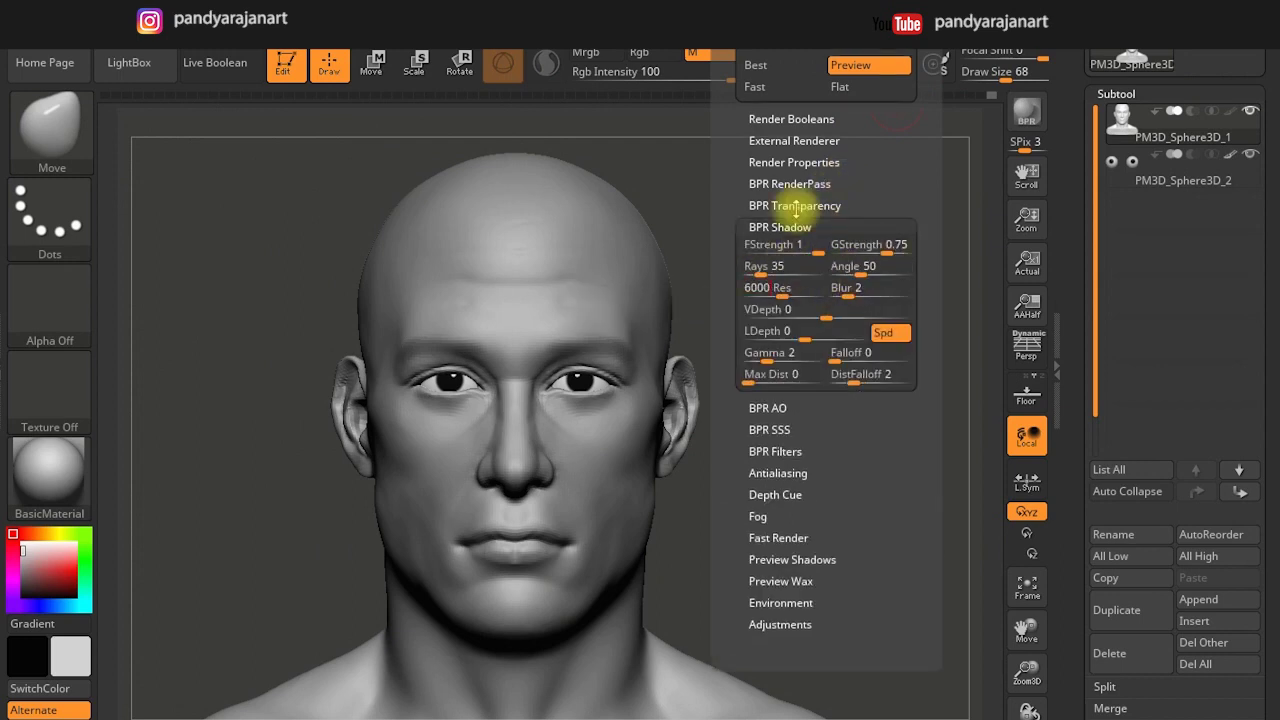
Render a BPR preview of the head and turn it to a three-quarter view.
{"action": "left_click", "coordinate": [1038, 122]}
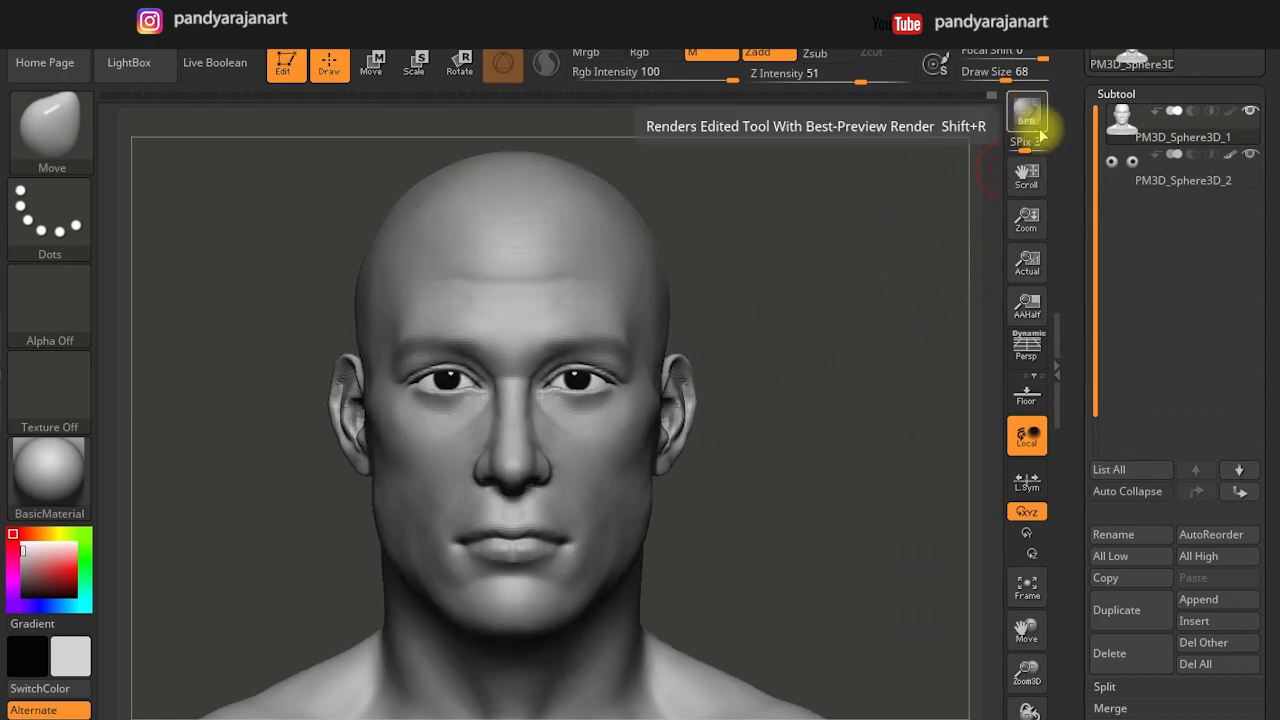
{"action": "left_click_drag", "start_coordinate": [751, 489], "coordinate": [777, 480]}
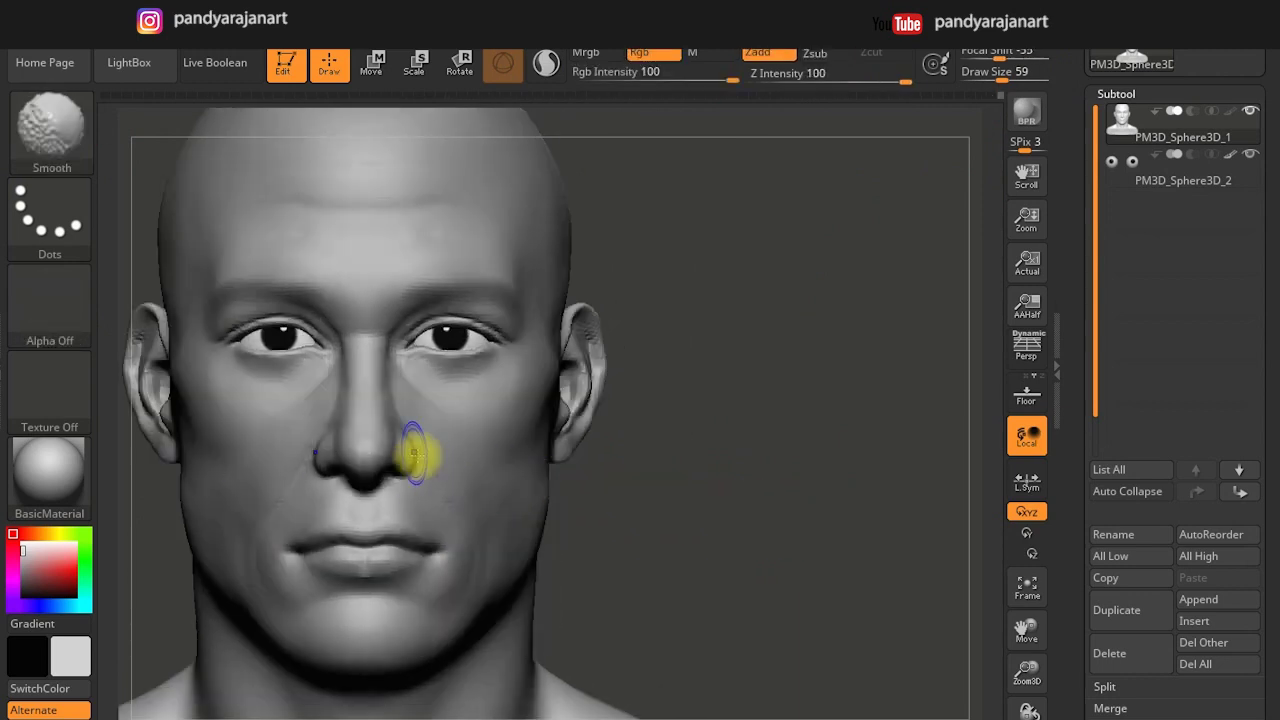
Sharpen creases near the ear and cheek, shrink the brush to 68, and switch to Standard.
{"action": "key", "text": "shift"}
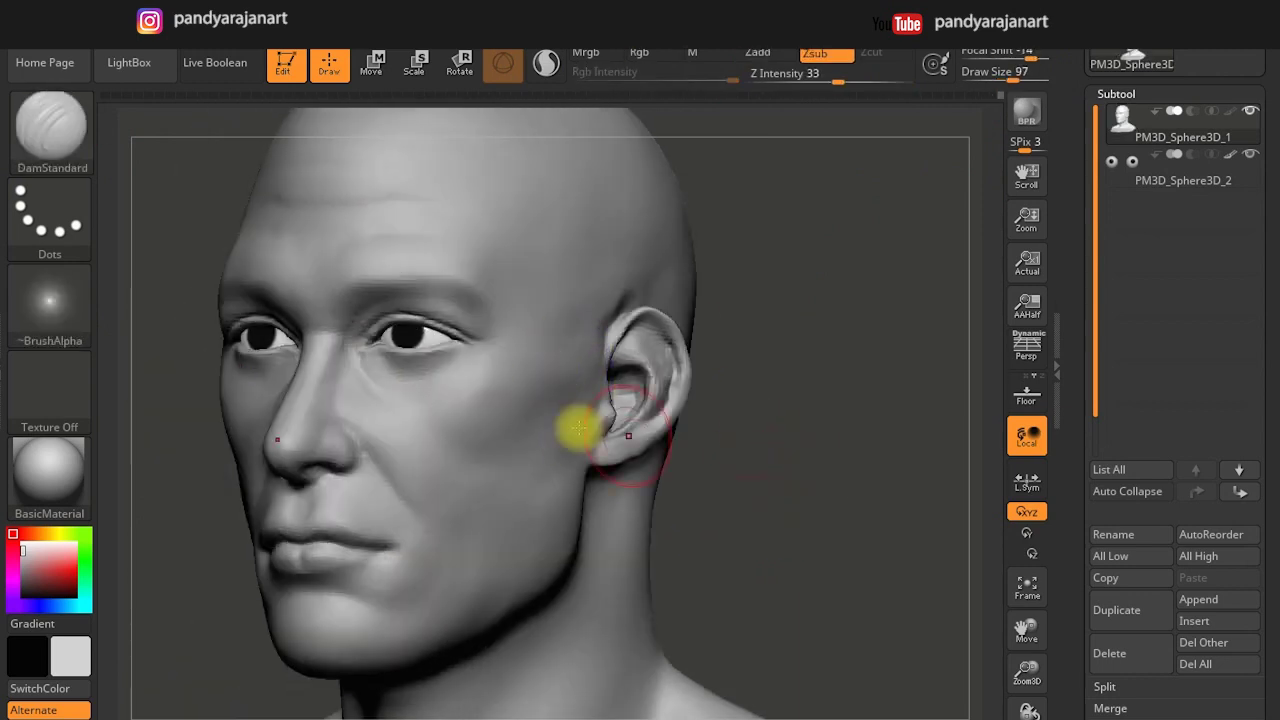
{"action": "key", "text": "bracketleft"}
{"action": "key", "text": "bracketleft"}
{"action": "key", "text": "bracketleft"}
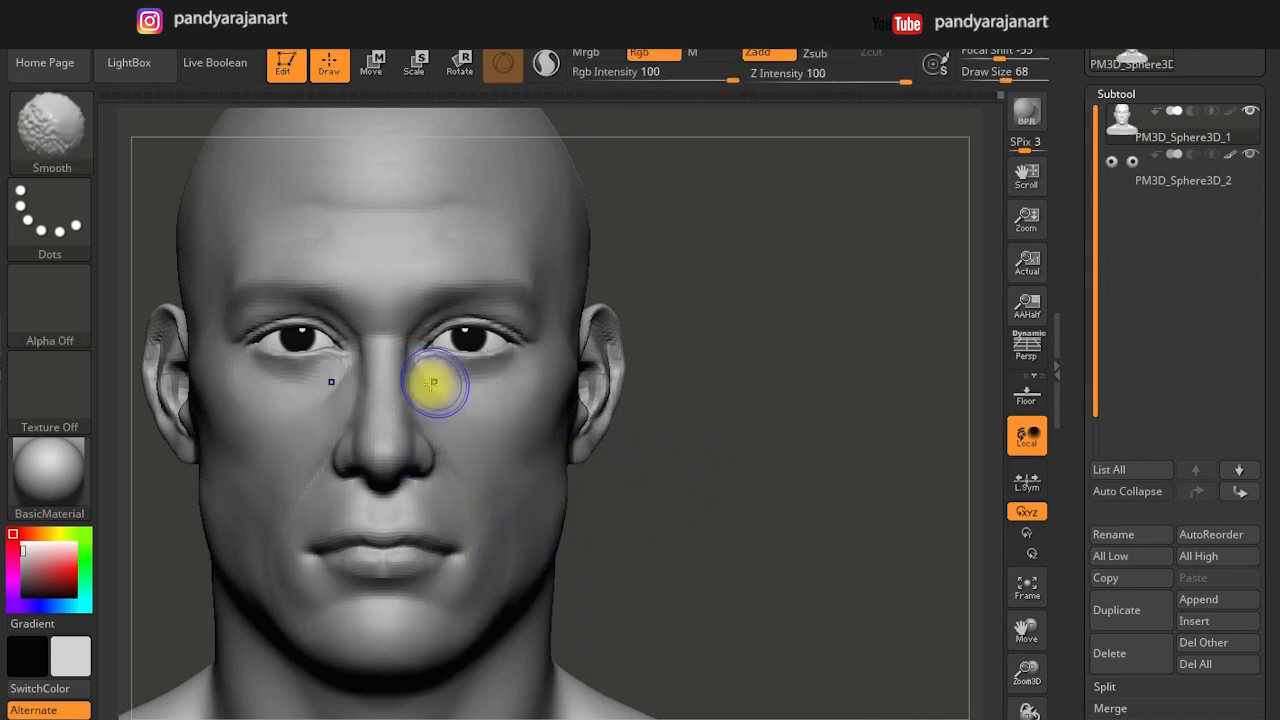
{"action": "left_click_drag", "start_coordinate": [643, 234], "coordinate": [749, 400], "text": "alt"}
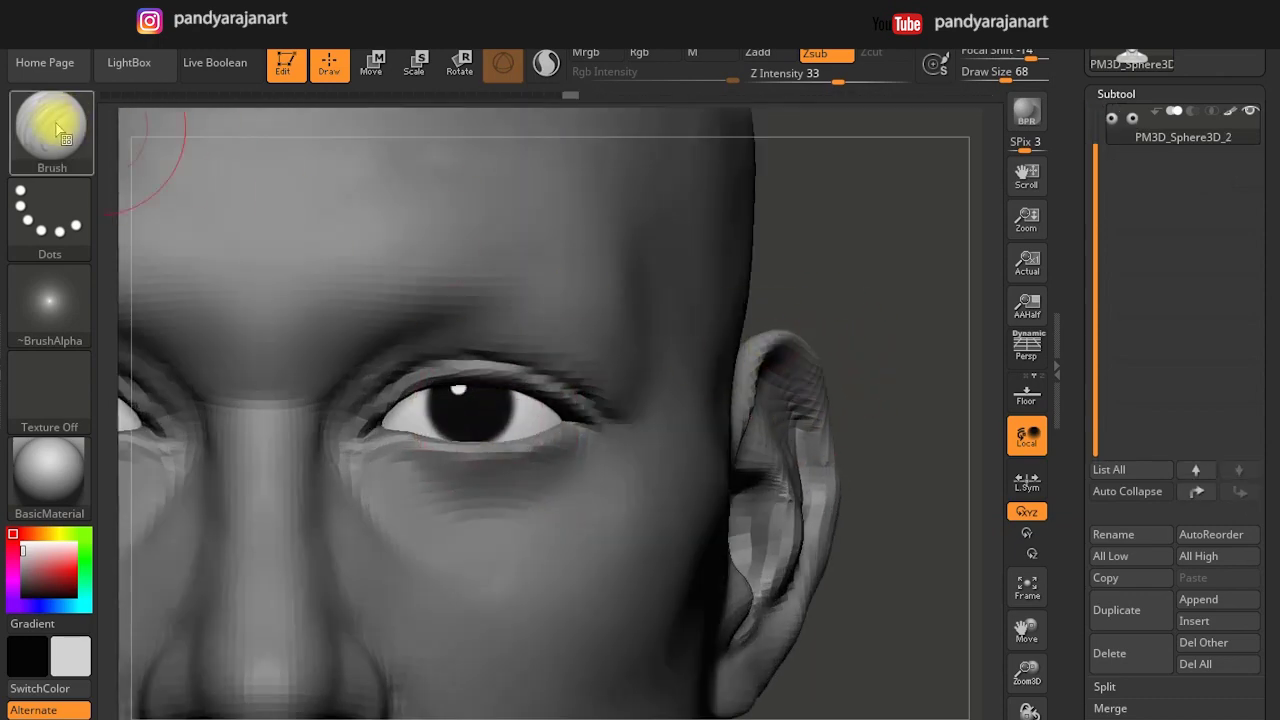
{"action": "left_click", "coordinate": [57, 128]}
{"action": "left_click", "coordinate": [778, 114]}
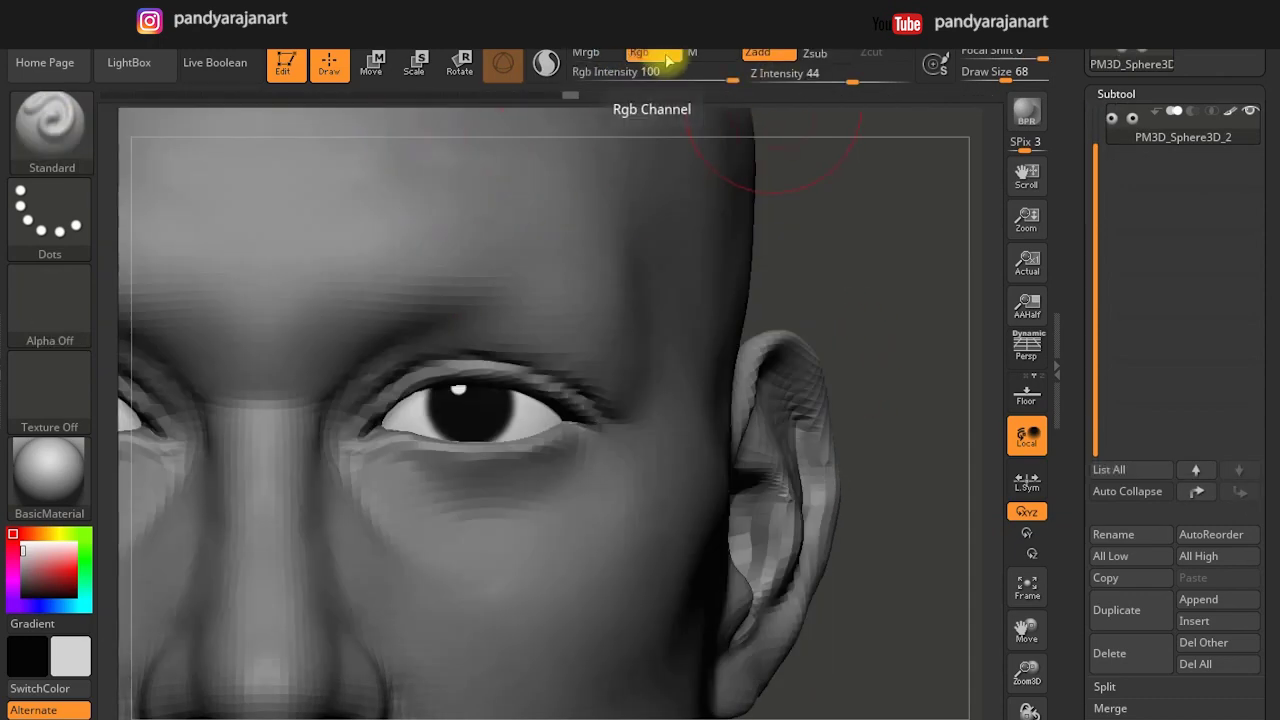
Enable Rgb colour painting and resize the brush to paint a grey iris on the eyeball.
{"action": "left_click", "coordinate": [669, 60]}
{"action": "scroll", "coordinate": [463, 345], "scroll_direction": "up", "scroll_amount": 3}
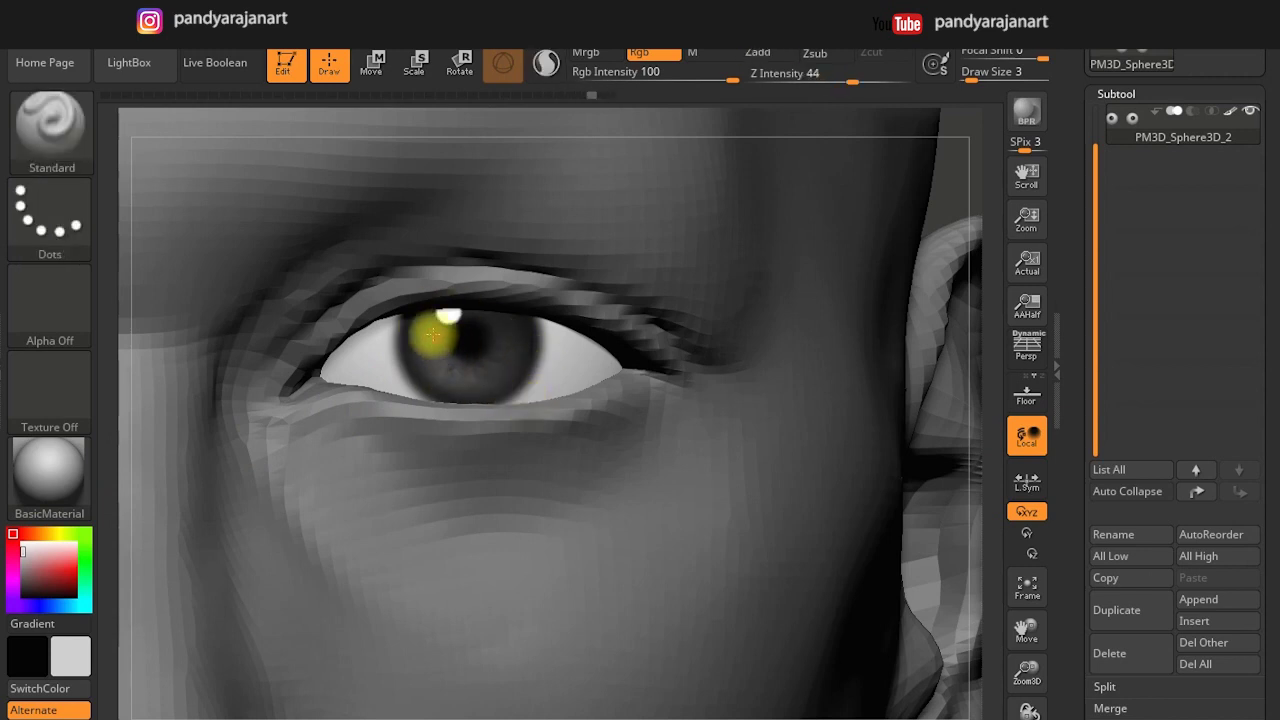
{"action": "key", "text": "s"}
{"action": "key", "text": "bracketright"}
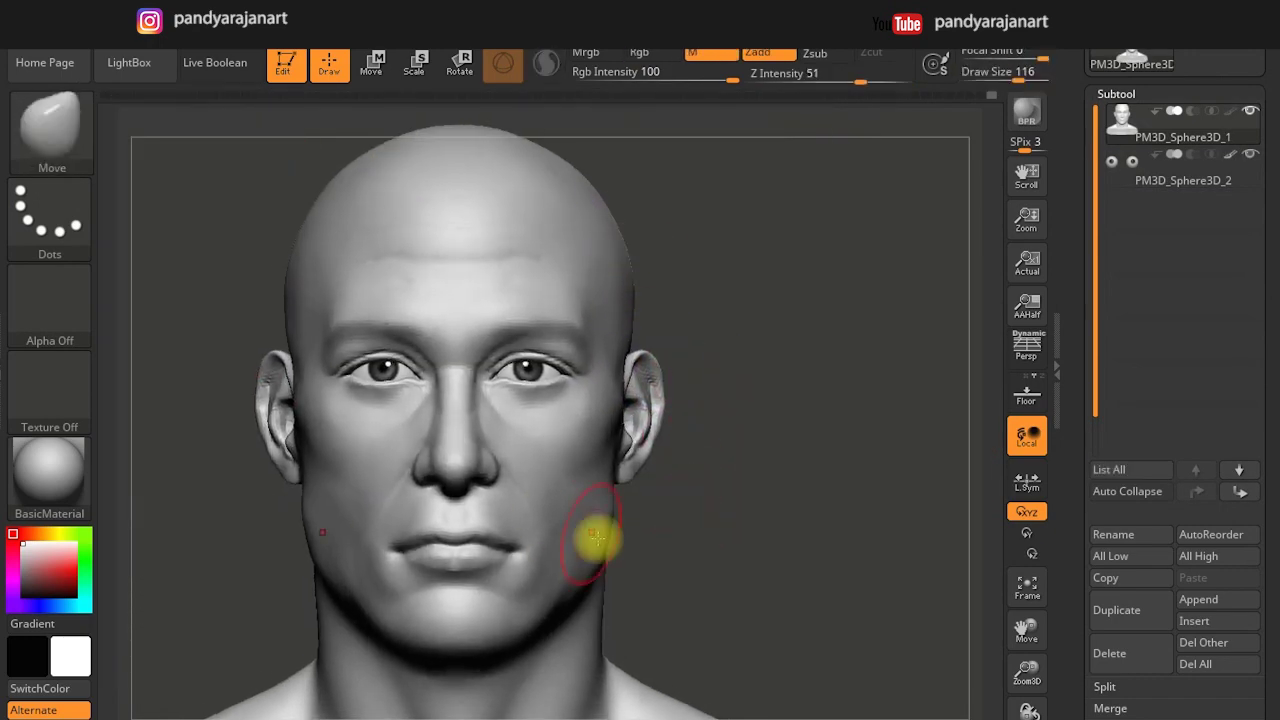
Mask the lips, chin, mouth and both cheeks with a shrinking mask brush.
{"action": "key", "text": "ctrl"}
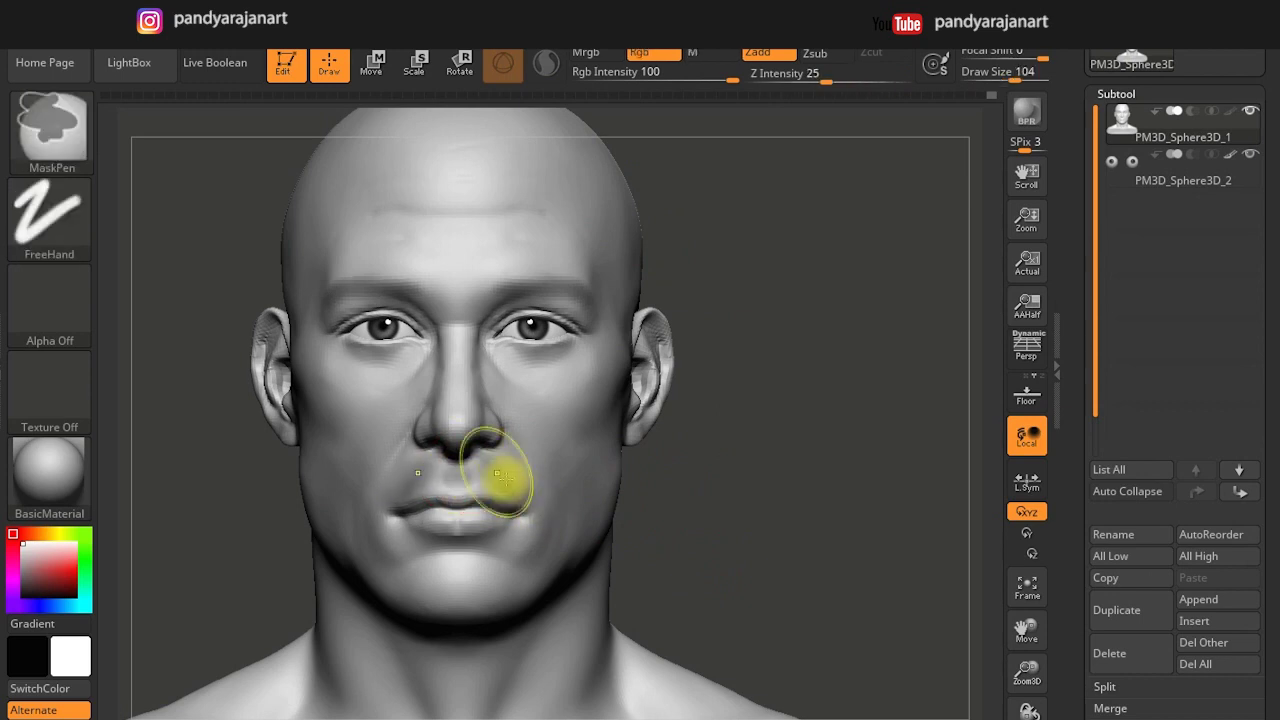
{"action": "left_click_drag", "start_coordinate": [513, 495], "coordinate": [508, 606], "text": "ctrl"}
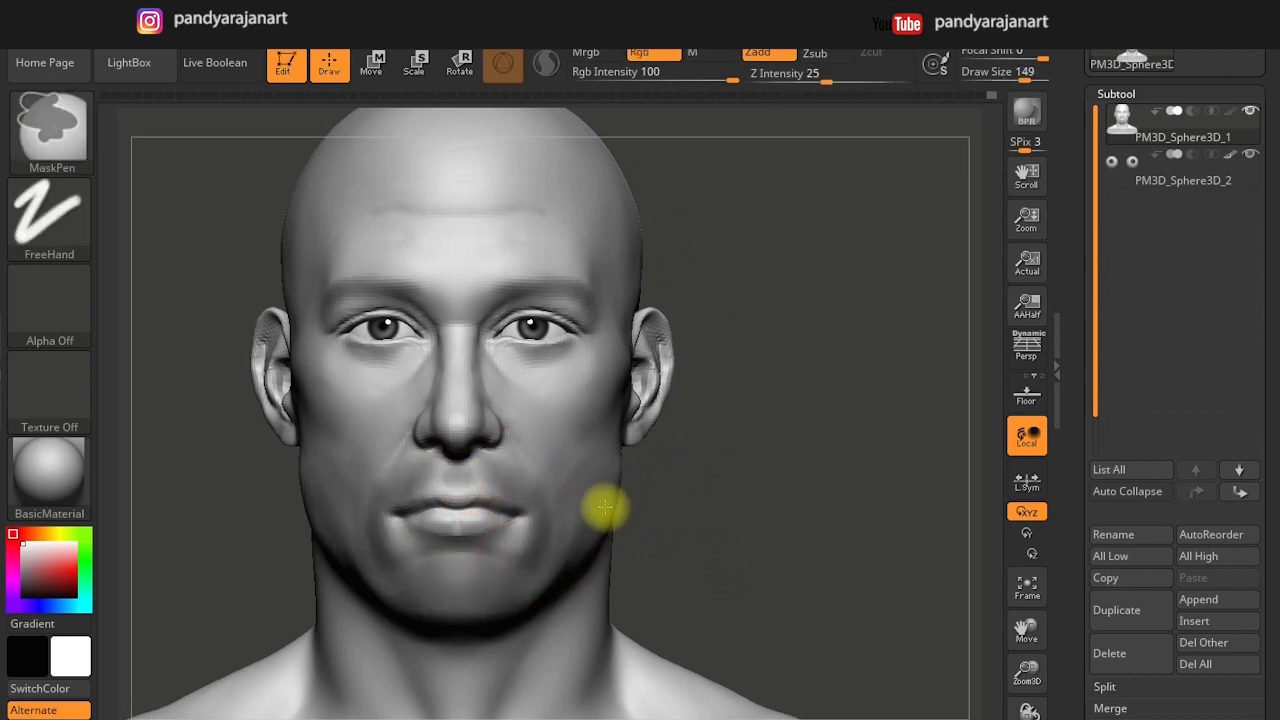
{"action": "right_click_drag", "start_coordinate": [603, 506], "coordinate": [663, 434]}
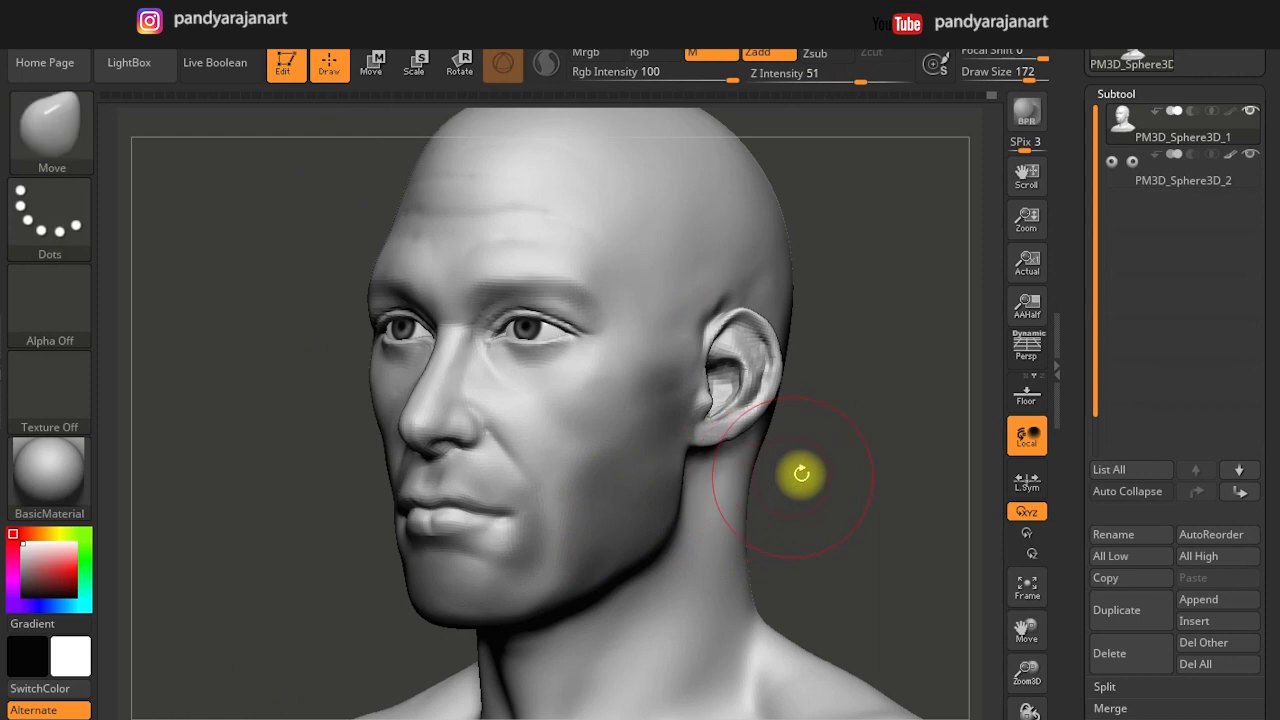
{"action": "right_click_drag", "start_coordinate": [806, 466], "coordinate": [663, 417], "text": "shift"}
{"action": "left_click_drag", "start_coordinate": [543, 508], "coordinate": [545, 488], "text": "ctrl"}
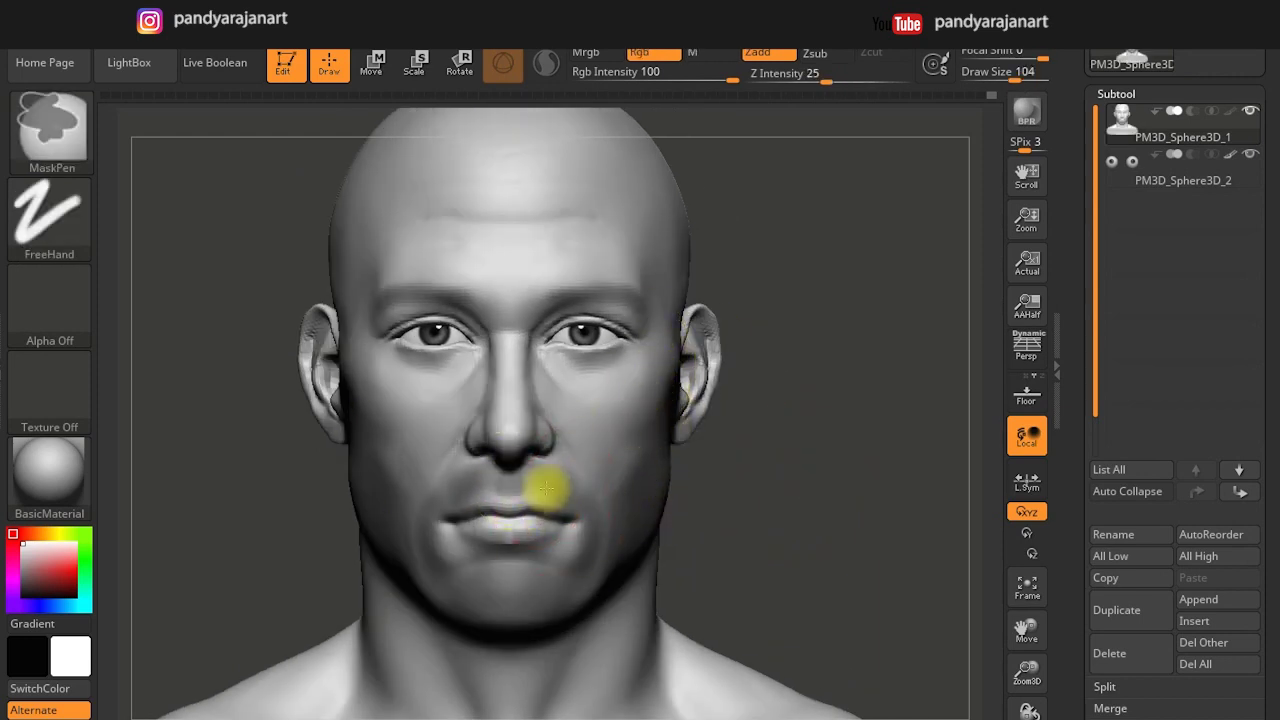
{"action": "key", "text": "ctrl"}
{"action": "left_click_drag", "start_coordinate": [638, 437], "coordinate": [626, 449], "text": "ctrl"}
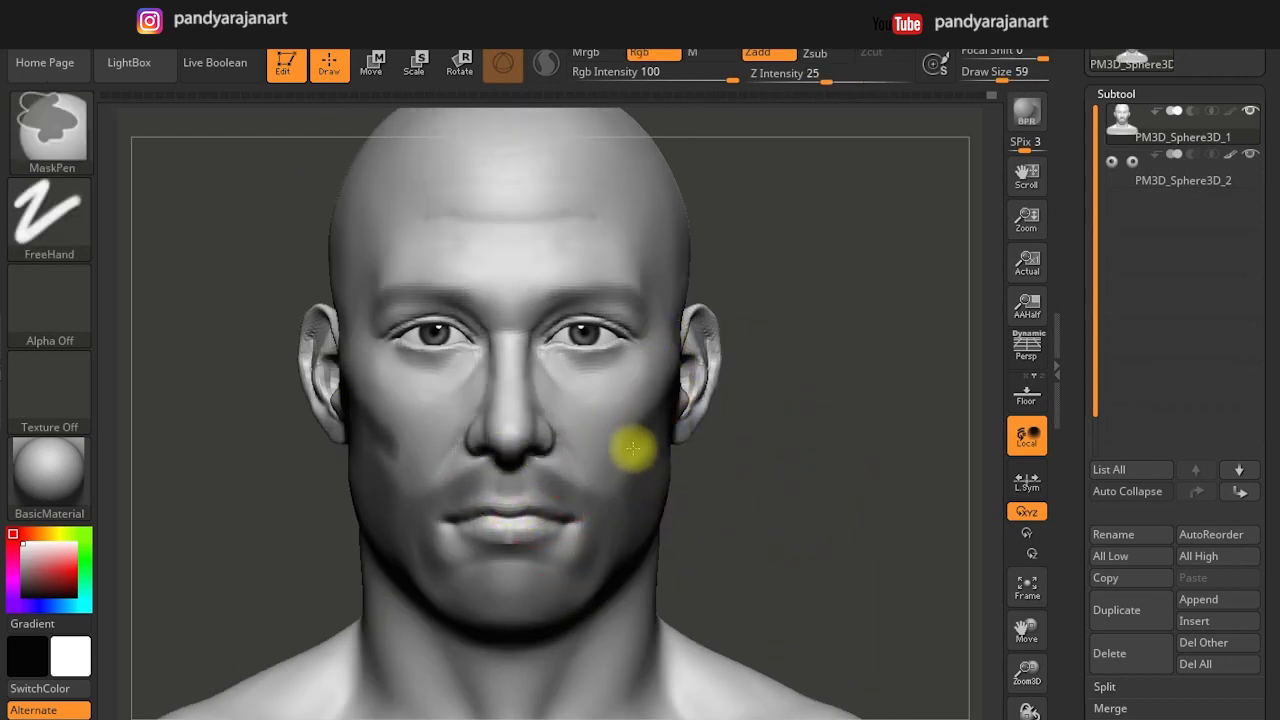
{"action": "key", "text": "ctrl"}
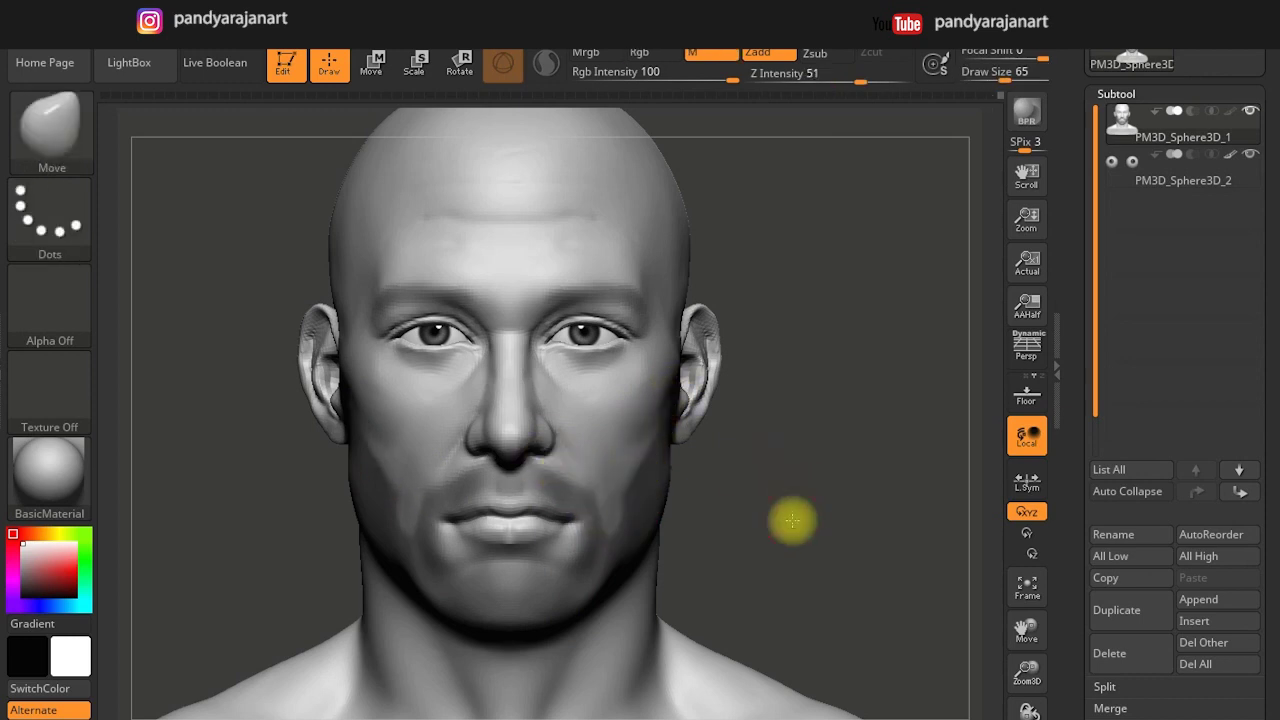
Set the Move brush to size 293 and reshape the mouth and jawline.
{"action": "key", "text": "s"}
{"action": "left_click_drag", "start_coordinate": [451, 551], "coordinate": [540, 551]}
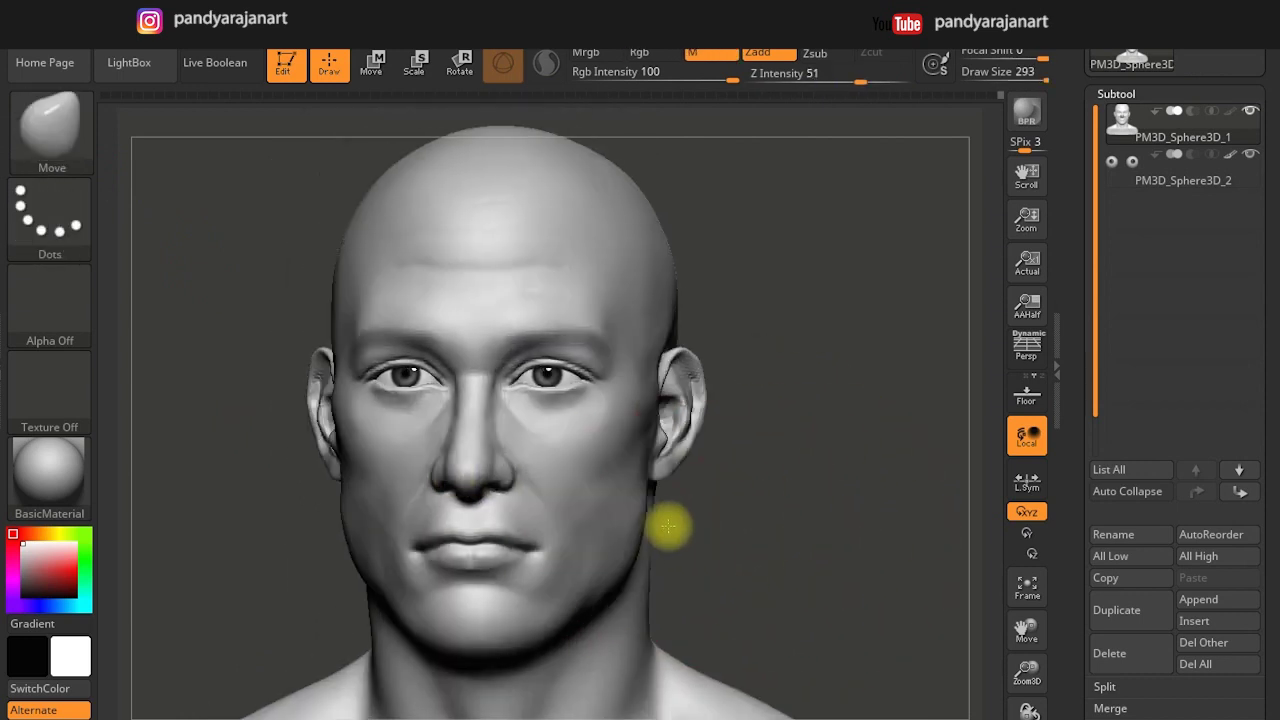
{"action": "left_click_drag", "start_coordinate": [666, 523], "coordinate": [712, 522]}
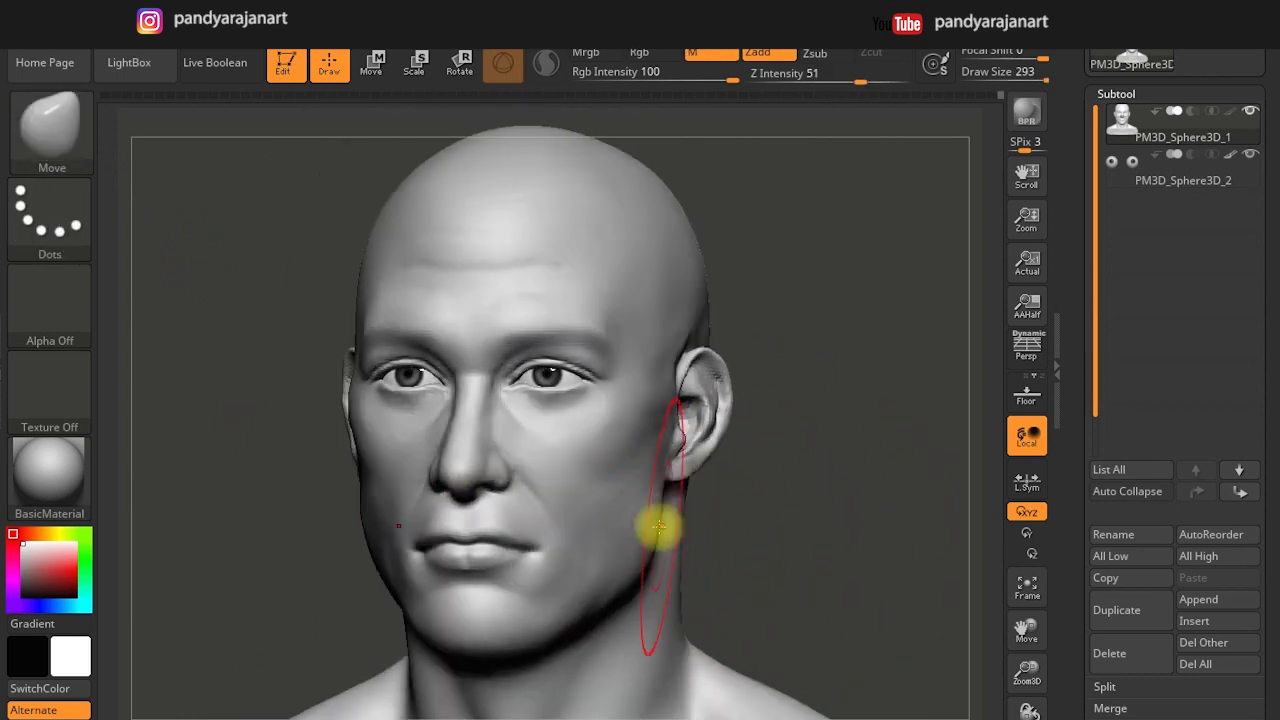
{"action": "mouse_move", "coordinate": [648, 557]}
{"action": "left_mouse_down"}
{"action": "mouse_move", "coordinate": [586, 557]}
{"action": "mouse_move", "coordinate": [600, 491]}
{"action": "left_mouse_up"}
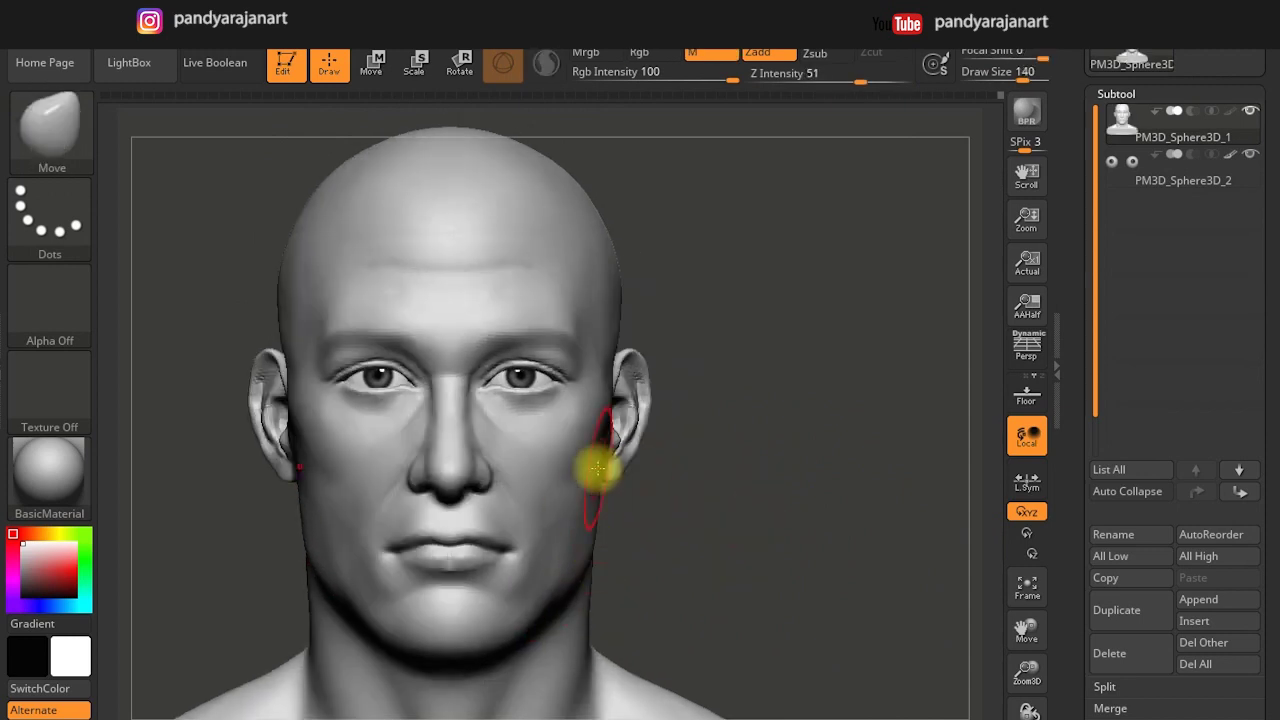
{"action": "left_click_drag", "start_coordinate": [686, 534], "coordinate": [563, 563]}
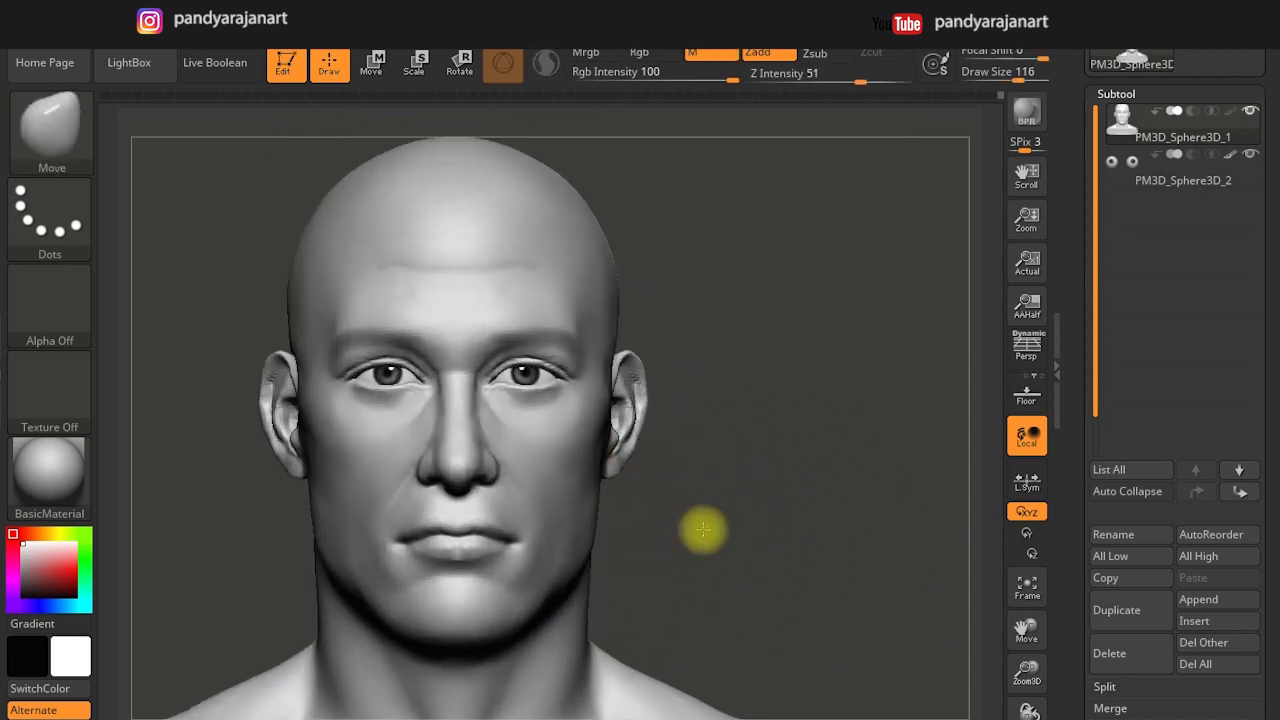
Smooth the crown of the bald head and reframe the whole head.
{"action": "left_click_drag", "start_coordinate": [703, 531], "coordinate": [721, 506], "text": "shift"}
{"action": "left_click_drag", "start_coordinate": [557, 271], "coordinate": [791, 306], "text": "shift"}
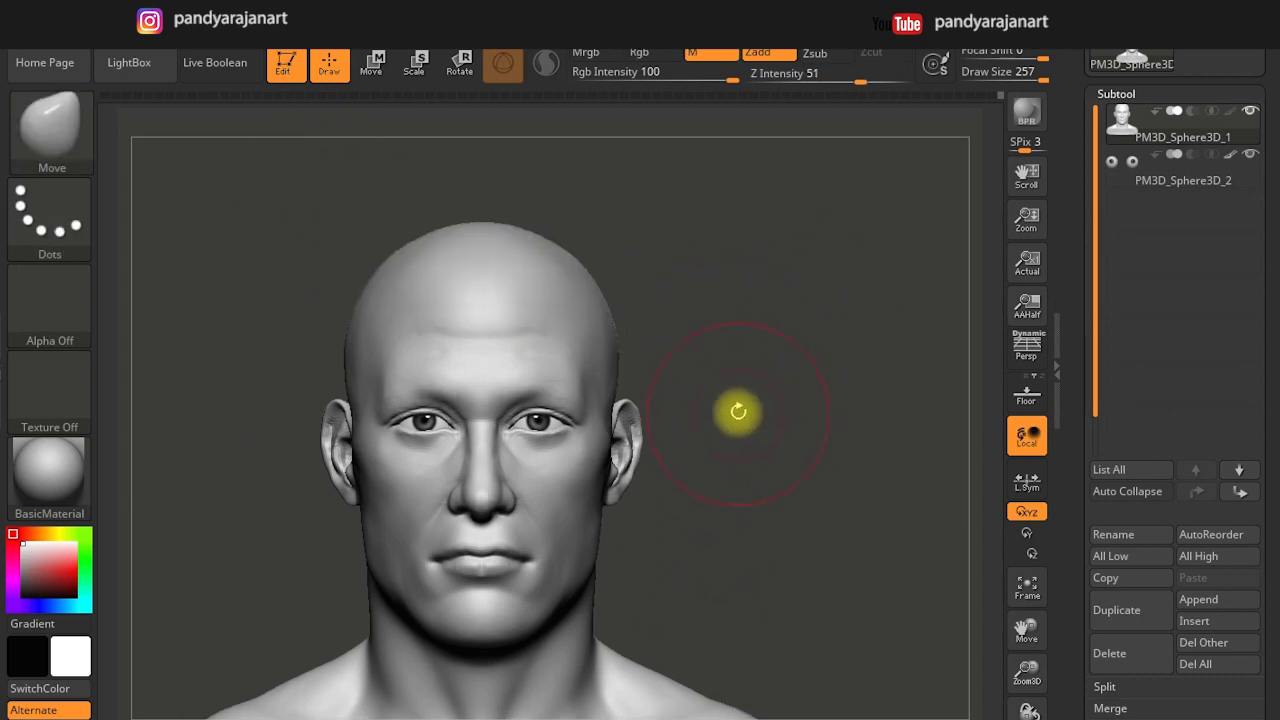
{"action": "left_click_drag", "start_coordinate": [729, 461], "coordinate": [611, 428], "text": "alt"}
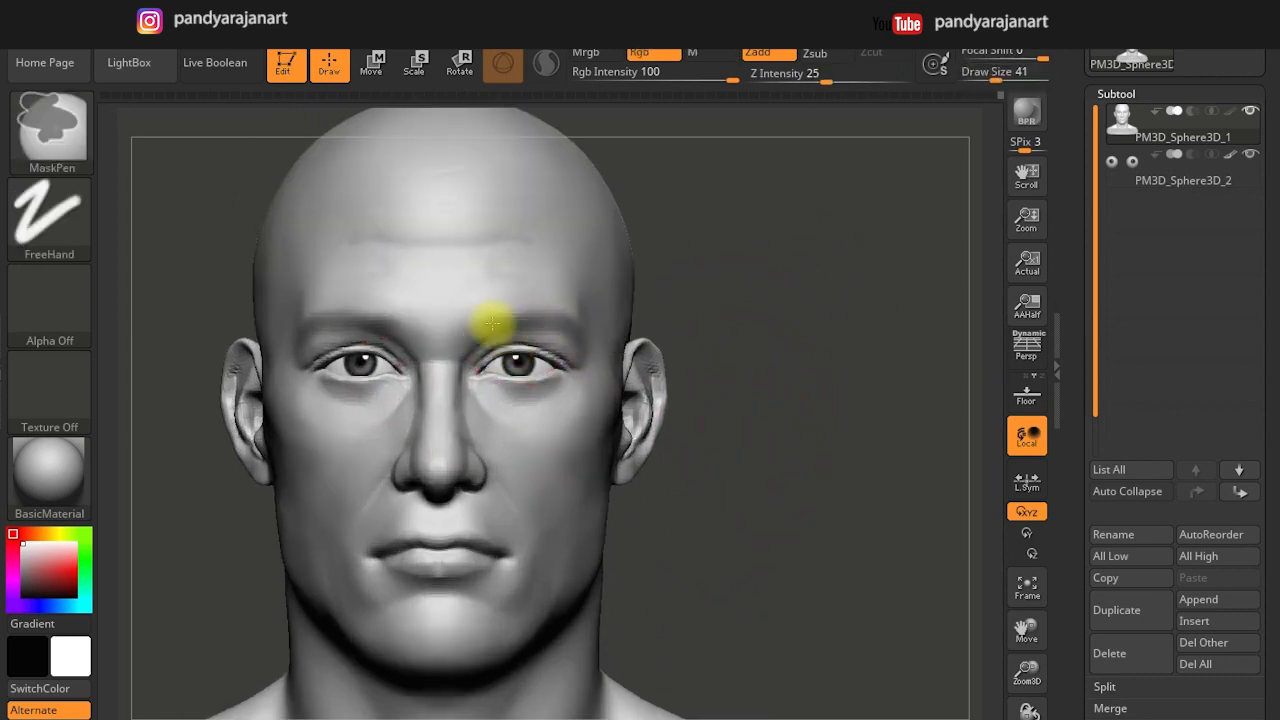
{"action": "left_click_drag", "start_coordinate": [696, 347], "coordinate": [492, 374], "text": "alt"}
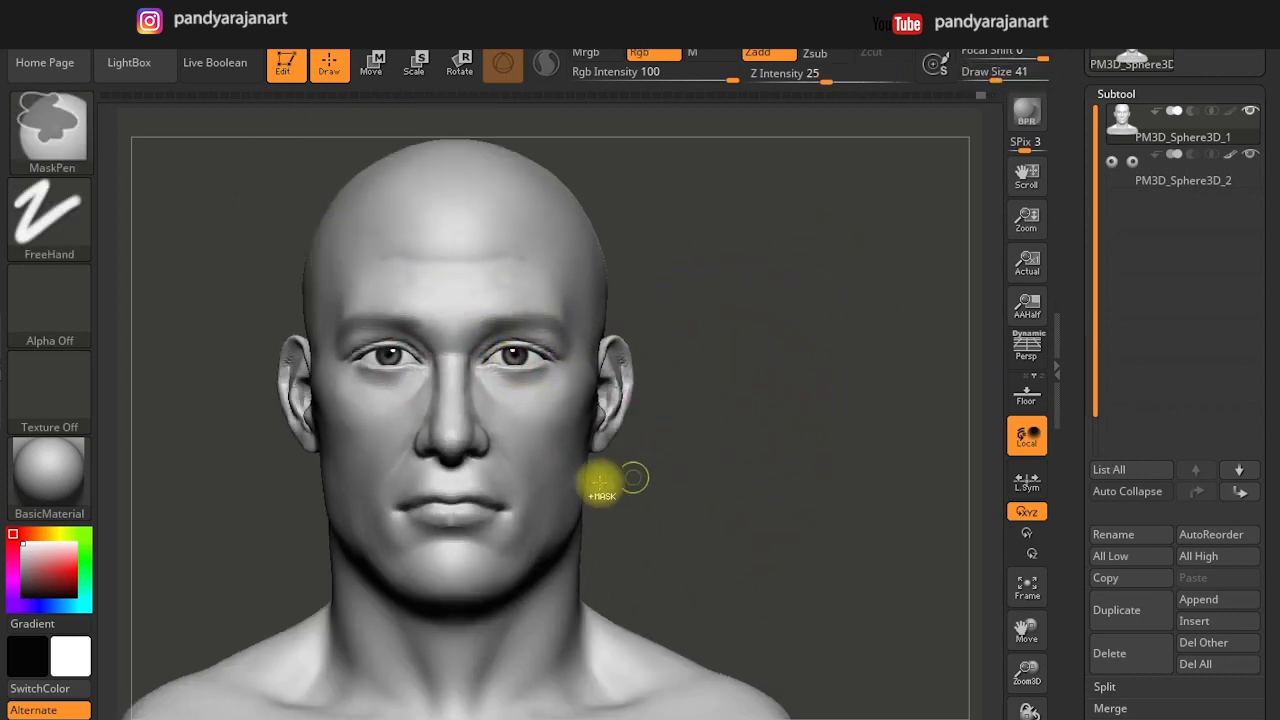
{"action": "right_click_drag", "start_coordinate": [497, 510], "coordinate": [686, 509], "text": "ctrl"}
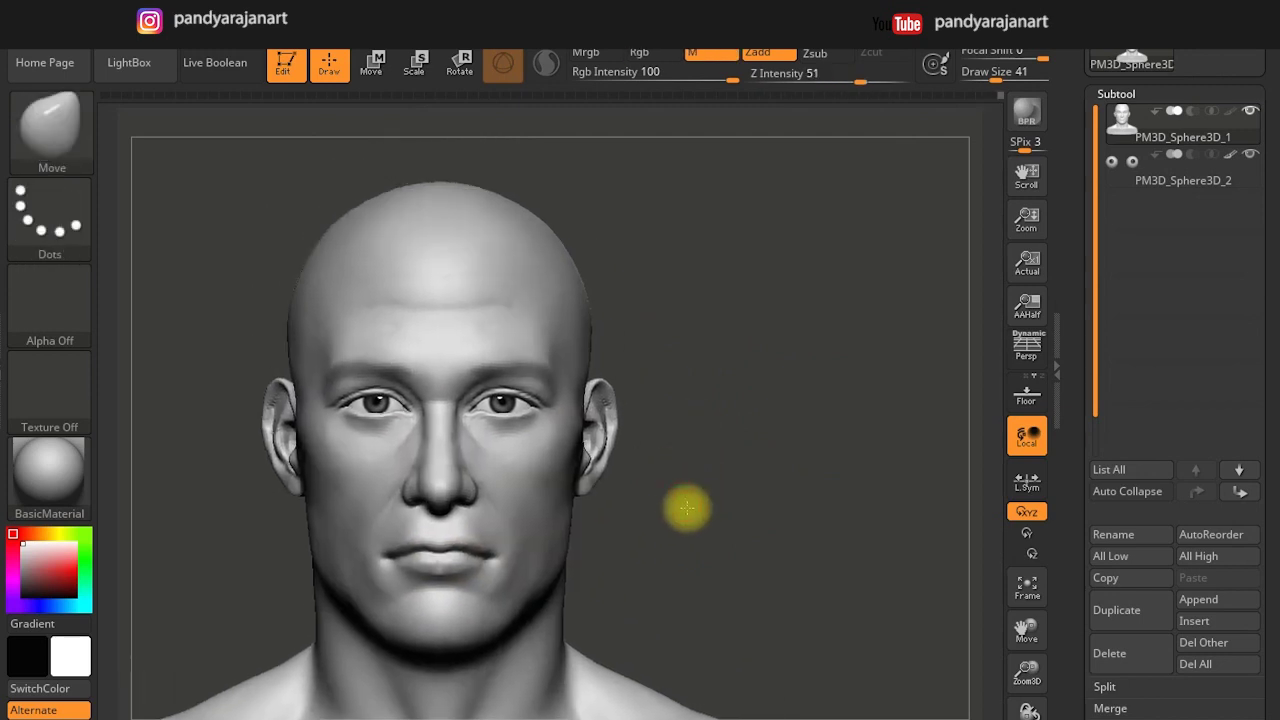
{"action": "left_click_drag", "start_coordinate": [720, 441], "coordinate": [543, 291], "text": "alt"}
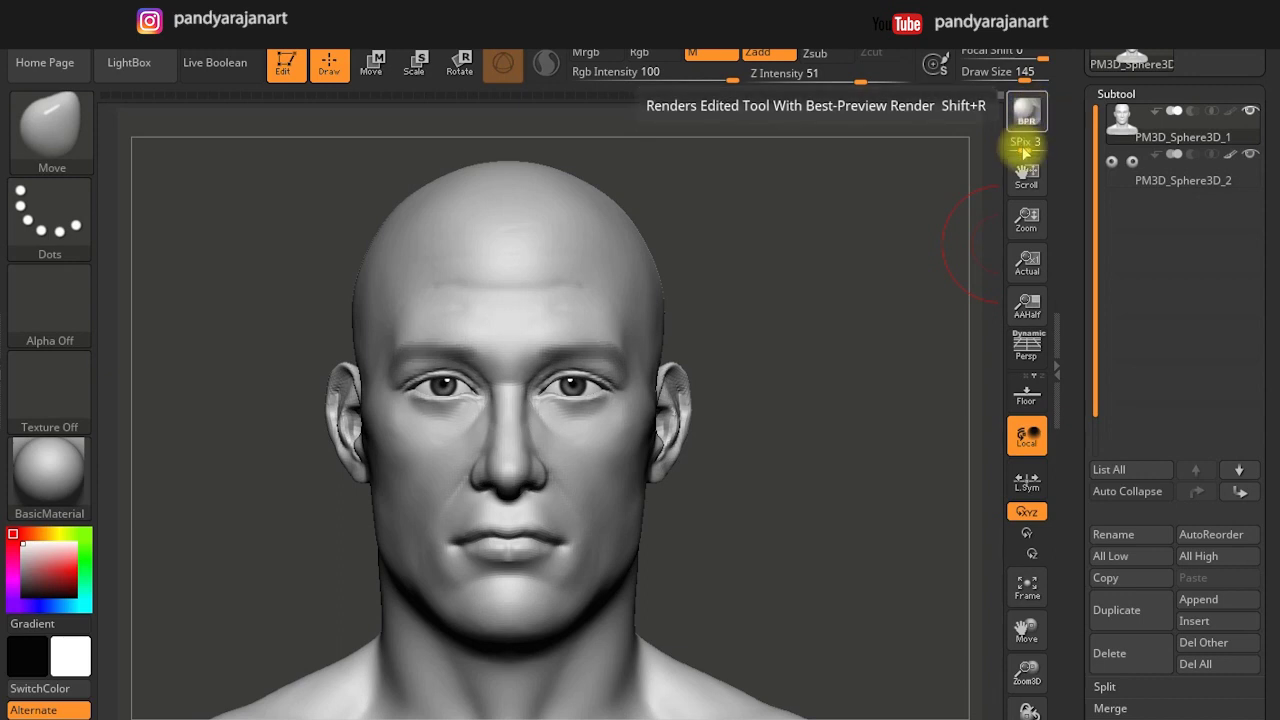
Zoom in on the face and reduce the Draw Size to 54.
{"action": "right_click_drag", "start_coordinate": [726, 491], "coordinate": [543, 543], "text": "ctrl"}
{"action": "key", "text": "s"}
{"action": "left_click_drag", "start_coordinate": [543, 543], "coordinate": [528, 541]}
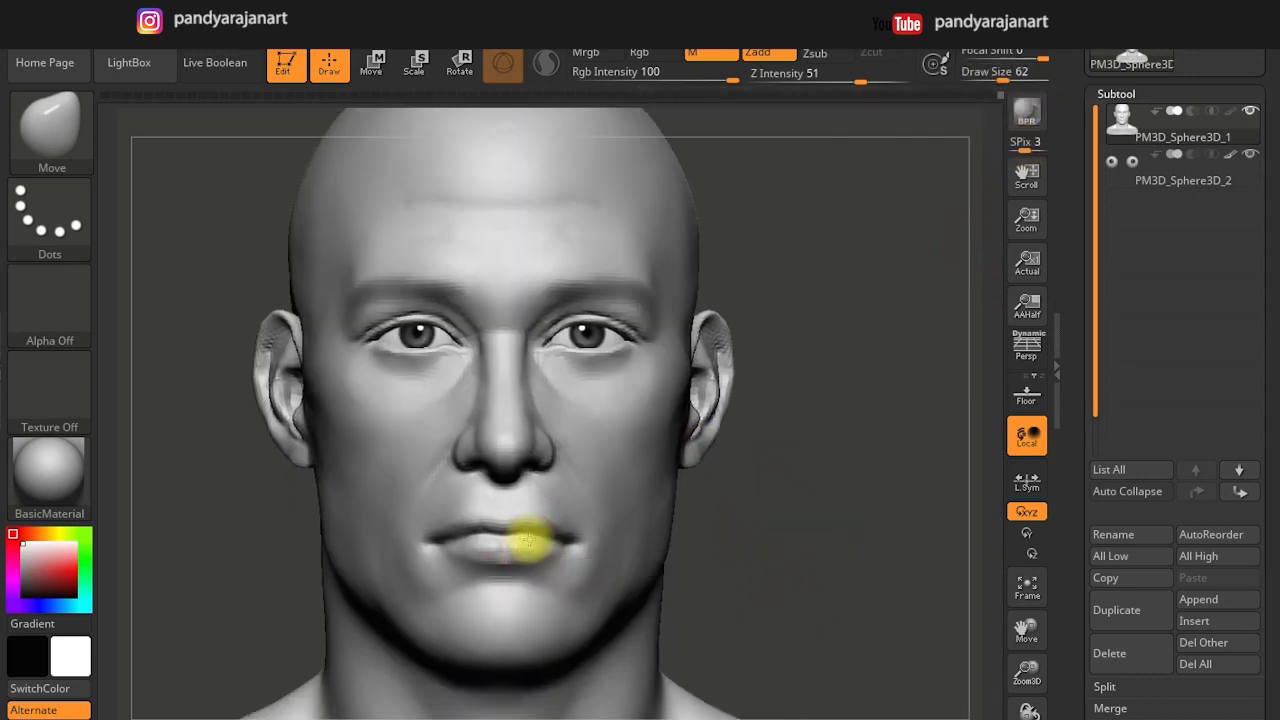
{"action": "right_click_drag", "start_coordinate": [540, 533], "coordinate": [514, 548], "text": "ctrl"}
{"action": "key", "text": "s"}
{"action": "left_click_drag", "start_coordinate": [514, 548], "coordinate": [528, 543]}
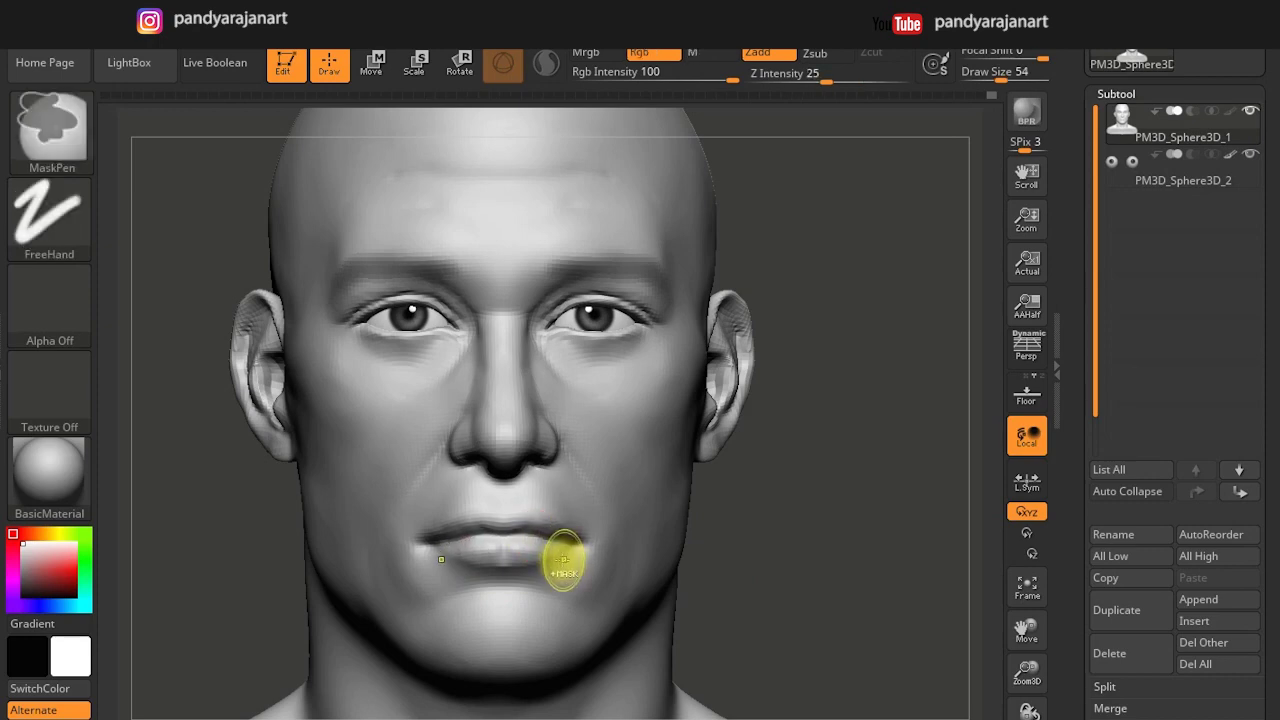
Select DamStandard at size 120 to carve the creases under both lower eyelids.
{"action": "key", "text": "b"}
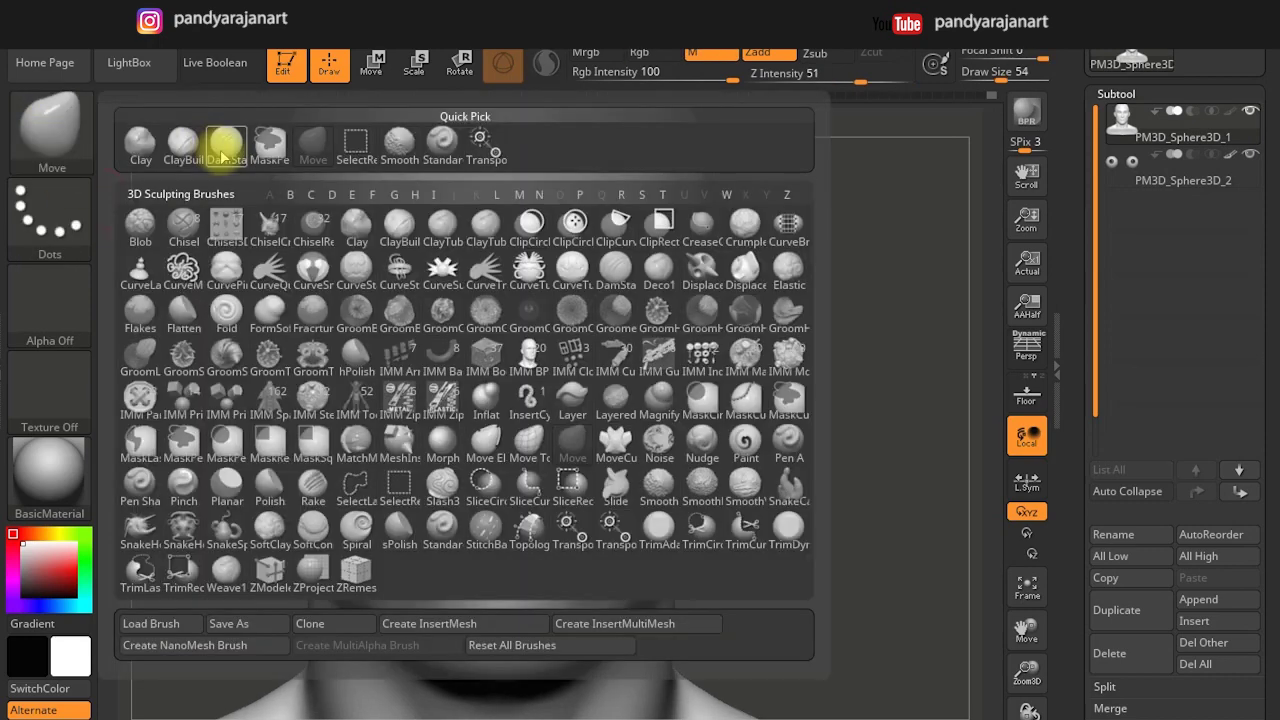
{"action": "left_click", "coordinate": [223, 143]}
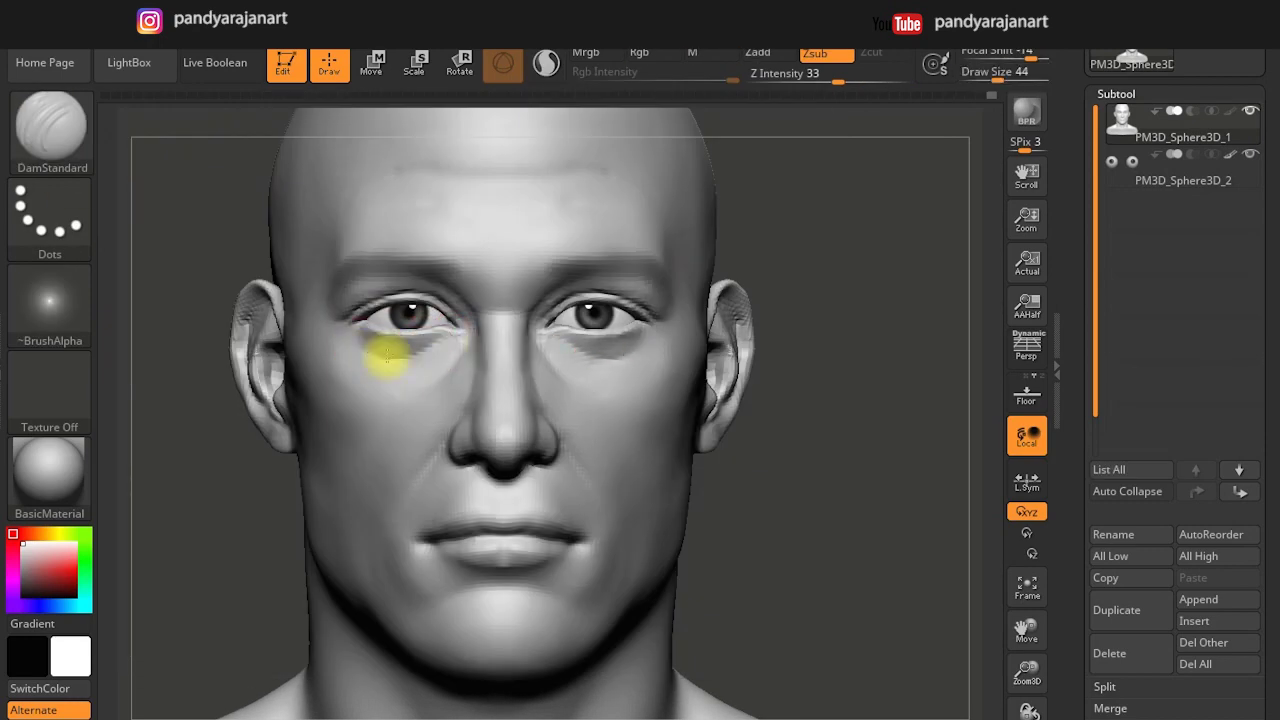
{"action": "scroll", "coordinate": [349, 343], "scroll_direction": "down", "scroll_amount": 2}
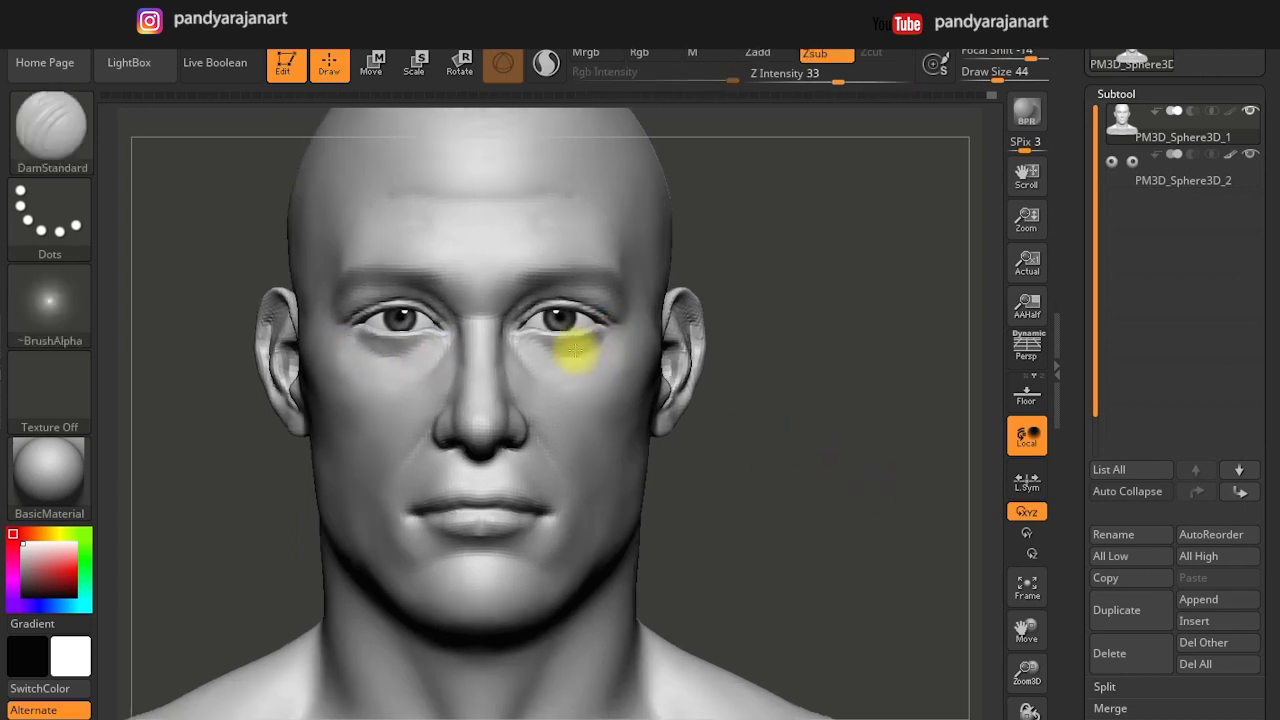
{"action": "key", "text": "f"}
{"action": "type", "text": "s120"}
{"action": "key", "text": "Return"}
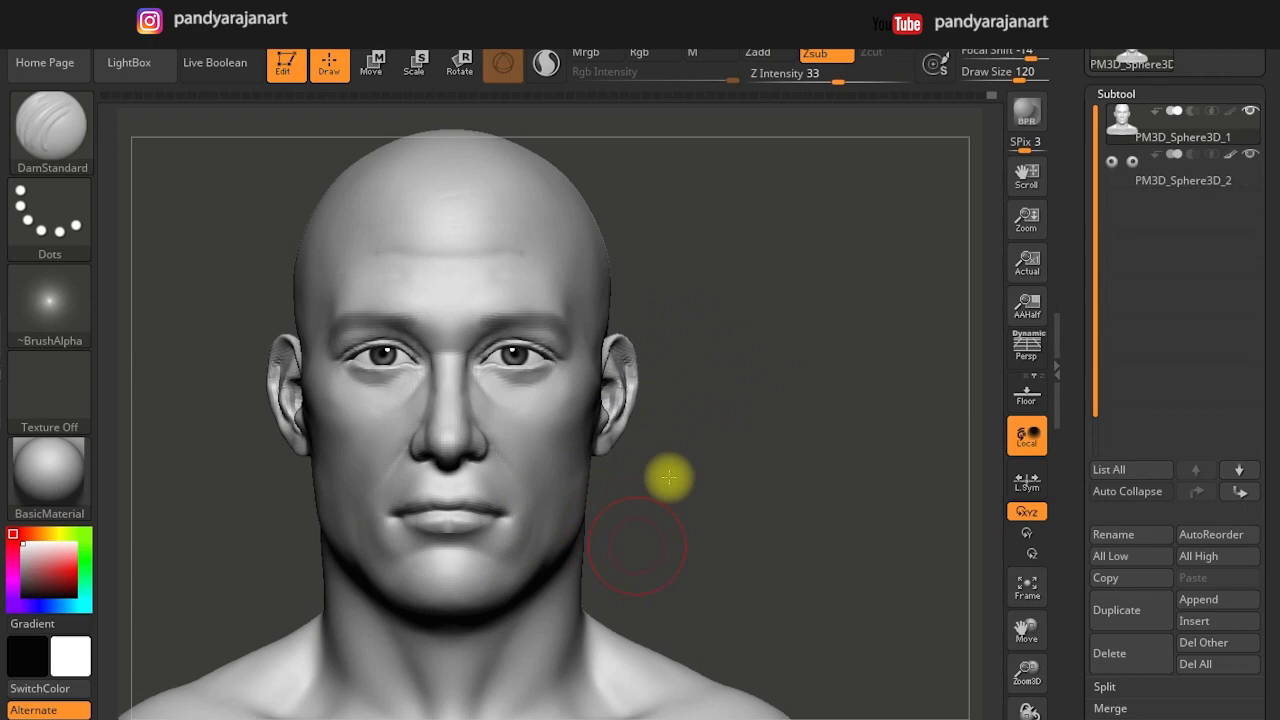
Switch to ClayBuildup at size 39 and build up the area above the upper lip.
{"action": "key", "text": "b"}
{"action": "key", "text": "c"}
{"action": "key", "text": "b"}
{"action": "key", "text": "bracketleft"}
{"action": "key", "text": "bracketleft"}
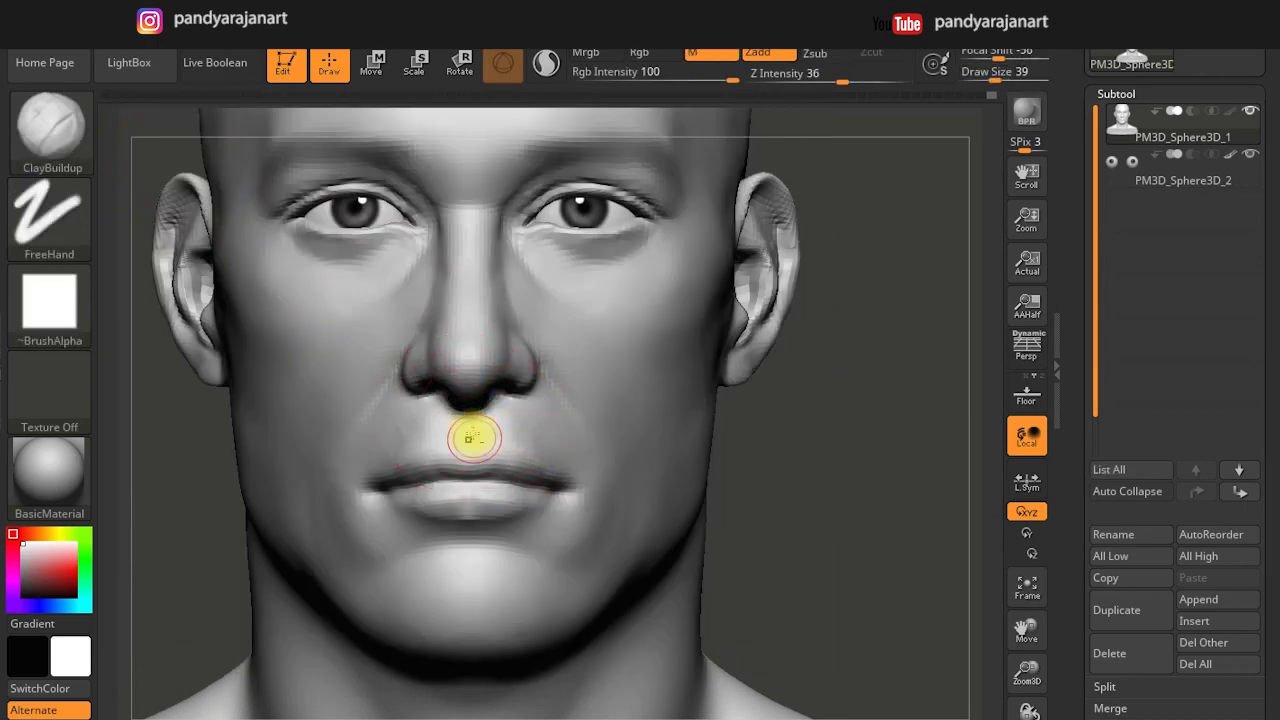
{"action": "right_click_drag", "start_coordinate": [475, 415], "coordinate": [566, 437], "text": "ctrl"}
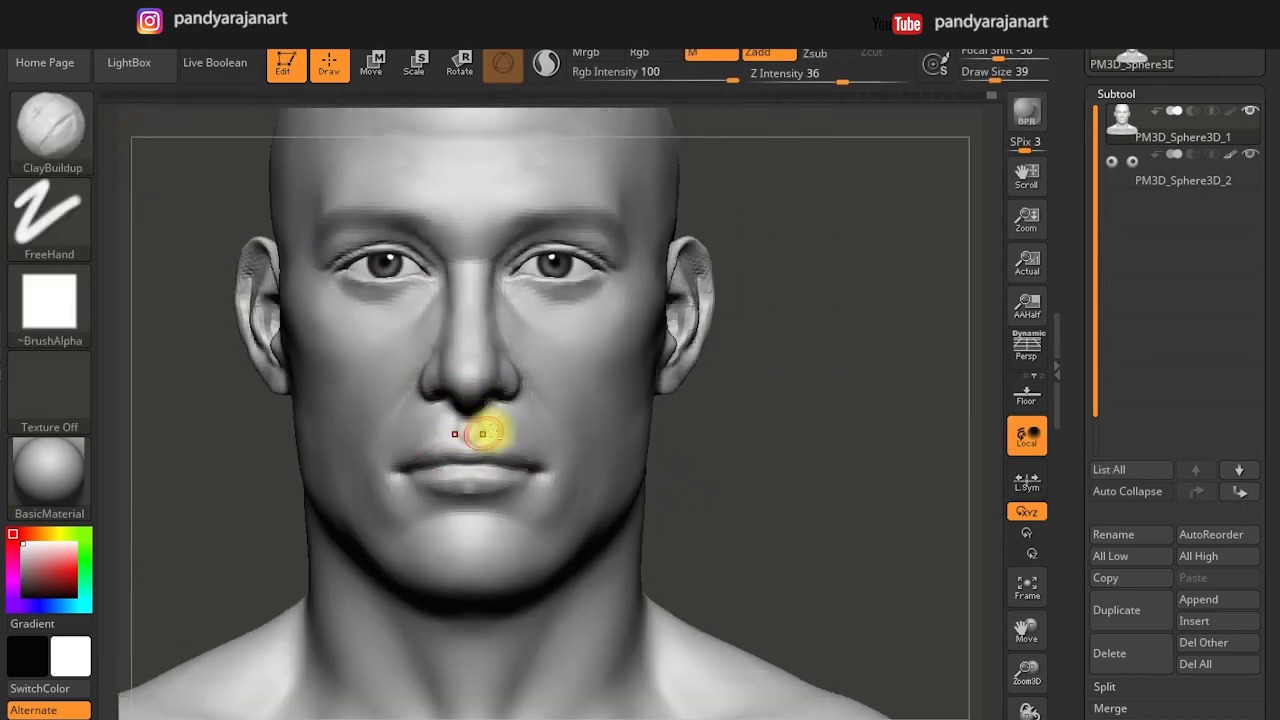
{"action": "right_click_drag", "start_coordinate": [470, 445], "coordinate": [723, 500], "text": "ctrl"}
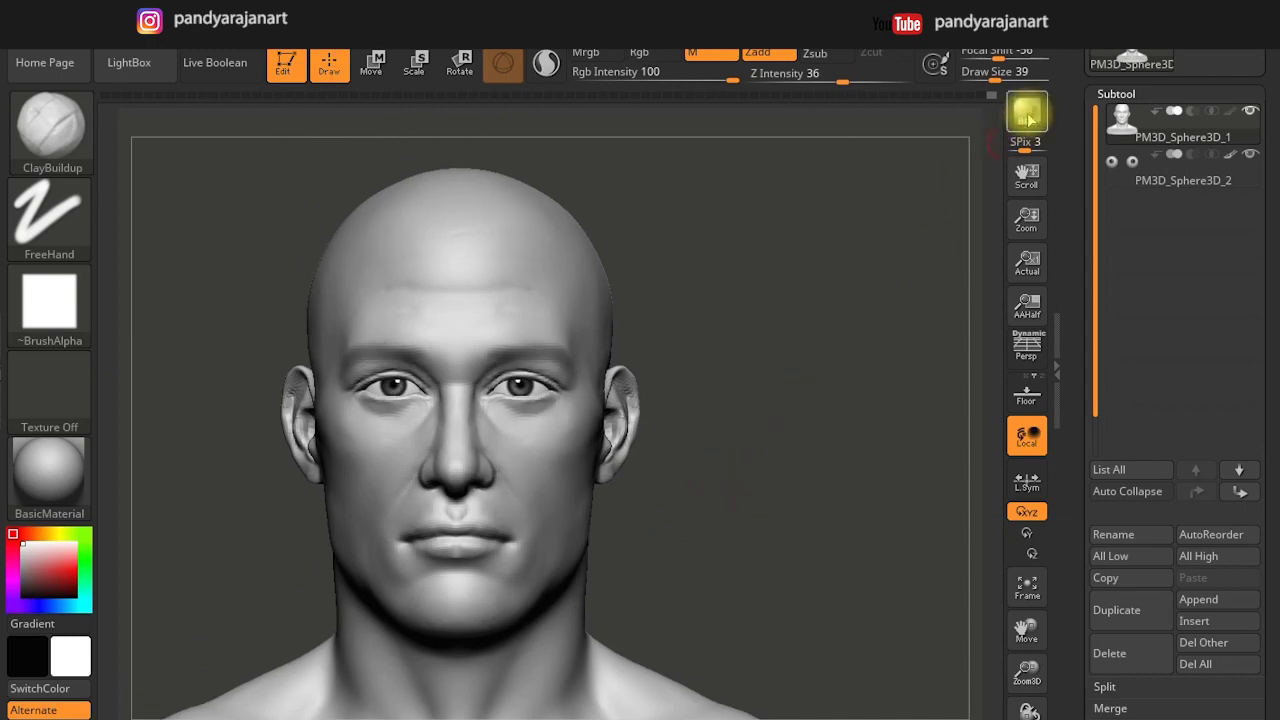
{"action": "left_click_drag", "start_coordinate": [811, 331], "coordinate": [785, 331]}
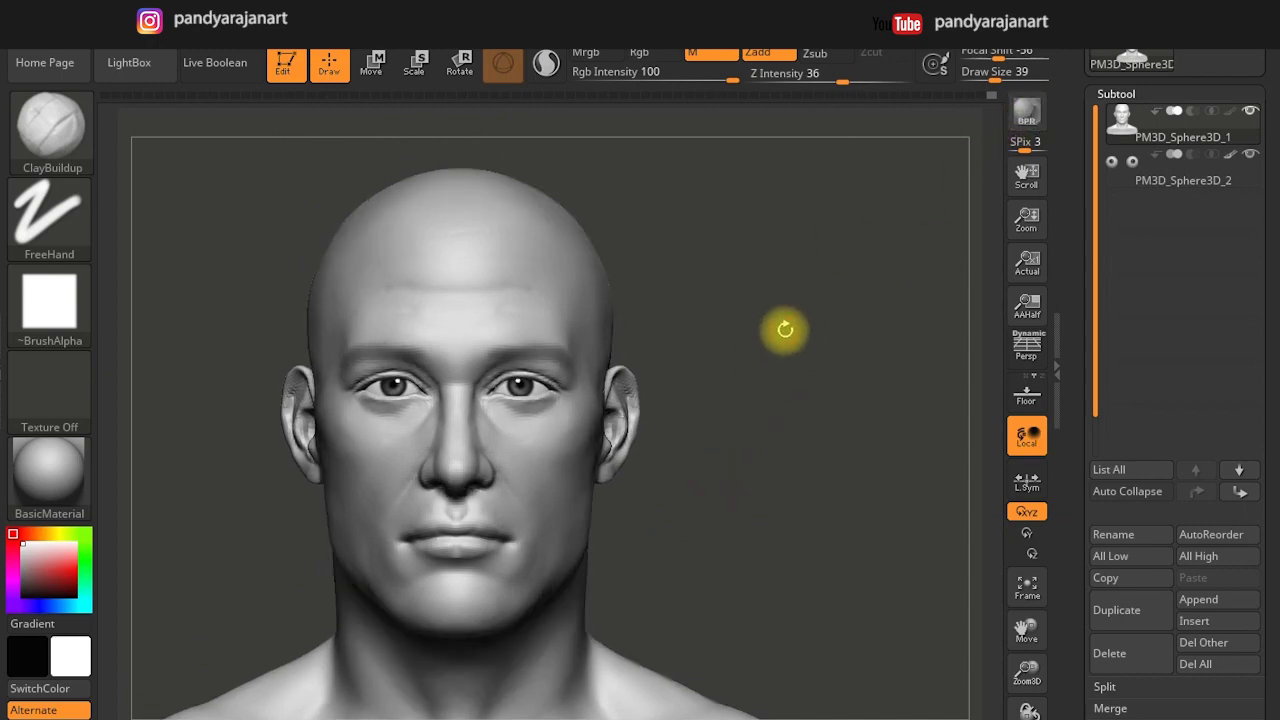